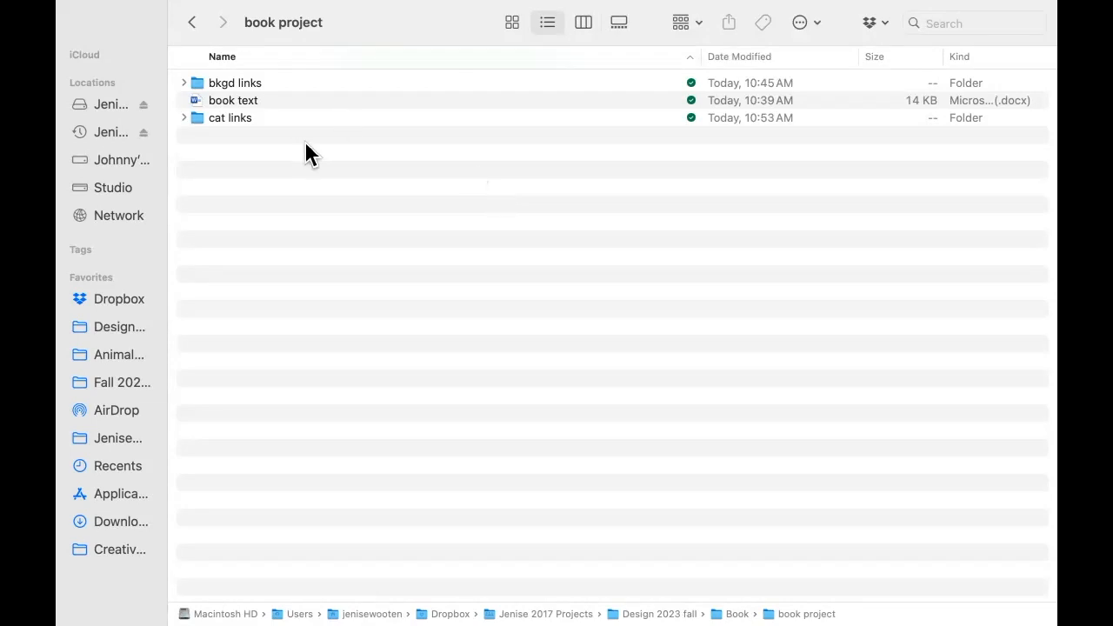
Look through the files in the bkgd links and cat links folders of the book project.
{"action": "left_click", "coordinate": [184, 83]}
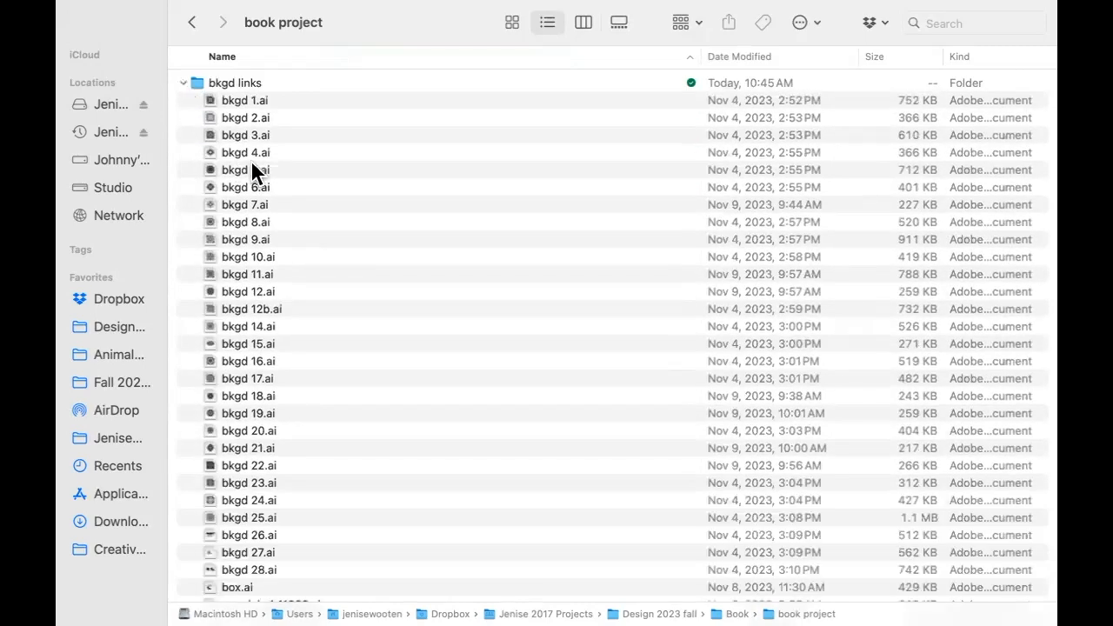
{"action": "scroll", "coordinate": [254, 149], "scroll_direction": "down", "scroll_amount": 3}
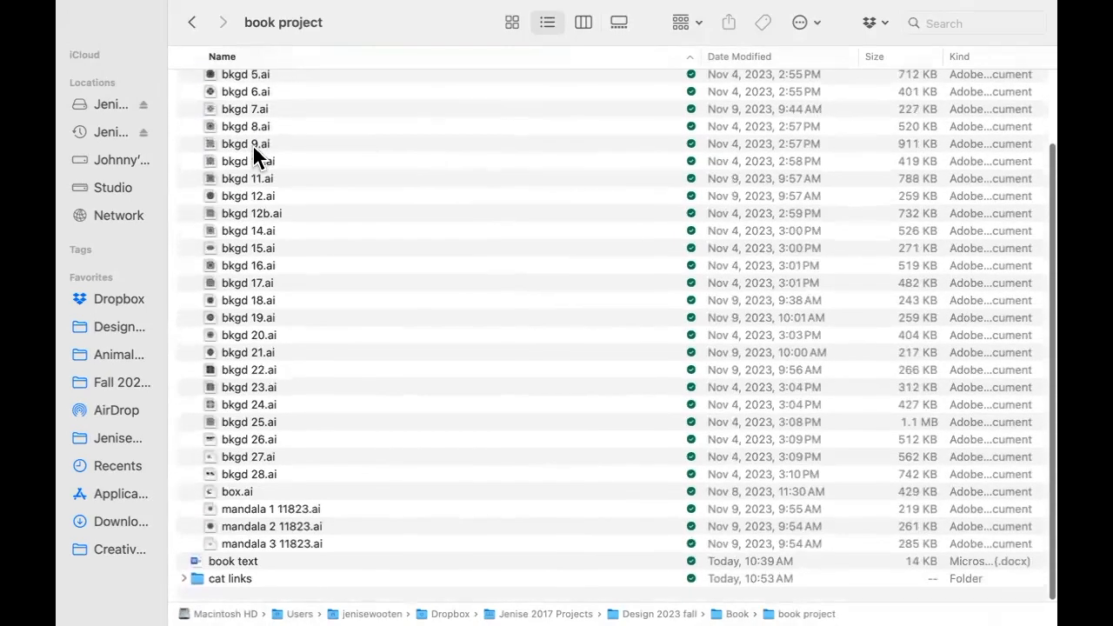
{"action": "scroll", "coordinate": [254, 150], "scroll_direction": "up", "scroll_amount": 3}
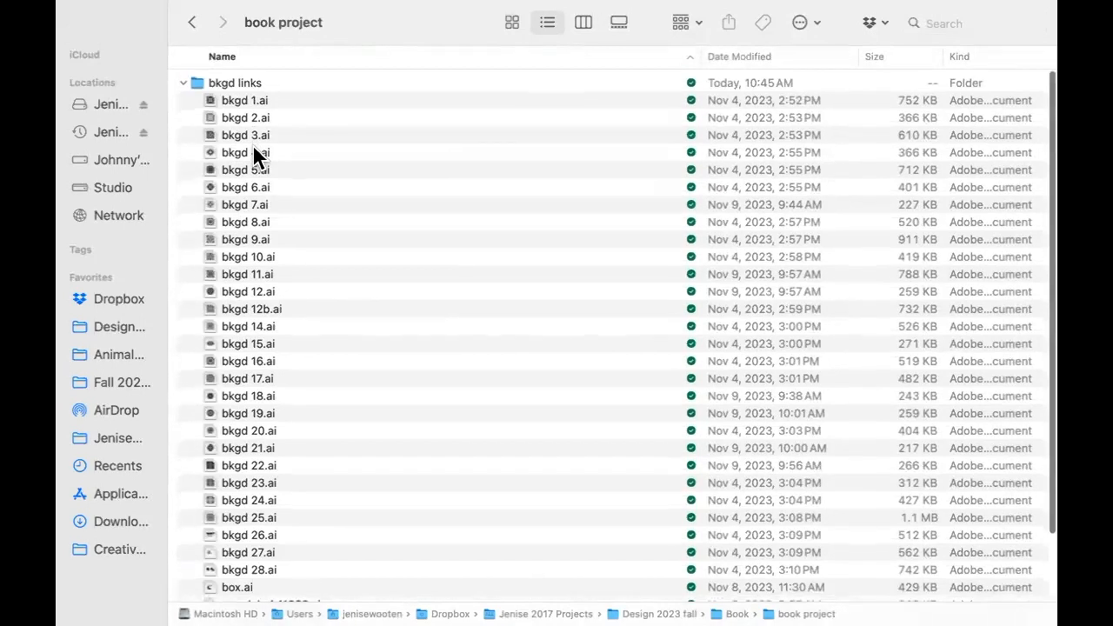
{"action": "scroll", "coordinate": [253, 150], "scroll_direction": "down", "scroll_amount": 3}
{"action": "scroll", "coordinate": [254, 153], "scroll_direction": "up", "scroll_amount": 3}
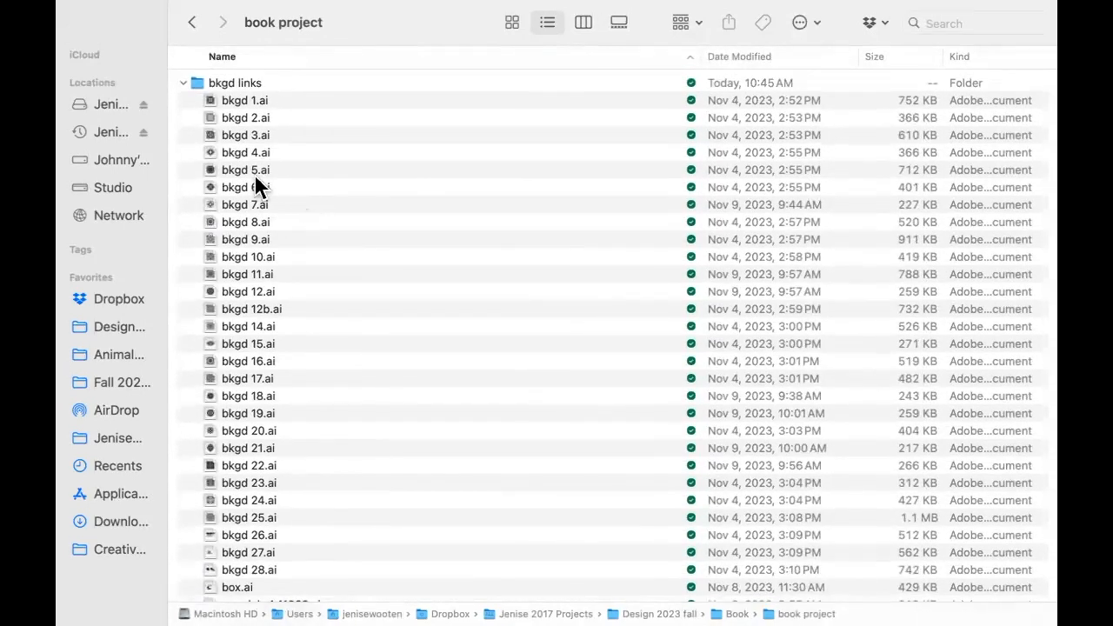
{"action": "left_click", "coordinate": [184, 84]}
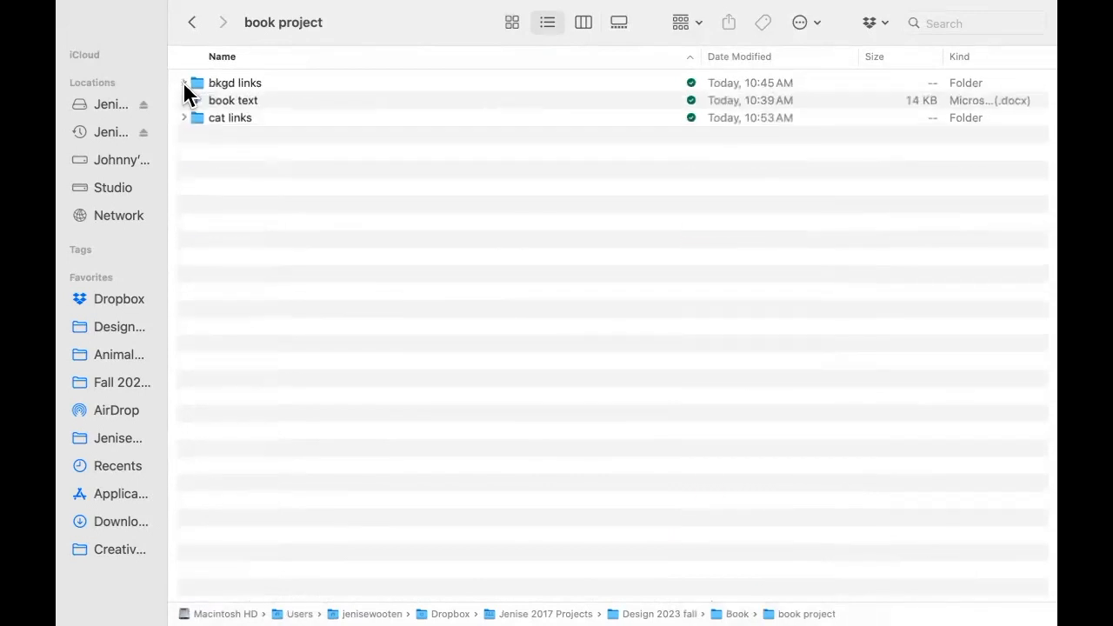
{"action": "left_click", "coordinate": [186, 117]}
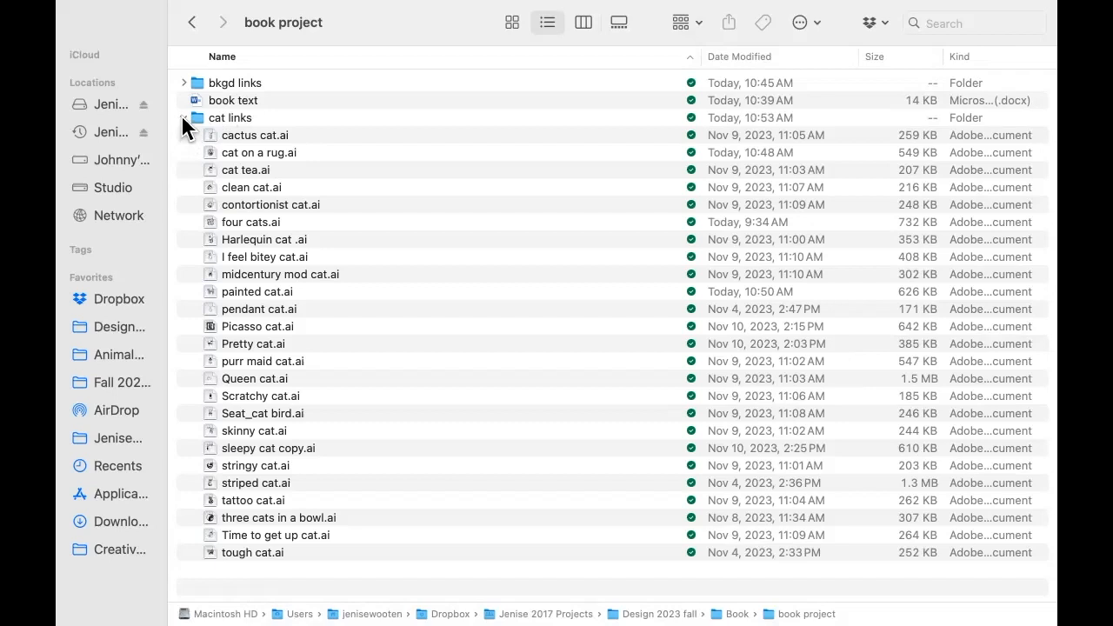
{"action": "left_click", "coordinate": [182, 116]}
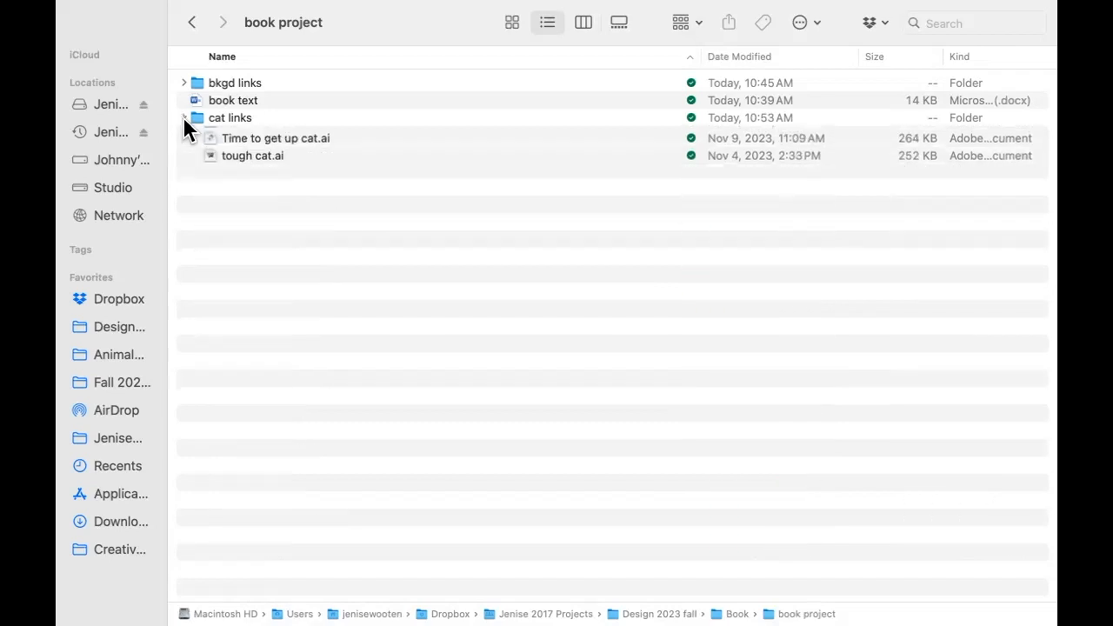
Switch to the book text document in Word and examine its page-by-page text, including the title and copyright page.
{"action": "key", "text": "ctrl+Right"}
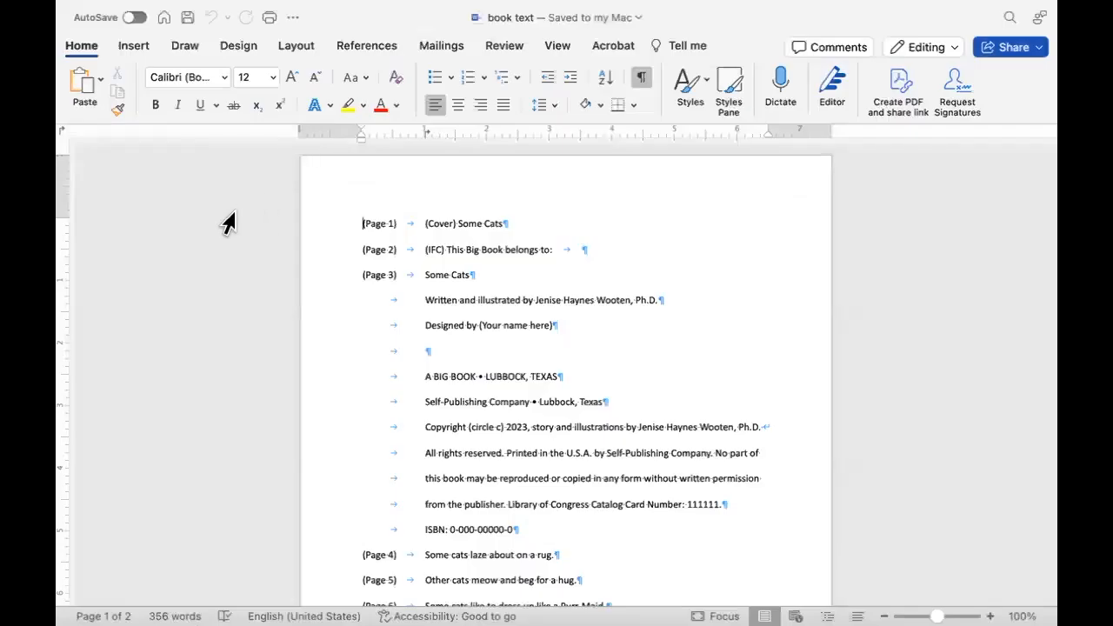
{"action": "scroll", "coordinate": [233, 209], "scroll_direction": "down", "scroll_amount": 1}
{"action": "scroll", "coordinate": [233, 208], "scroll_direction": "up", "scroll_amount": 2}
{"action": "scroll", "coordinate": [335, 244], "scroll_direction": "down", "scroll_amount": 5}
{"action": "scroll", "coordinate": [336, 242], "scroll_direction": "down", "scroll_amount": 10}
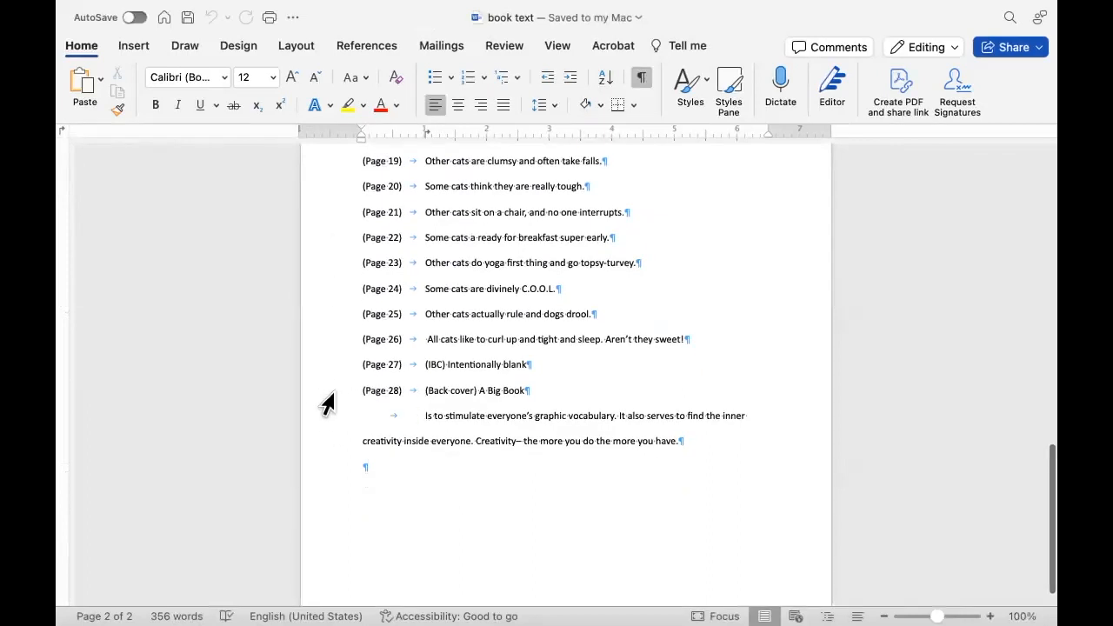
{"action": "scroll", "coordinate": [327, 405], "scroll_direction": "up", "scroll_amount": 15}
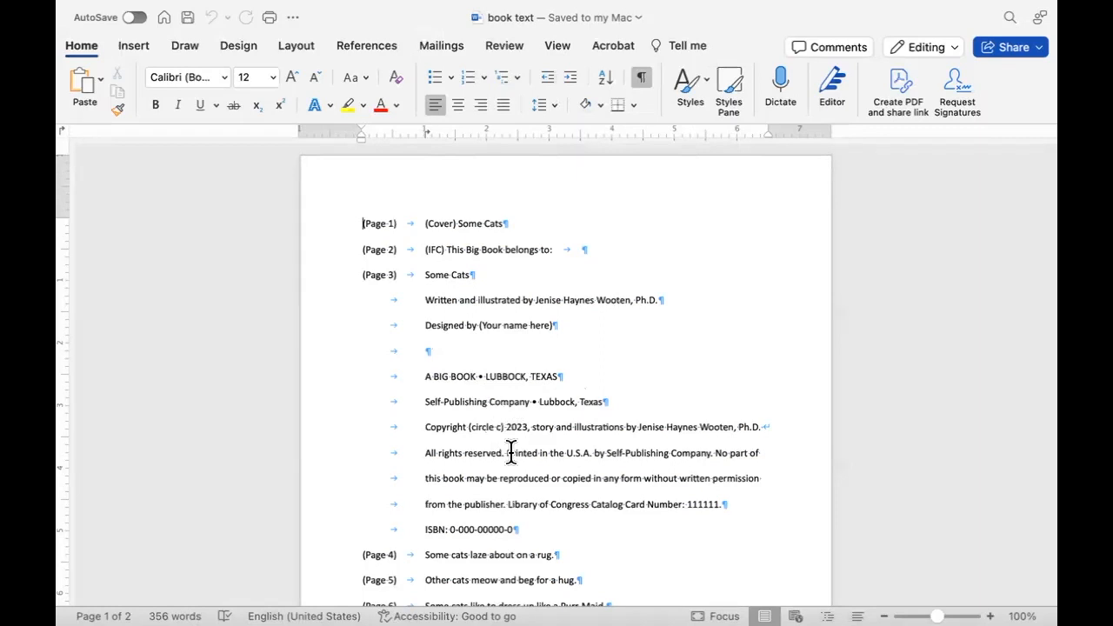
{"action": "scroll", "coordinate": [511, 453], "scroll_direction": "down", "scroll_amount": 2}
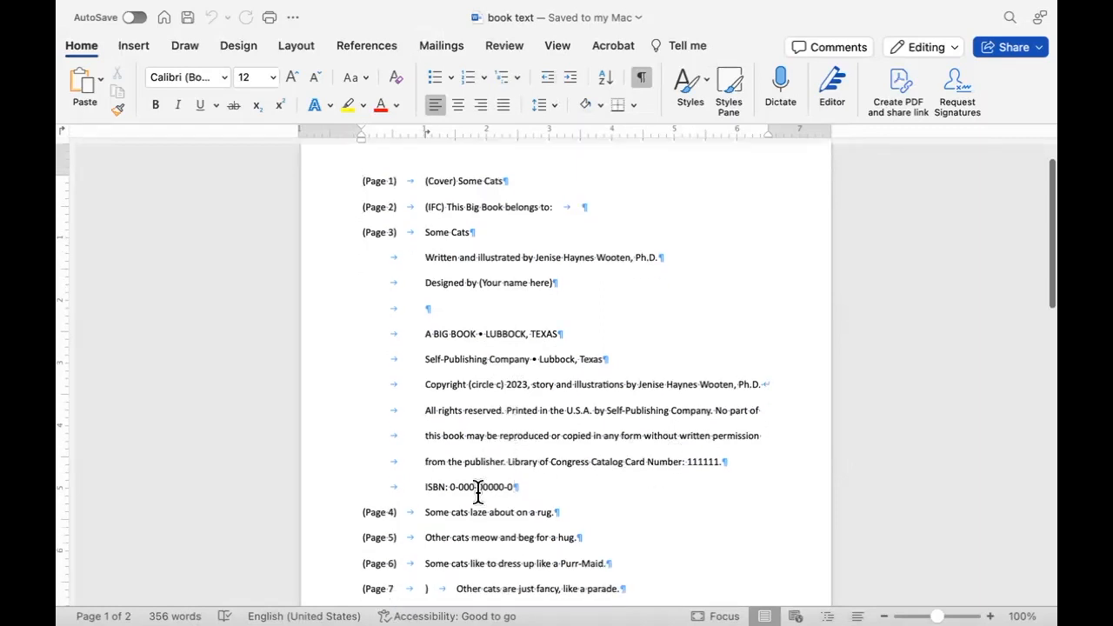
{"action": "scroll", "coordinate": [457, 504], "scroll_direction": "down", "scroll_amount": 4}
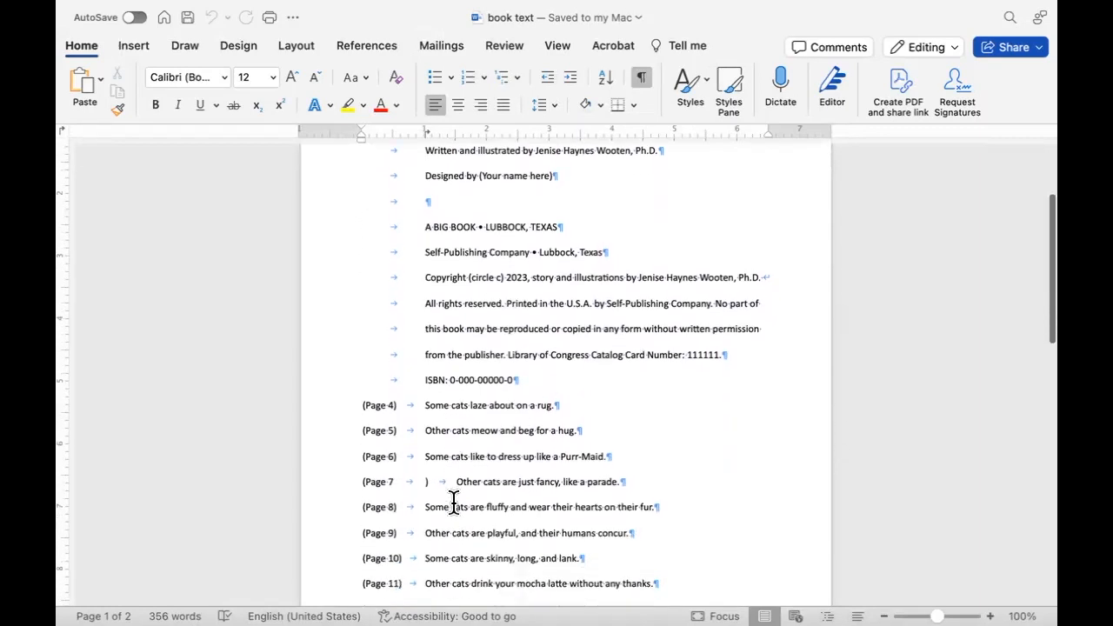
{"action": "scroll", "coordinate": [453, 501], "scroll_direction": "down", "scroll_amount": 2}
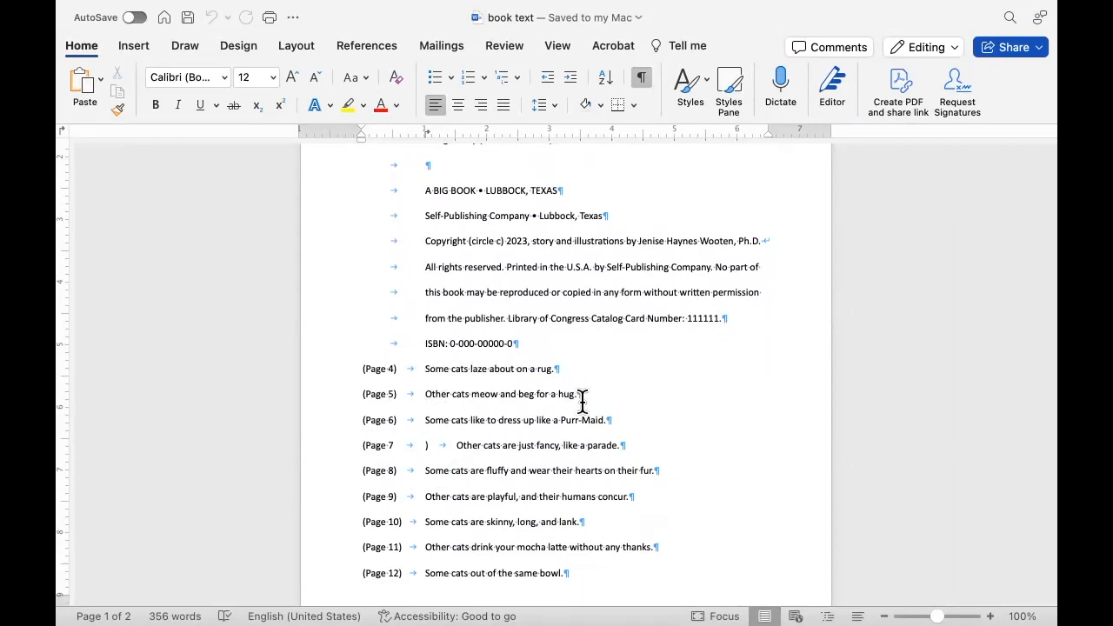
{"action": "scroll", "coordinate": [371, 353], "scroll_direction": "up", "scroll_amount": 3}
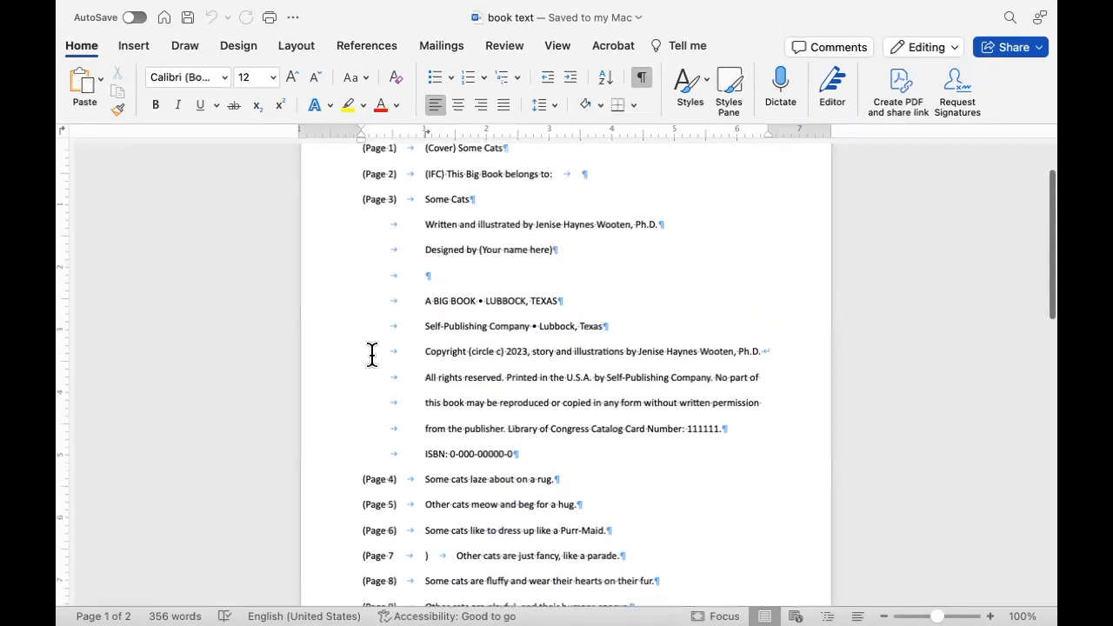
{"action": "scroll", "coordinate": [371, 354], "scroll_direction": "up", "scroll_amount": 3}
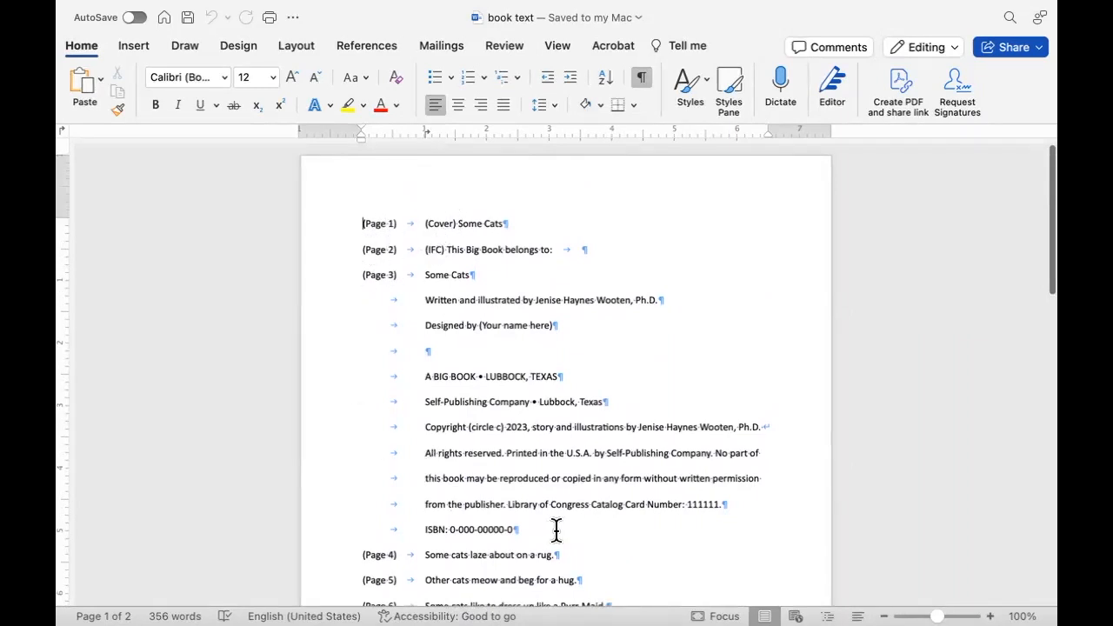
Fix the Page 7 line so the closing parenthesis directly follows the 7, with a single tab before the sentence.
{"action": "scroll", "coordinate": [605, 526], "scroll_direction": "down", "scroll_amount": 4}
{"action": "scroll", "coordinate": [604, 526], "scroll_direction": "down", "scroll_amount": 3}
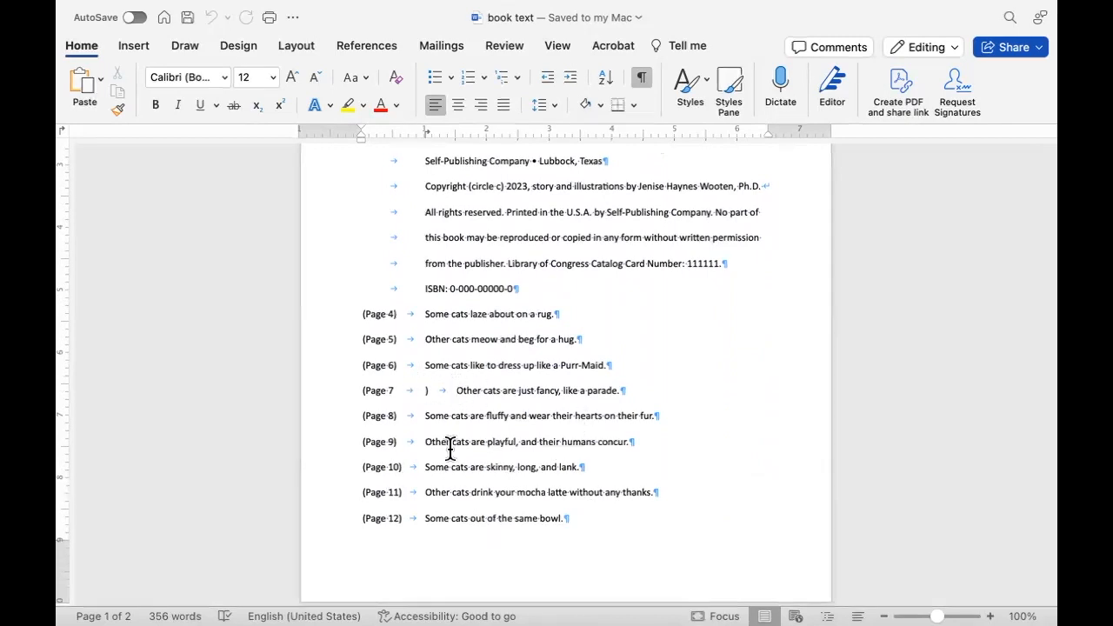
{"action": "key", "text": "BackSpace"}
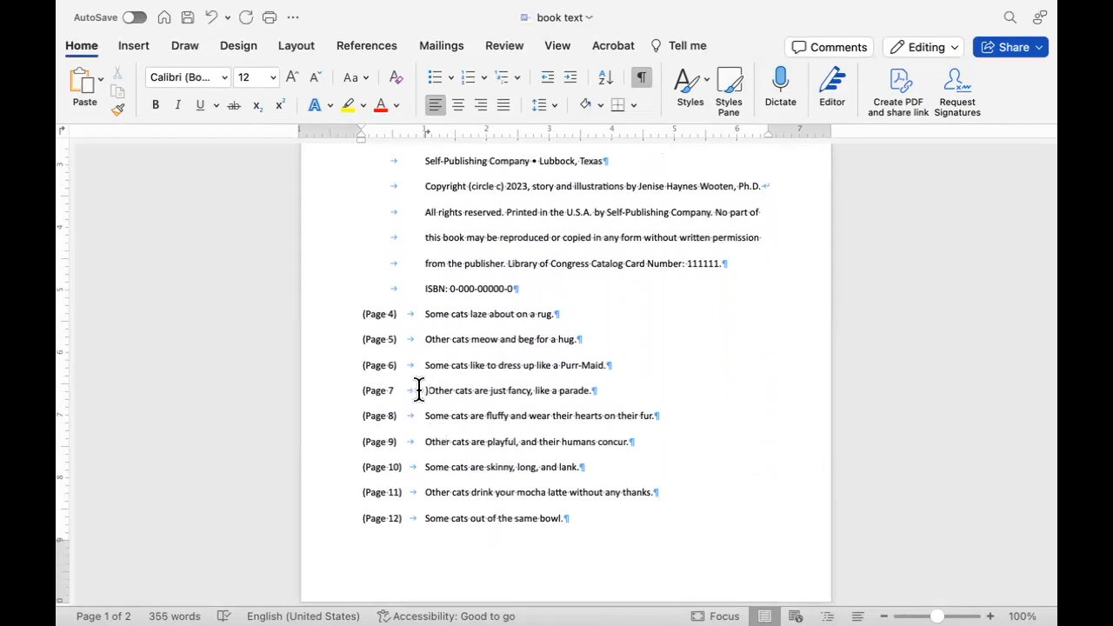
{"action": "key", "text": "BackSpace"}
{"action": "key", "text": "BackSpace"}
{"action": "type", "text": ")"}
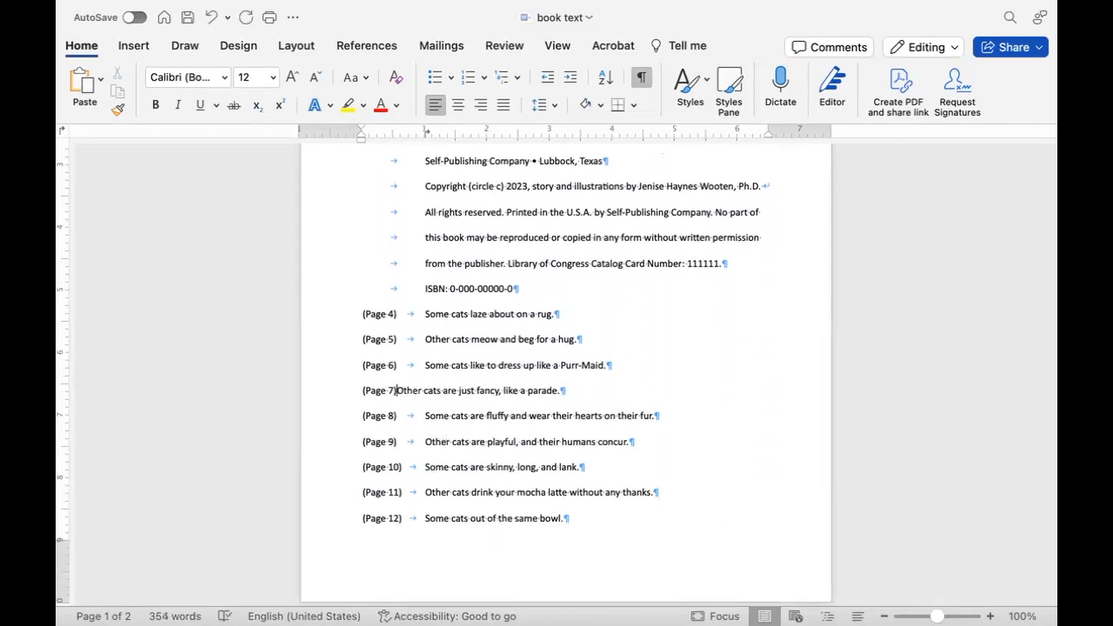
{"action": "key", "text": "Tab"}
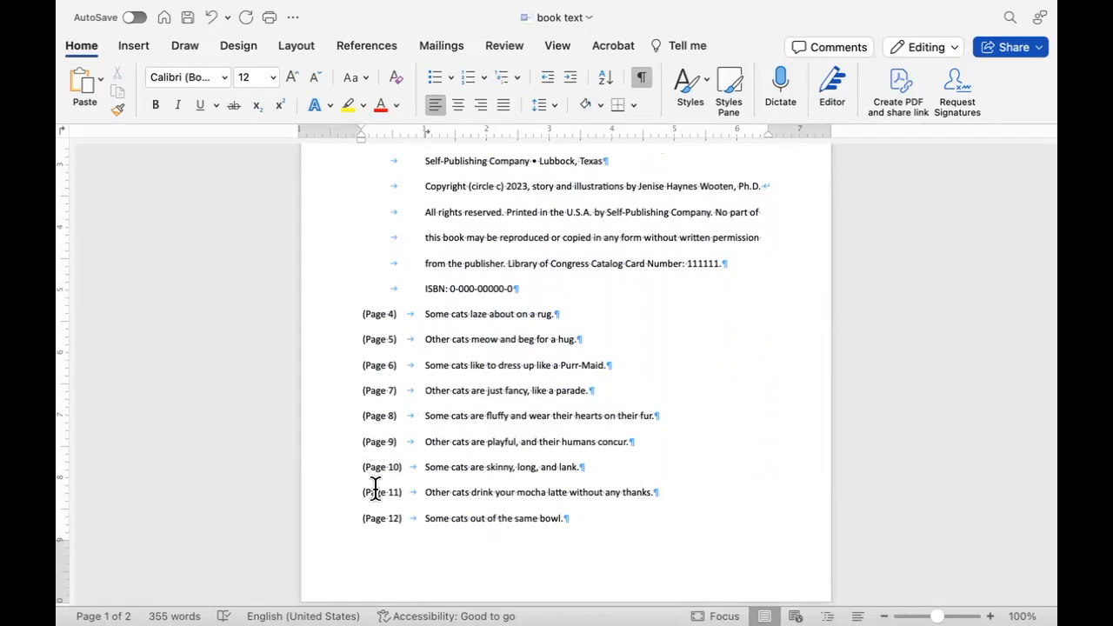
Read the remaining book text through the Page 28 back cover copy and return to the beginning.
{"action": "scroll", "coordinate": [399, 506], "scroll_direction": "down", "scroll_amount": 3}
{"action": "scroll", "coordinate": [398, 506], "scroll_direction": "down", "scroll_amount": 7}
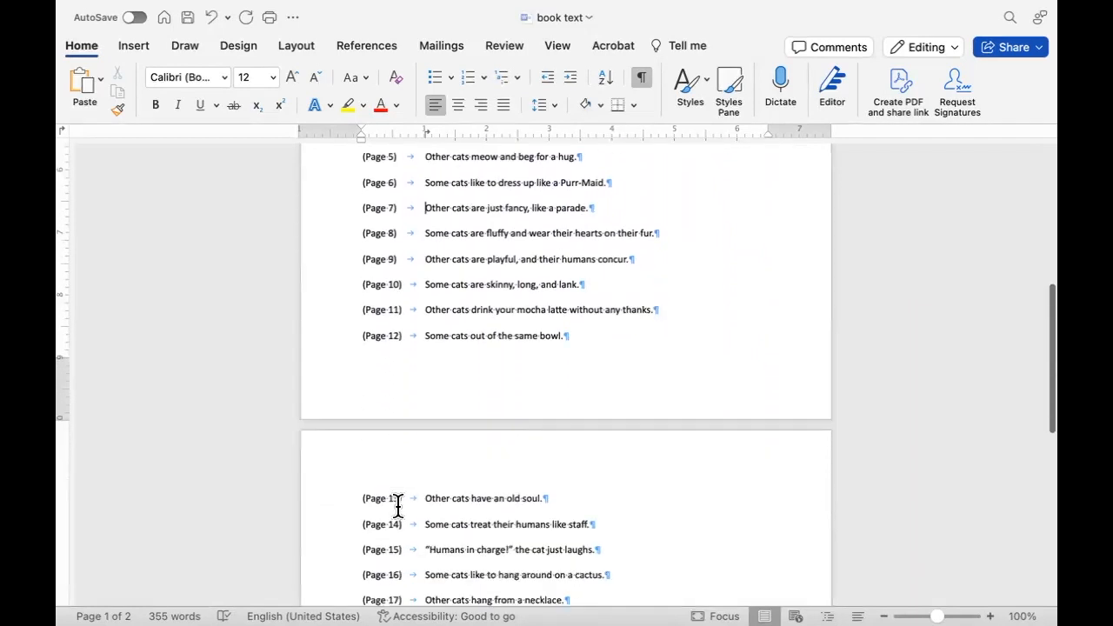
{"action": "scroll", "coordinate": [398, 506], "scroll_direction": "down", "scroll_amount": 6}
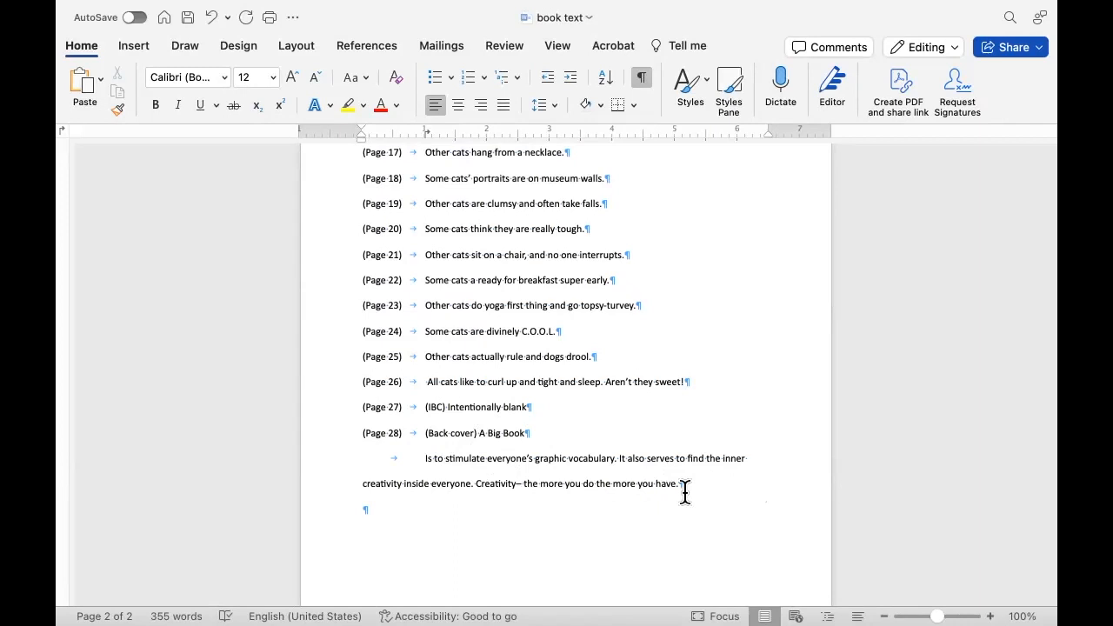
{"action": "scroll", "coordinate": [584, 351], "scroll_direction": "up", "scroll_amount": 20}
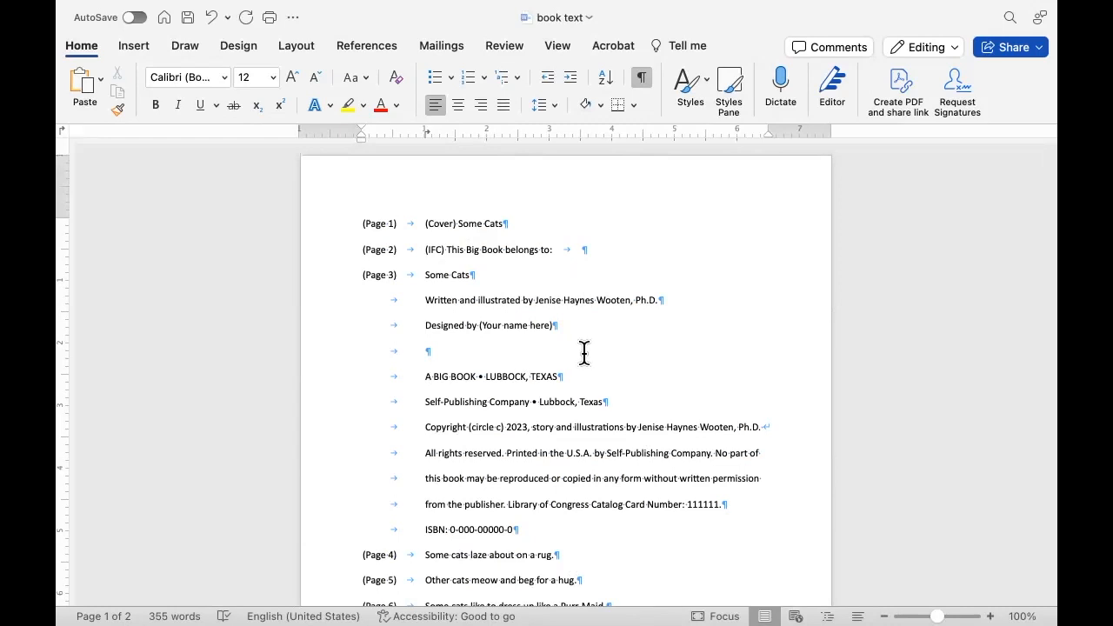
{"action": "scroll", "coordinate": [487, 309], "scroll_direction": "down", "scroll_amount": 2}
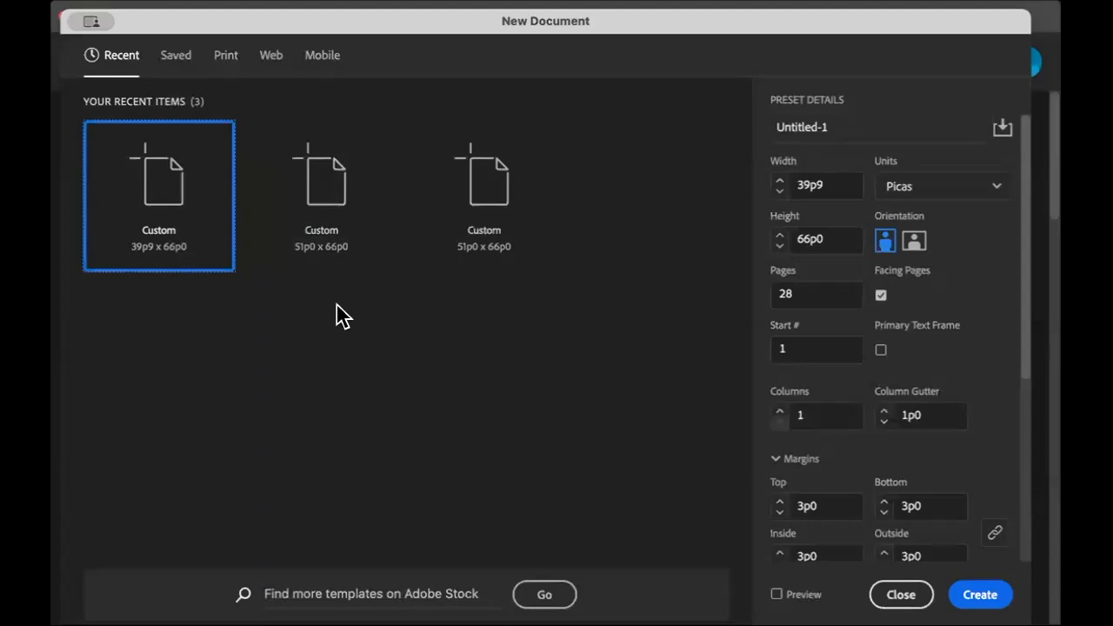
In InDesign, set the new document's units to inches and its height to 8 in.
{"action": "left_click", "coordinate": [1001, 193]}
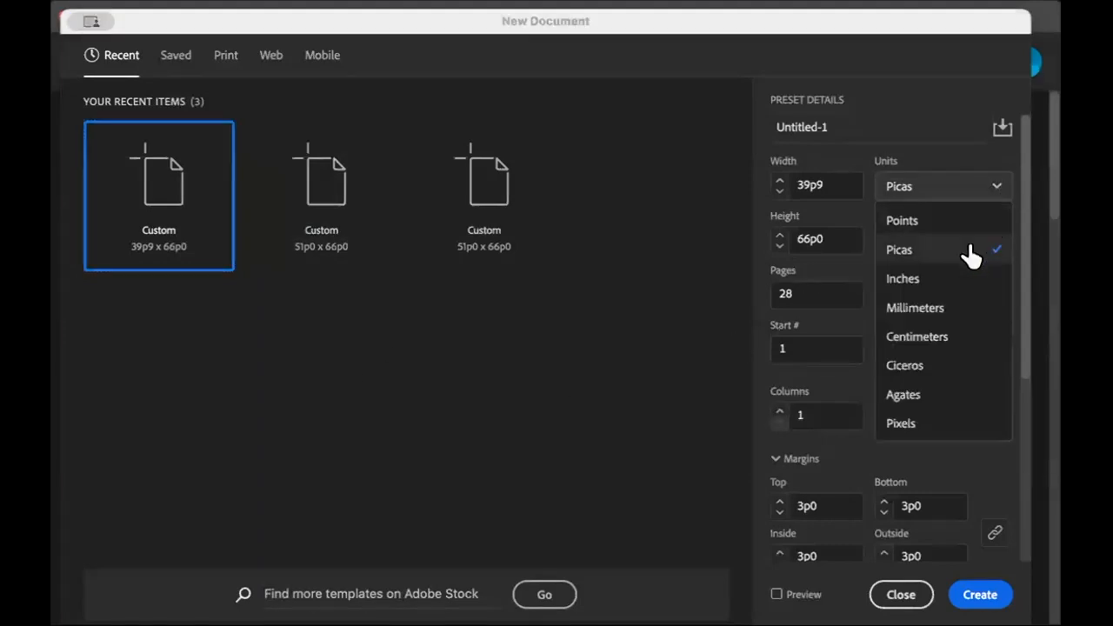
{"action": "left_click", "coordinate": [956, 285]}
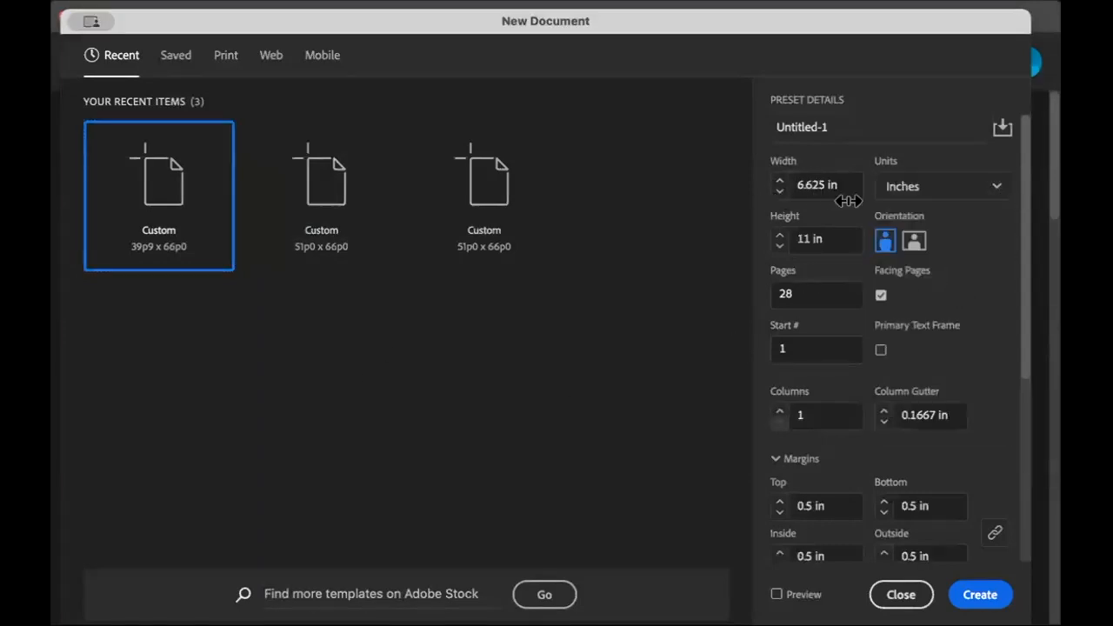
{"action": "double_click", "coordinate": [804, 239]}
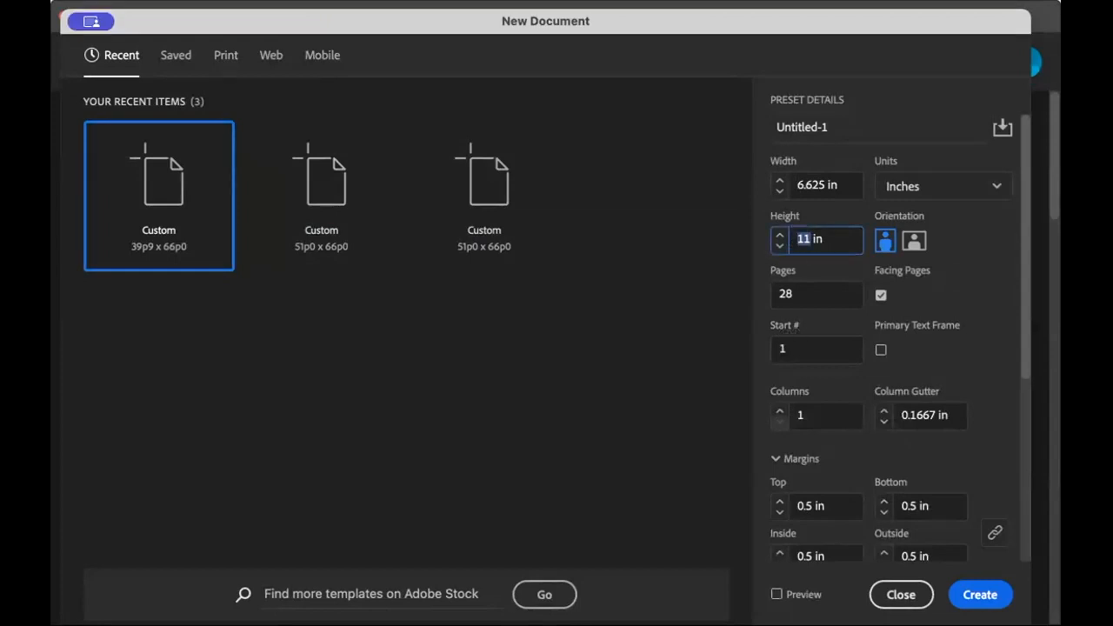
{"action": "type", "text": "8"}
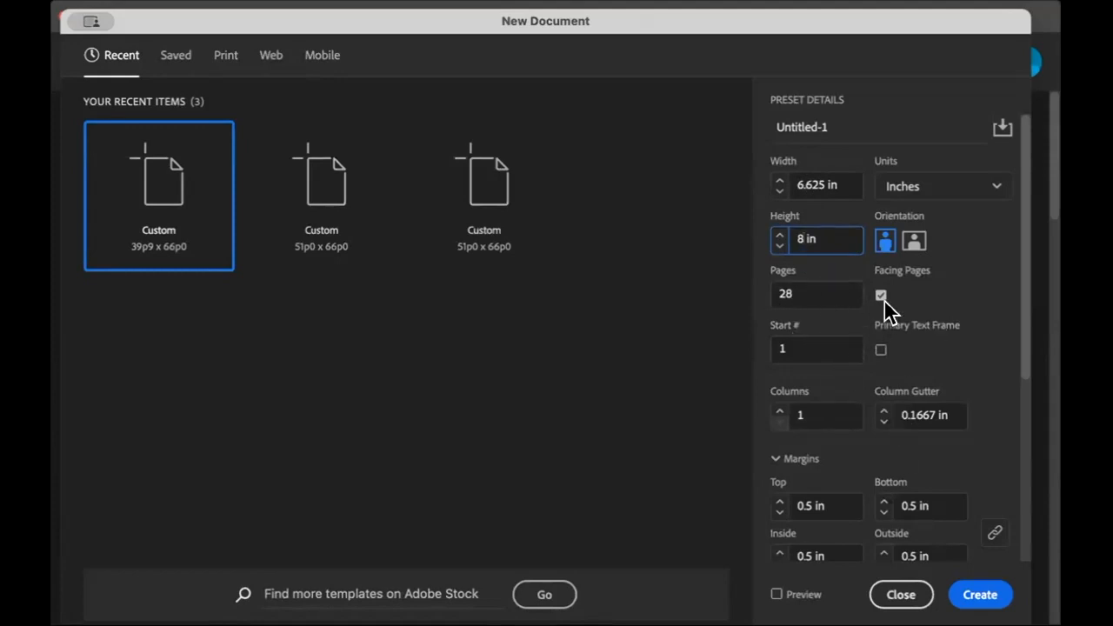
Create the 28-page facing-pages document, keeping the 0.5 in margins and 0.125 in bleed on all sides.
{"action": "scroll", "coordinate": [927, 329], "scroll_direction": "down", "scroll_amount": 3}
{"action": "scroll", "coordinate": [926, 329], "scroll_direction": "down", "scroll_amount": 3}
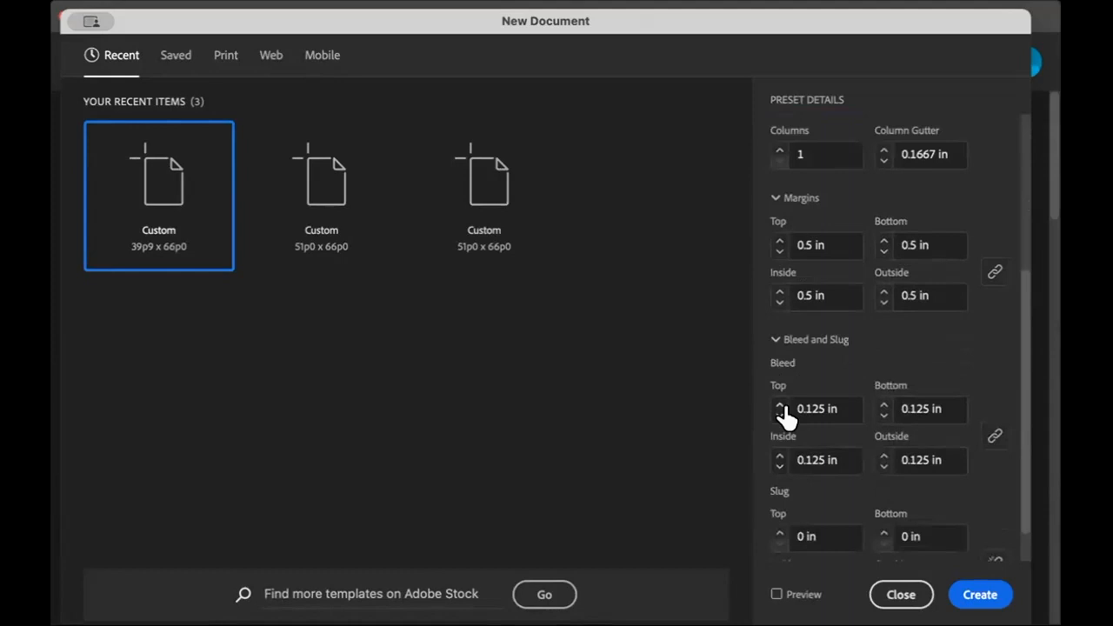
{"action": "scroll", "coordinate": [788, 415], "scroll_direction": "down", "scroll_amount": 1}
{"action": "scroll", "coordinate": [841, 448], "scroll_direction": "up", "scroll_amount": 1}
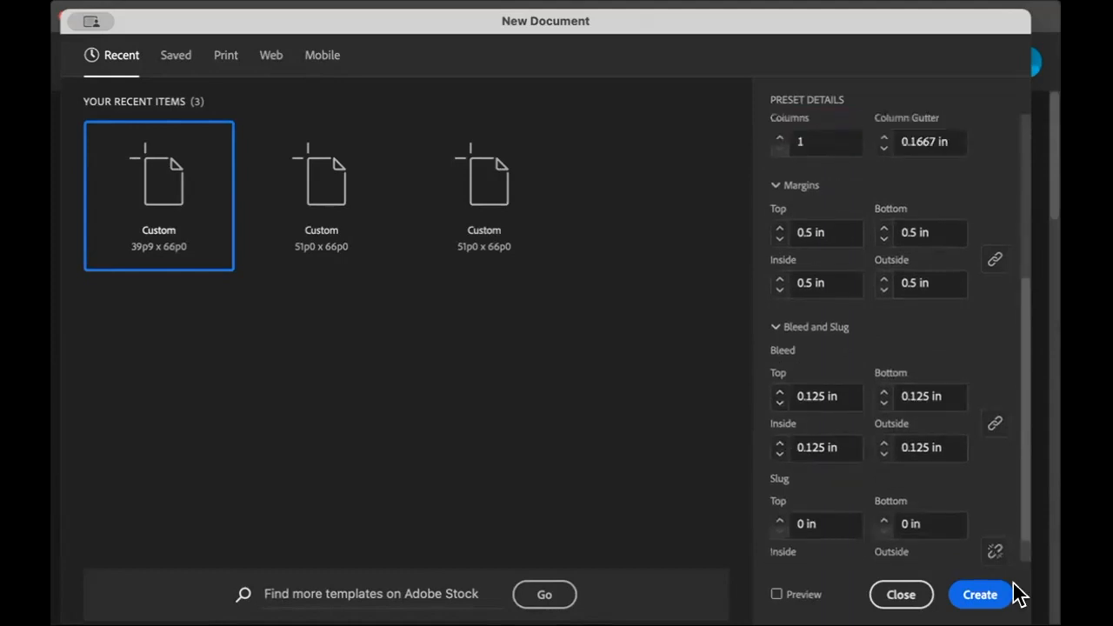
{"action": "left_click", "coordinate": [980, 594]}
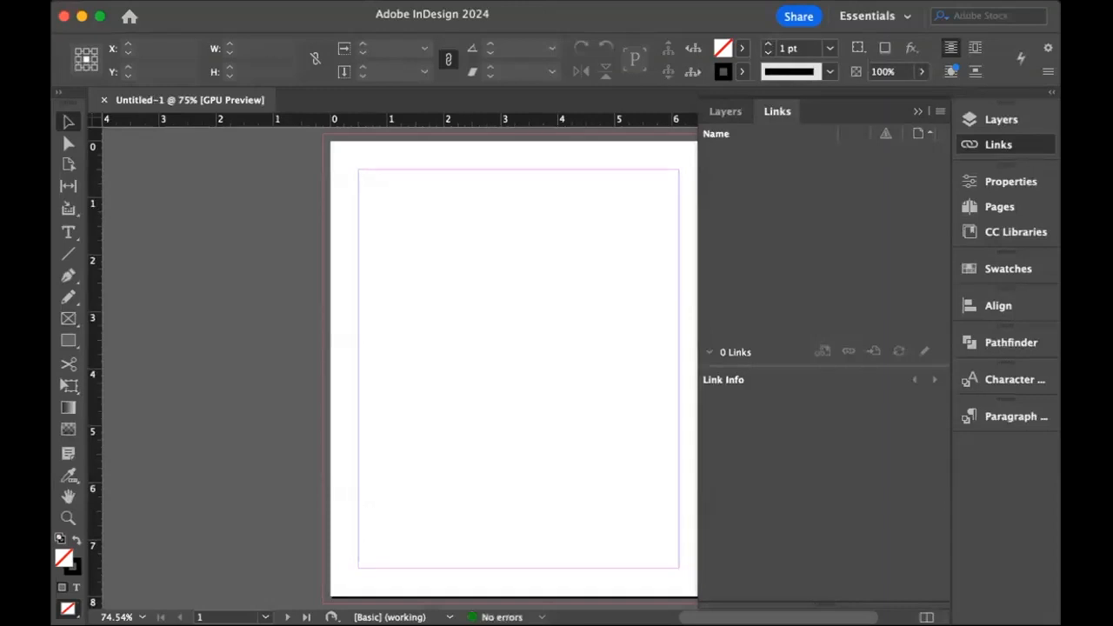
Reset the Essentials workspace and collapse its docked panels to compact labels.
{"action": "left_click", "coordinate": [917, 112]}
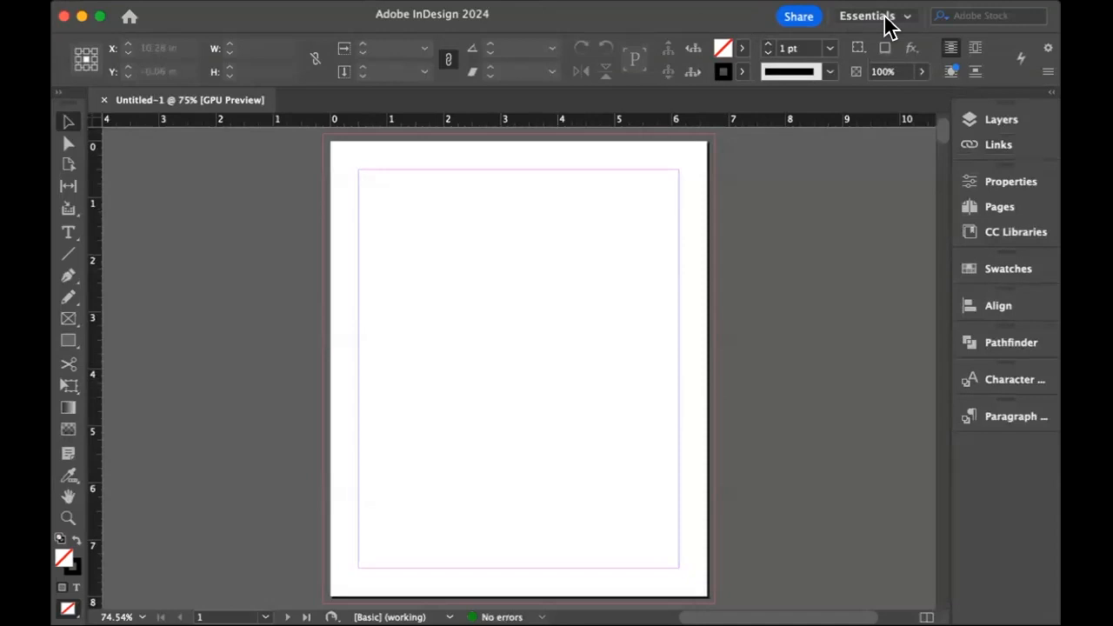
{"action": "left_click", "coordinate": [910, 26]}
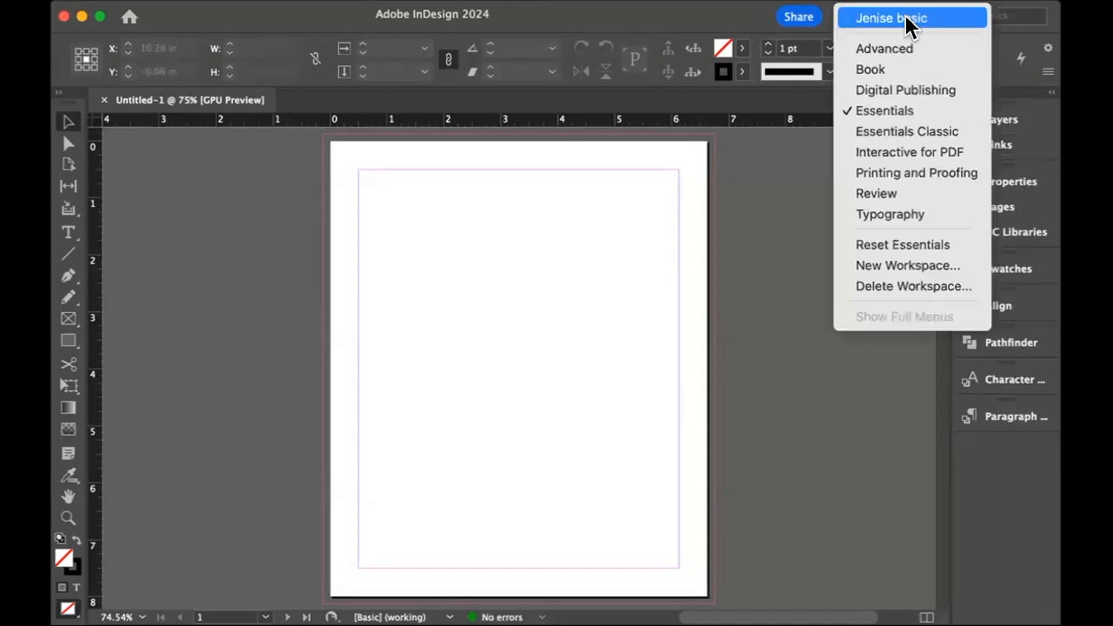
{"action": "left_click", "coordinate": [900, 247]}
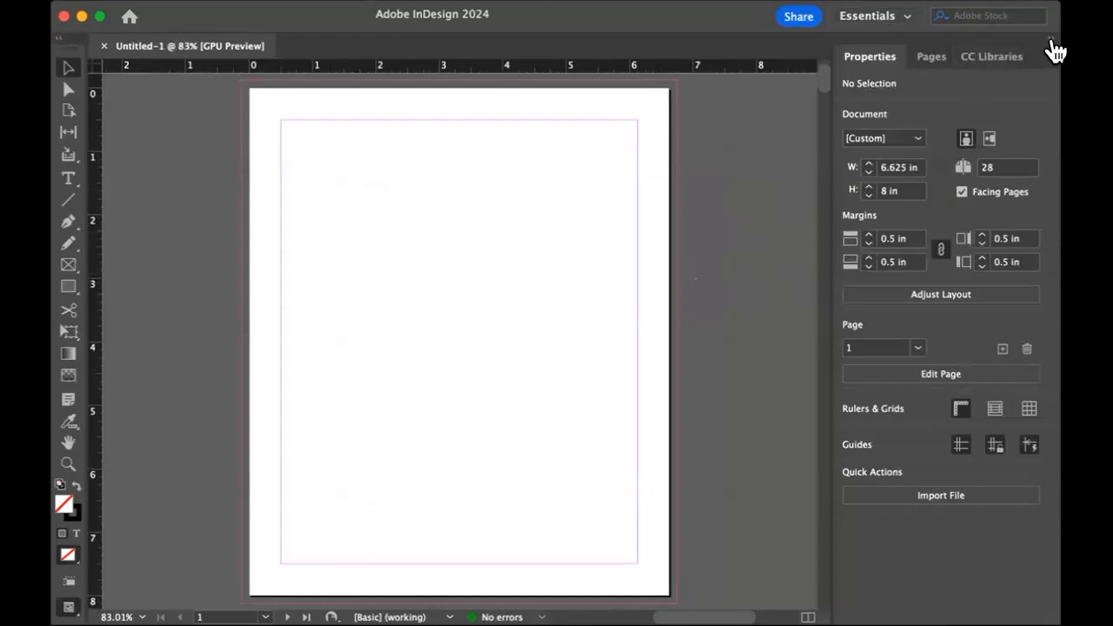
{"action": "left_click", "coordinate": [1050, 41]}
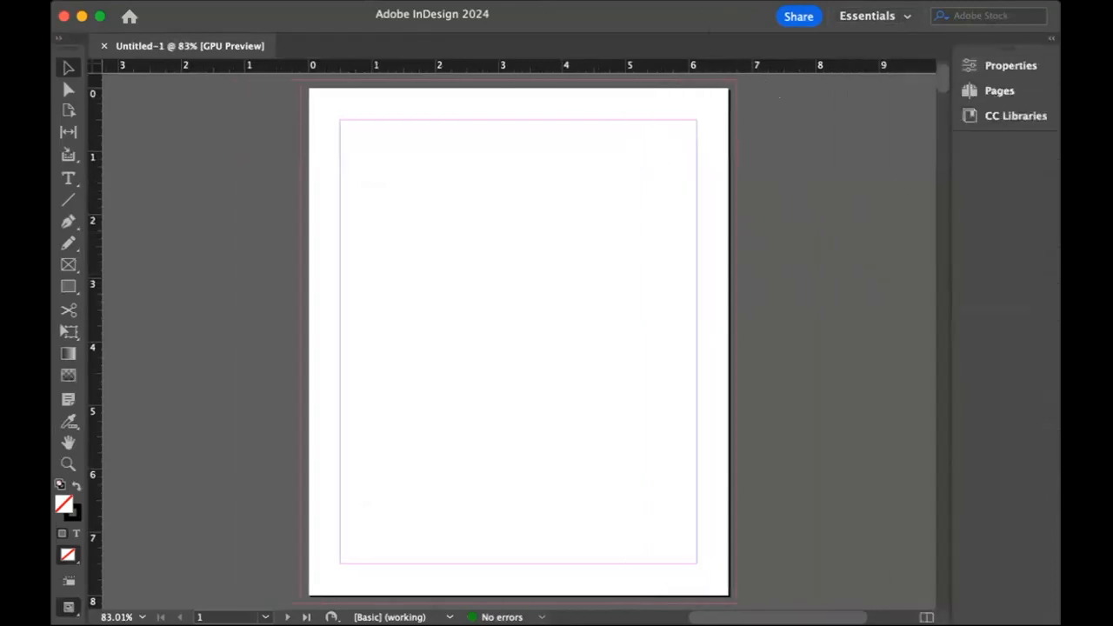
Show the Control panel above the document so object and text options are available.
{"action": "left_click", "coordinate": [555, 1]}
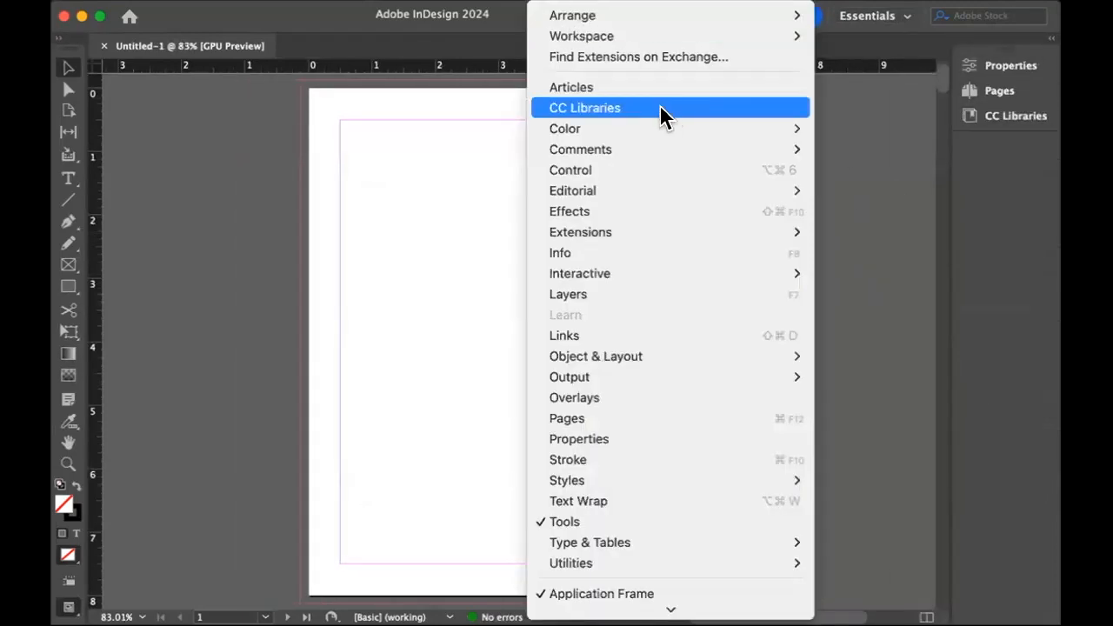
{"action": "left_click", "coordinate": [620, 170]}
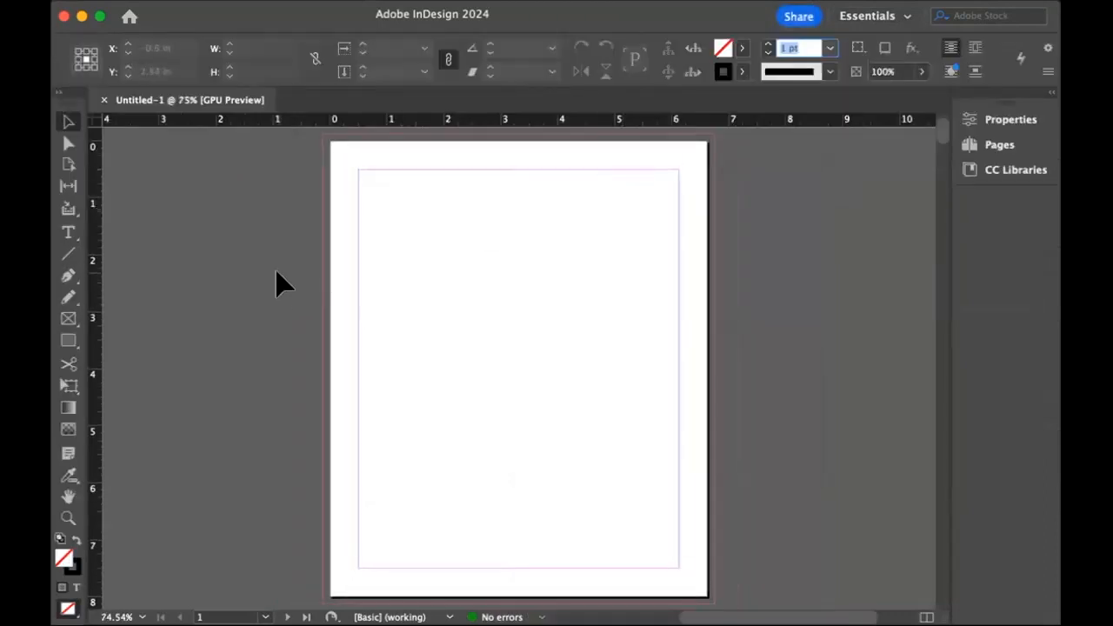
{"action": "left_click", "coordinate": [276, 272]}
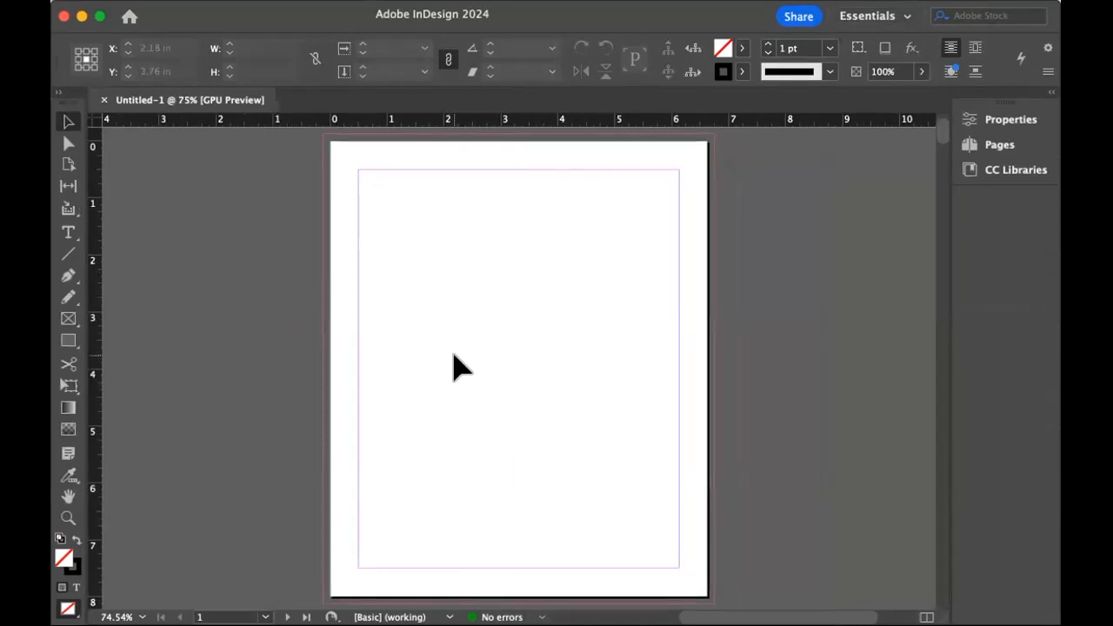
Place the book text Word document from the book project folder in a margin-sized frame on page 1, then move it onto the pasteboard beside the page.
{"action": "scroll", "coordinate": [612, 399], "scroll_direction": "down", "scroll_amount": 10}
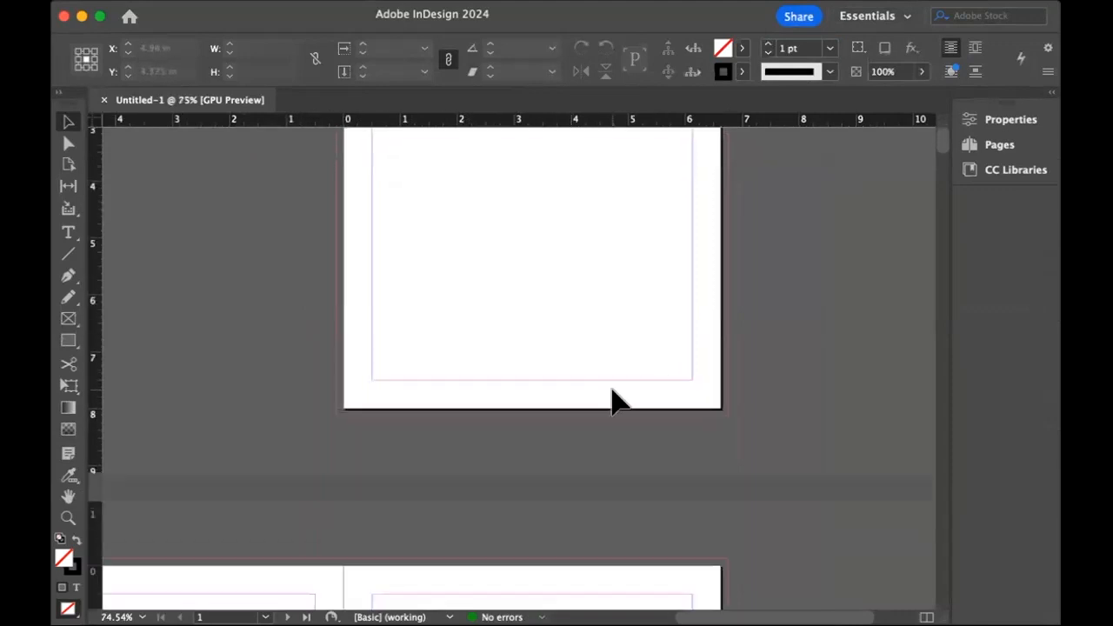
{"action": "scroll", "coordinate": [612, 402], "scroll_direction": "up", "scroll_amount": 10}
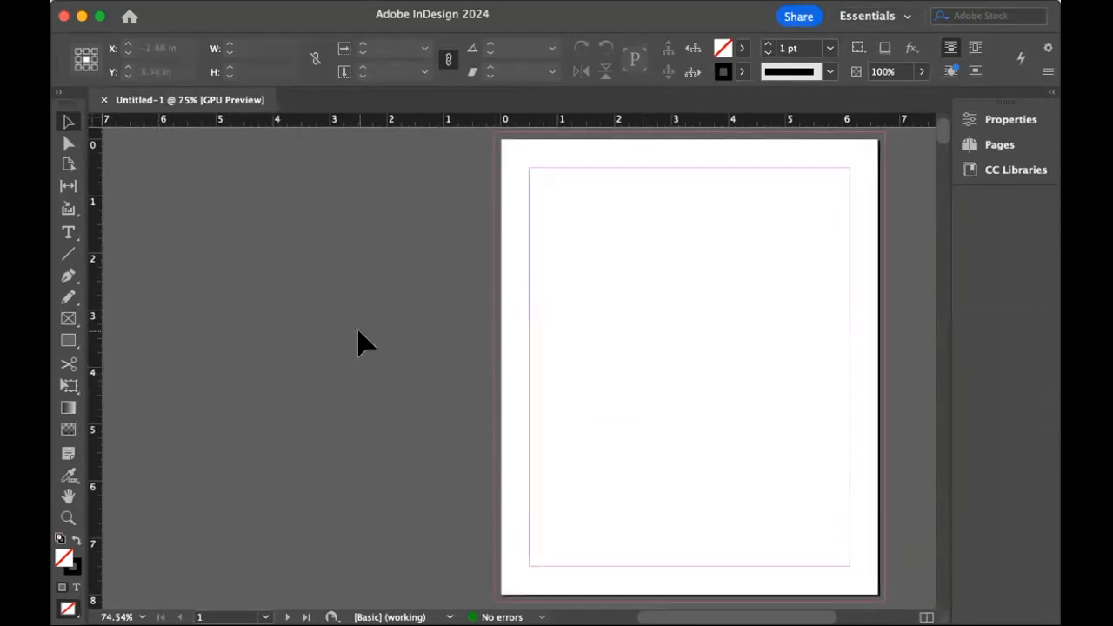
{"action": "key", "text": "super+d"}
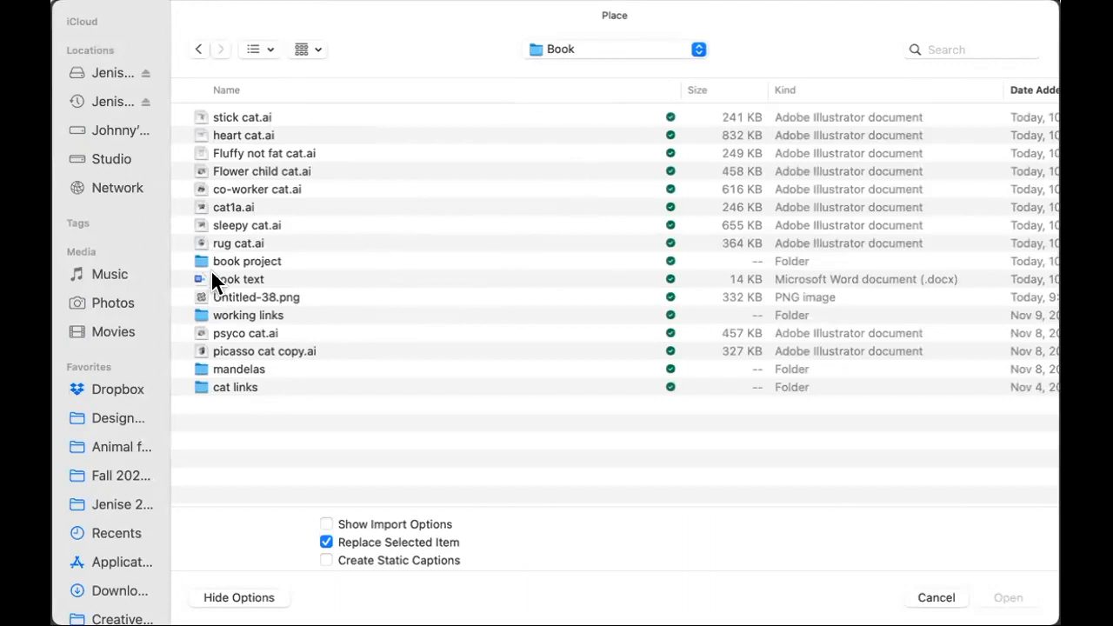
{"action": "double_click", "coordinate": [200, 260]}
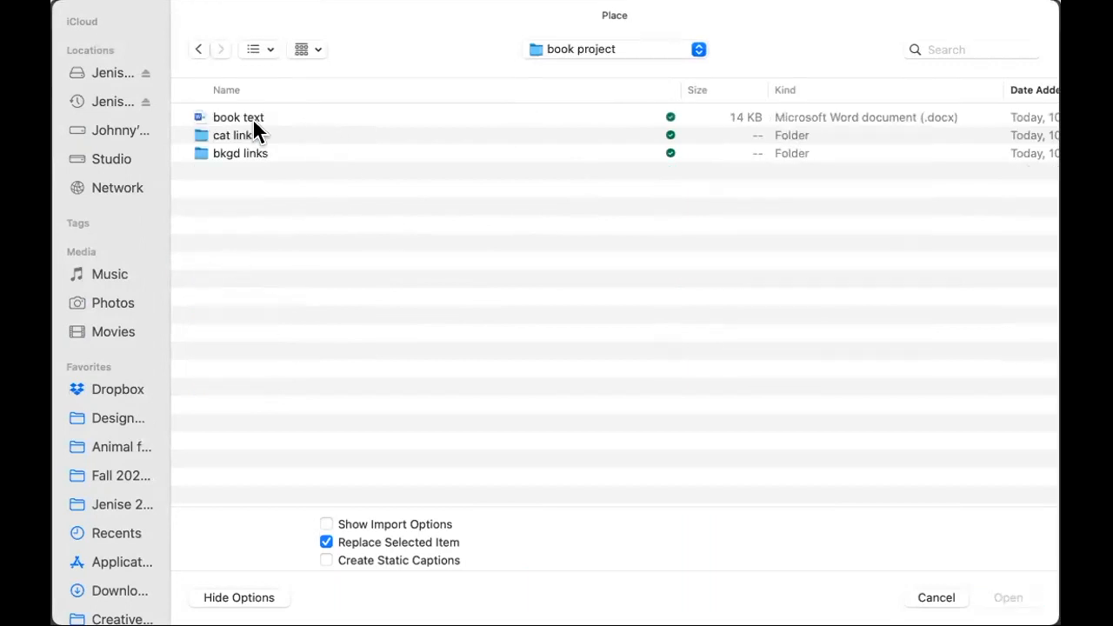
{"action": "double_click", "coordinate": [219, 117]}
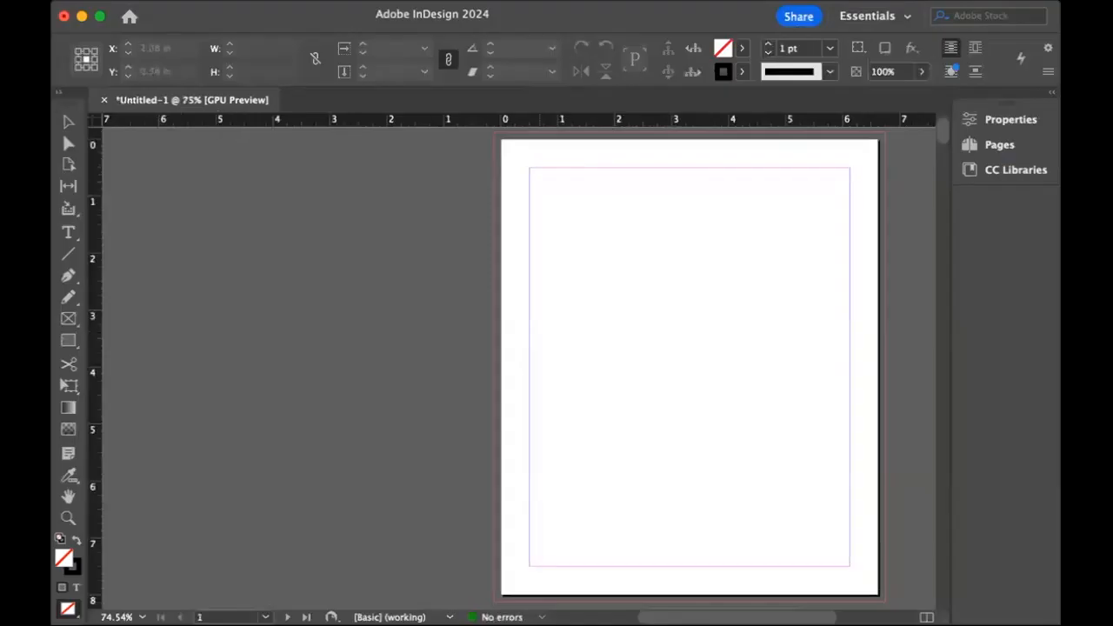
{"action": "left_click_drag", "start_coordinate": [529, 169], "coordinate": [848, 567]}
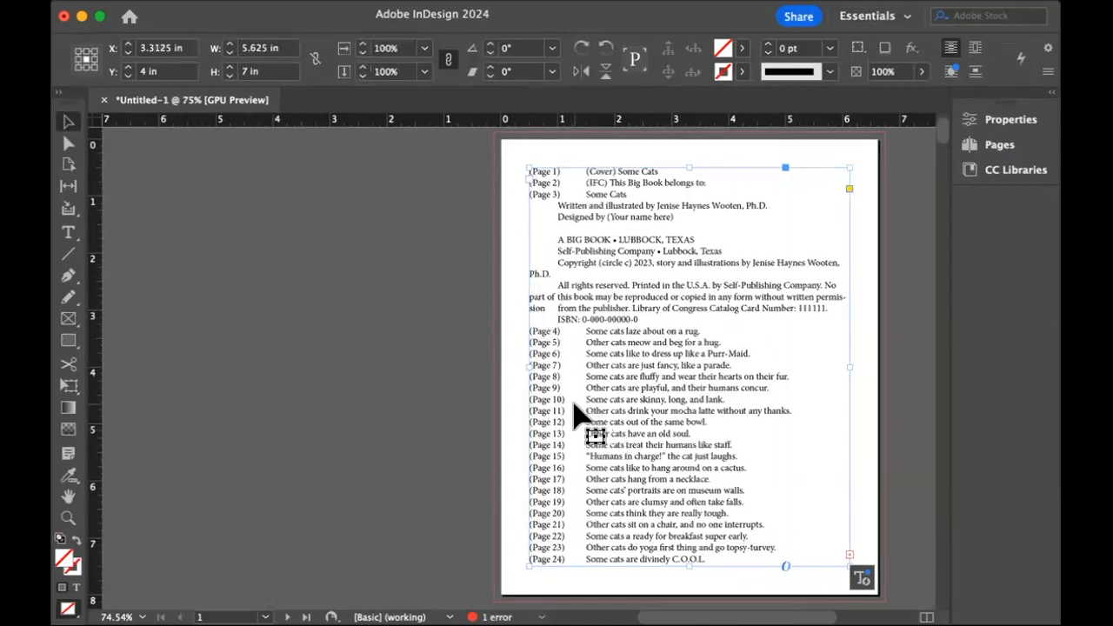
{"action": "mouse_move", "coordinate": [633, 310]}
{"action": "left_mouse_down"}
{"action": "mouse_move", "coordinate": [415, 323]}
{"action": "mouse_move", "coordinate": [320, 306]}
{"action": "mouse_move", "coordinate": [248, 313]}
{"action": "mouse_move", "coordinate": [253, 301]}
{"action": "mouse_move", "coordinate": [636, 310]}
{"action": "left_mouse_up"}
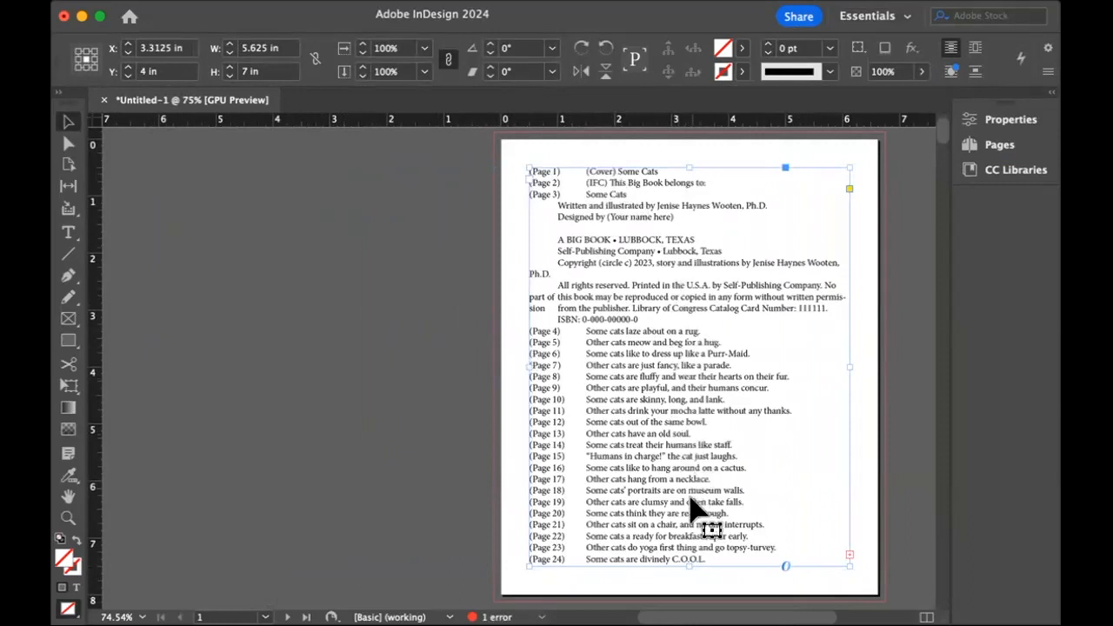
{"action": "left_click_drag", "start_coordinate": [650, 239], "coordinate": [270, 219]}
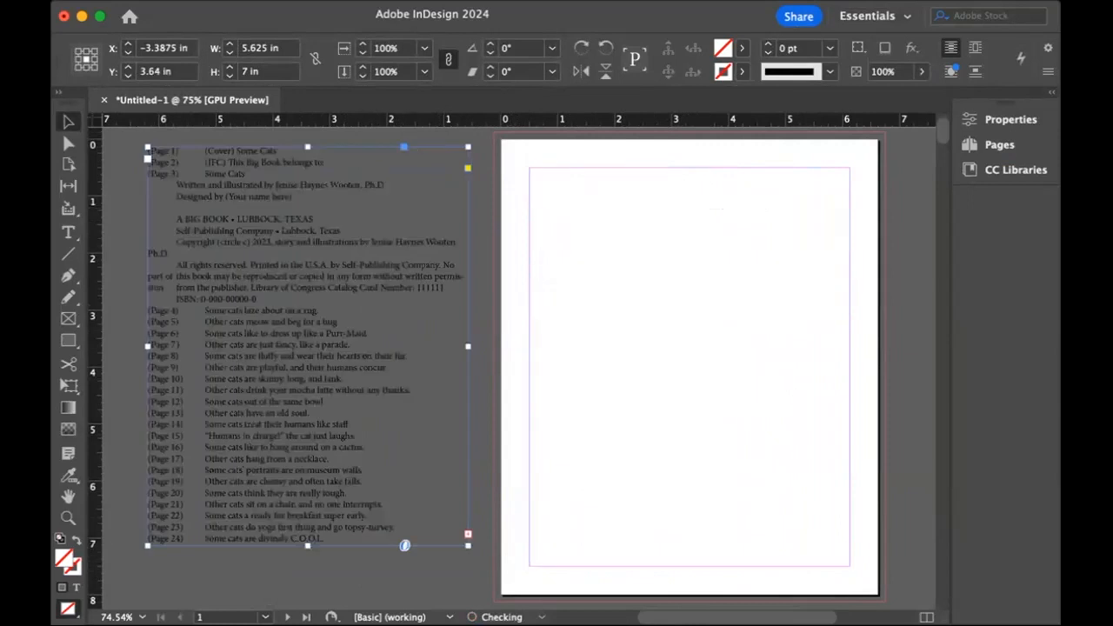
Set the interface color theme to the lightest option in the preferences, keeping the pasteboard matched to the theme.
{"action": "left_click", "coordinate": [97, 2]}
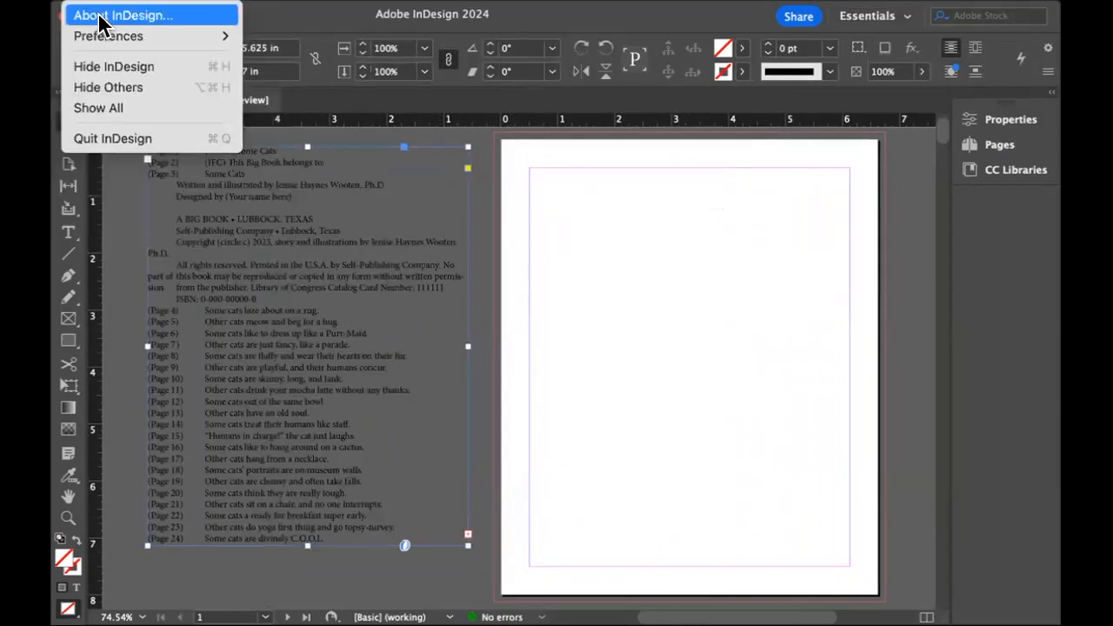
{"action": "mouse_move", "coordinate": [108, 35]}
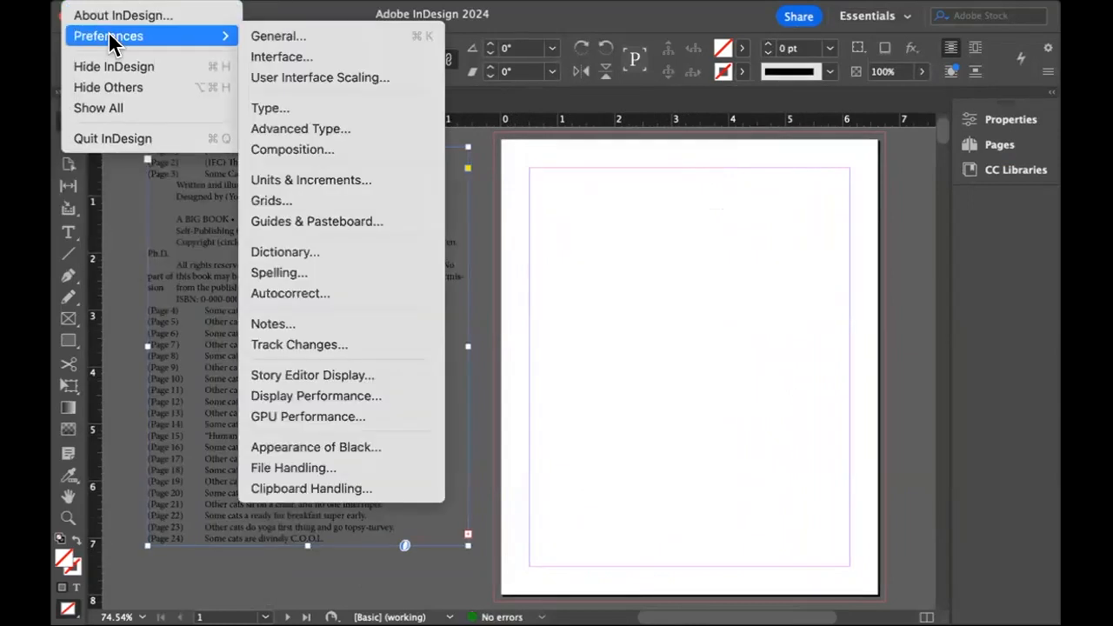
{"action": "left_click", "coordinate": [284, 39]}
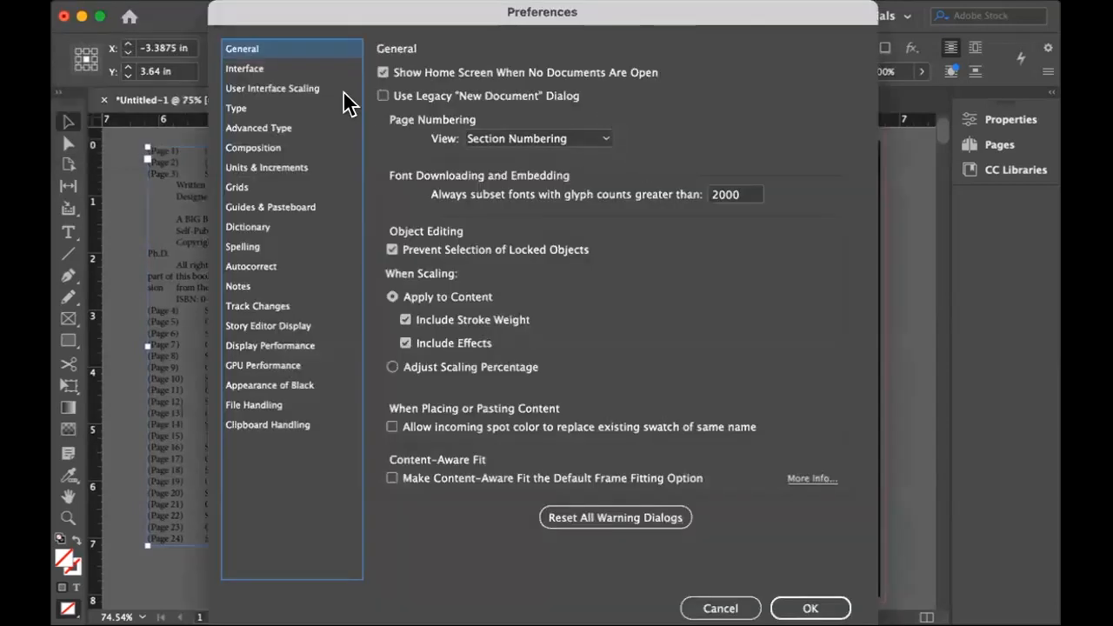
{"action": "left_click", "coordinate": [253, 69]}
{"action": "left_click", "coordinate": [686, 97]}
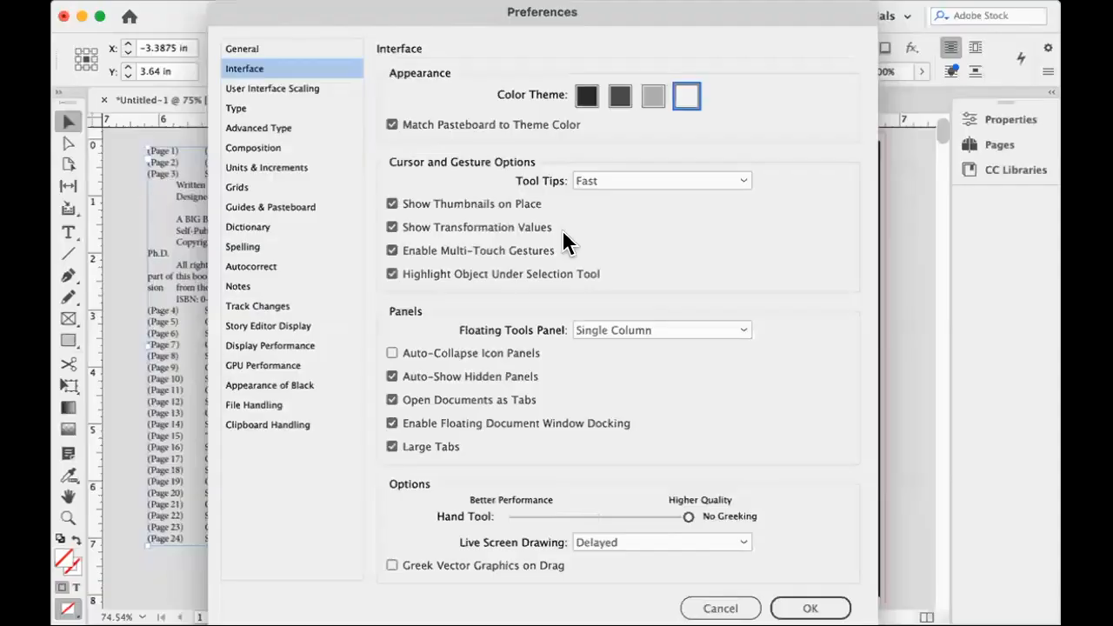
{"action": "left_click", "coordinate": [809, 608]}
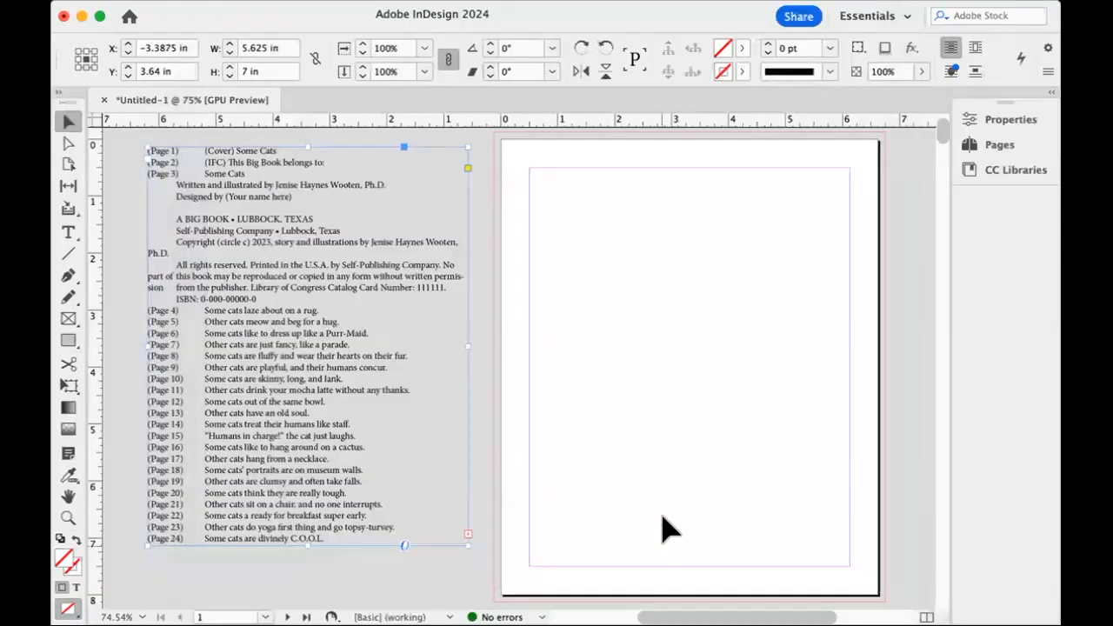
Cut the cover title "Some Cats" from the Page 1 line and paste it into a new margin-wide text frame at the top of page 1.
{"action": "left_click_drag", "start_coordinate": [310, 305], "coordinate": [308, 335]}
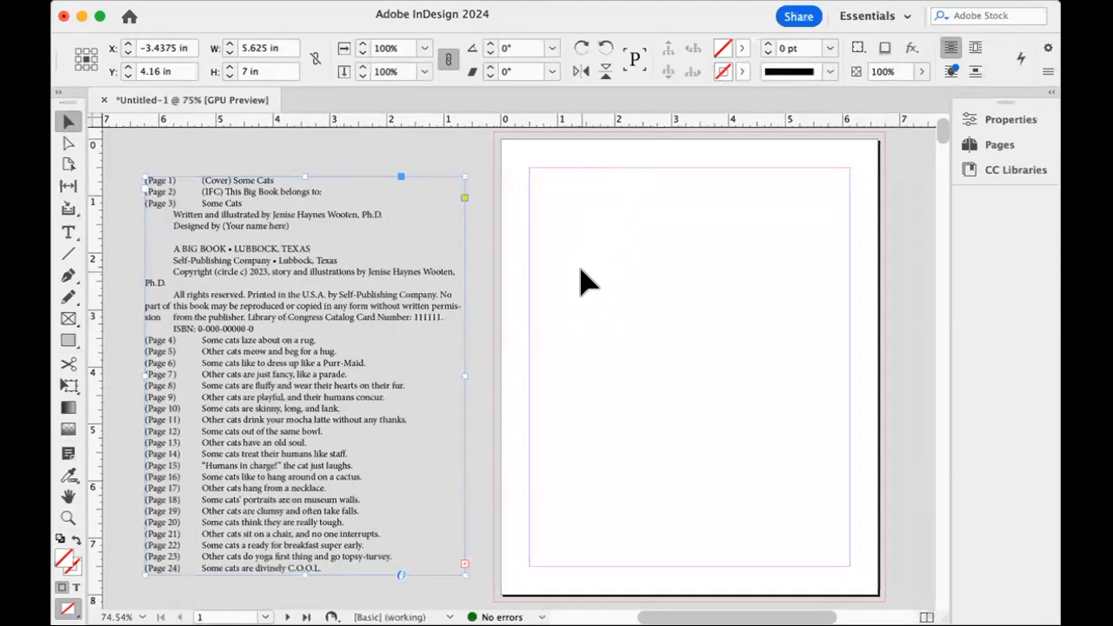
{"action": "double_click", "coordinate": [275, 177]}
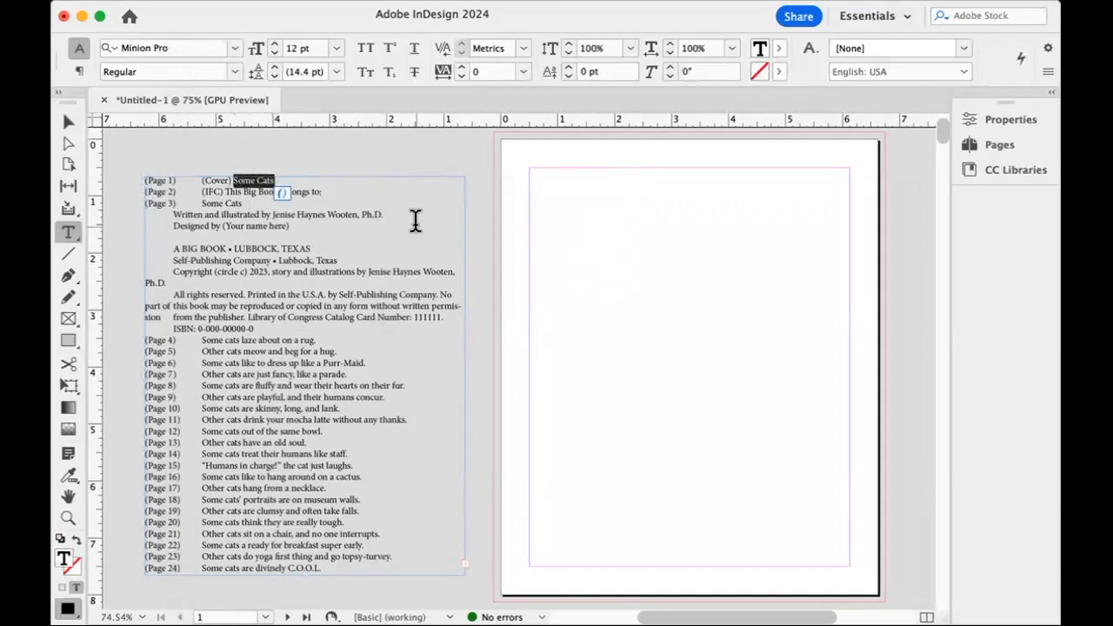
{"action": "key", "text": "cmd+x"}
{"action": "left_click_drag", "start_coordinate": [563, 172], "coordinate": [849, 303]}
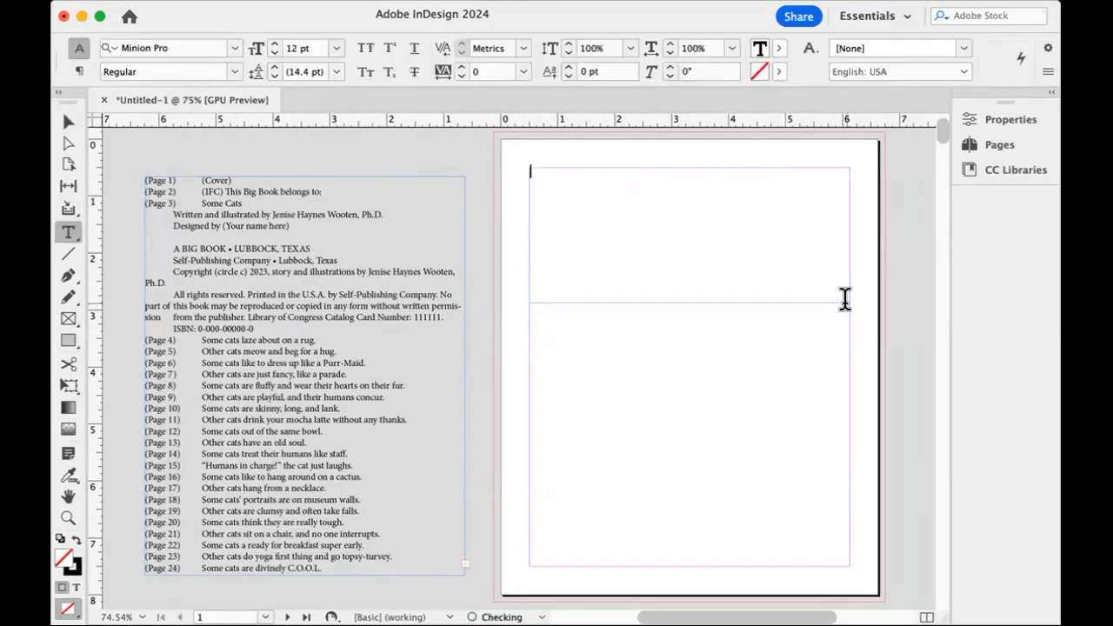
{"action": "key", "text": "cmd+v"}
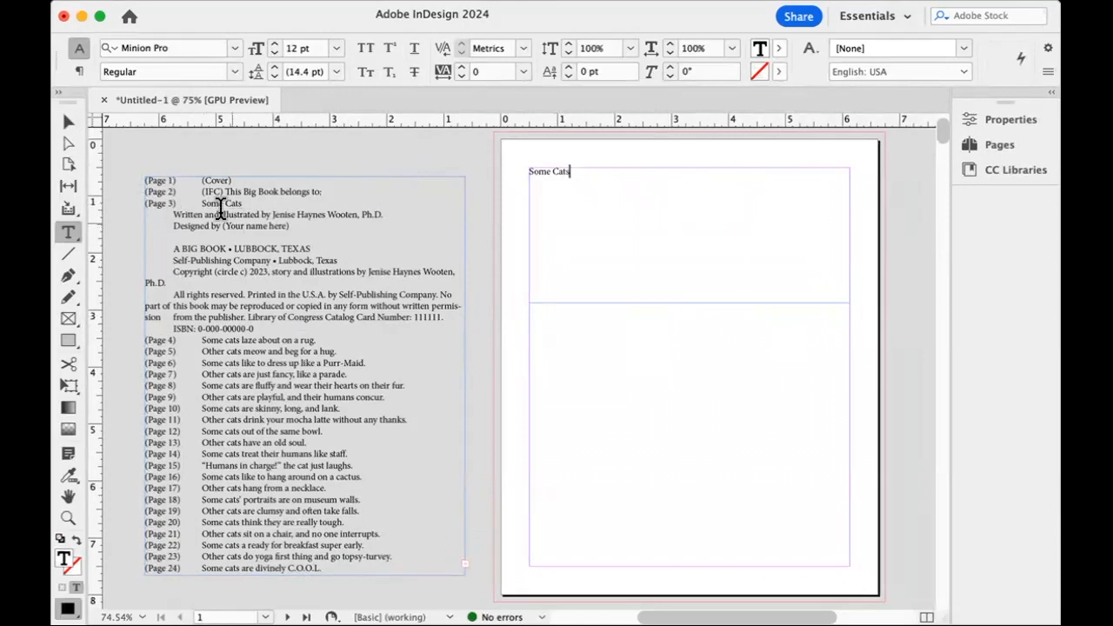
Cut the remaining book text frame from beside page 1 and paste it onto the pasteboard beside page 2.
{"action": "left_click", "coordinate": [70, 122]}
{"action": "left_click", "coordinate": [330, 356]}
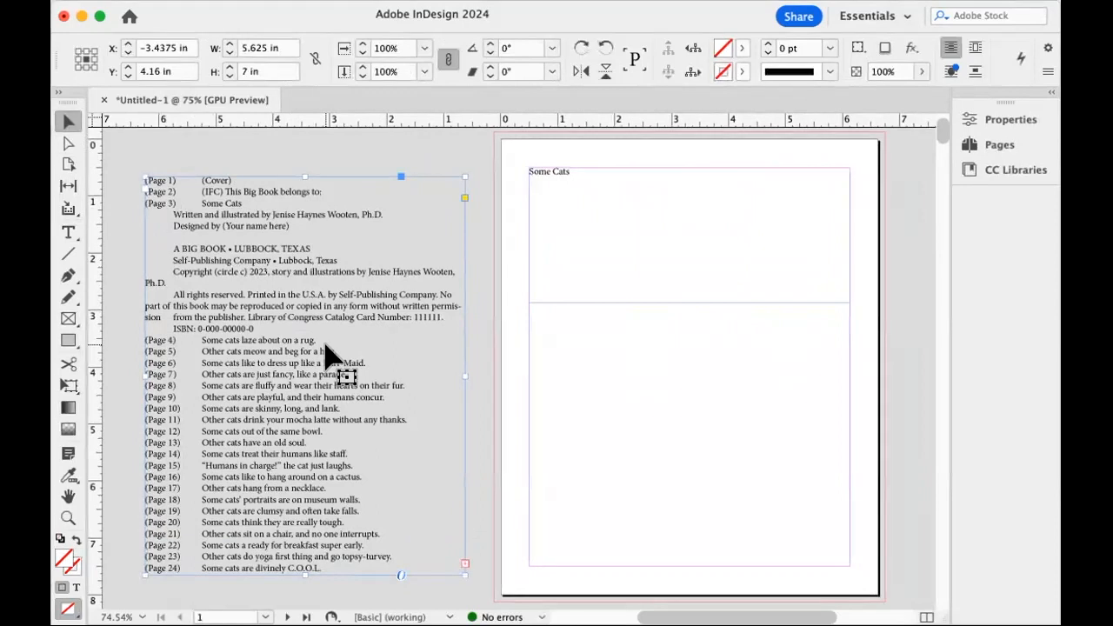
{"action": "double_click", "coordinate": [326, 345]}
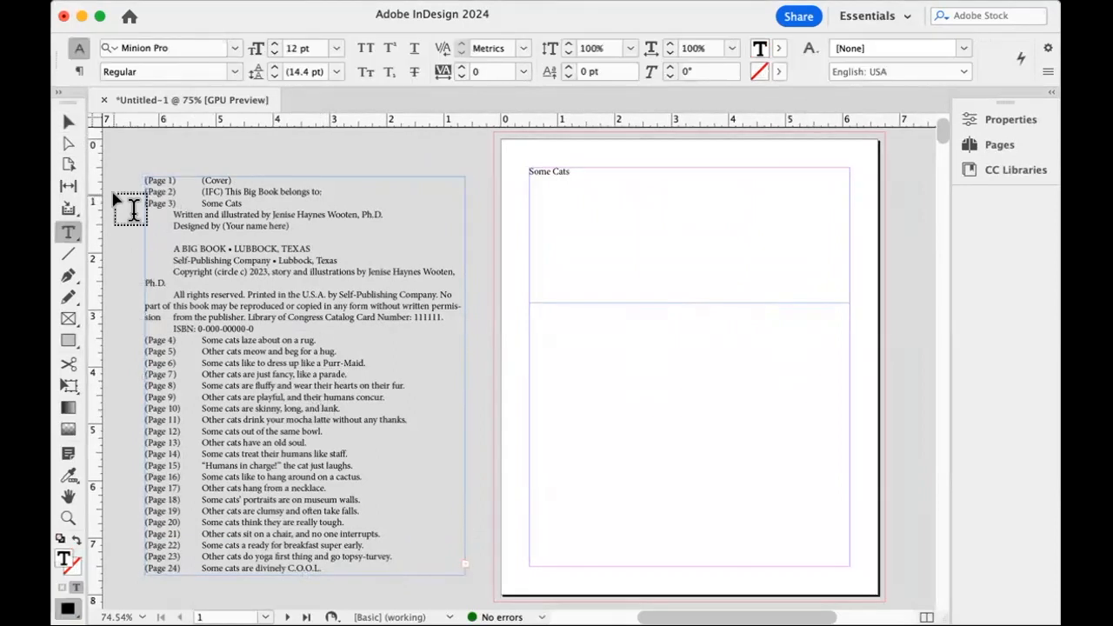
{"action": "left_click", "coordinate": [135, 164]}
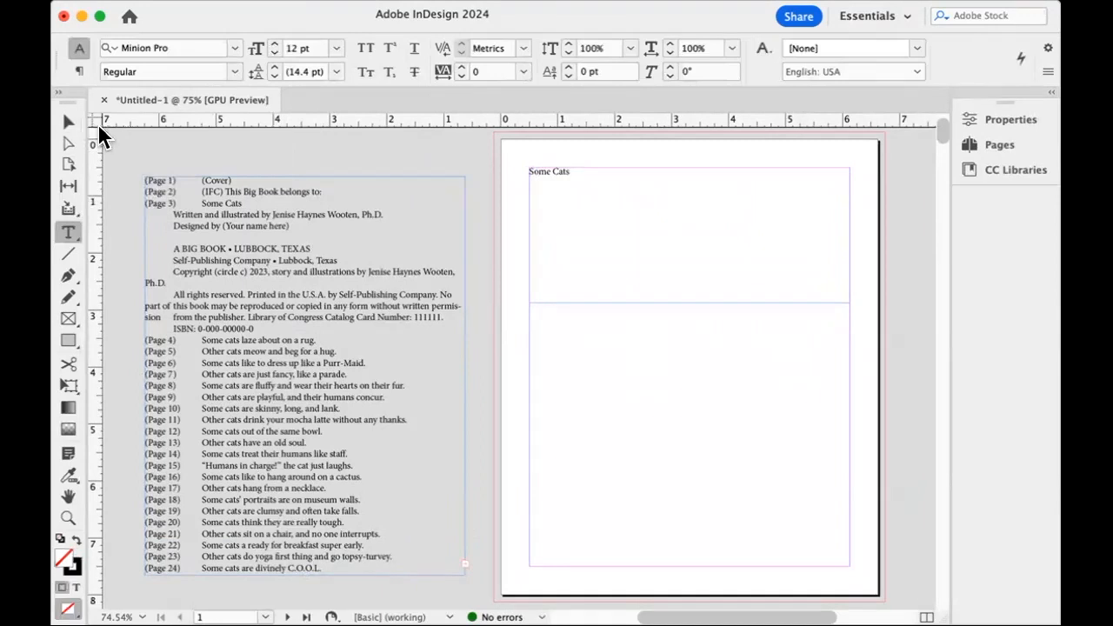
{"action": "left_click", "coordinate": [71, 122]}
{"action": "left_click", "coordinate": [199, 207]}
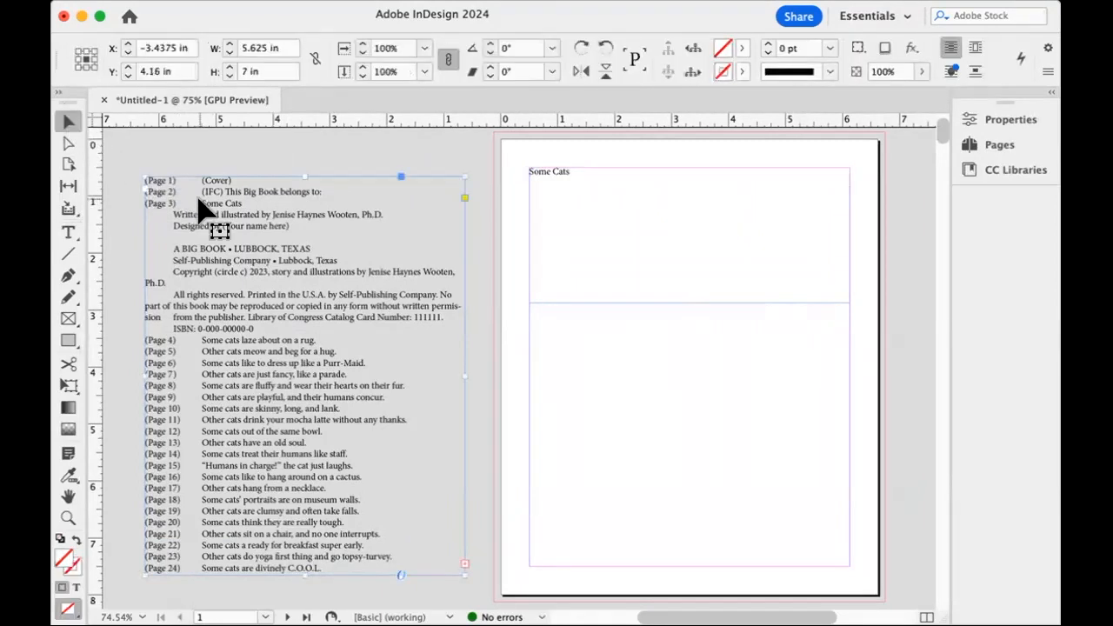
{"action": "key", "text": "Delete"}
{"action": "key", "text": "Page_Down"}
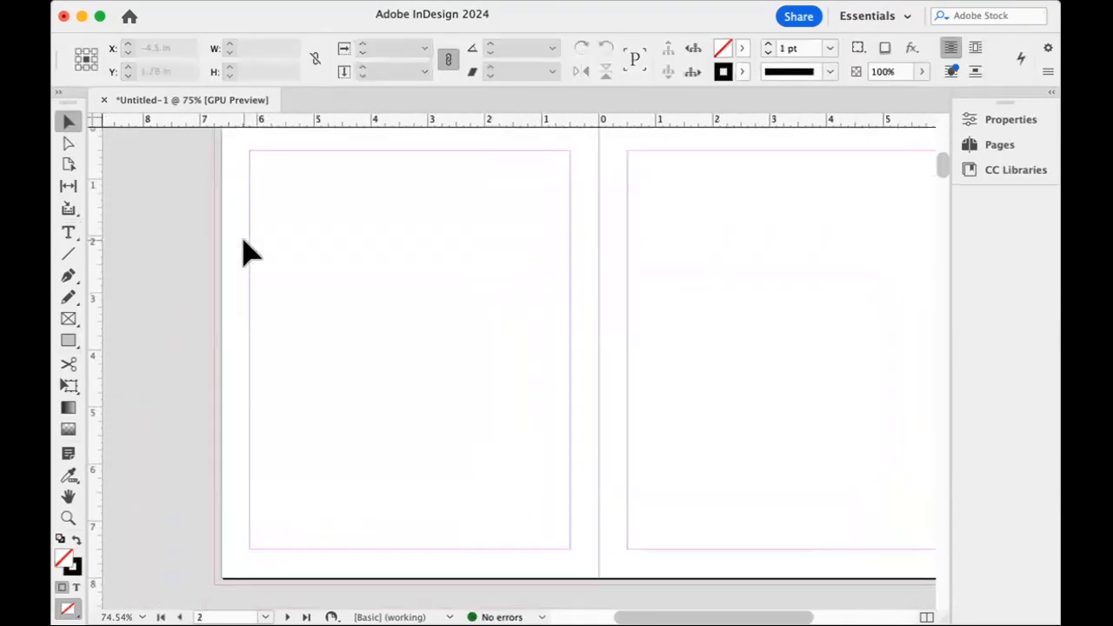
{"action": "key", "text": "super+v"}
{"action": "left_click_drag", "start_coordinate": [461, 263], "coordinate": [237, 250]}
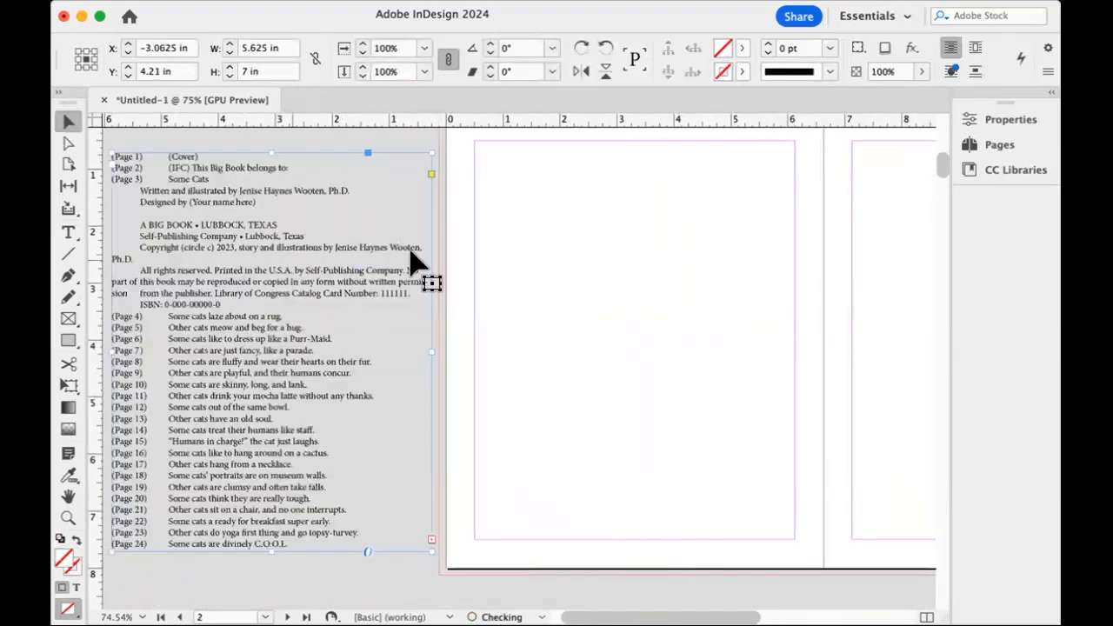
Move "This Big Book belongs to:" out of the book text into its own frame on page 2, and widen that frame to about 5.6 in.
{"action": "scroll", "coordinate": [430, 249], "scroll_direction": "up", "scroll_amount": 2}
{"action": "scroll", "coordinate": [430, 248], "scroll_direction": "right", "scroll_amount": 1}
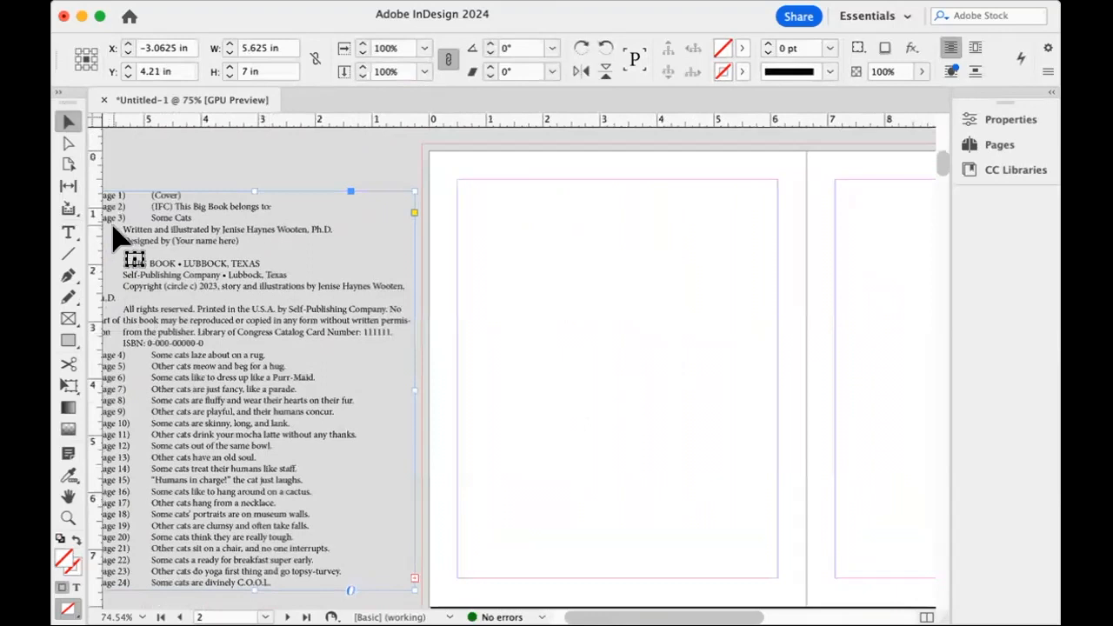
{"action": "double_click", "coordinate": [182, 214]}
{"action": "left_click_drag", "start_coordinate": [174, 204], "coordinate": [276, 207]}
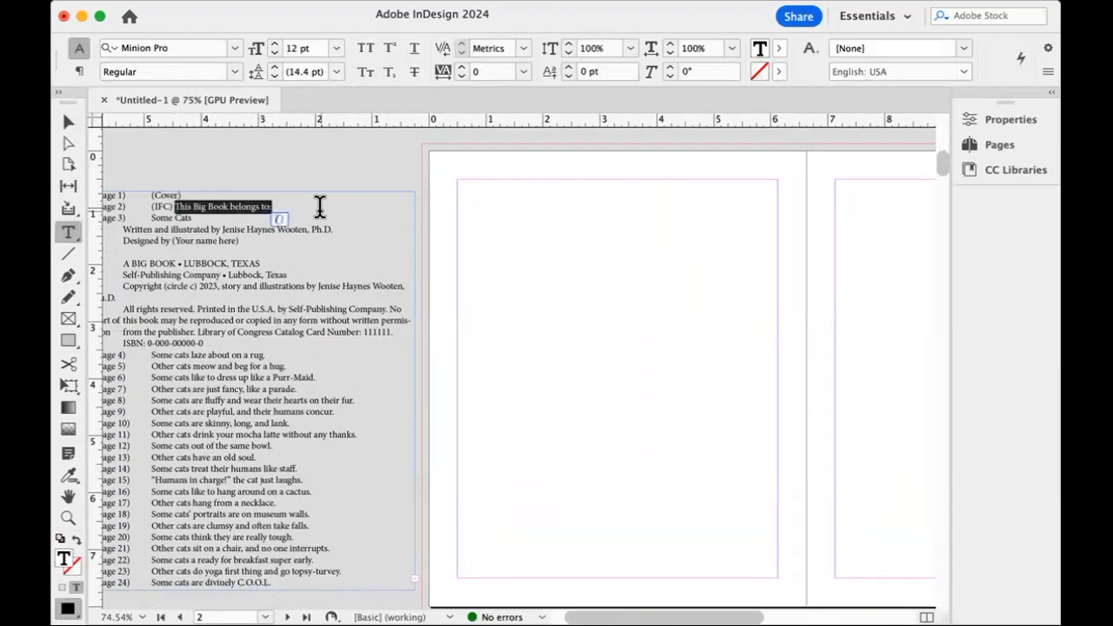
{"action": "key", "text": "BackSpace"}
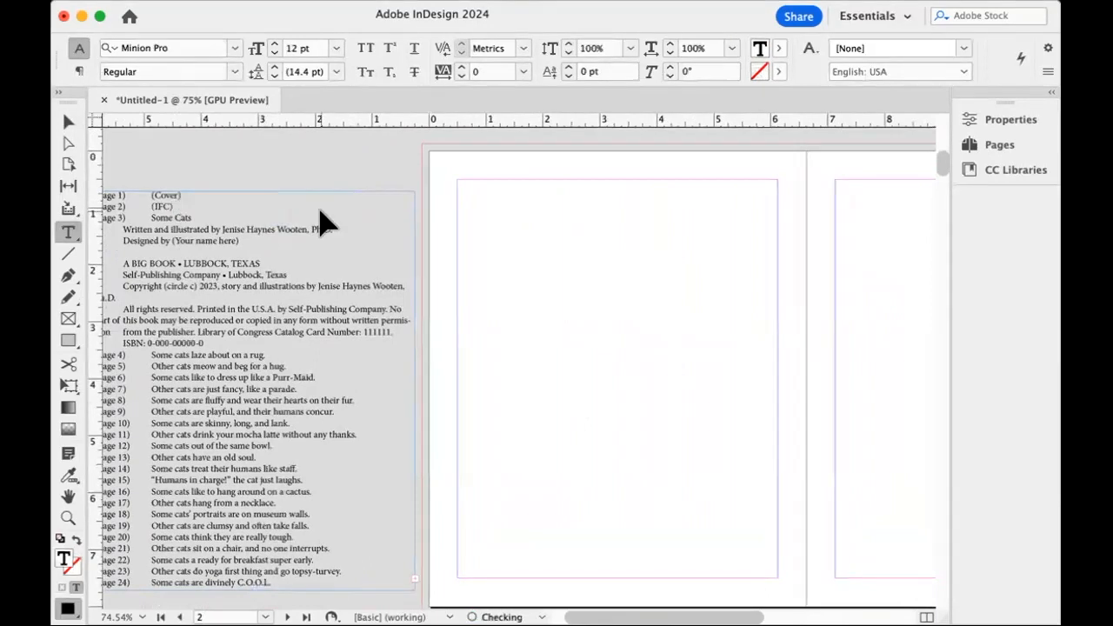
{"action": "left_click", "coordinate": [69, 122]}
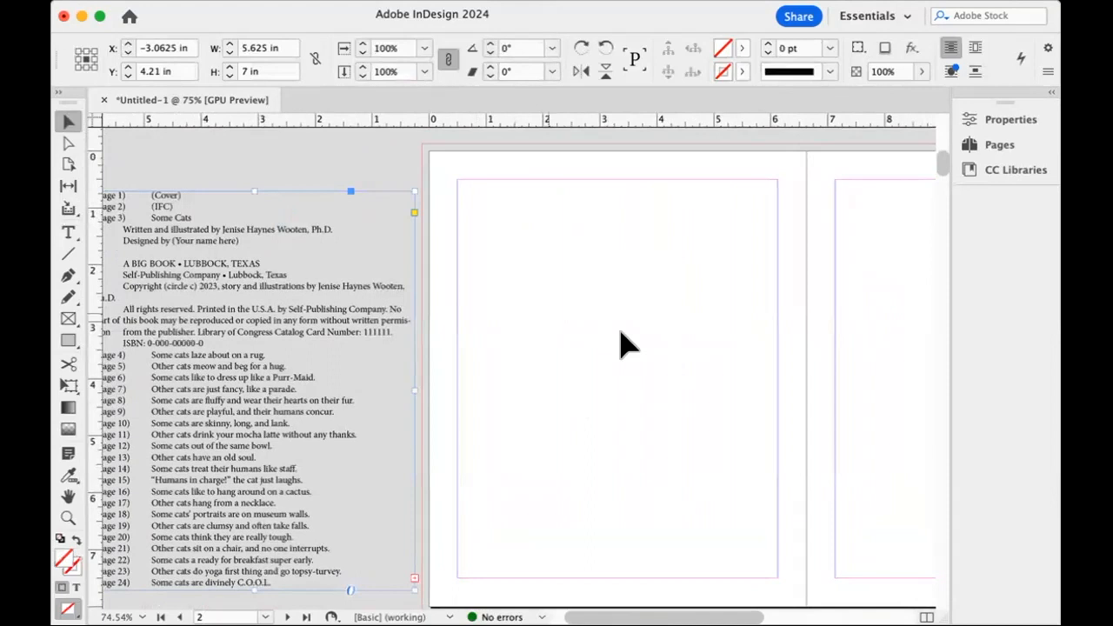
{"action": "key", "text": "super+v"}
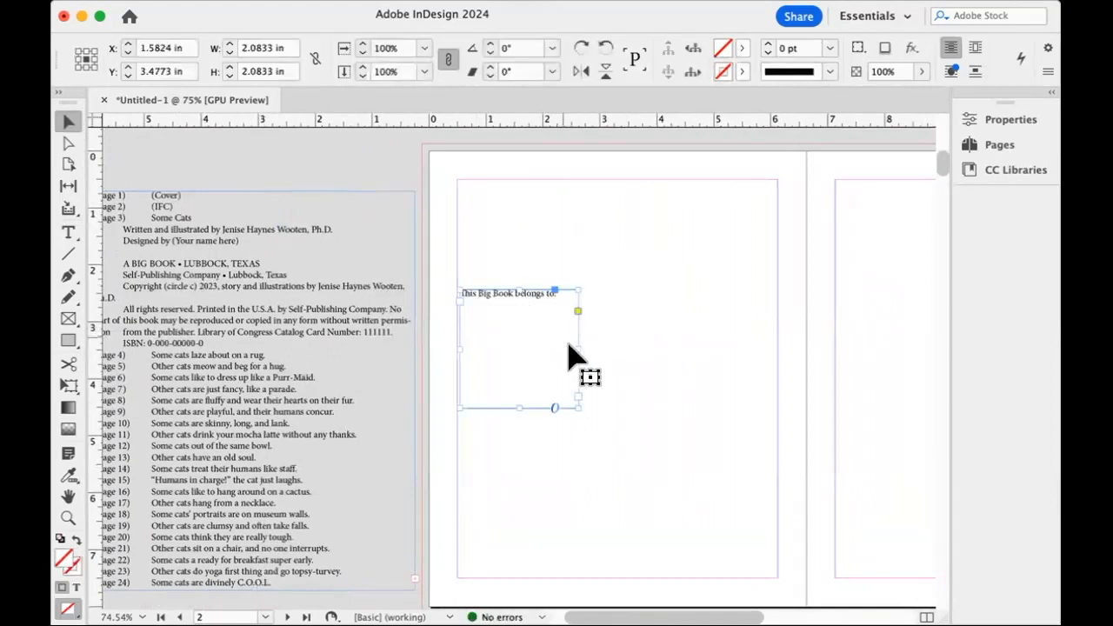
{"action": "left_click_drag", "start_coordinate": [577, 349], "coordinate": [778, 359]}
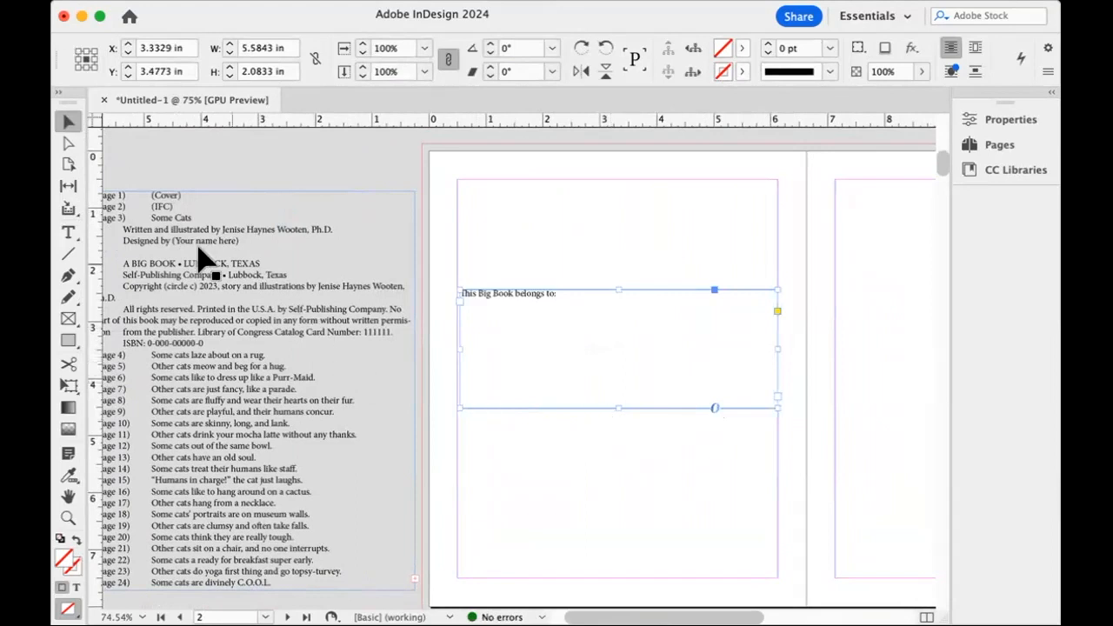
Move the book text frame across the spread to the outer edge of page 3, partly onto the pasteboard.
{"action": "scroll", "coordinate": [874, 373], "scroll_direction": "right", "scroll_amount": 3}
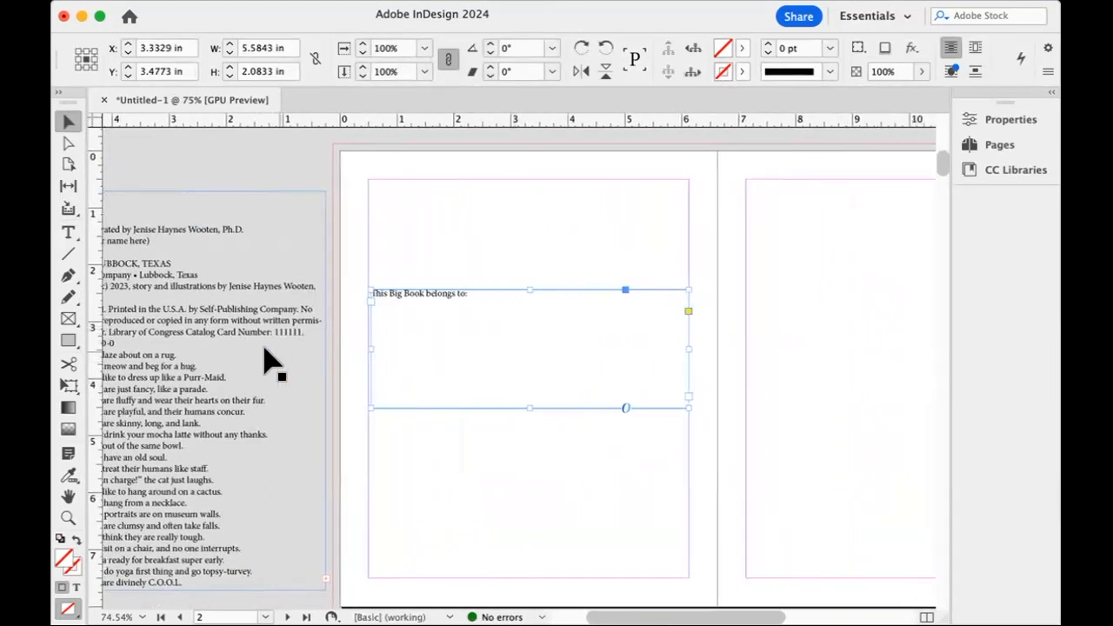
{"action": "left_click_drag", "start_coordinate": [199, 336], "coordinate": [782, 352]}
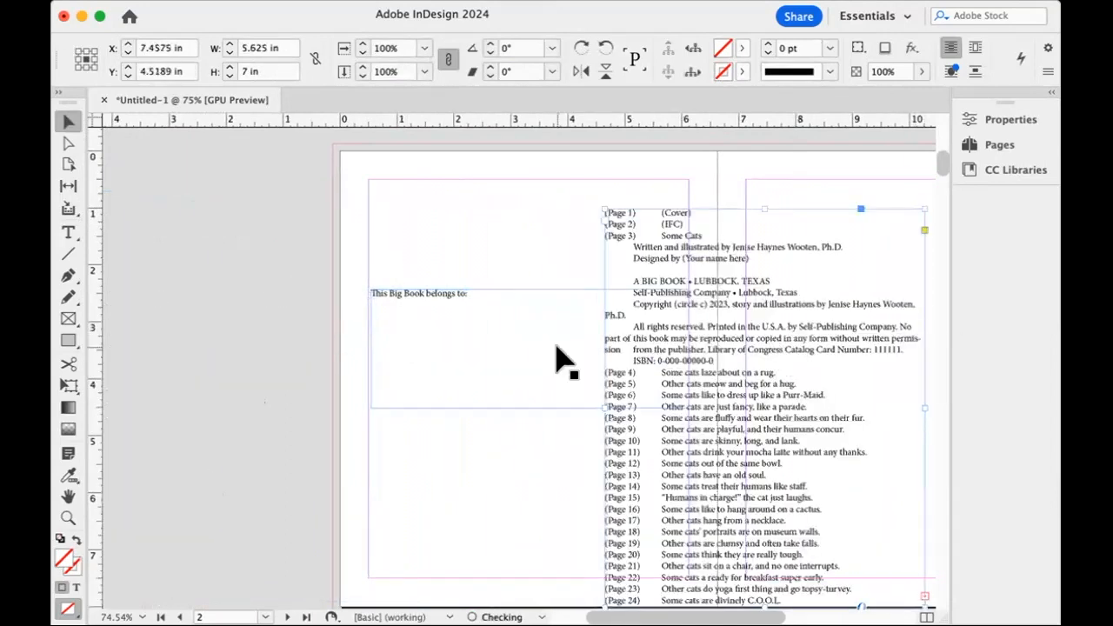
{"action": "scroll", "coordinate": [561, 360], "scroll_direction": "right", "scroll_amount": 5}
{"action": "left_click_drag", "start_coordinate": [472, 385], "coordinate": [736, 323]}
{"action": "left_click_drag", "start_coordinate": [649, 379], "coordinate": [635, 411]}
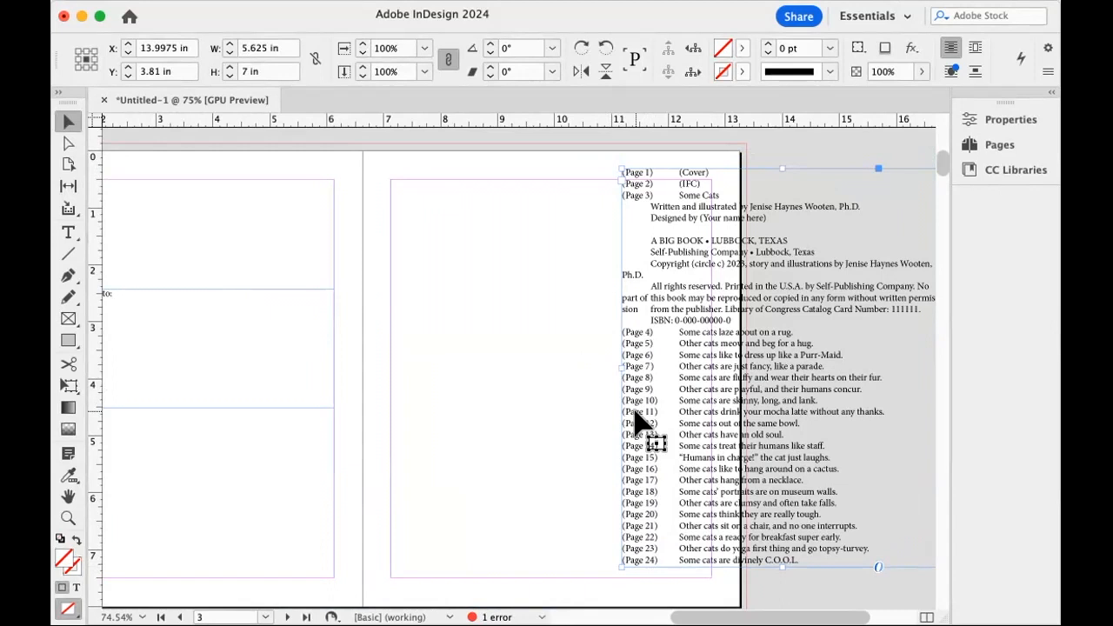
Place the book text frame on the pasteboard beside page 3 and move the title and copyright text into a new margin-wide frame on page 3.
{"action": "scroll", "coordinate": [635, 404], "scroll_direction": "right", "scroll_amount": 5}
{"action": "left_click_drag", "start_coordinate": [444, 391], "coordinate": [587, 383]}
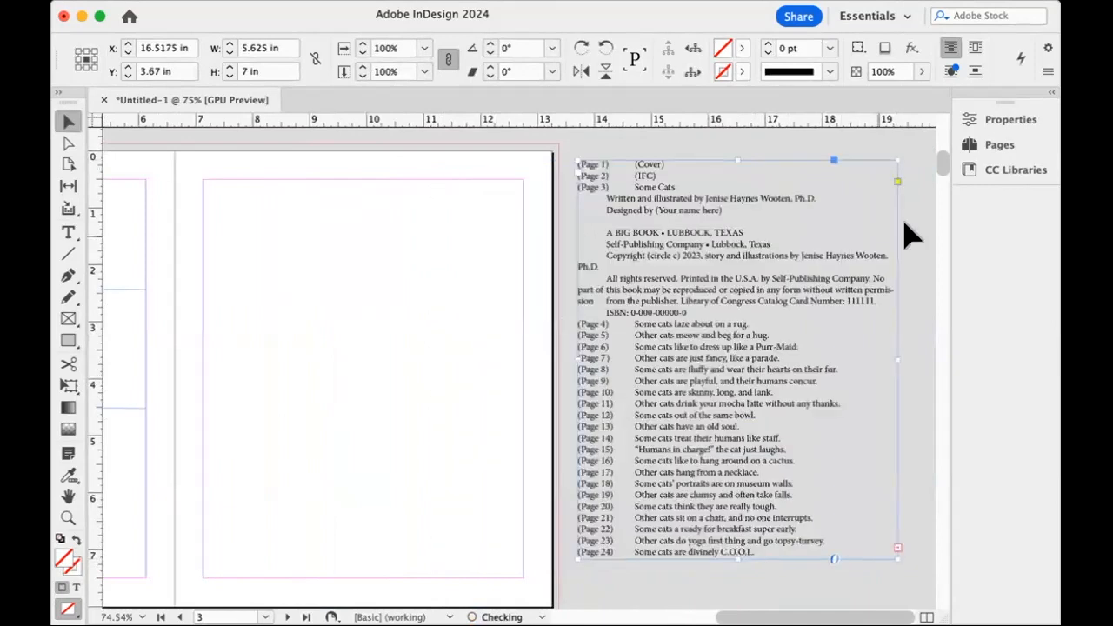
{"action": "double_click", "coordinate": [639, 202]}
{"action": "left_click_drag", "start_coordinate": [632, 187], "coordinate": [838, 306]}
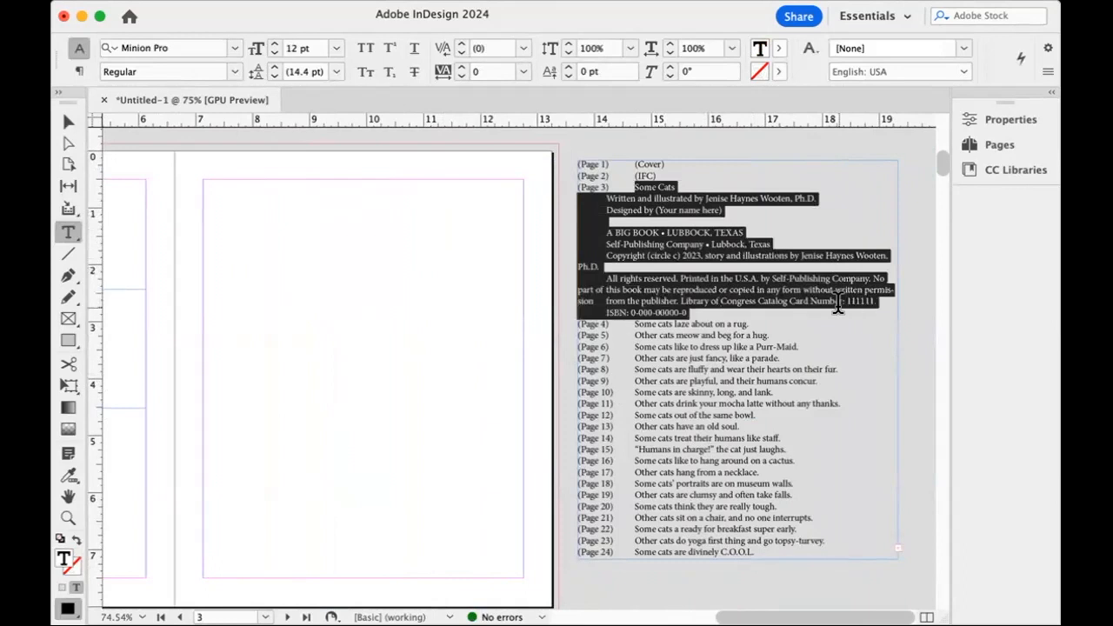
{"action": "key", "text": "super+x"}
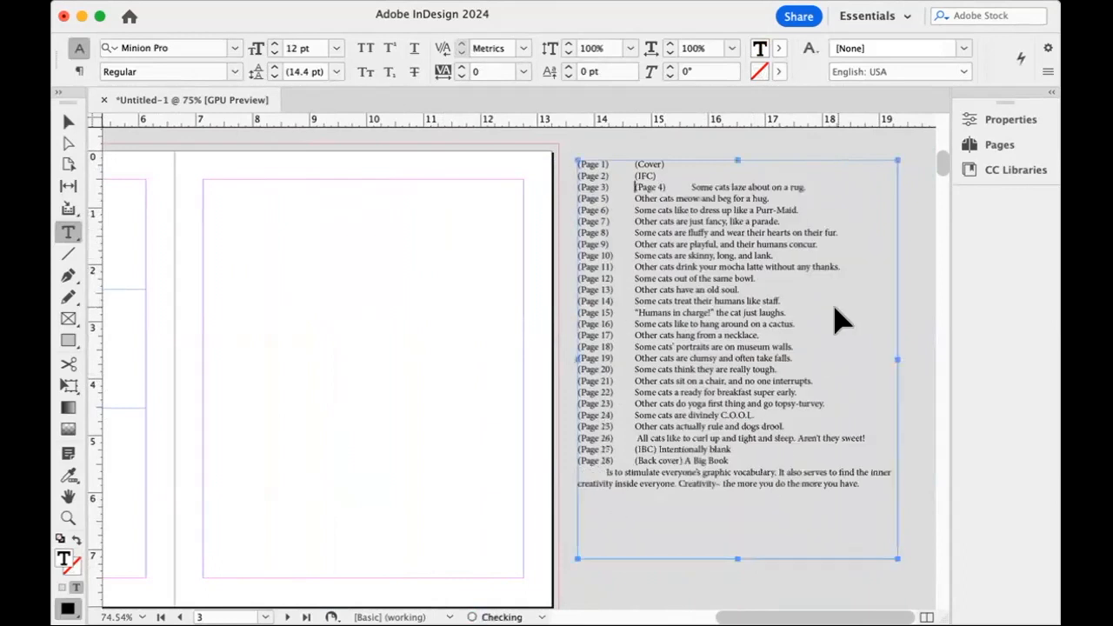
{"action": "left_click_drag", "start_coordinate": [203, 182], "coordinate": [522, 464]}
{"action": "key", "text": "super+v"}
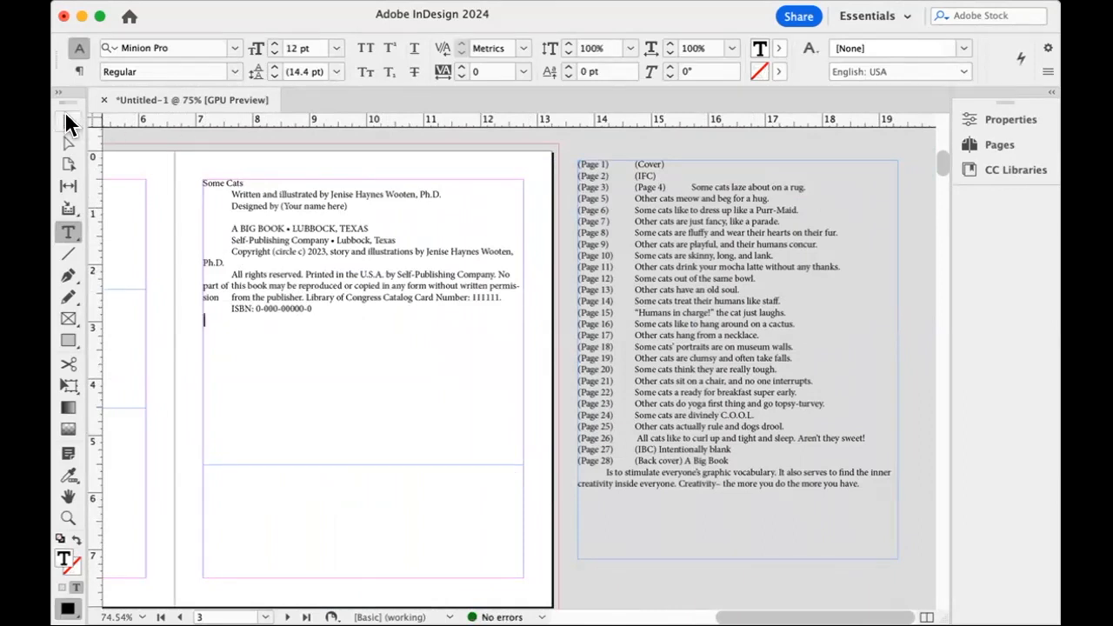
Cut the remaining book text frame from beside page 3 and paste it onto the pasteboard beside page 4.
{"action": "left_click", "coordinate": [70, 123]}
{"action": "left_click", "coordinate": [696, 385]}
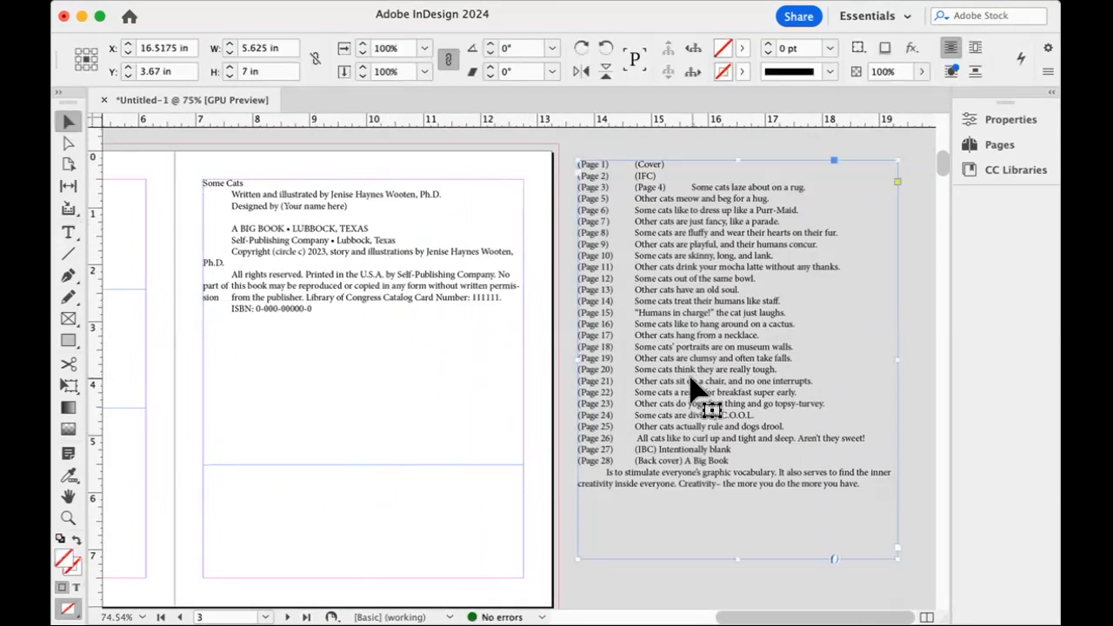
{"action": "key", "text": "Delete"}
{"action": "scroll", "coordinate": [546, 399], "scroll_direction": "down", "scroll_amount": 5}
{"action": "scroll", "coordinate": [546, 398], "scroll_direction": "left", "scroll_amount": 4}
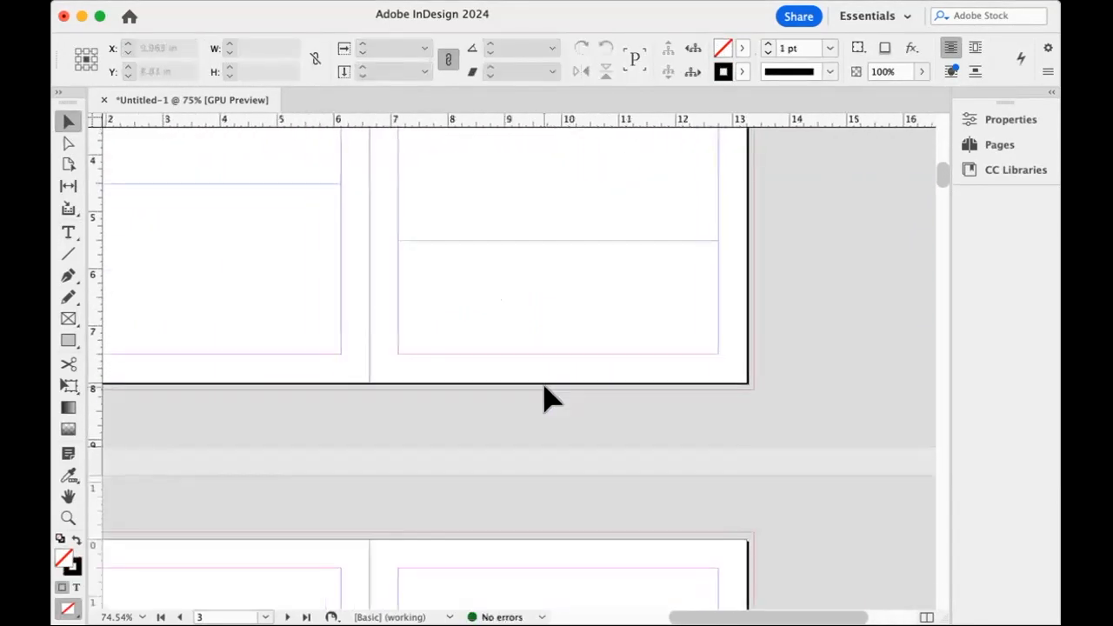
{"action": "scroll", "coordinate": [546, 398], "scroll_direction": "down", "scroll_amount": 5}
{"action": "scroll", "coordinate": [546, 398], "scroll_direction": "left", "scroll_amount": 4}
{"action": "left_click", "coordinate": [543, 398]}
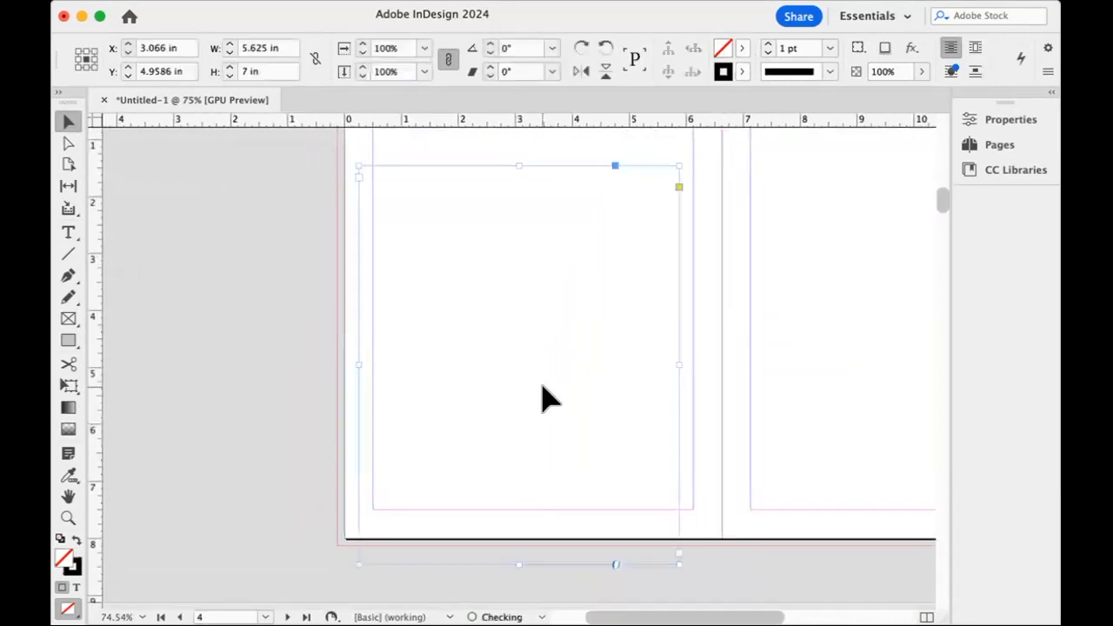
{"action": "left_click_drag", "start_coordinate": [510, 318], "coordinate": [243, 322]}
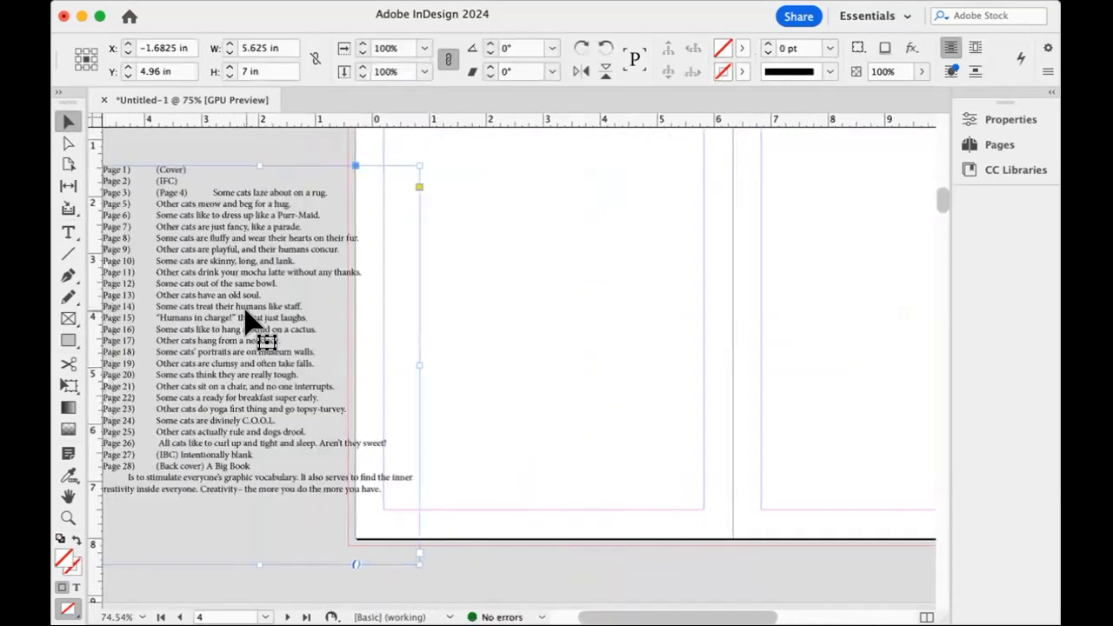
{"action": "scroll", "coordinate": [252, 320], "scroll_direction": "left", "scroll_amount": 3}
{"action": "left_click_drag", "start_coordinate": [338, 217], "coordinate": [241, 203]}
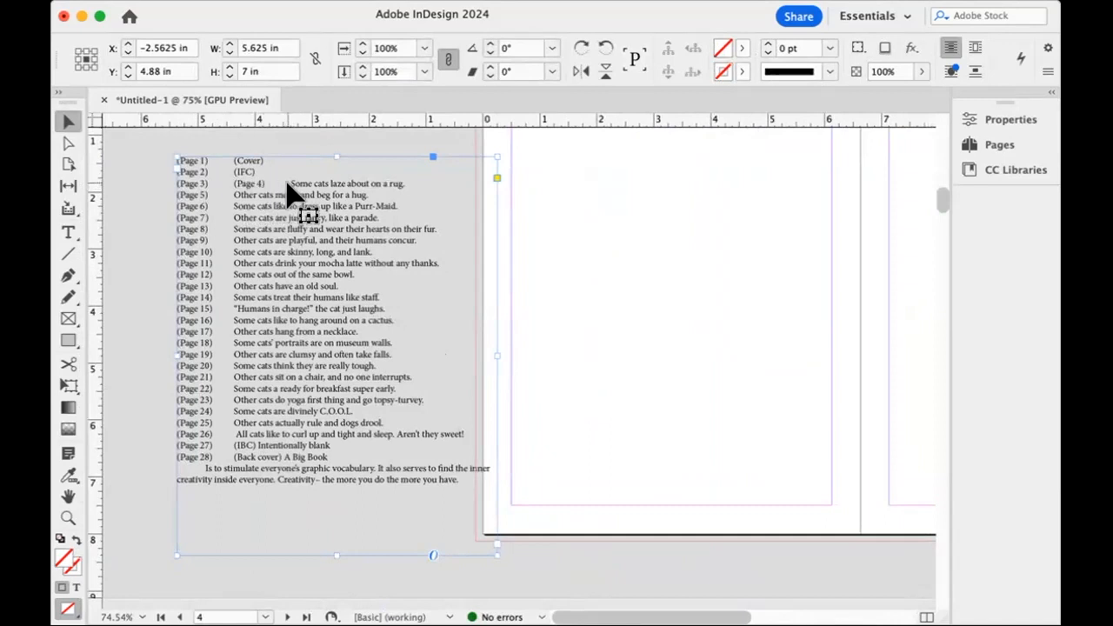
Put the (Page 4) entry on its own line and move "Some cats laze about on a rug" into a new frame on page 4.
{"action": "double_click", "coordinate": [234, 183]}
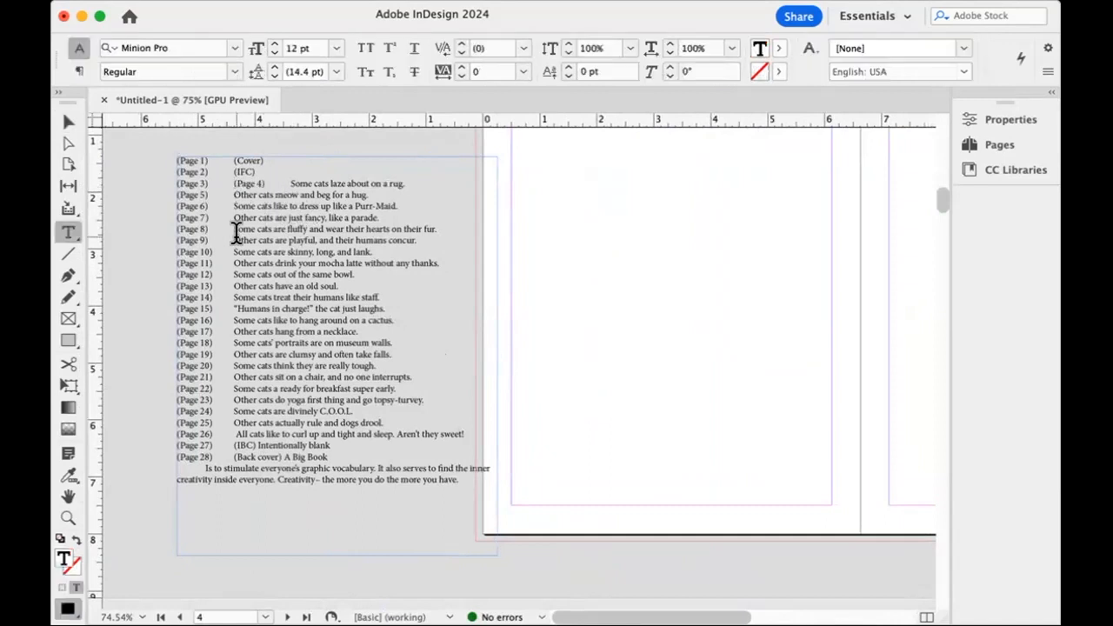
{"action": "key", "text": "Return"}
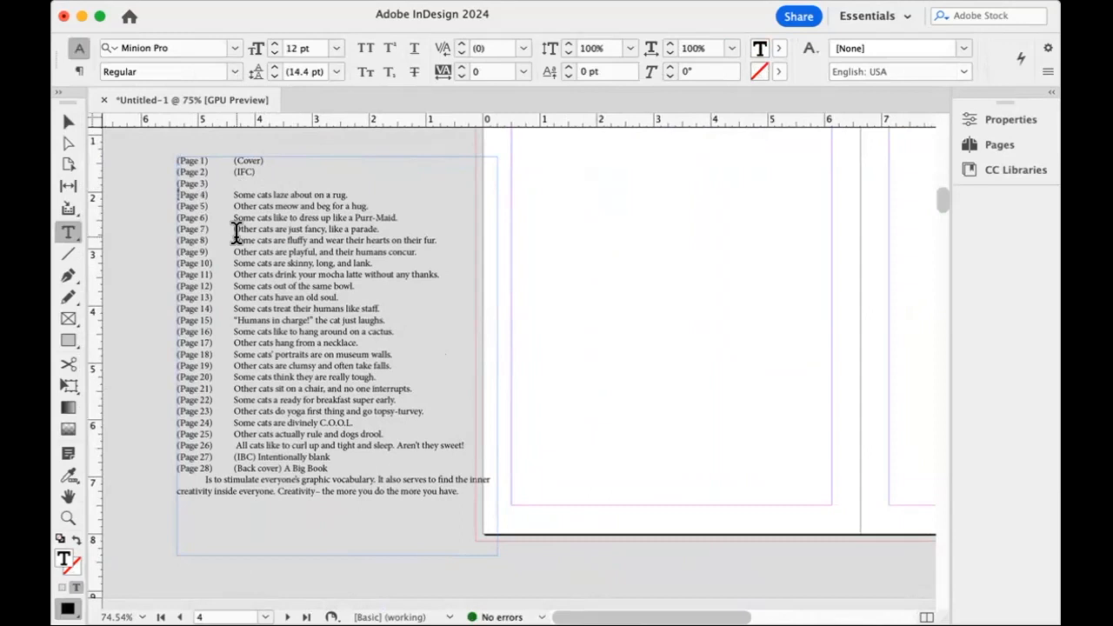
{"action": "left_click_drag", "start_coordinate": [233, 193], "coordinate": [372, 191]}
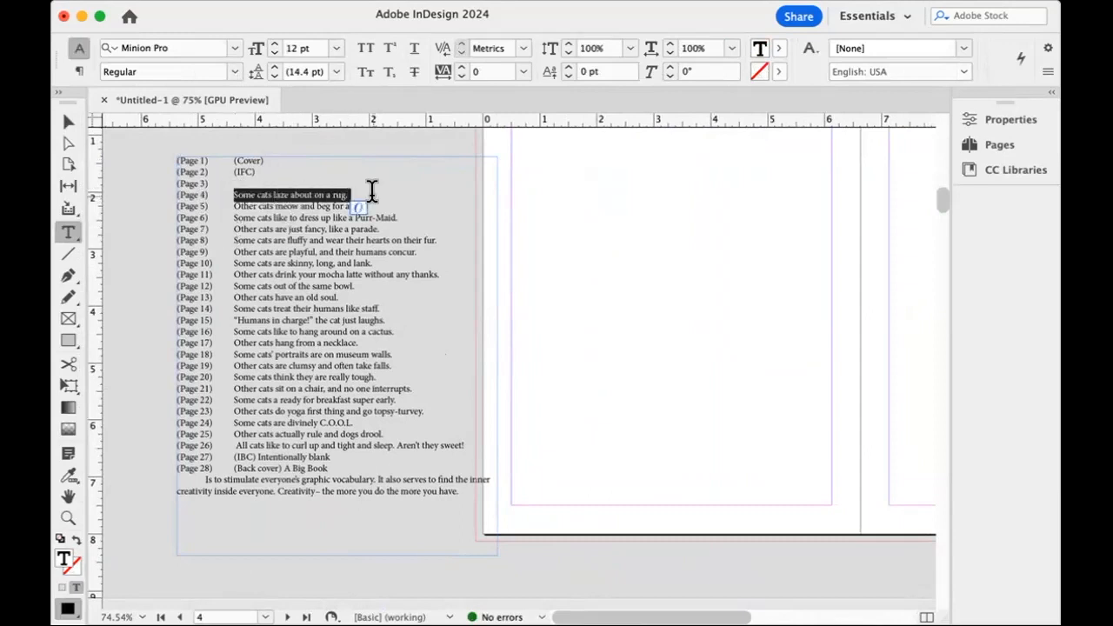
{"action": "left_click", "coordinate": [269, 193]}
{"action": "left_click_drag", "start_coordinate": [233, 193], "coordinate": [345, 192]}
{"action": "key", "text": "super+c"}
{"action": "key", "text": "super+x"}
{"action": "left_click_drag", "start_coordinate": [558, 180], "coordinate": [774, 281]}
{"action": "key", "text": "super+v"}
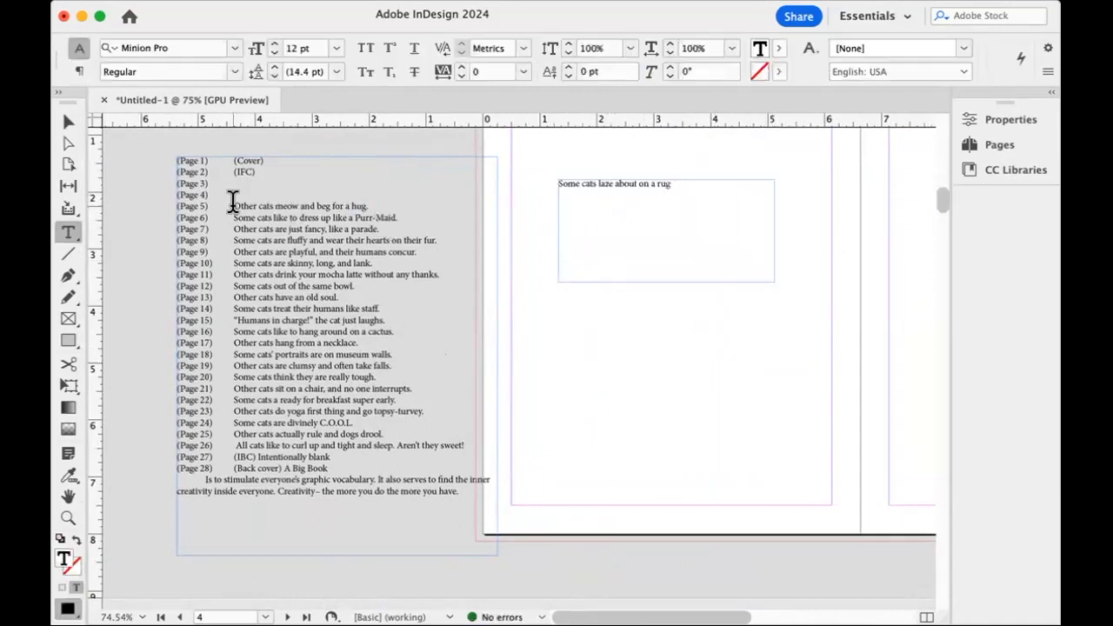
Cut "Other cats meow and beg for a hug." from the book text and paste it into a new frame on page 5.
{"action": "mouse_move", "coordinate": [228, 201]}
{"action": "left_mouse_down"}
{"action": "mouse_move", "coordinate": [304, 218]}
{"action": "mouse_move", "coordinate": [340, 199]}
{"action": "mouse_move", "coordinate": [368, 202]}
{"action": "left_mouse_up"}
{"action": "key", "text": "super+x"}
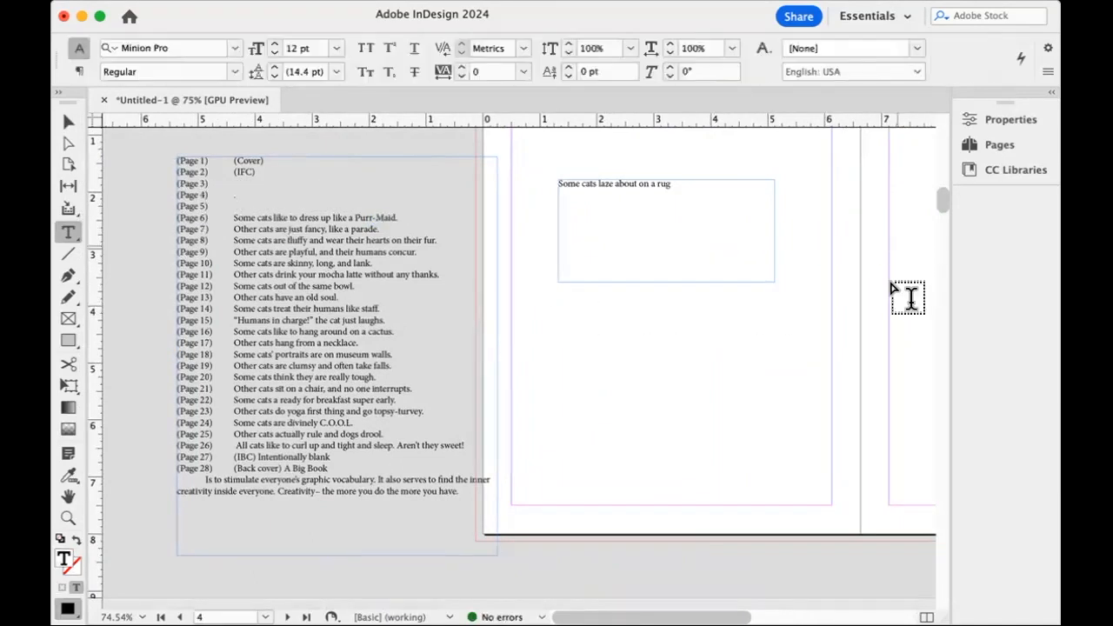
{"action": "left_click_drag", "start_coordinate": [906, 235], "coordinate": [956, 331]}
{"action": "key", "text": "super+v"}
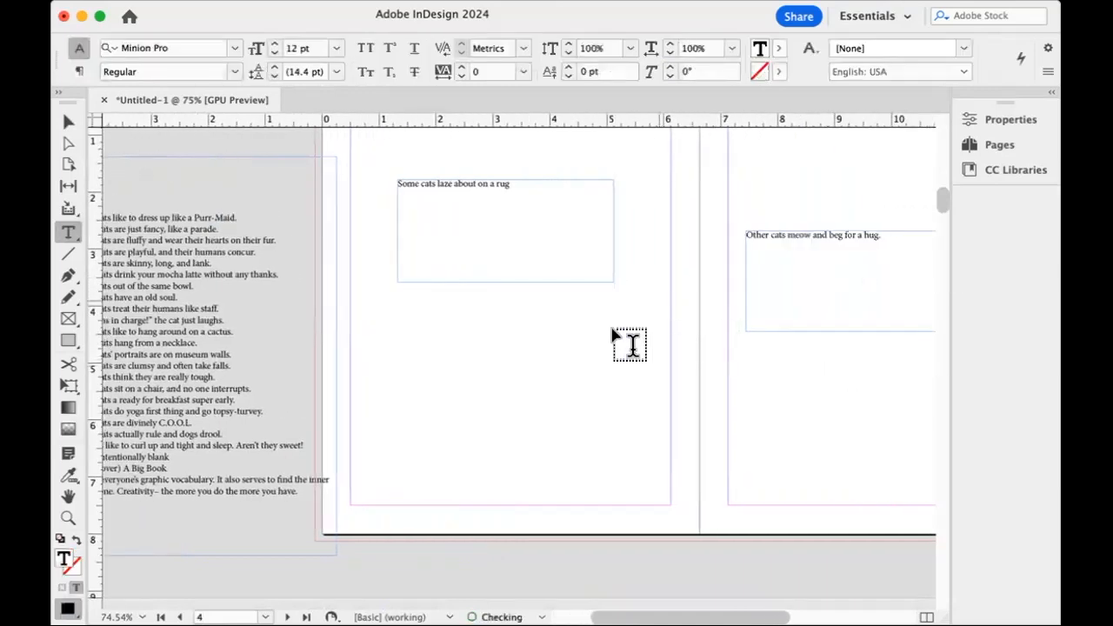
Bring the book text frame to the next spread and move the Page 6 and Page 7 lines into new frames on their pages.
{"action": "scroll", "coordinate": [540, 380], "scroll_direction": "left", "scroll_amount": 5}
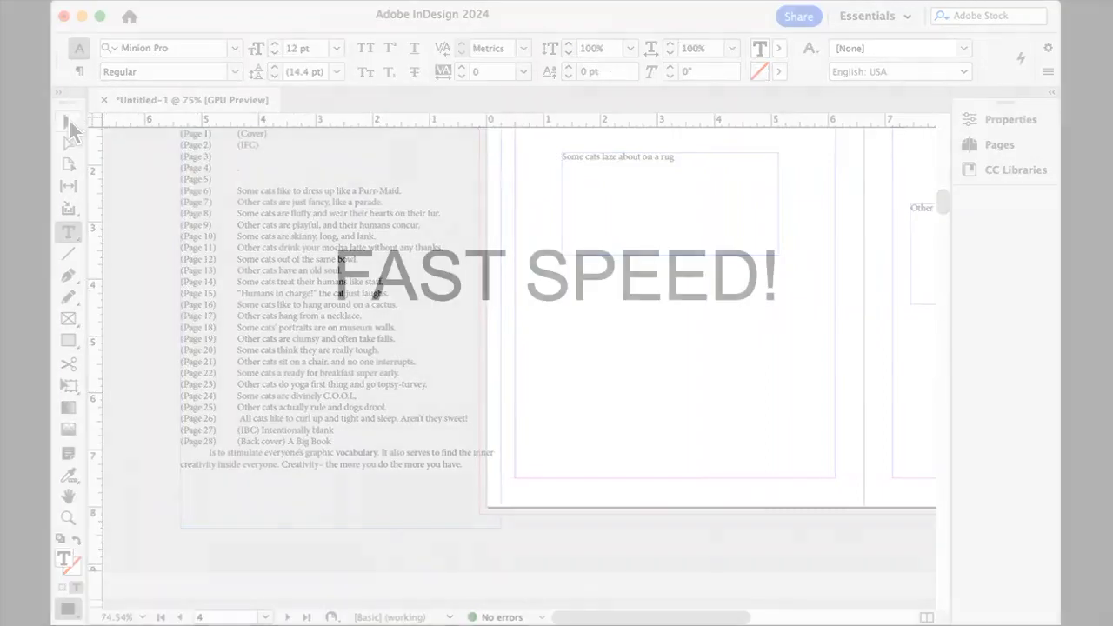
{"action": "left_click", "coordinate": [69, 124]}
{"action": "left_click", "coordinate": [248, 239]}
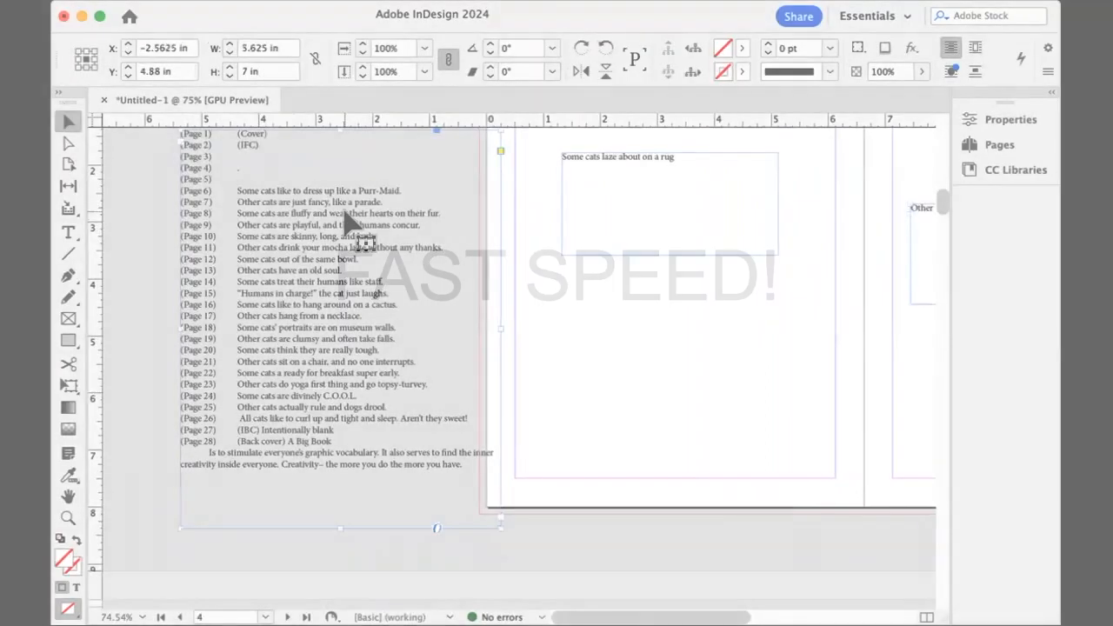
{"action": "left_click_drag", "start_coordinate": [207, 229], "coordinate": [378, 222]}
{"action": "key", "text": "super+x"}
{"action": "left_click_drag", "start_coordinate": [562, 244], "coordinate": [744, 341]}
{"action": "key", "text": "super+v"}
{"action": "left_click_drag", "start_coordinate": [210, 241], "coordinate": [202, 167]}
{"action": "key", "text": "super+v"}
{"action": "left_click_drag", "start_coordinate": [514, 310], "coordinate": [899, 352]}
Distribute the book text lines for pages 8 to 11 into new text frames on their matching pages.
{"action": "scroll", "coordinate": [348, 278], "scroll_direction": "down", "scroll_amount": 5}
{"action": "left_click_drag", "start_coordinate": [234, 219], "coordinate": [439, 221]}
{"action": "key", "text": "super+x"}
{"action": "left_click_drag", "start_coordinate": [545, 241], "coordinate": [753, 353]}
{"action": "key", "text": "super+v"}
{"action": "mouse_move", "coordinate": [291, 219]}
{"action": "left_mouse_down"}
{"action": "mouse_move", "coordinate": [479, 219]}
{"action": "mouse_move", "coordinate": [755, 373]}
{"action": "left_mouse_up"}
{"action": "key", "text": "super+x"}
{"action": "key", "text": "super+v"}
{"action": "left_click_drag", "start_coordinate": [234, 250], "coordinate": [439, 252]}
{"action": "key", "text": "super+x"}
{"action": "left_click_drag", "start_coordinate": [896, 276], "coordinate": [931, 391]}
{"action": "key", "text": "super+v"}
Insert "eat" into the Page 12 line and paste "Some cats eat out of the same bowl." into a new frame on page 12.
{"action": "left_click_drag", "start_coordinate": [186, 239], "coordinate": [392, 242]}
{"action": "key", "text": "super+x"}
{"action": "left_click_drag", "start_coordinate": [374, 174], "coordinate": [326, 263]}
{"action": "type", "text": "eat"}
{"action": "left_click_drag", "start_coordinate": [303, 306], "coordinate": [164, 308]}
{"action": "key", "text": "super+x"}
{"action": "left_click_drag", "start_coordinate": [515, 264], "coordinate": [762, 358]}
{"action": "key", "text": "super+v"}
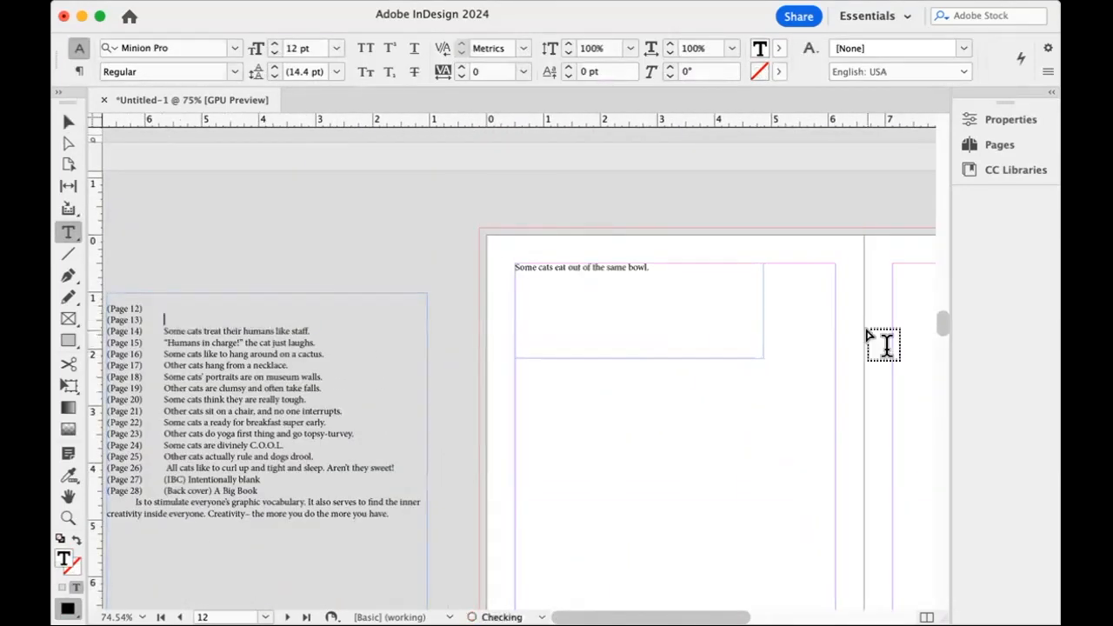
Place the book text lines for pages 14 and 15 in new text frames on their matching pages.
{"action": "left_click_drag", "start_coordinate": [515, 163], "coordinate": [745, 318]}
{"action": "key", "text": "super+v"}
{"action": "mouse_move", "coordinate": [573, 178]}
{"action": "left_mouse_down"}
{"action": "mouse_move", "coordinate": [482, 194]}
{"action": "mouse_move", "coordinate": [666, 179]}
{"action": "left_mouse_up"}
{"action": "key", "text": "BackSpace"}
{"action": "key", "text": "super+x"}
{"action": "key", "text": "super+v"}
{"action": "mouse_move", "coordinate": [861, 197]}
{"action": "left_mouse_down"}
{"action": "mouse_move", "coordinate": [914, 251]}
{"action": "mouse_move", "coordinate": [895, 335]}
{"action": "left_mouse_up"}
Move "Some cats like to hang around on a cactus." into a new frame on page 16 and cut the Page 17 line.
{"action": "left_click", "coordinate": [68, 122]}
{"action": "left_click_drag", "start_coordinate": [309, 231], "coordinate": [470, 232]}
{"action": "key", "text": "super+x"}
{"action": "left_click_drag", "start_coordinate": [529, 208], "coordinate": [733, 346]}
{"action": "key", "text": "super+v"}
{"action": "left_click_drag", "start_coordinate": [366, 232], "coordinate": [203, 218]}
{"action": "key", "text": "super+x"}
{"action": "key", "text": "BackSpace"}
Move "Some cats' portraits are on museum walls." into a new frame on page 18 and draw a text frame on page 19.
{"action": "mouse_move", "coordinate": [418, 214]}
{"action": "left_mouse_down"}
{"action": "mouse_move", "coordinate": [248, 241]}
{"action": "mouse_move", "coordinate": [439, 212]}
{"action": "left_mouse_up"}
{"action": "key", "text": "super+x"}
{"action": "left_click_drag", "start_coordinate": [533, 202], "coordinate": [712, 353]}
{"action": "key", "text": "super+v"}
{"action": "left_click_drag", "start_coordinate": [893, 247], "coordinate": [924, 320]}
Paste "Some cats think they are really tough." into a new frame on page 20 and cut the following lines from the book text.
{"action": "left_click", "coordinate": [67, 123]}
{"action": "left_click_drag", "start_coordinate": [198, 203], "coordinate": [276, 197]}
{"action": "left_click_drag", "start_coordinate": [515, 181], "coordinate": [700, 337]}
{"action": "key", "text": "super+v"}
{"action": "left_click_drag", "start_coordinate": [311, 204], "coordinate": [166, 215]}
{"action": "key", "text": "super+x"}
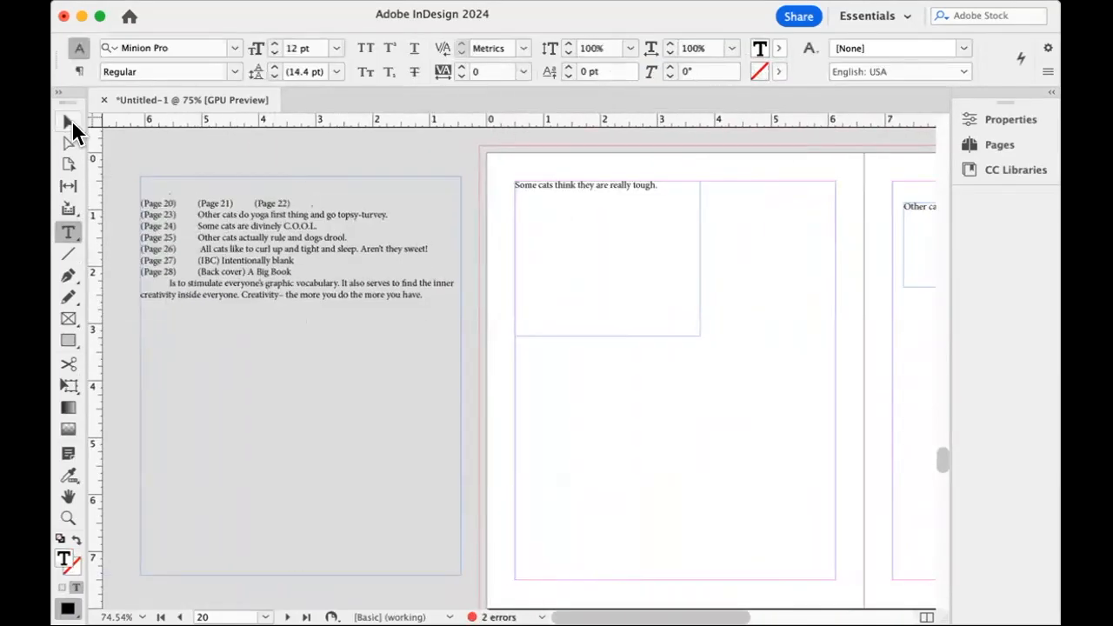
Paste the Page 22 line into a new frame on page 22 and draw a text frame for the next line on page 23.
{"action": "left_click", "coordinate": [70, 123]}
{"action": "left_click_drag", "start_coordinate": [585, 228], "coordinate": [705, 347]}
{"action": "key", "text": "super+v"}
{"action": "left_click_drag", "start_coordinate": [900, 252], "coordinate": [934, 333]}
Move "Some cats are divinely C.O.O.L." and "Other cats actually rule and dogs drool." into new frames on pages 24 and 25.
{"action": "left_click_drag", "start_coordinate": [324, 221], "coordinate": [193, 221]}
{"action": "key", "text": "super+x"}
{"action": "left_click_drag", "start_coordinate": [460, 194], "coordinate": [579, 313]}
{"action": "key", "text": "super+v"}
{"action": "key", "text": "super+x"}
{"action": "left_click_drag", "start_coordinate": [718, 254], "coordinate": [936, 325]}
{"action": "key", "text": "super+v"}
Place "All cats like to curl up and tight and sleep. Aren't they sweet!" on page 26 and "Intentionally blank" on page 27 in new frames.
{"action": "left_click_drag", "start_coordinate": [524, 198], "coordinate": [759, 418]}
{"action": "key", "text": "super+v"}
{"action": "left_click_drag", "start_coordinate": [256, 262], "coordinate": [334, 264]}
{"action": "key", "text": "super+x"}
{"action": "left_click_drag", "start_coordinate": [898, 311], "coordinate": [934, 372]}
{"action": "key", "text": "super+v"}
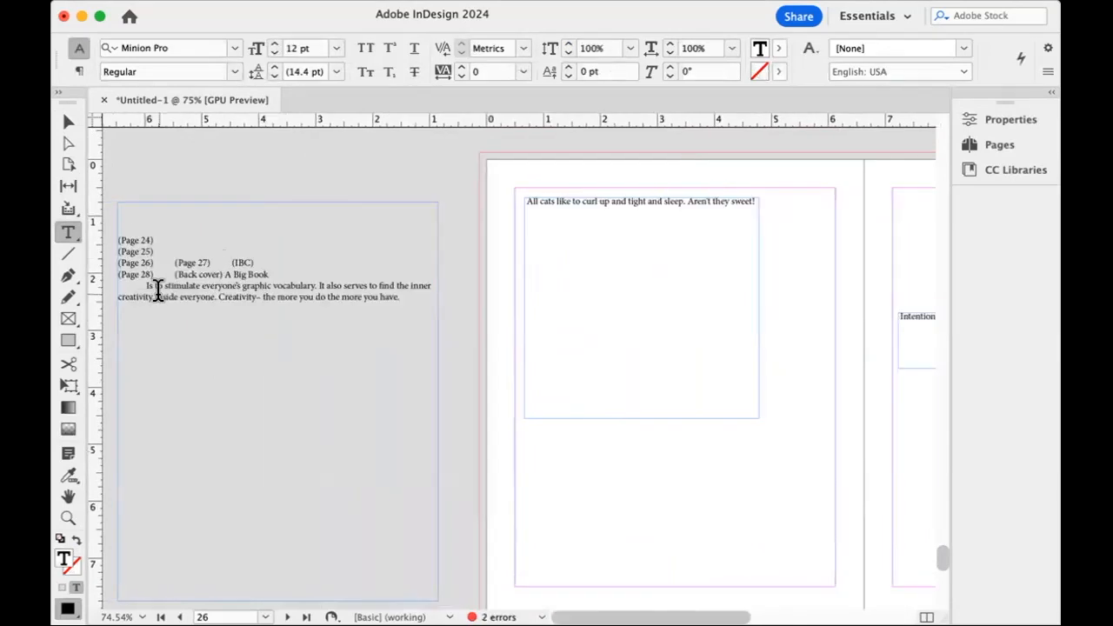
Cut the "A Big Book" back cover text with its description and paste it into a new frame on page 28.
{"action": "left_click_drag", "start_coordinate": [225, 275], "coordinate": [402, 297]}
{"action": "key", "text": "super+x"}
{"action": "left_click_drag", "start_coordinate": [613, 381], "coordinate": [730, 502]}
{"action": "key", "text": "super+v"}
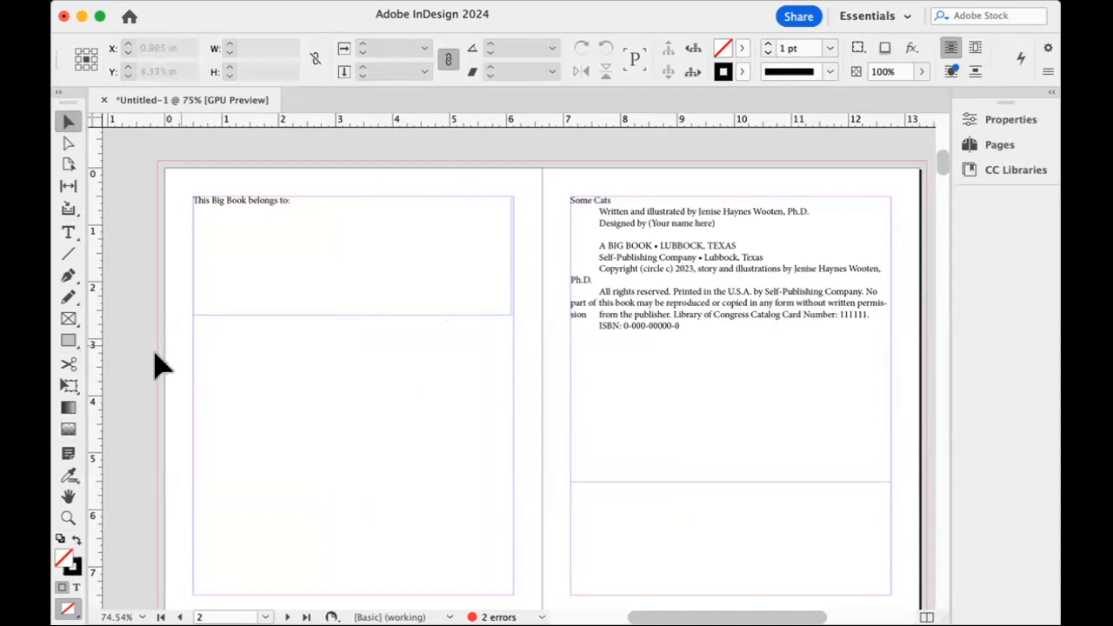
Draw a circle about 3.1 in across with the Ellipse tool on page 2, below the "This Big Book belongs to:" frame.
{"action": "left_click", "coordinate": [77, 345]}
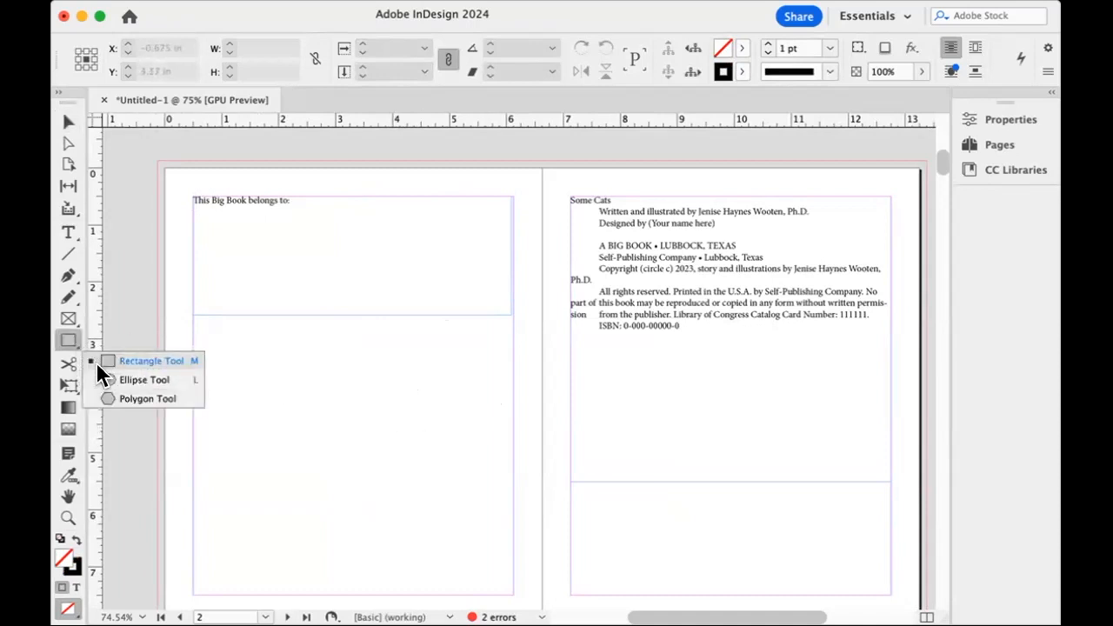
{"action": "left_click", "coordinate": [122, 380]}
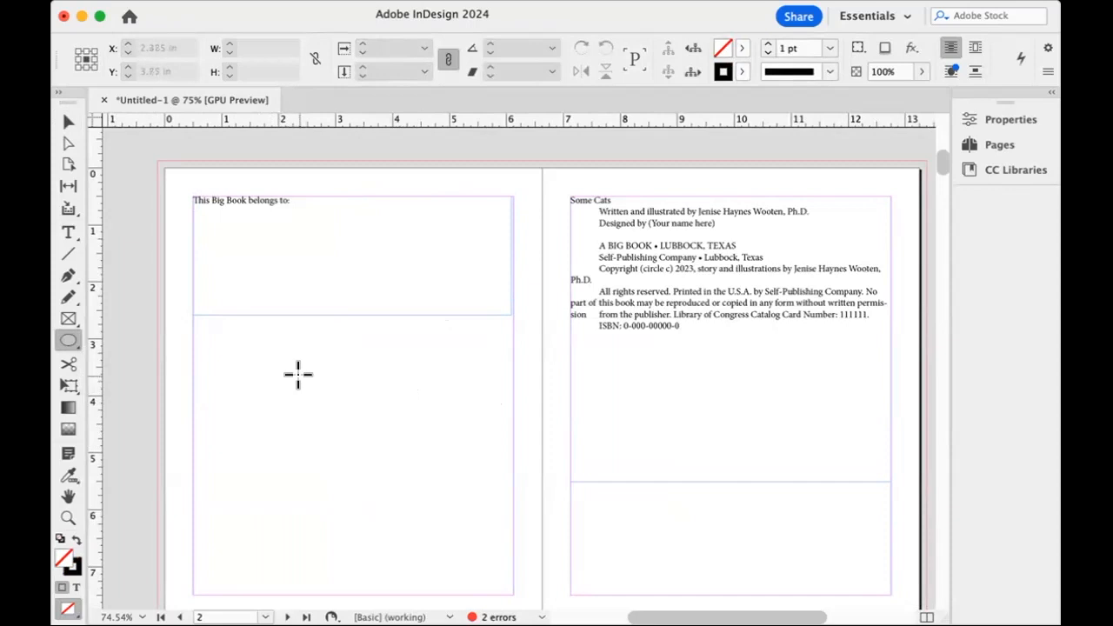
{"action": "left_click_drag", "start_coordinate": [255, 326], "coordinate": [436, 506]}
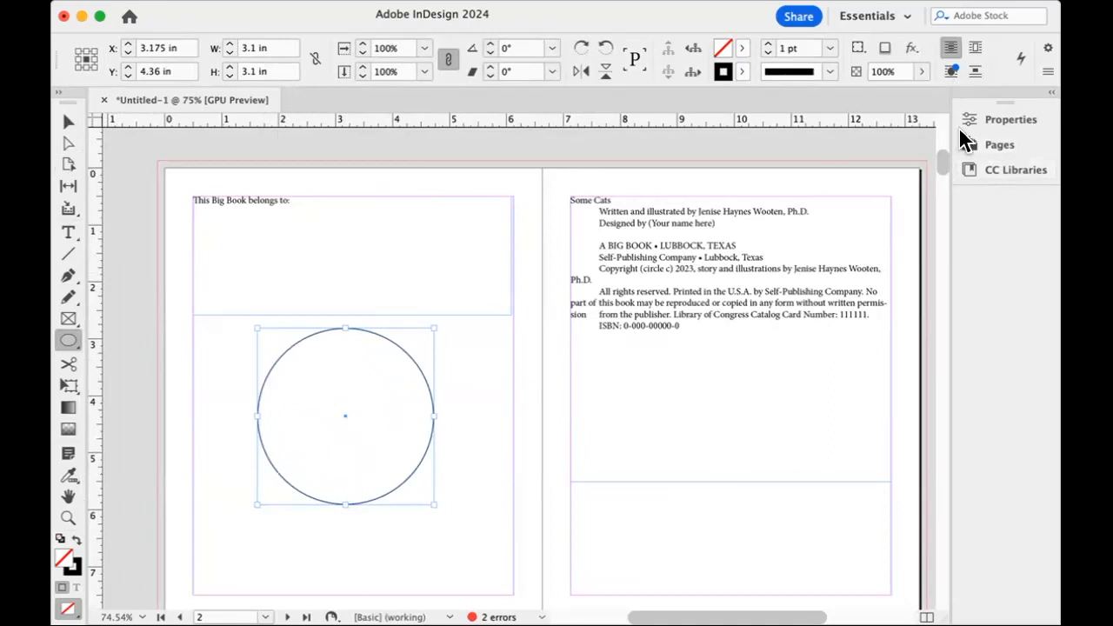
Show Swatches, dock them below CC Libraries, and fill the circle with [Paper].
{"action": "left_click", "coordinate": [561, 1]}
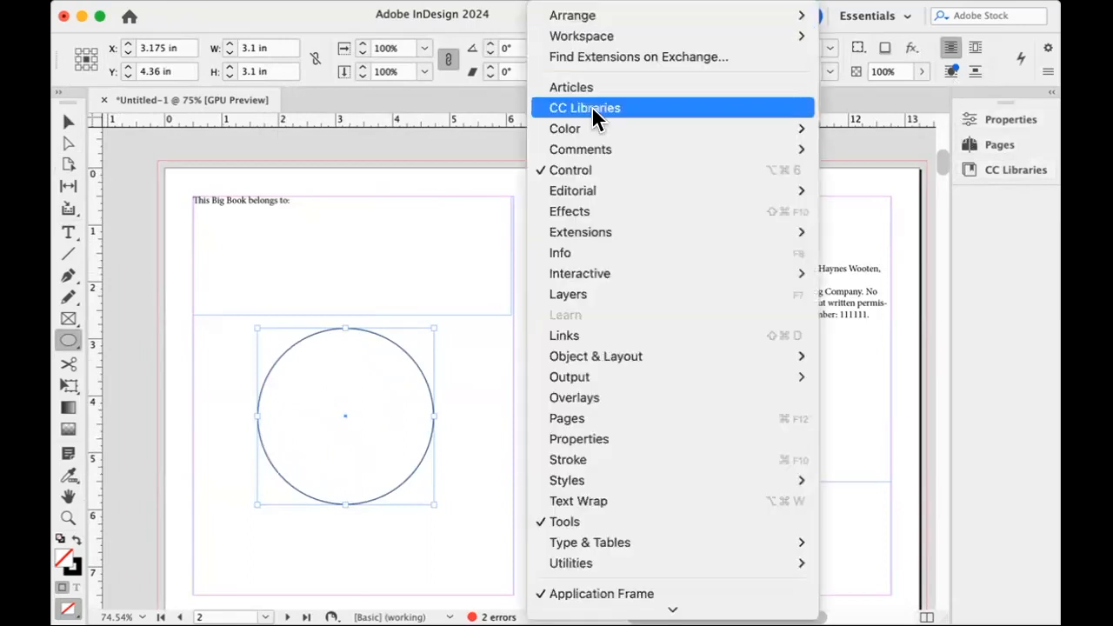
{"action": "mouse_move", "coordinate": [628, 136]}
{"action": "left_click", "coordinate": [848, 170]}
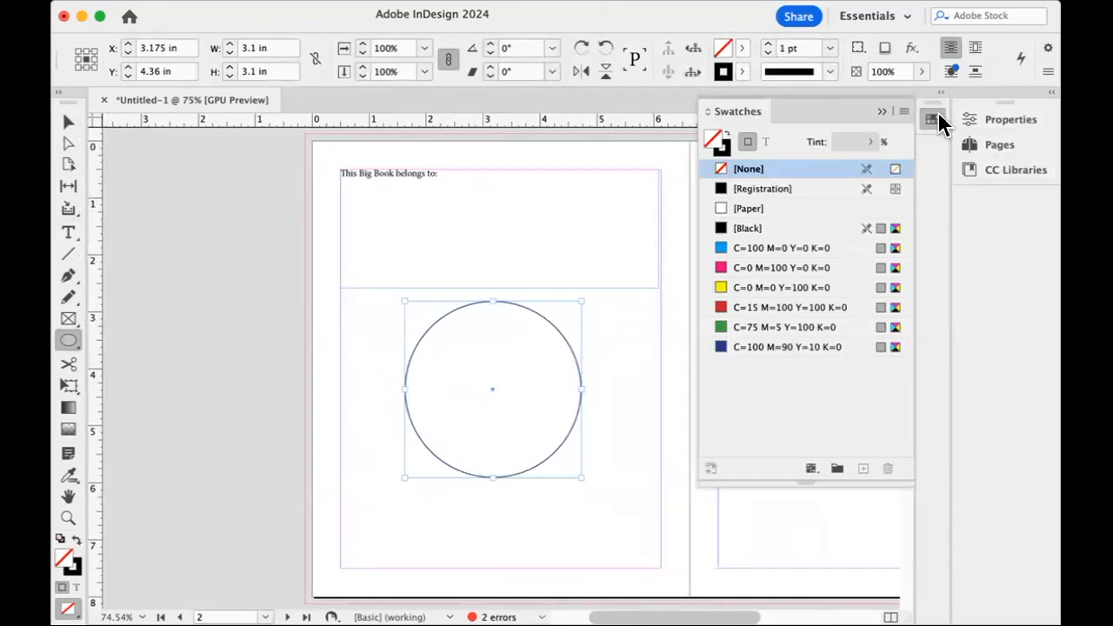
{"action": "left_click_drag", "start_coordinate": [937, 106], "coordinate": [967, 201]}
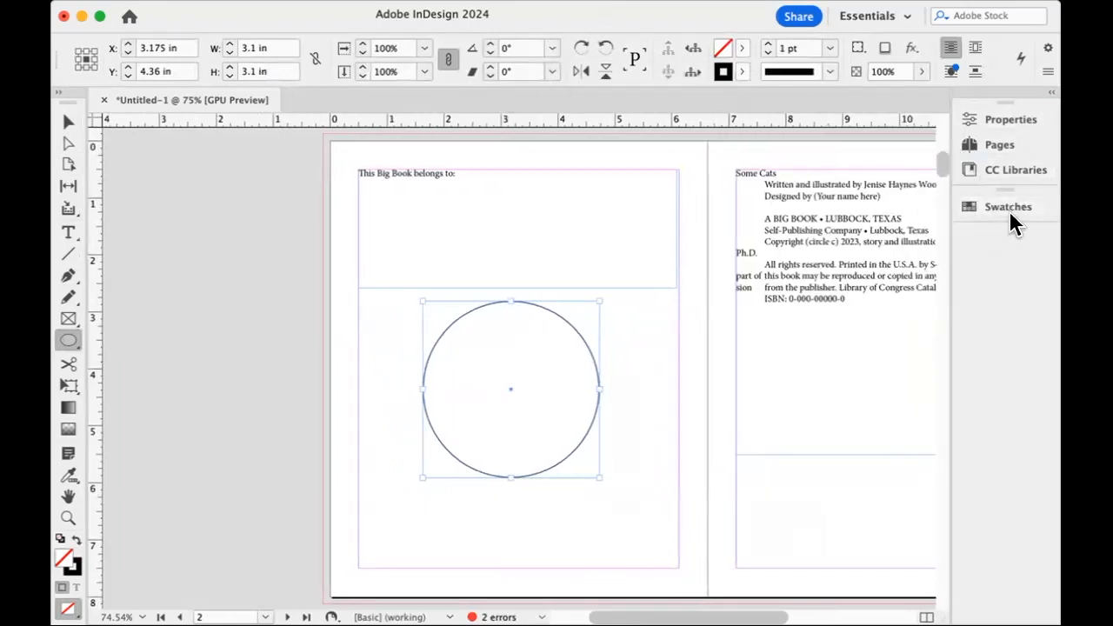
{"action": "left_click", "coordinate": [1009, 210]}
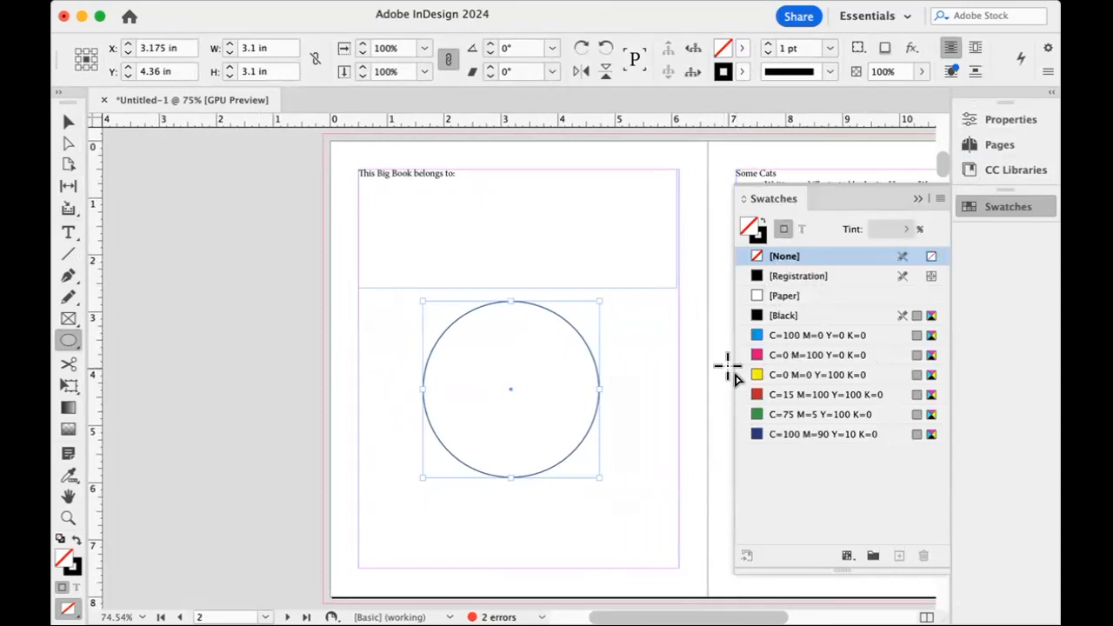
{"action": "left_click", "coordinate": [755, 297]}
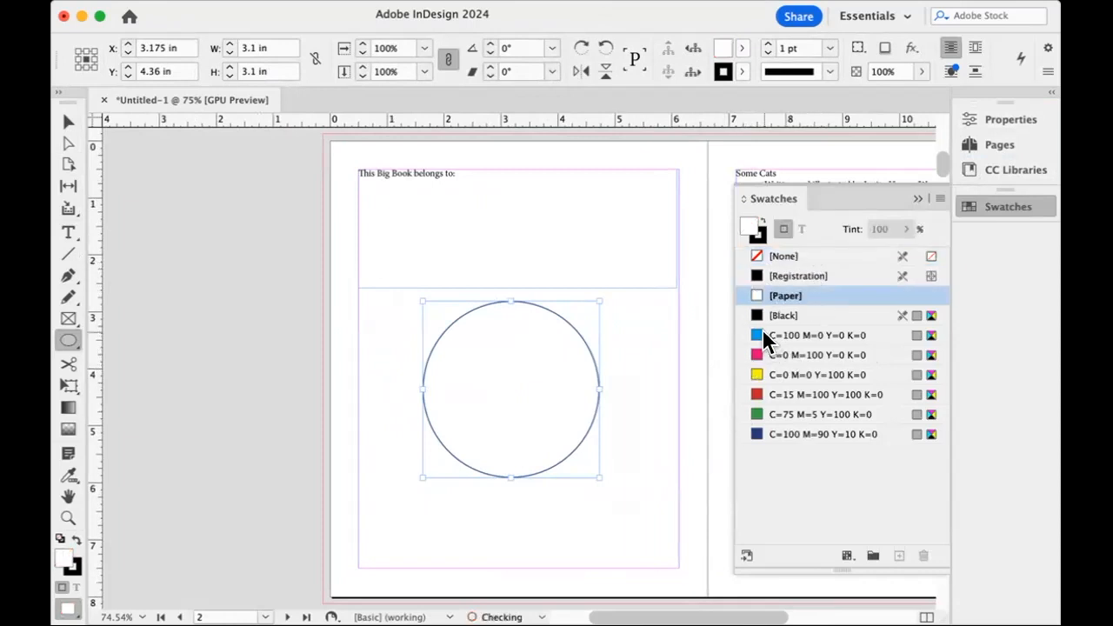
Move the circle up over the edge of the text frame and place a duplicate overlapping it, offset down and to the right.
{"action": "left_click", "coordinate": [70, 121]}
{"action": "left_click", "coordinate": [373, 243]}
{"action": "left_click", "coordinate": [537, 365]}
{"action": "left_click_drag", "start_coordinate": [537, 393], "coordinate": [498, 339]}
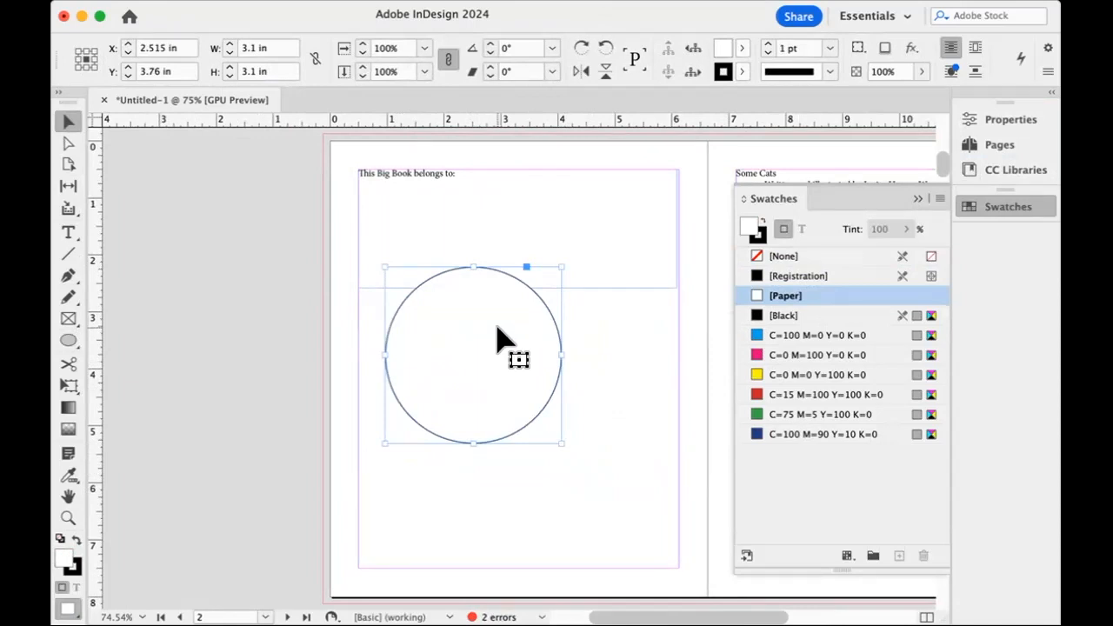
{"action": "left_click_drag", "start_coordinate": [502, 333], "coordinate": [527, 374]}
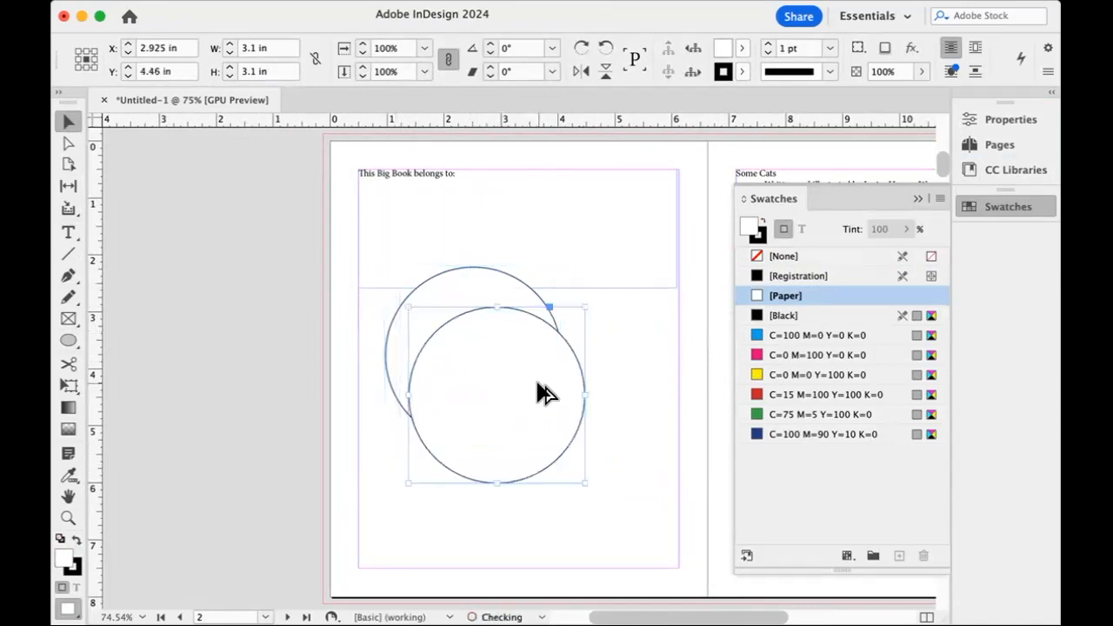
{"action": "left_click", "coordinate": [304, 295]}
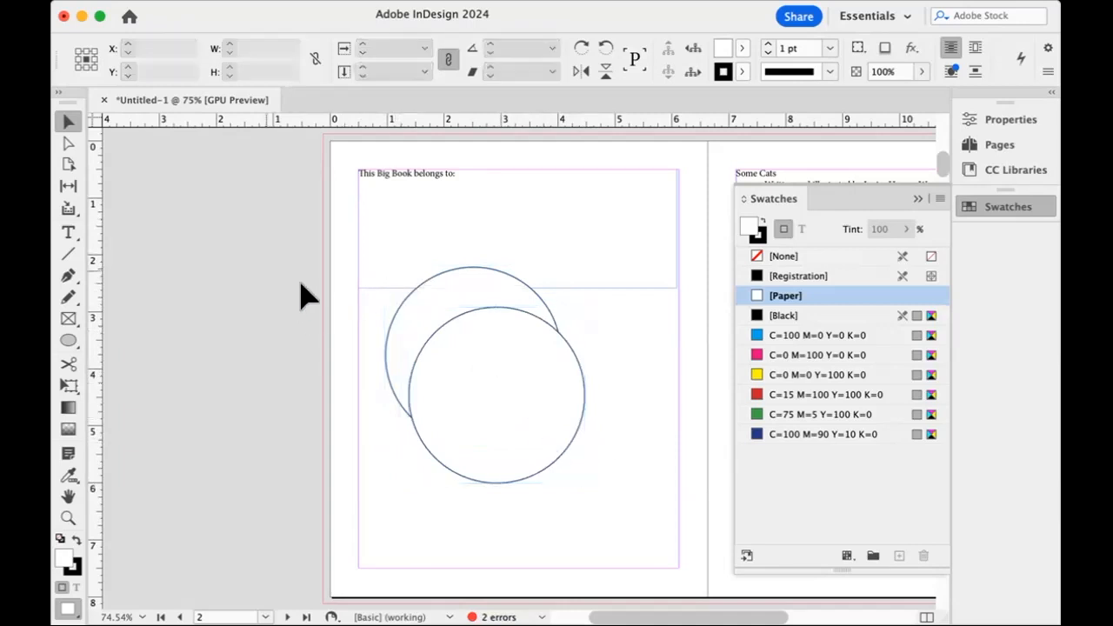
Fill the rear circle on page 2 with [Black].
{"action": "left_click", "coordinate": [413, 313]}
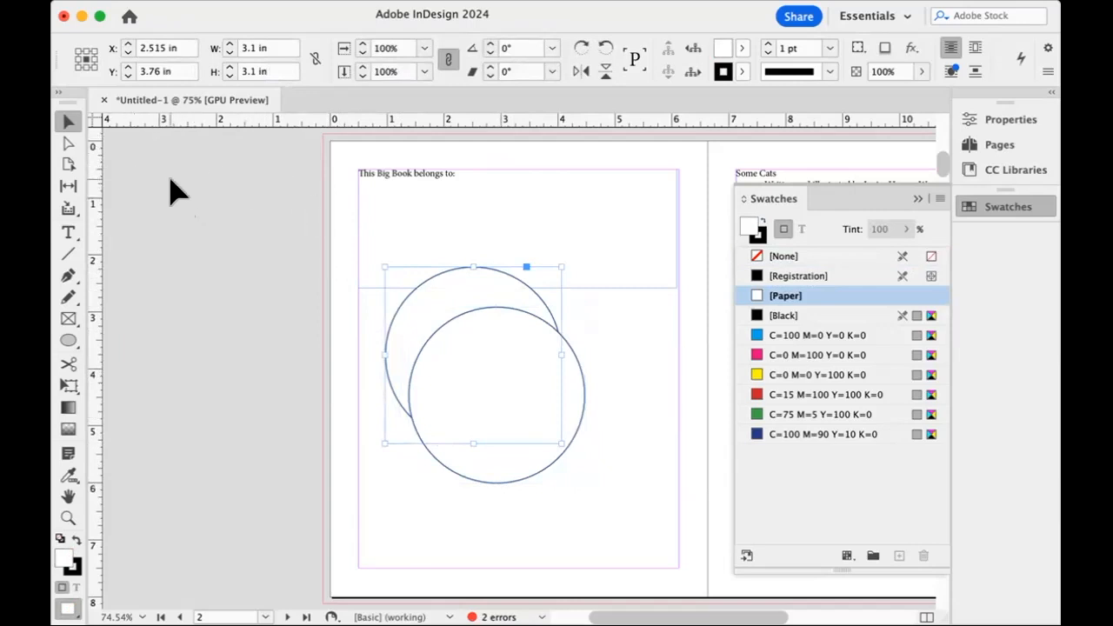
{"action": "left_click", "coordinate": [77, 568]}
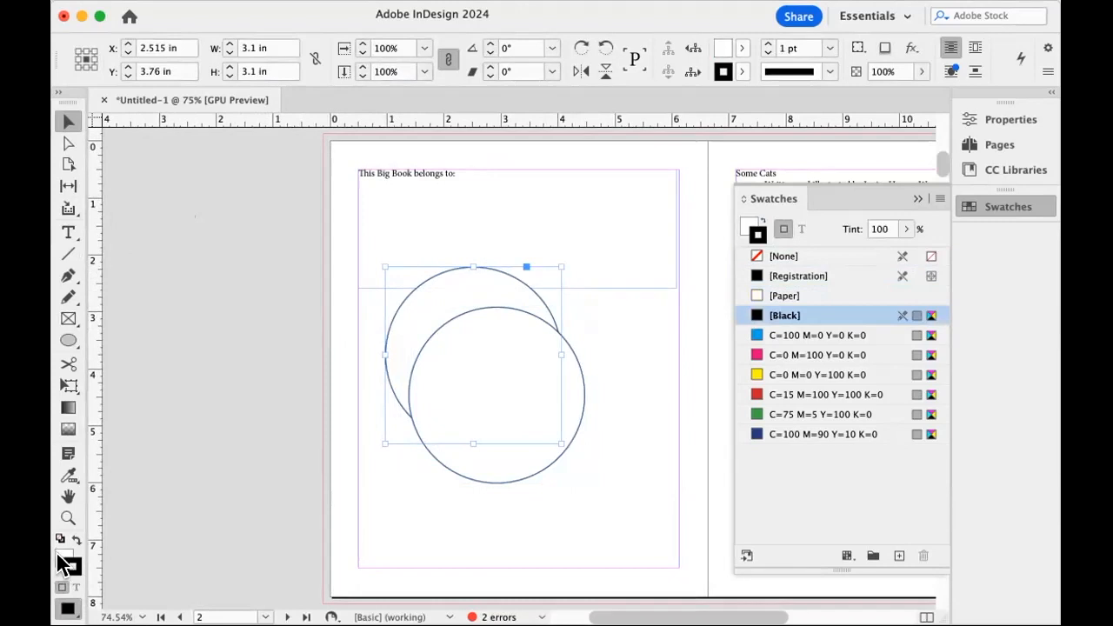
{"action": "left_click", "coordinate": [59, 558]}
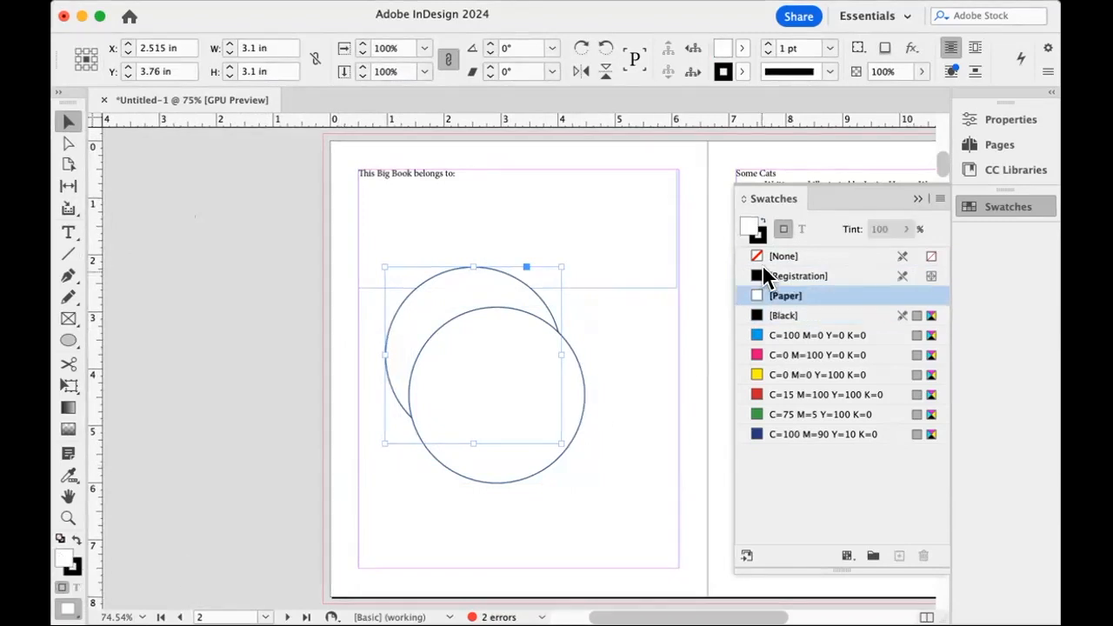
{"action": "left_click", "coordinate": [754, 315]}
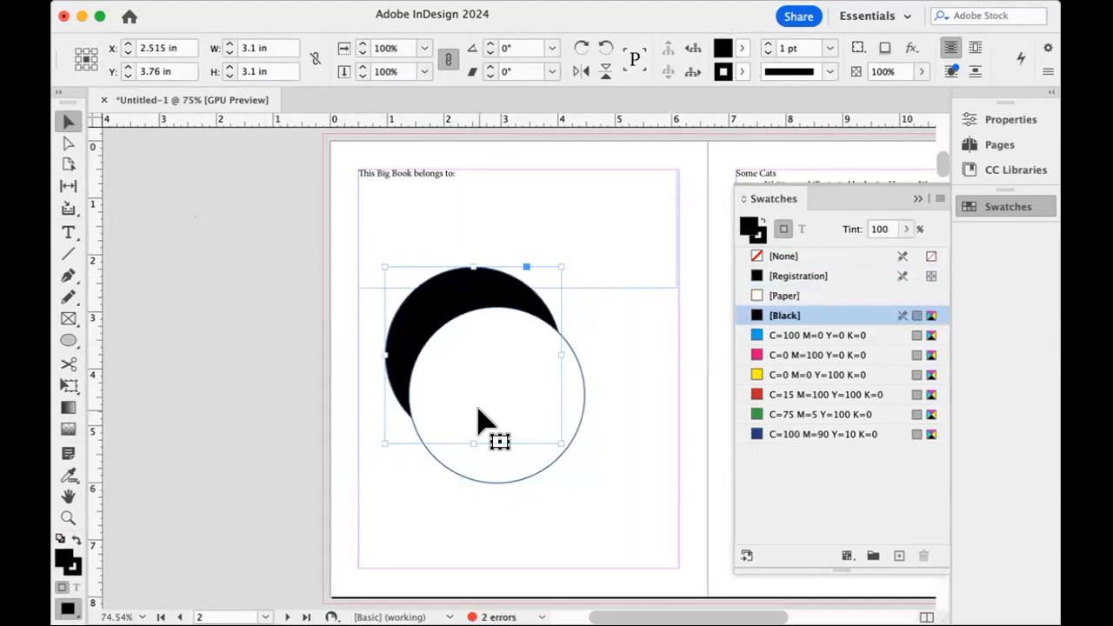
Overlap the two circles so only a thin black crescent shows at the lower right, and center the pair between page 2's side margins.
{"action": "left_click", "coordinate": [251, 308]}
{"action": "left_click_drag", "start_coordinate": [460, 405], "coordinate": [437, 355]}
{"action": "left_click", "coordinate": [475, 490]}
{"action": "left_click_drag", "start_coordinate": [485, 497], "coordinate": [527, 397]}
{"action": "left_click", "coordinate": [633, 355]}
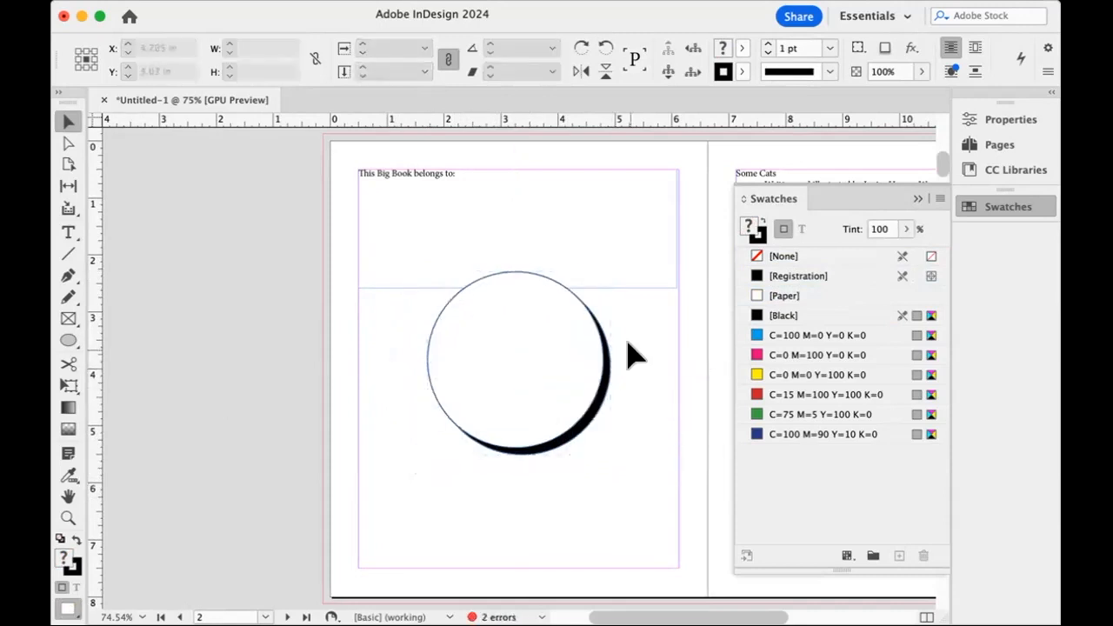
Shorten the "This Big Book belongs to:" text frame from its lower edge to about 1.09 in tall, clear of the circles.
{"action": "left_click", "coordinate": [453, 193]}
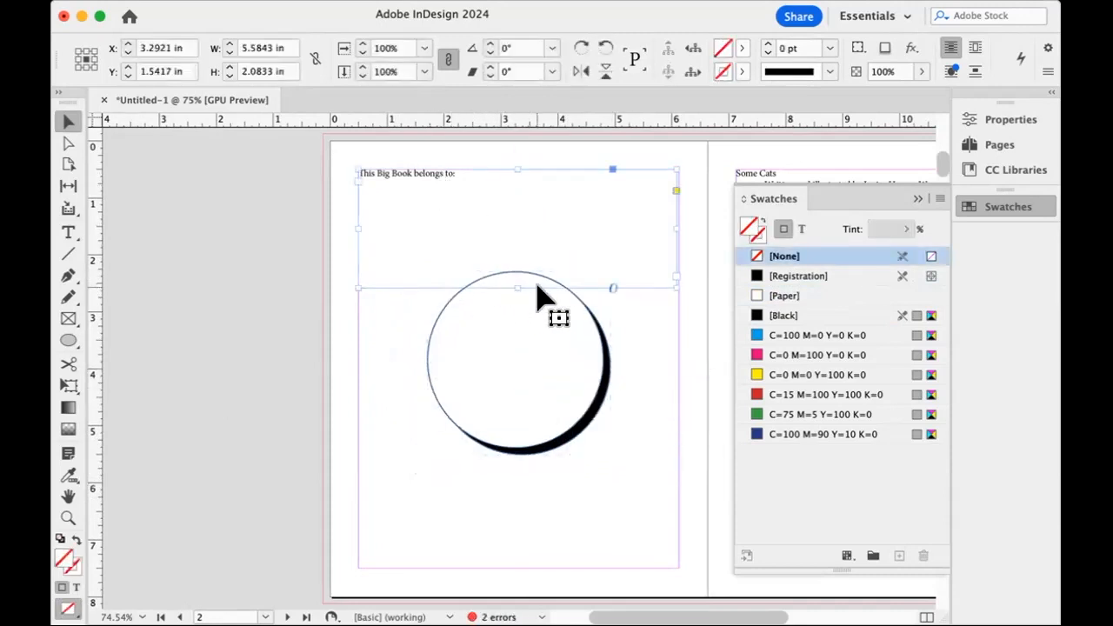
{"action": "left_click_drag", "start_coordinate": [516, 287], "coordinate": [514, 232]}
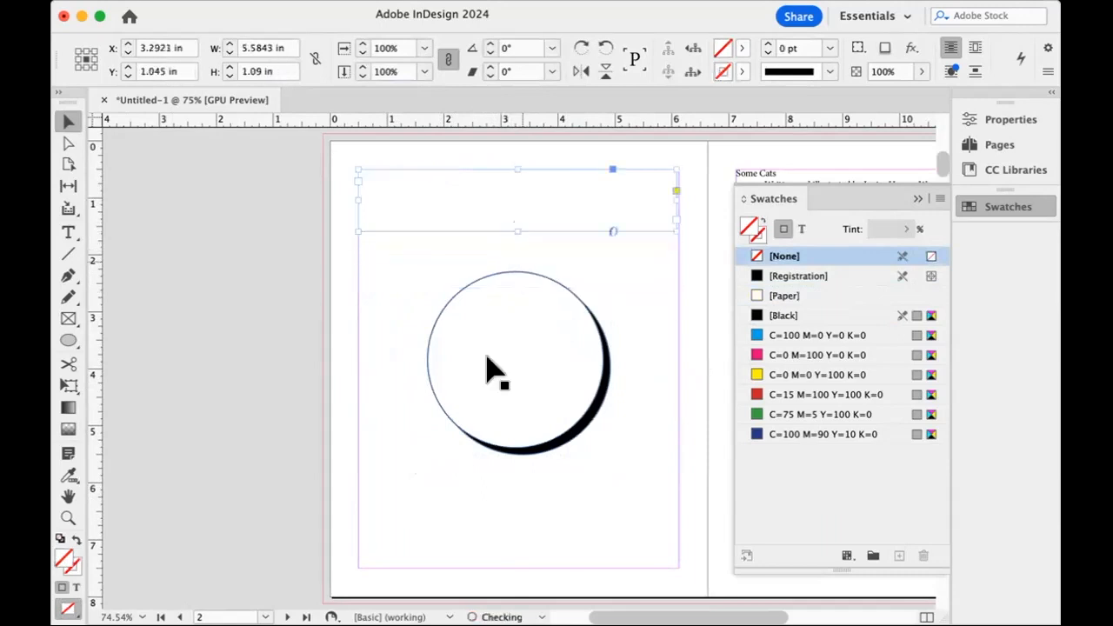
{"action": "left_click", "coordinate": [373, 405]}
Draw an unfilled circle about 3.76 in across with the Ellipse tool, concentric with and surrounding the white circle.
{"action": "left_click", "coordinate": [68, 342]}
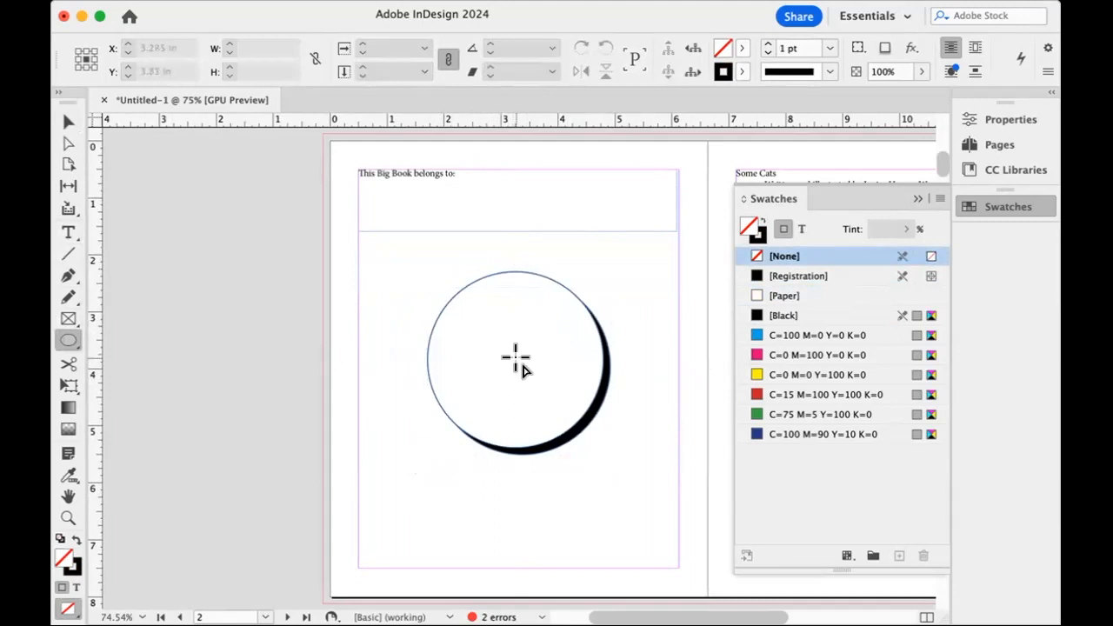
{"action": "left_click_drag", "start_coordinate": [514, 357], "coordinate": [380, 247]}
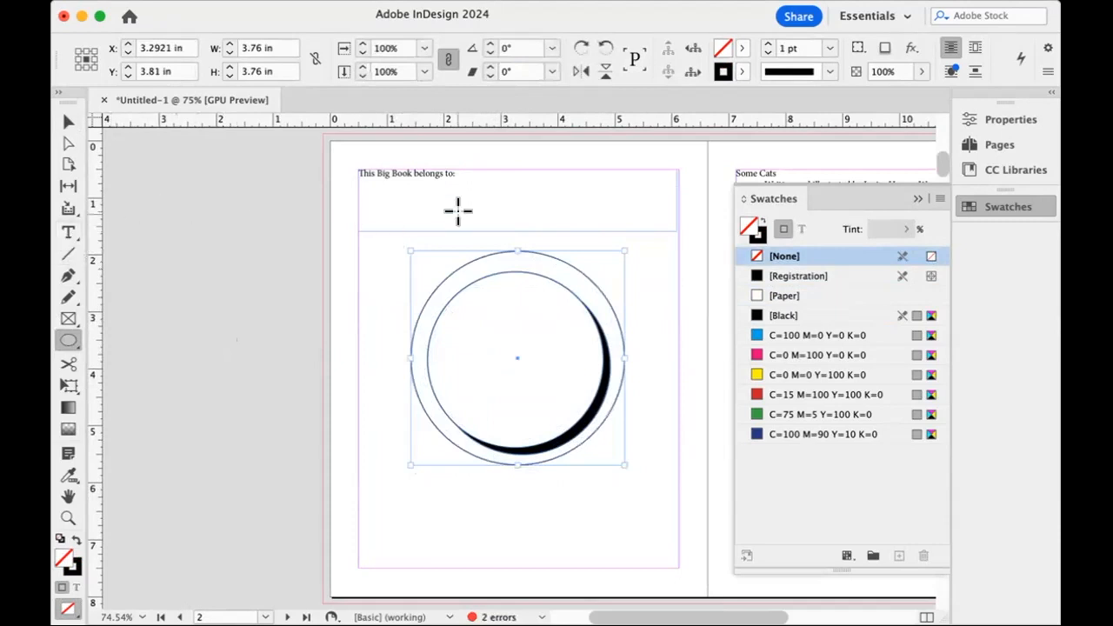
Cut "This Big Book belongs to:" from its frame and paste it along the outer circle with the Type on a Path tool.
{"action": "left_click_drag", "start_coordinate": [70, 229], "coordinate": [122, 272]}
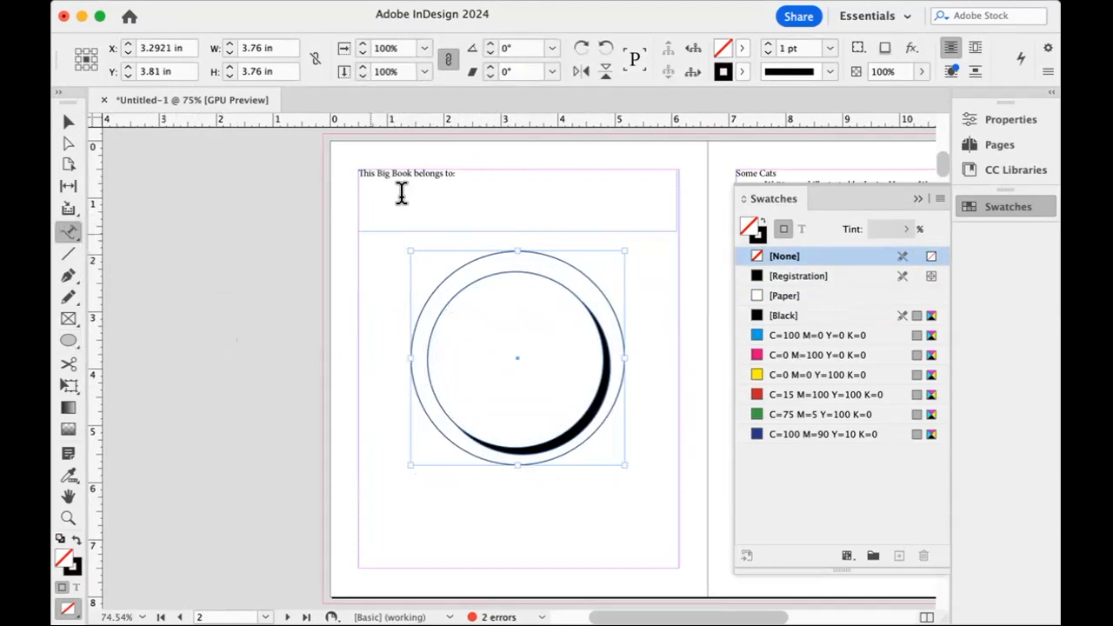
{"action": "left_click", "coordinate": [414, 174]}
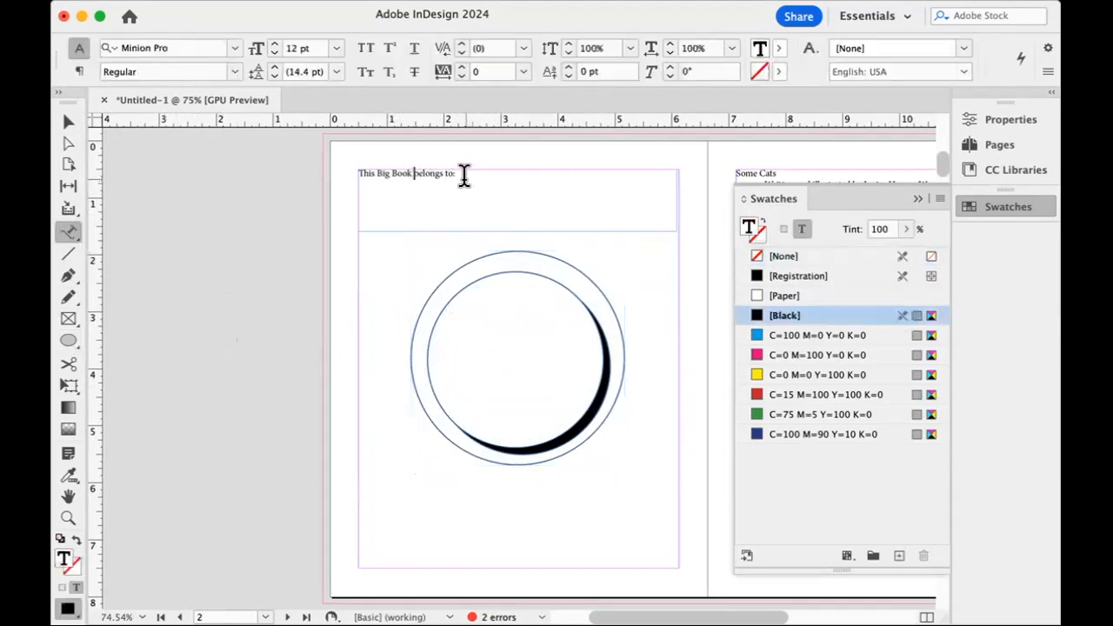
{"action": "left_click_drag", "start_coordinate": [387, 173], "coordinate": [353, 173]}
{"action": "key", "text": "super+c"}
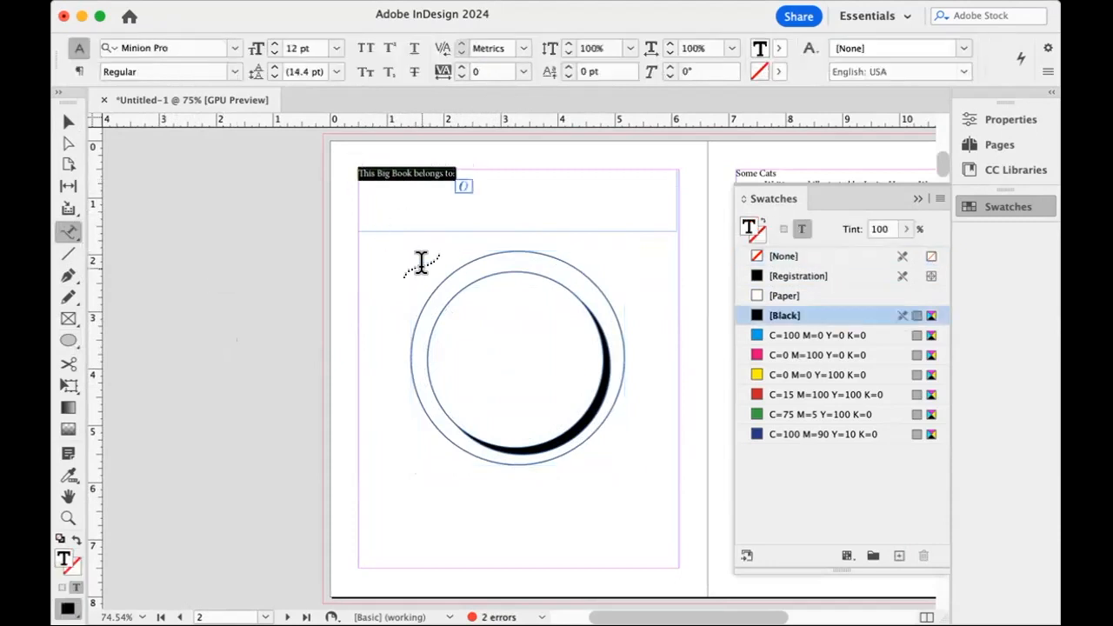
{"action": "key", "text": "BackSpace"}
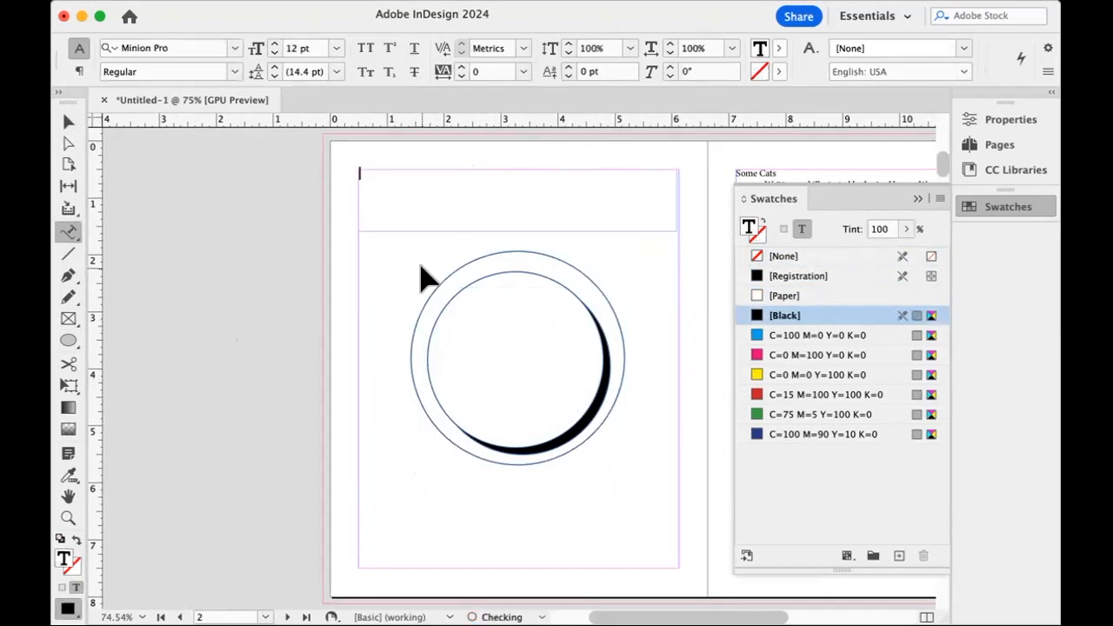
{"action": "left_click", "coordinate": [511, 247]}
{"action": "key", "text": "super+v"}
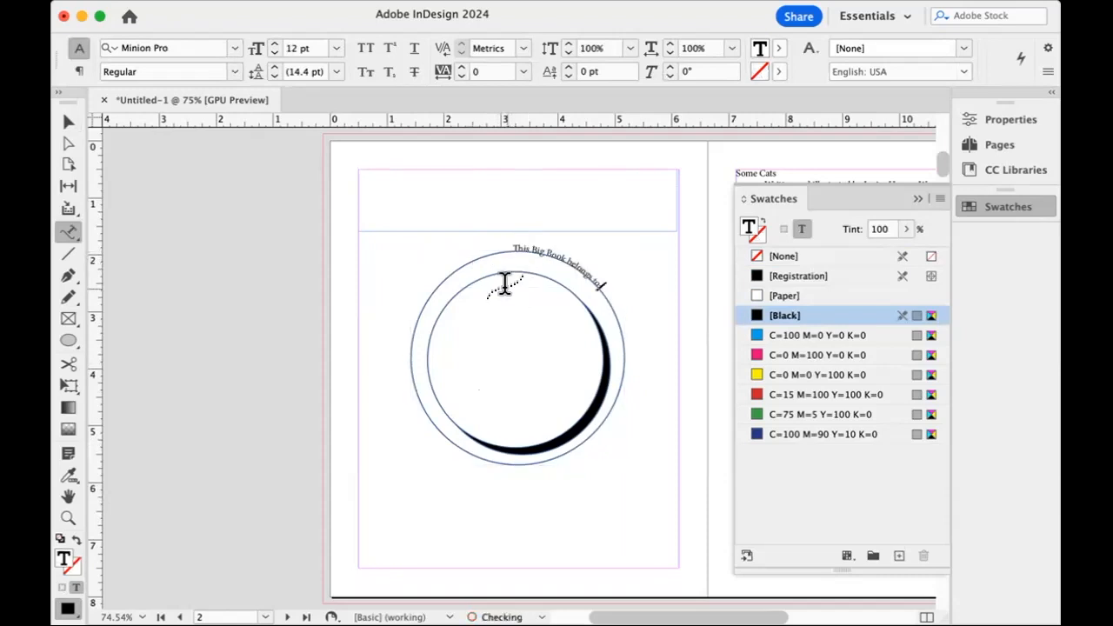
Select all the text on the circle path and justify it with the last line aligned center.
{"action": "key", "text": "super+a"}
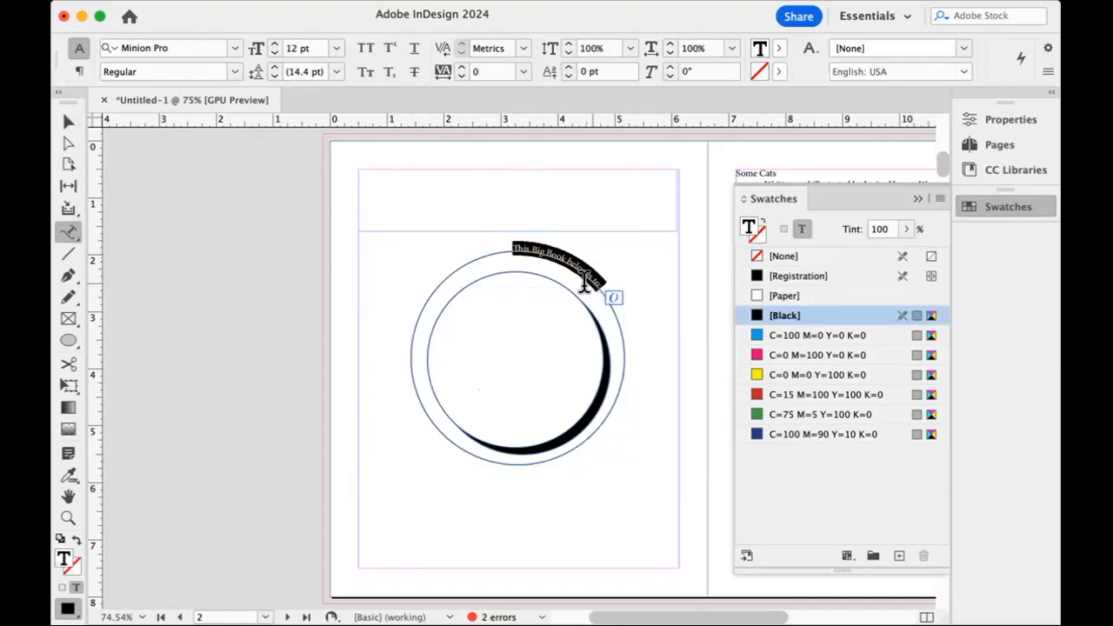
{"action": "left_click", "coordinate": [79, 72]}
{"action": "left_click", "coordinate": [136, 73]}
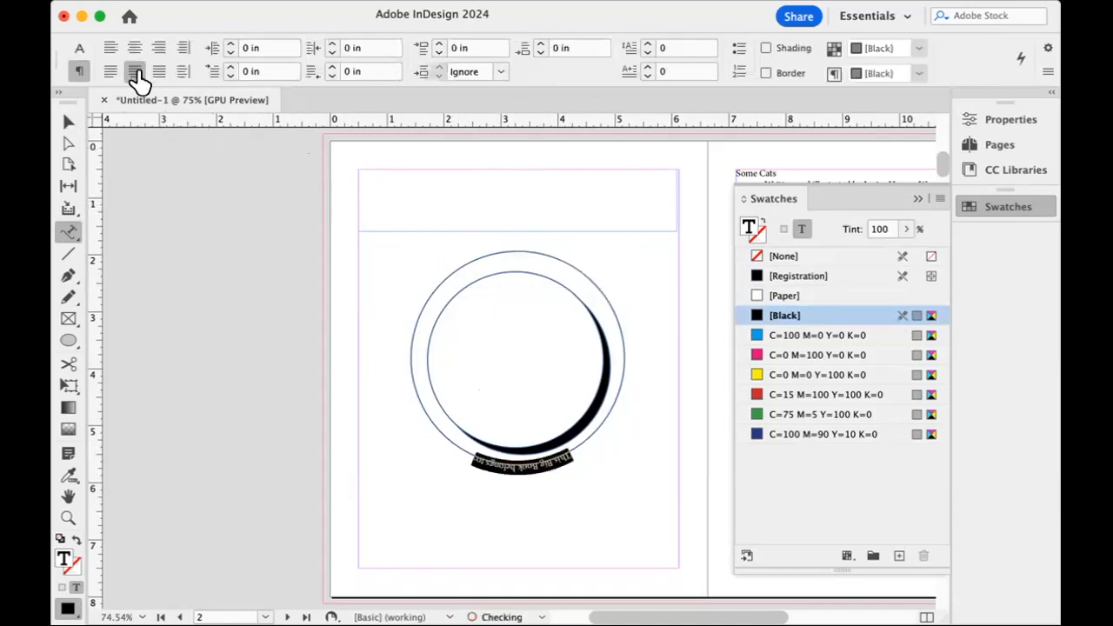
Rotate the outer circle carrying the text by exactly 180° so the text reads upright across its top.
{"action": "left_click", "coordinate": [69, 123]}
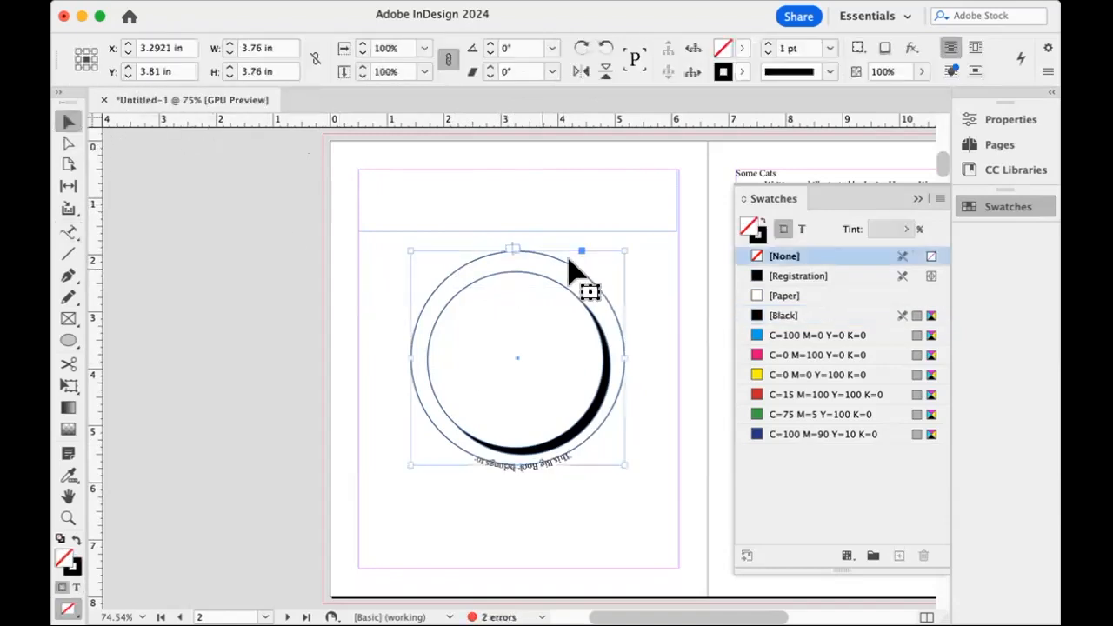
{"action": "left_click_drag", "start_coordinate": [623, 244], "coordinate": [400, 480]}
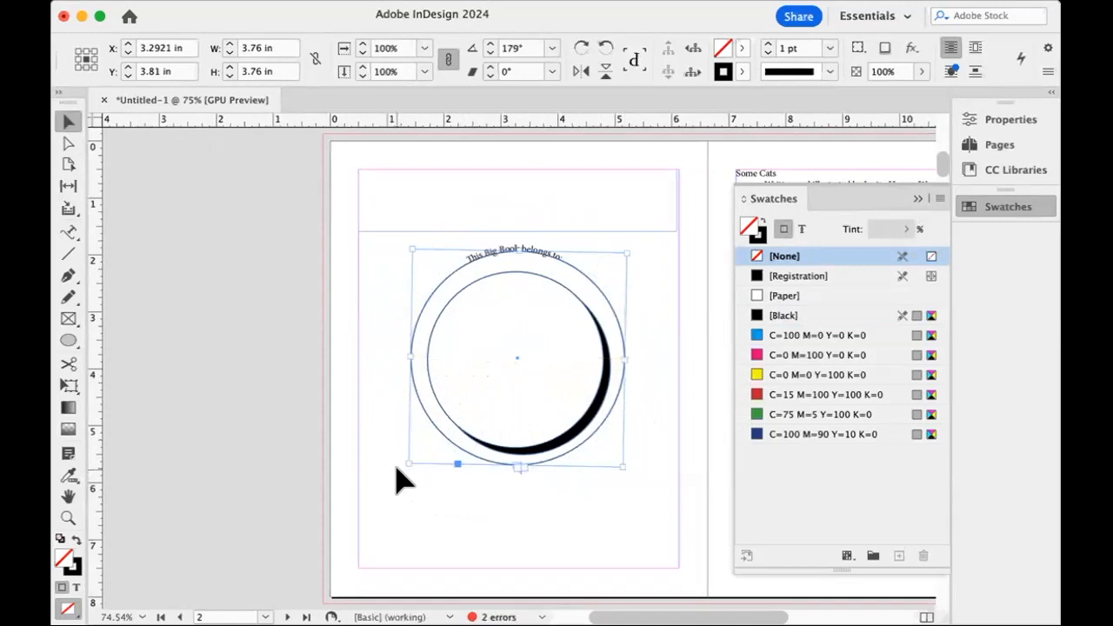
{"action": "key", "text": "super+z"}
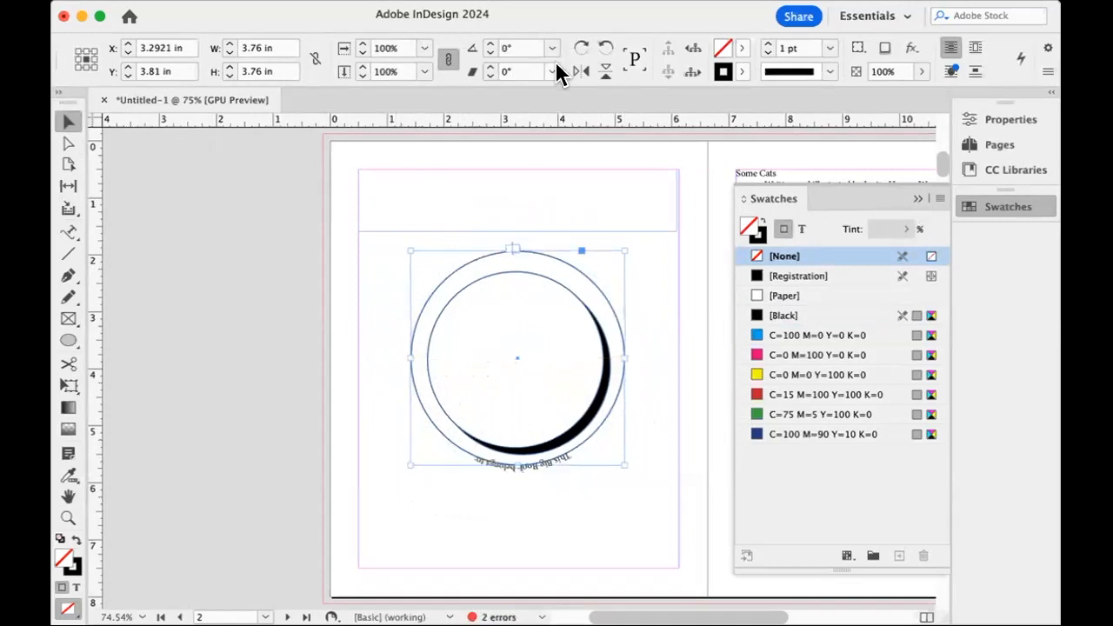
{"action": "left_click", "coordinate": [581, 49]}
{"action": "left_click", "coordinate": [582, 49]}
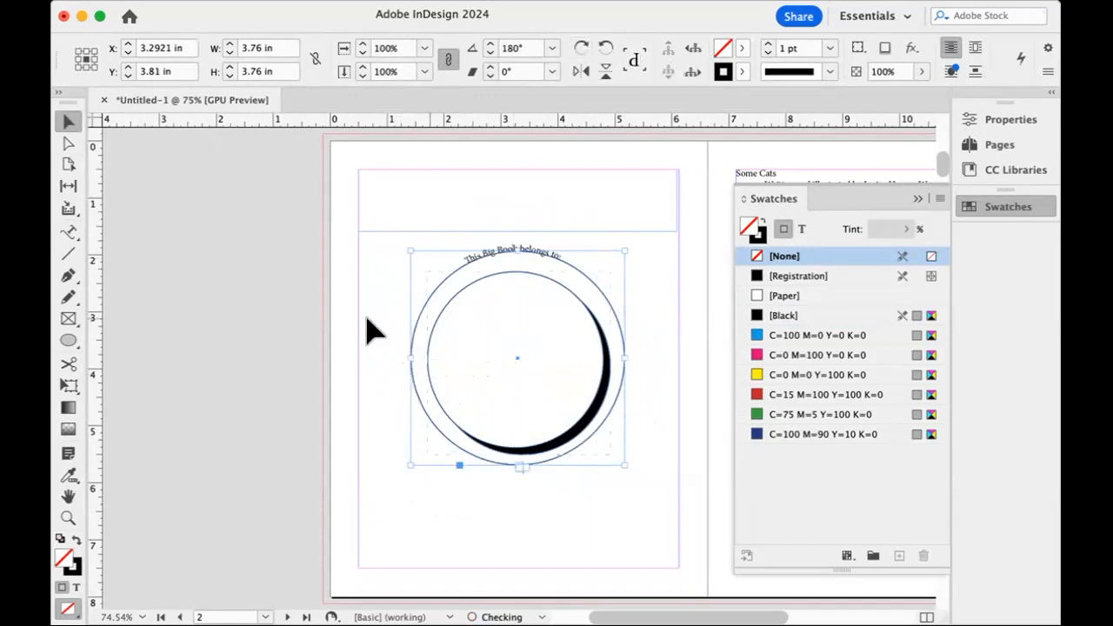
{"action": "left_click", "coordinate": [198, 232]}
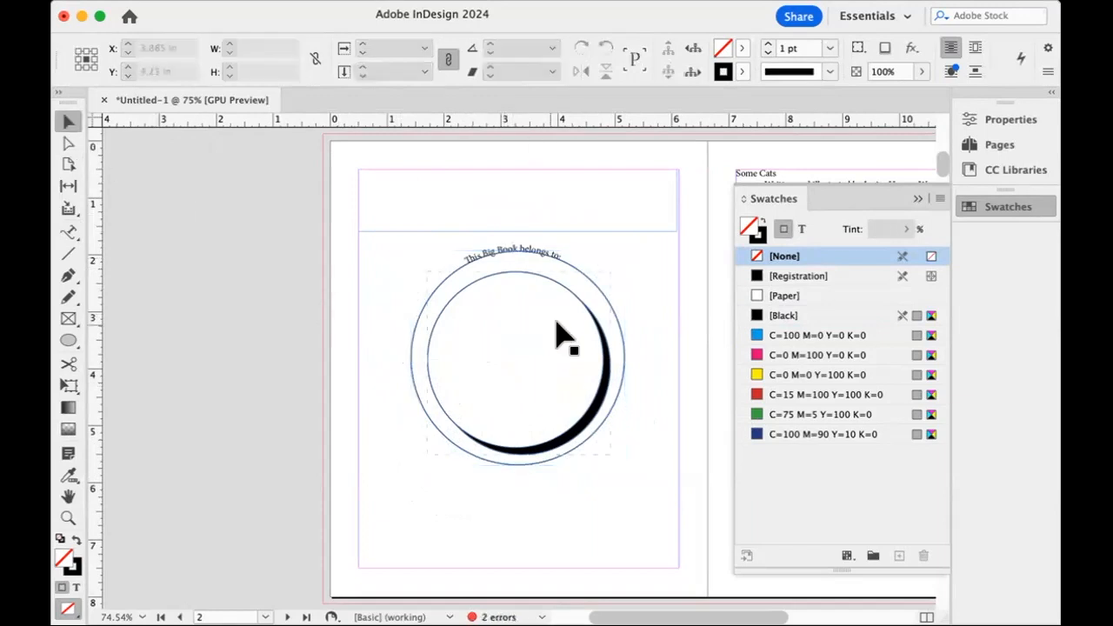
Set the font of the "This Big Book belongs to:" path text to Marker Felt.
{"action": "double_click", "coordinate": [524, 249]}
{"action": "left_click_drag", "start_coordinate": [557, 252], "coordinate": [477, 248]}
{"action": "key", "text": "super+a"}
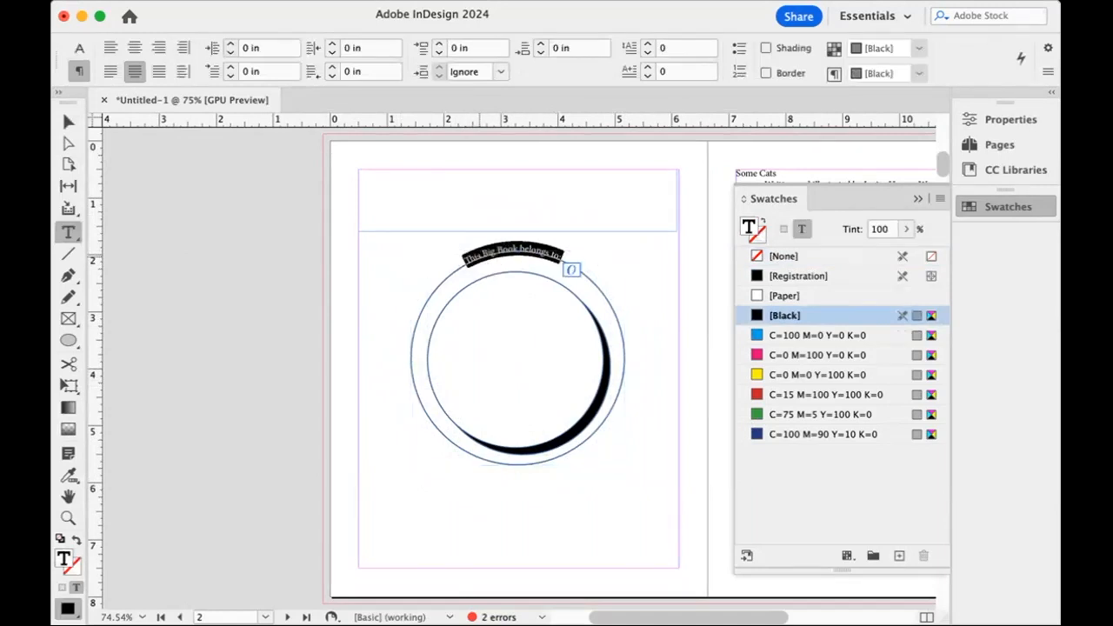
{"action": "left_click", "coordinate": [80, 47]}
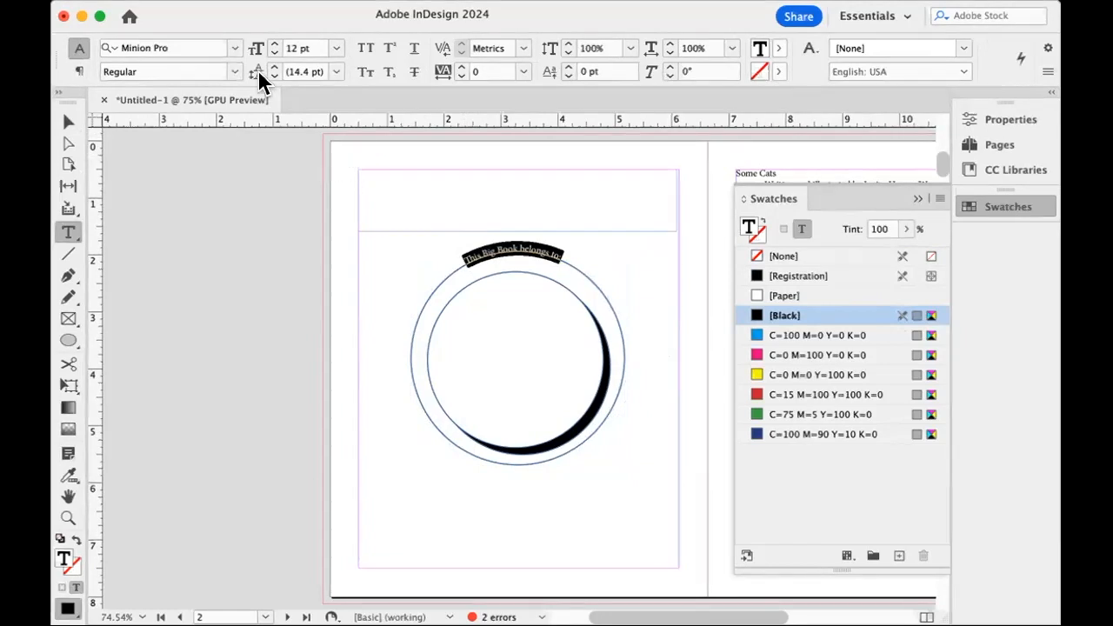
{"action": "left_click", "coordinate": [235, 49]}
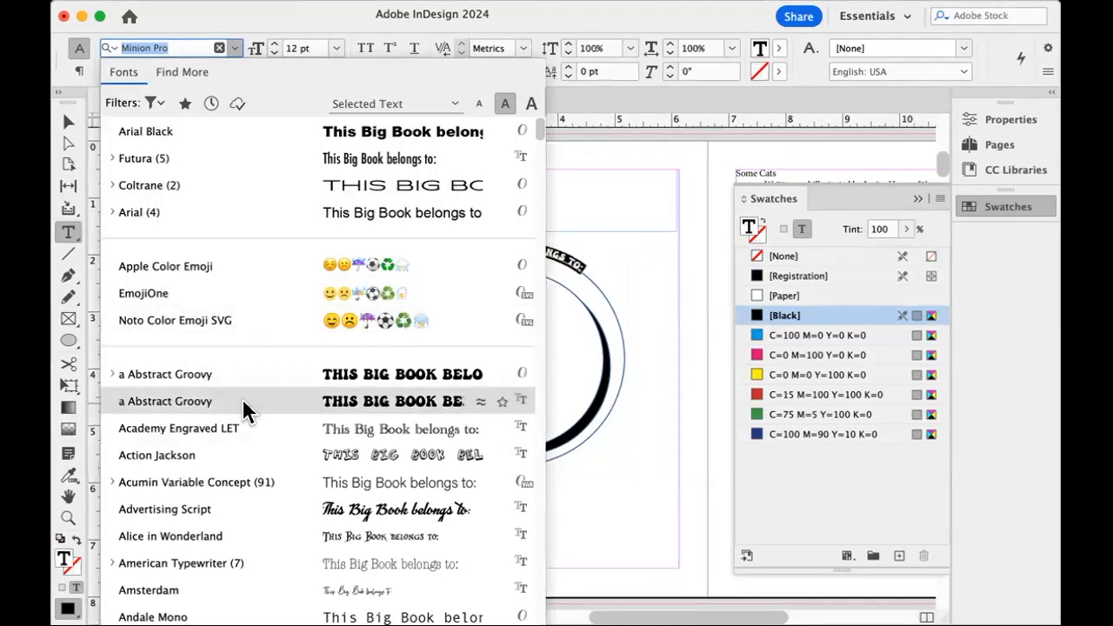
{"action": "scroll", "coordinate": [242, 398], "scroll_direction": "down", "scroll_amount": 1}
{"action": "scroll", "coordinate": [244, 401], "scroll_direction": "down", "scroll_amount": 6}
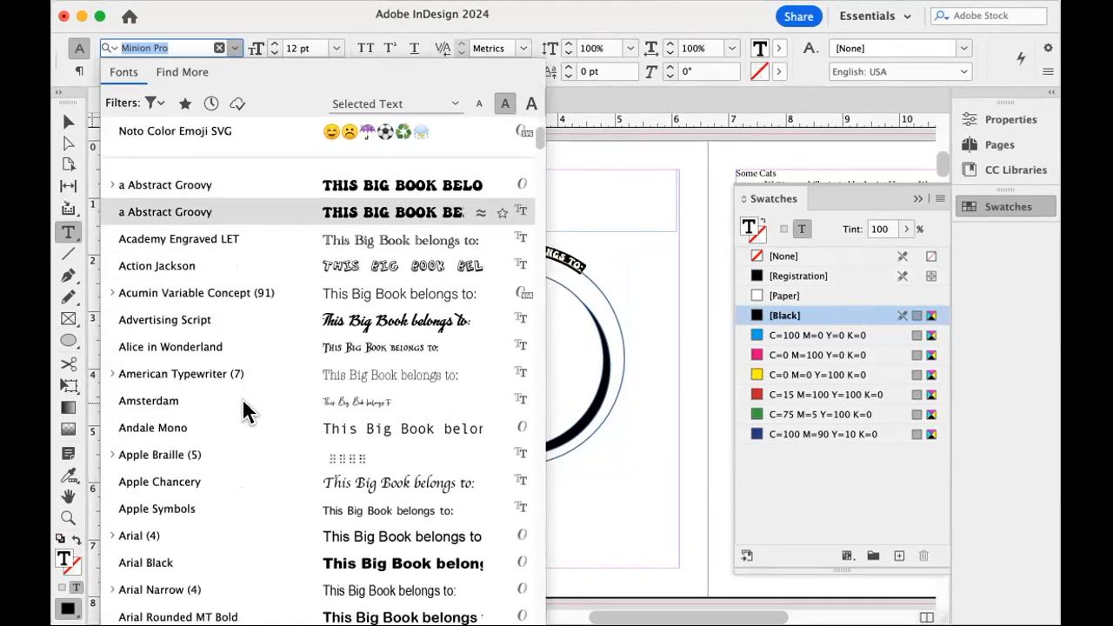
{"action": "scroll", "coordinate": [244, 409], "scroll_direction": "down", "scroll_amount": 6}
{"action": "scroll", "coordinate": [244, 408], "scroll_direction": "down", "scroll_amount": 8}
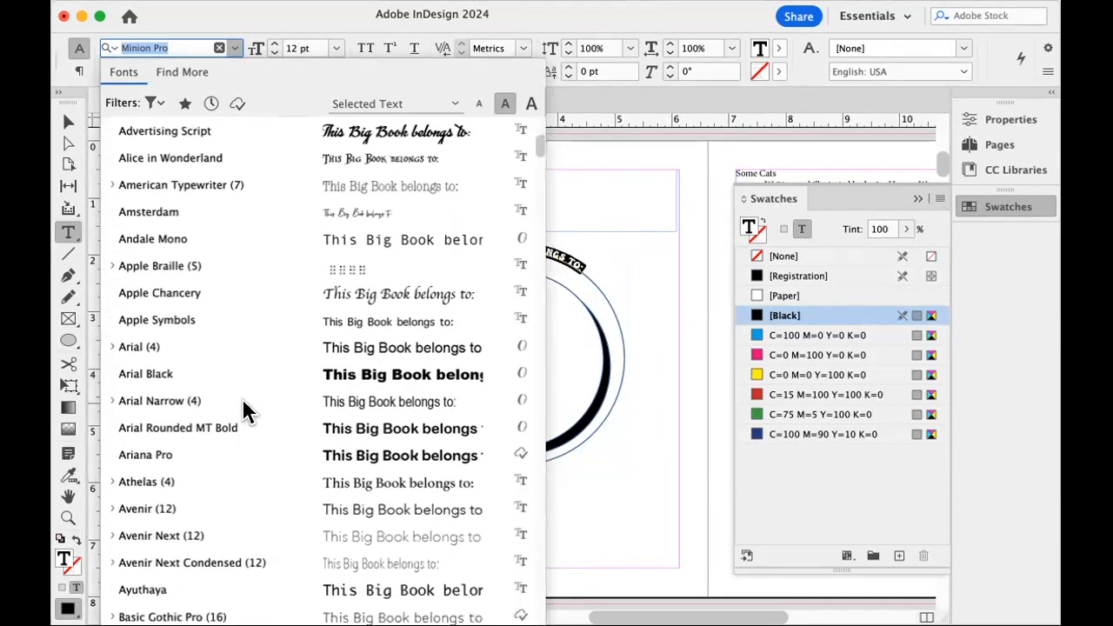
{"action": "scroll", "coordinate": [242, 408], "scroll_direction": "down", "scroll_amount": 12}
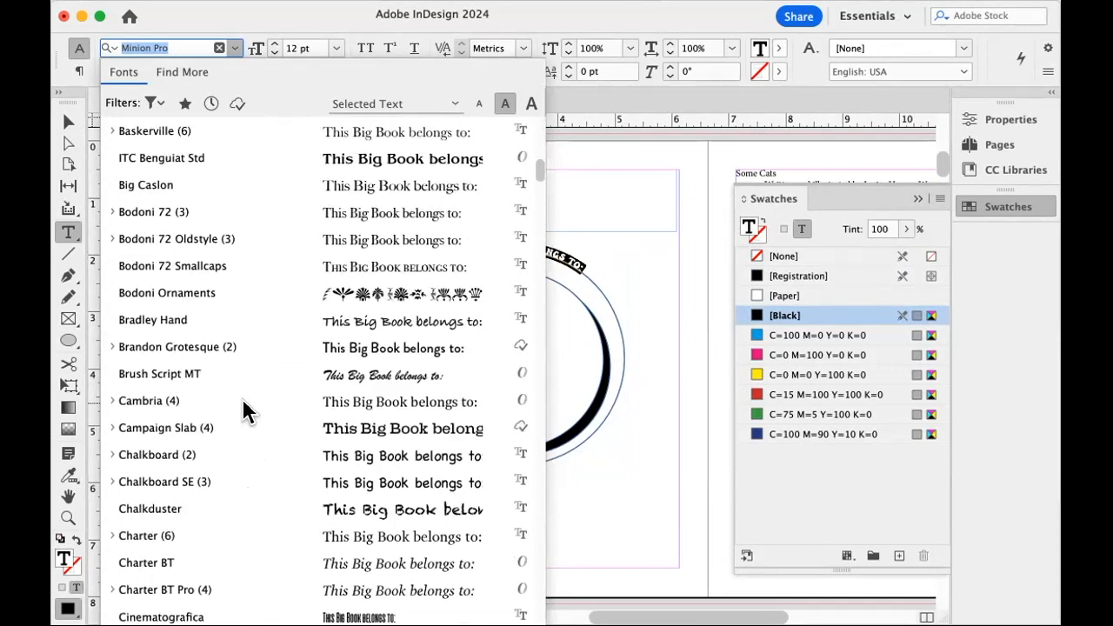
{"action": "scroll", "coordinate": [244, 404], "scroll_direction": "down", "scroll_amount": 11}
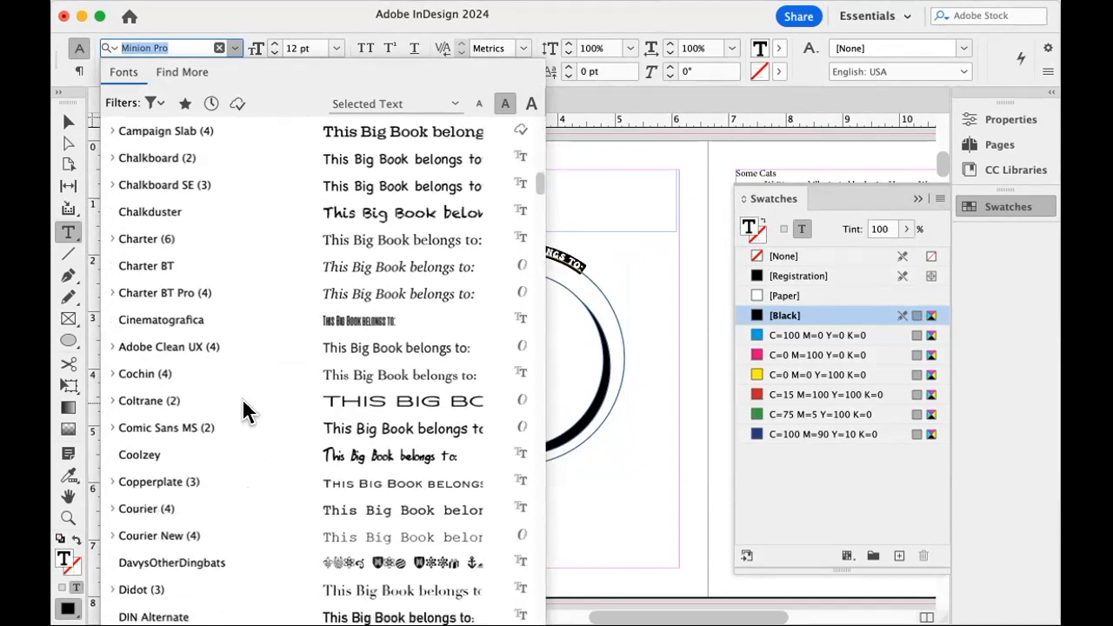
{"action": "scroll", "coordinate": [242, 399], "scroll_direction": "down", "scroll_amount": 7}
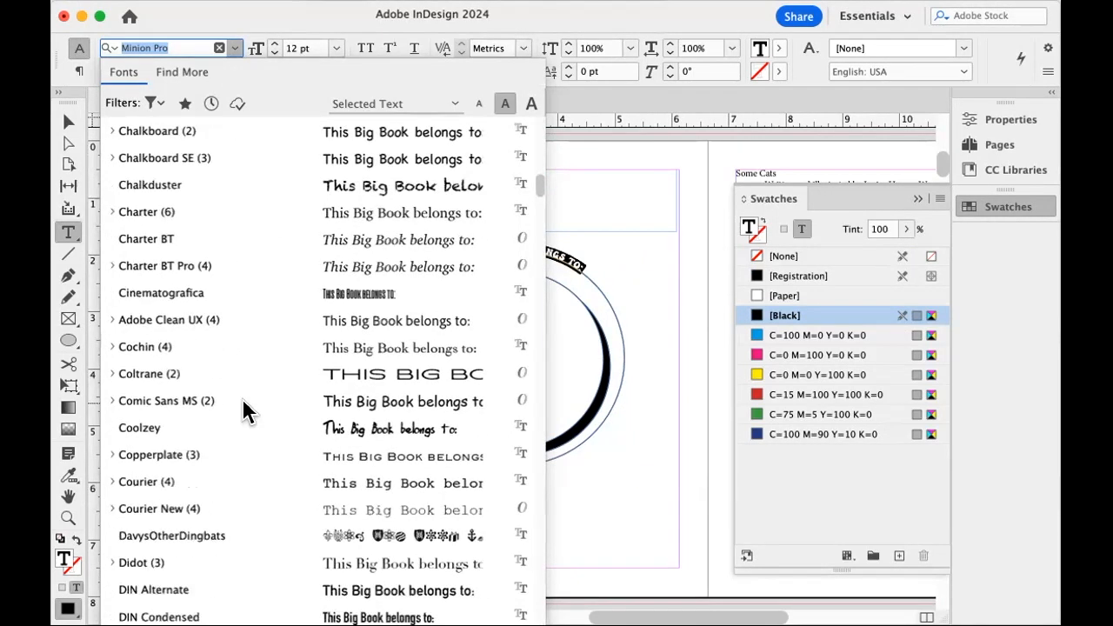
{"action": "scroll", "coordinate": [243, 409], "scroll_direction": "down", "scroll_amount": 11}
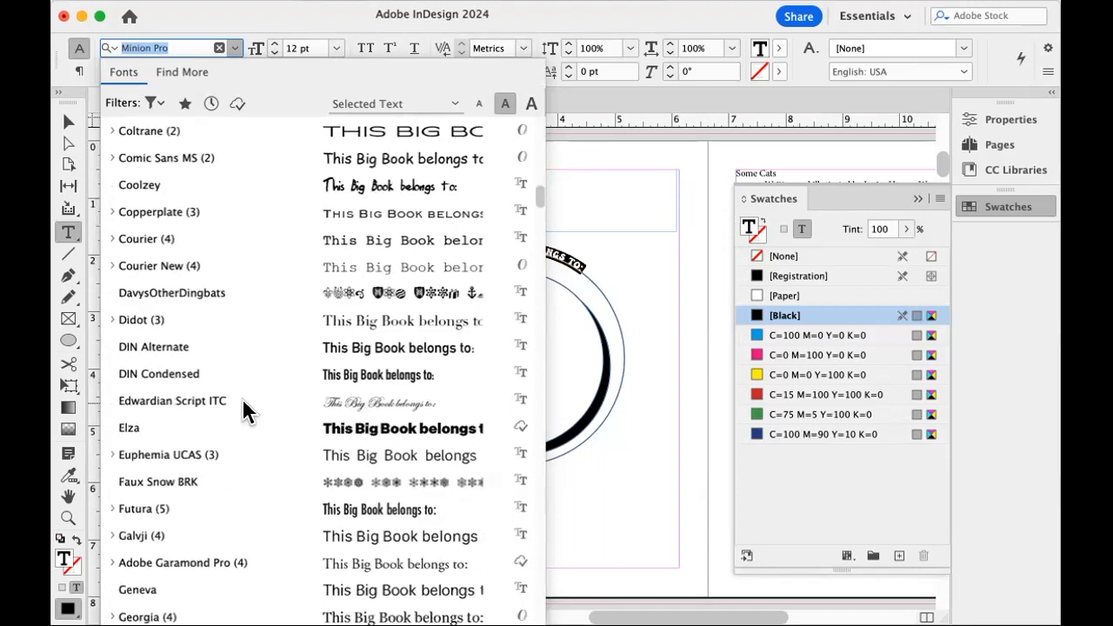
{"action": "scroll", "coordinate": [243, 409], "scroll_direction": "down", "scroll_amount": 10}
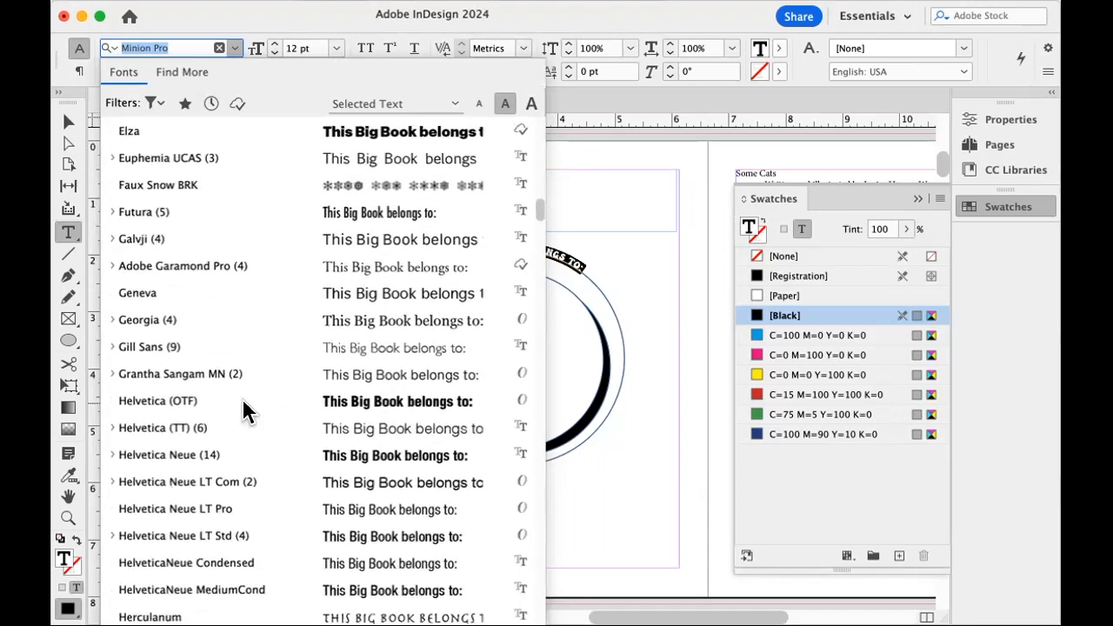
{"action": "scroll", "coordinate": [243, 402], "scroll_direction": "down", "scroll_amount": 5}
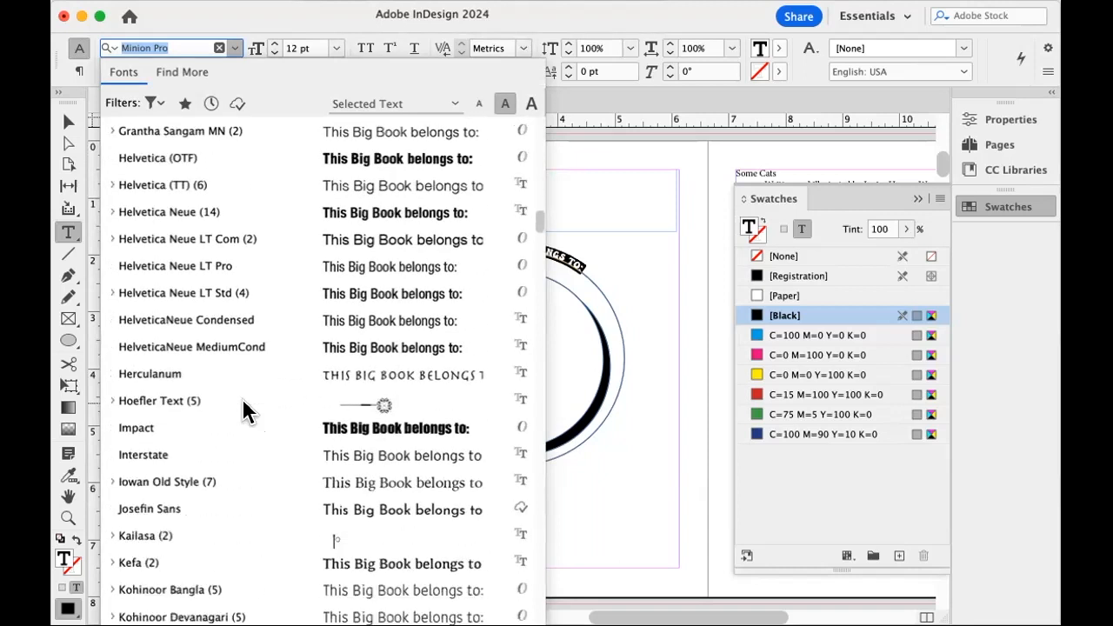
{"action": "scroll", "coordinate": [242, 398], "scroll_direction": "down", "scroll_amount": 8}
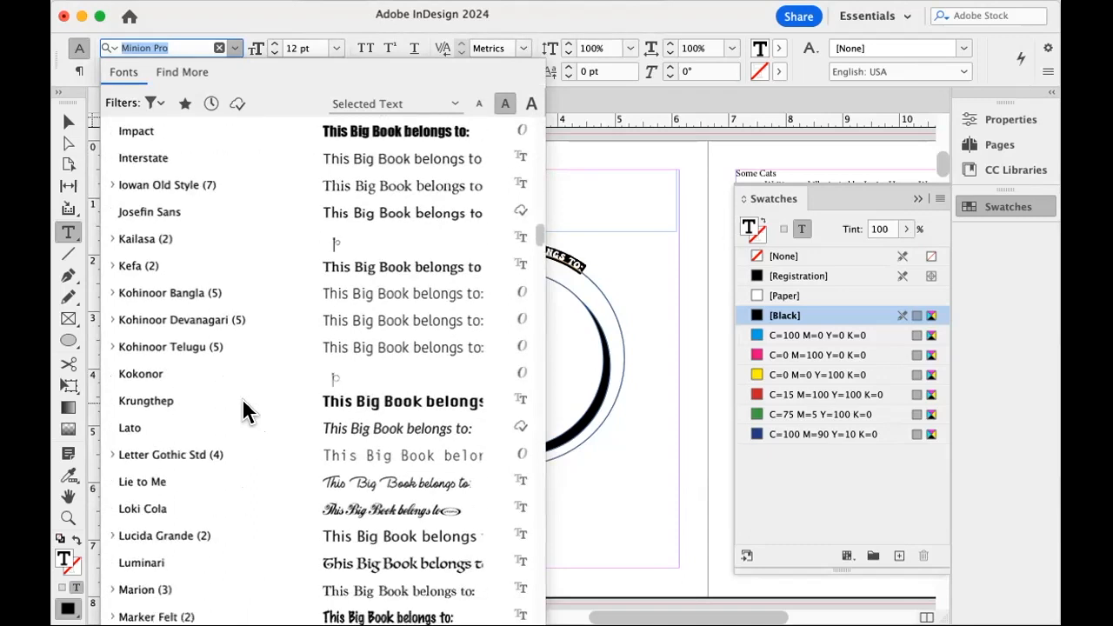
{"action": "scroll", "coordinate": [243, 399], "scroll_direction": "down", "scroll_amount": 8}
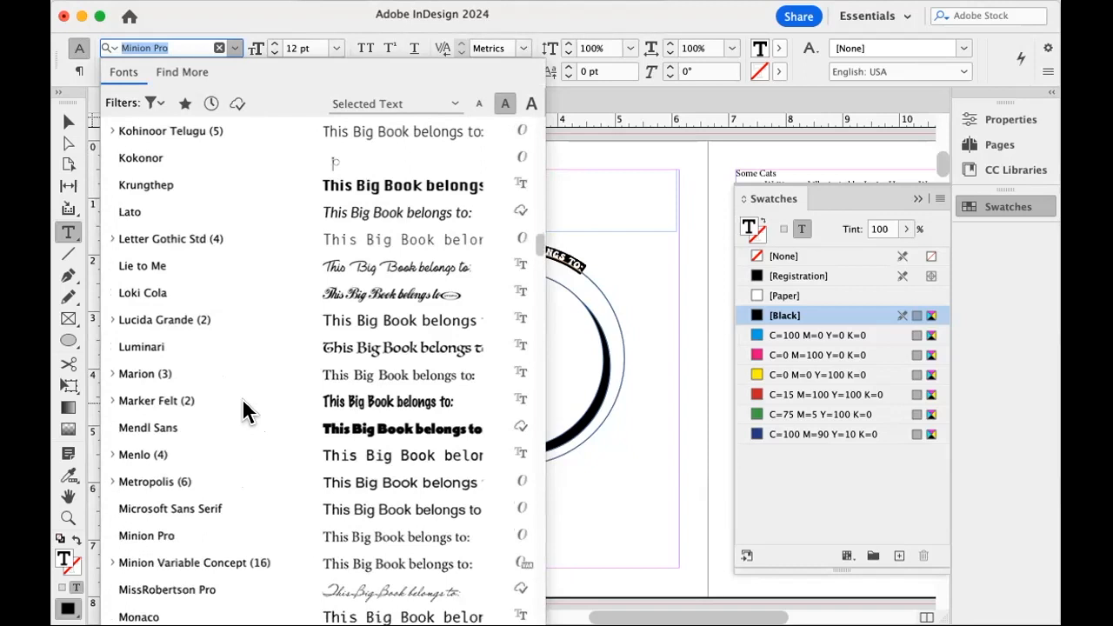
{"action": "left_click", "coordinate": [154, 401]}
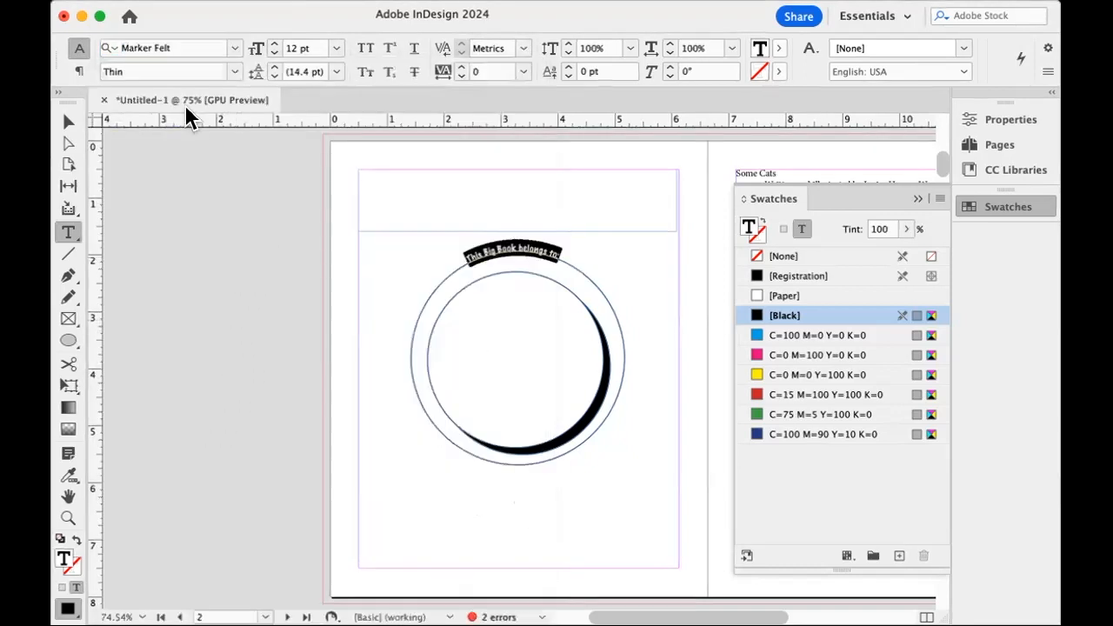
Set the curved text's font style to Wide and its size to 30 pt.
{"action": "left_click", "coordinate": [233, 77]}
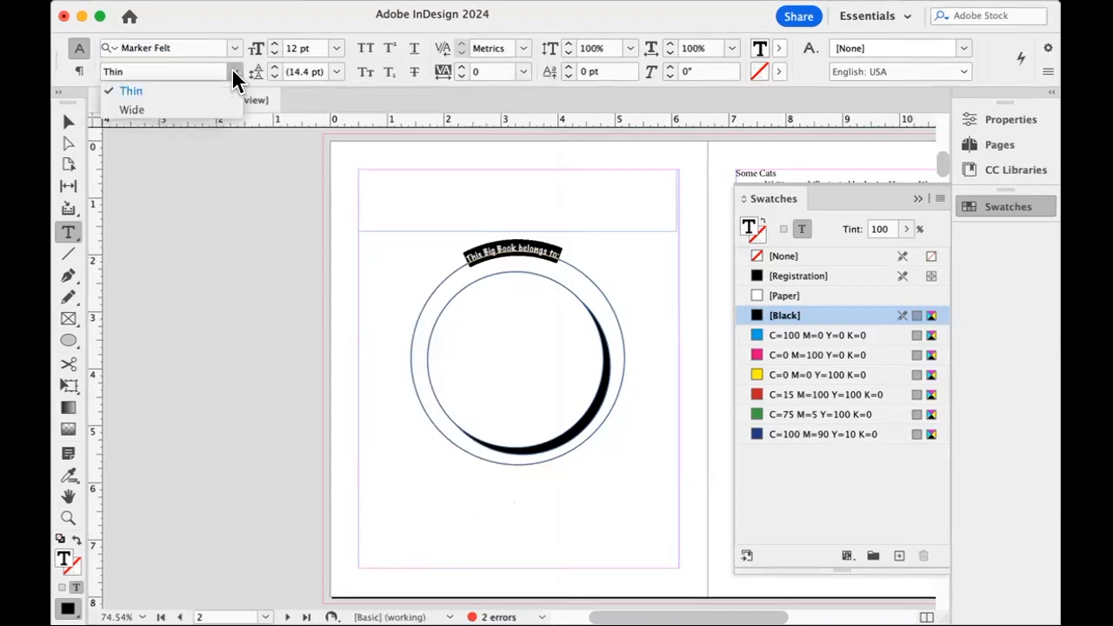
{"action": "left_click", "coordinate": [184, 114]}
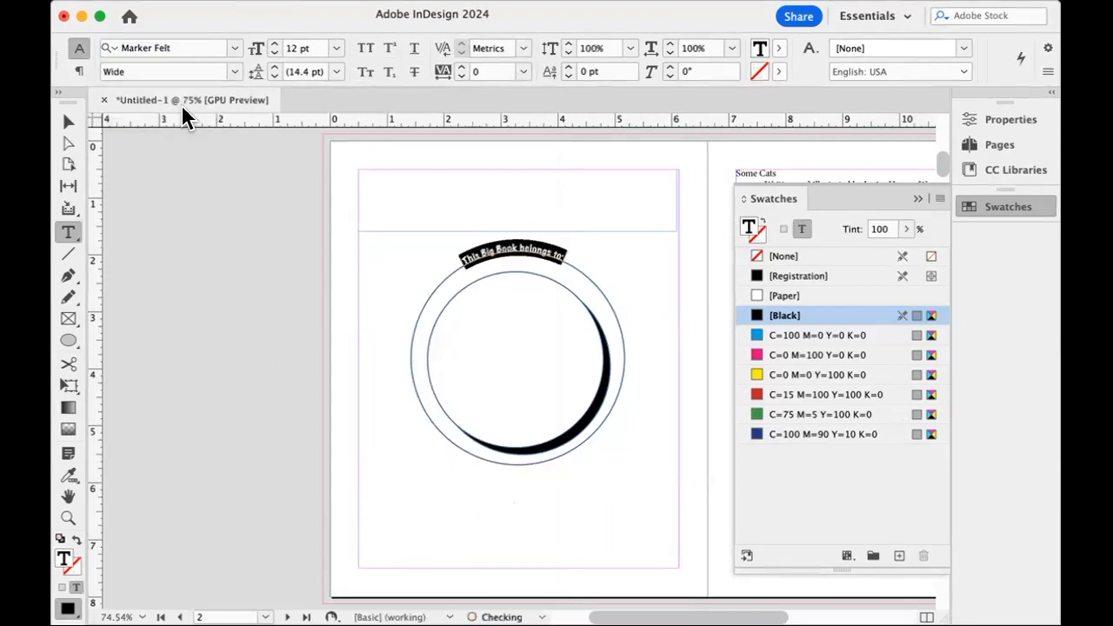
{"action": "left_click", "coordinate": [336, 48]}
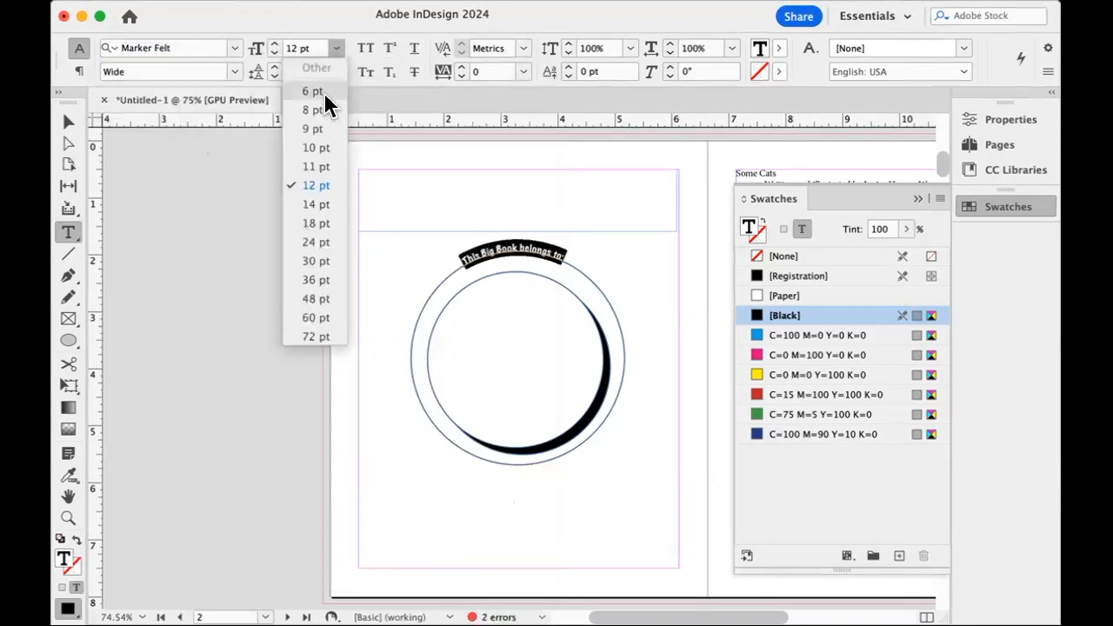
{"action": "left_click", "coordinate": [316, 261]}
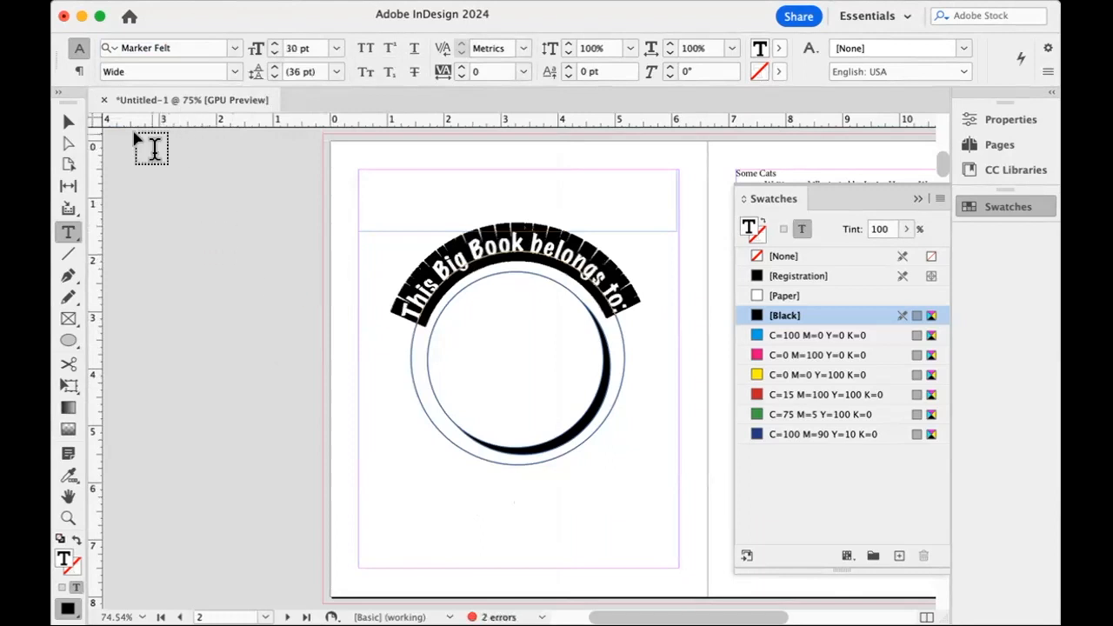
Set the stroke color of the outer circle carrying the curved text to None.
{"action": "left_click", "coordinate": [69, 122]}
{"action": "left_click", "coordinate": [168, 219]}
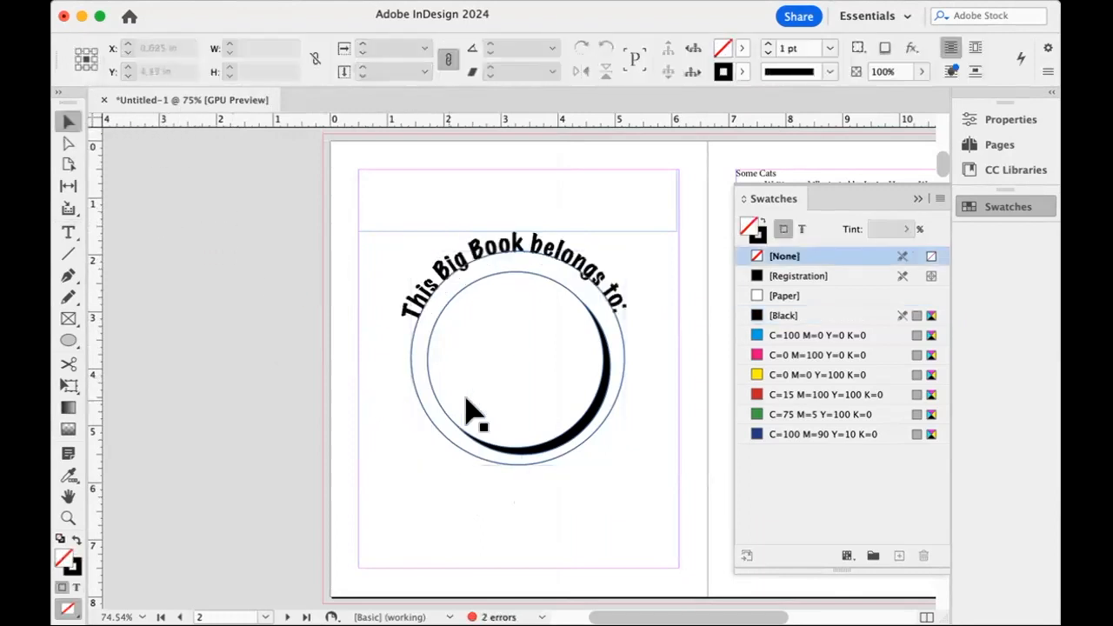
{"action": "left_click", "coordinate": [519, 260]}
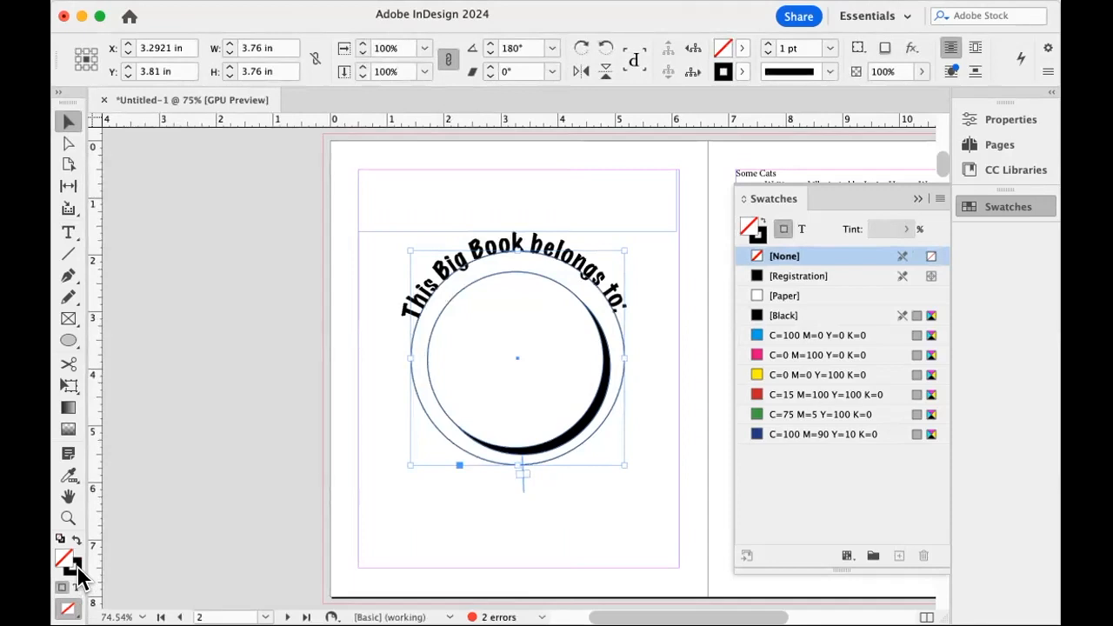
{"action": "left_click", "coordinate": [76, 570]}
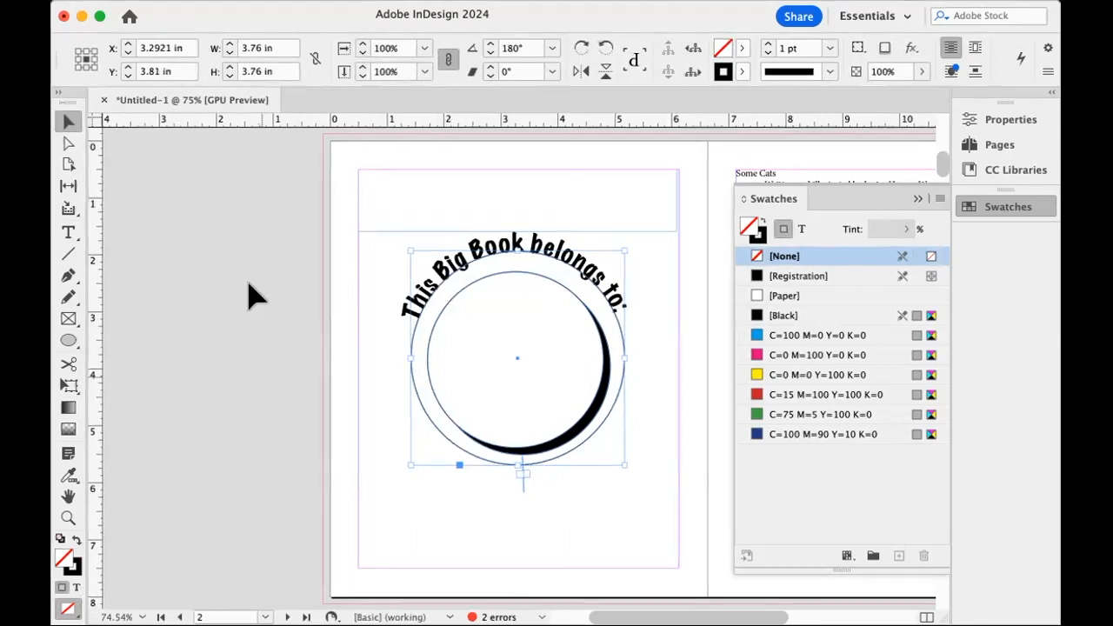
{"action": "left_click", "coordinate": [743, 71]}
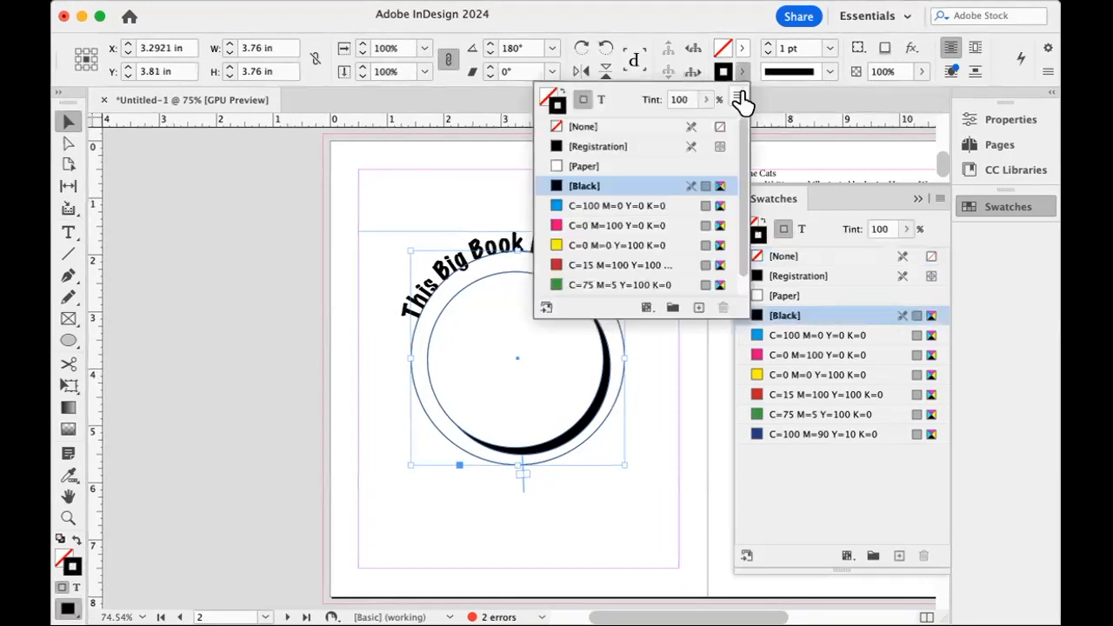
{"action": "left_click", "coordinate": [598, 130]}
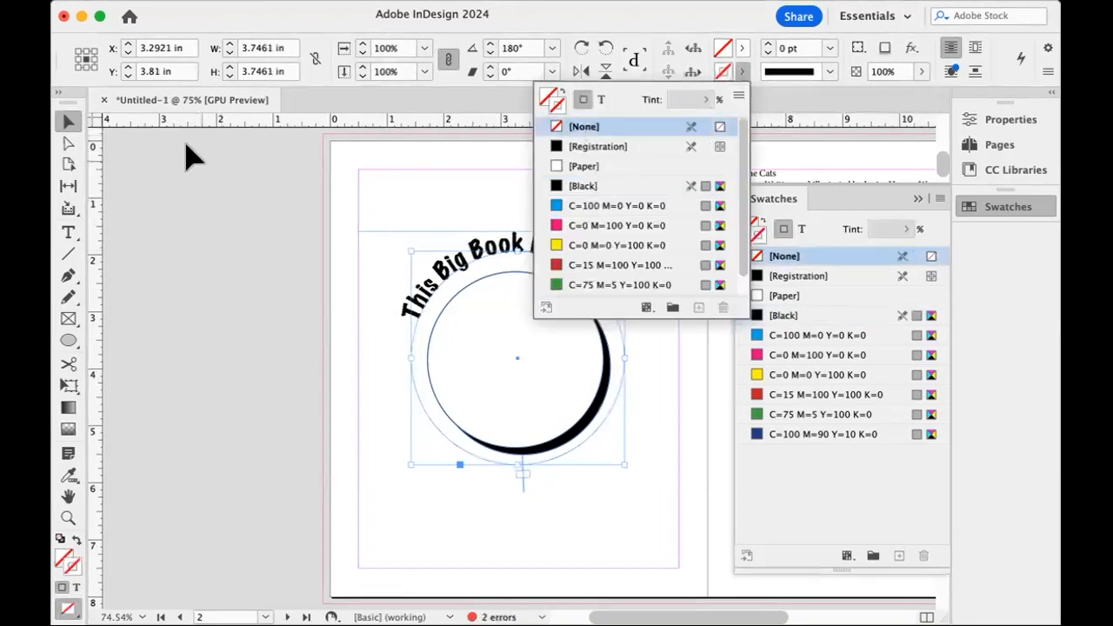
{"action": "left_click", "coordinate": [140, 187]}
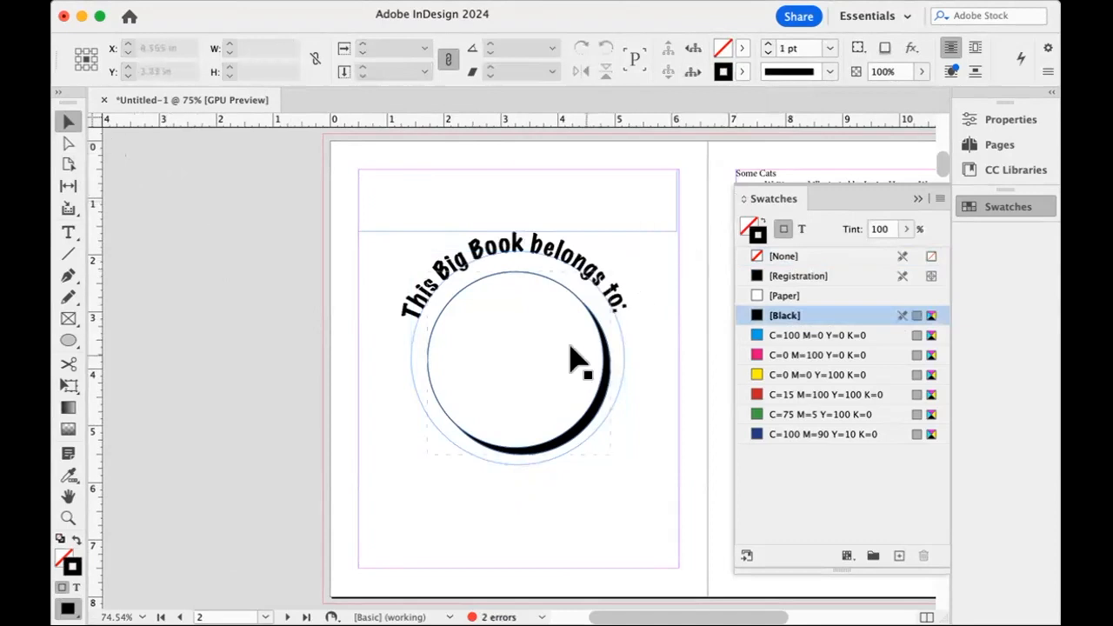
Move the outer text circle down to about Y 3.9 in and preview the page without guides.
{"action": "left_click_drag", "start_coordinate": [540, 251], "coordinate": [540, 257]}
{"action": "left_click", "coordinate": [211, 309]}
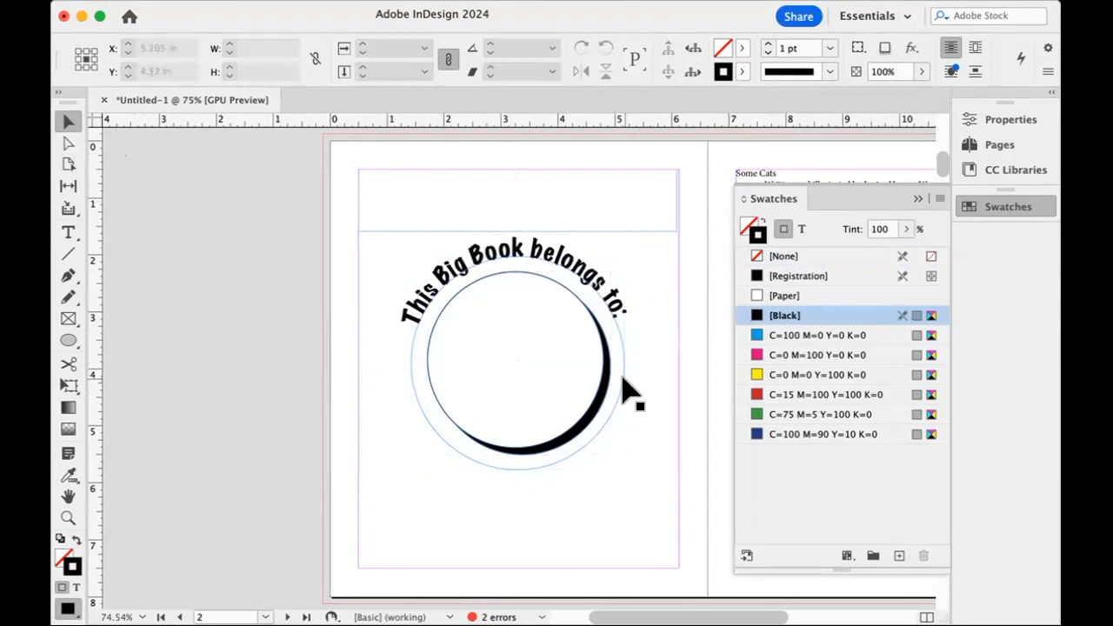
{"action": "left_click_drag", "start_coordinate": [626, 389], "coordinate": [627, 392]}
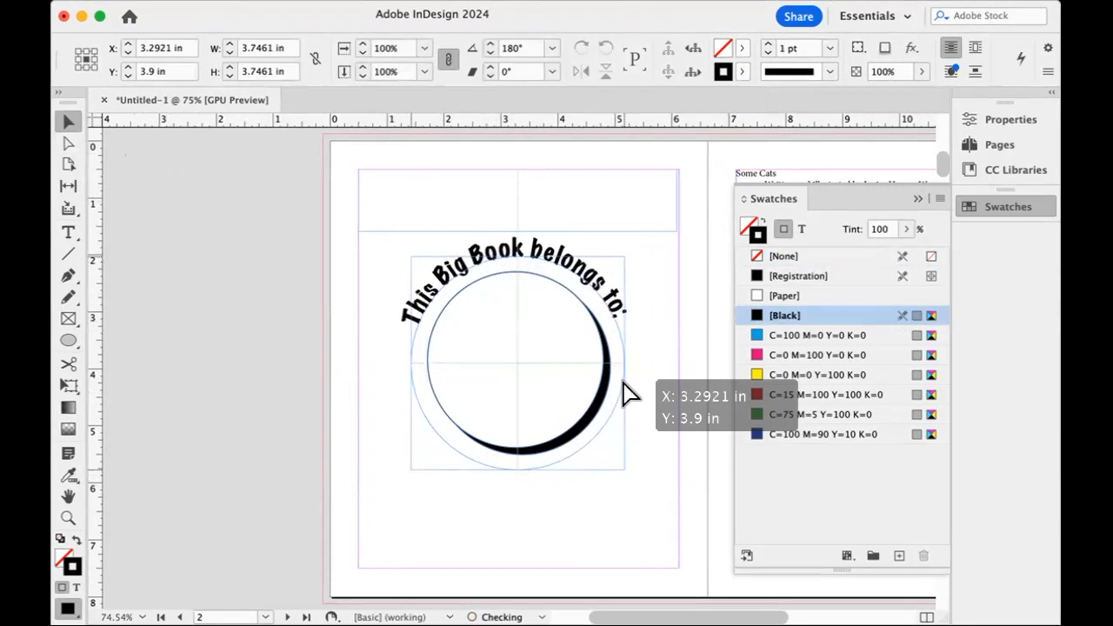
{"action": "left_click_drag", "start_coordinate": [629, 395], "coordinate": [627, 391]}
{"action": "key", "text": "slash"}
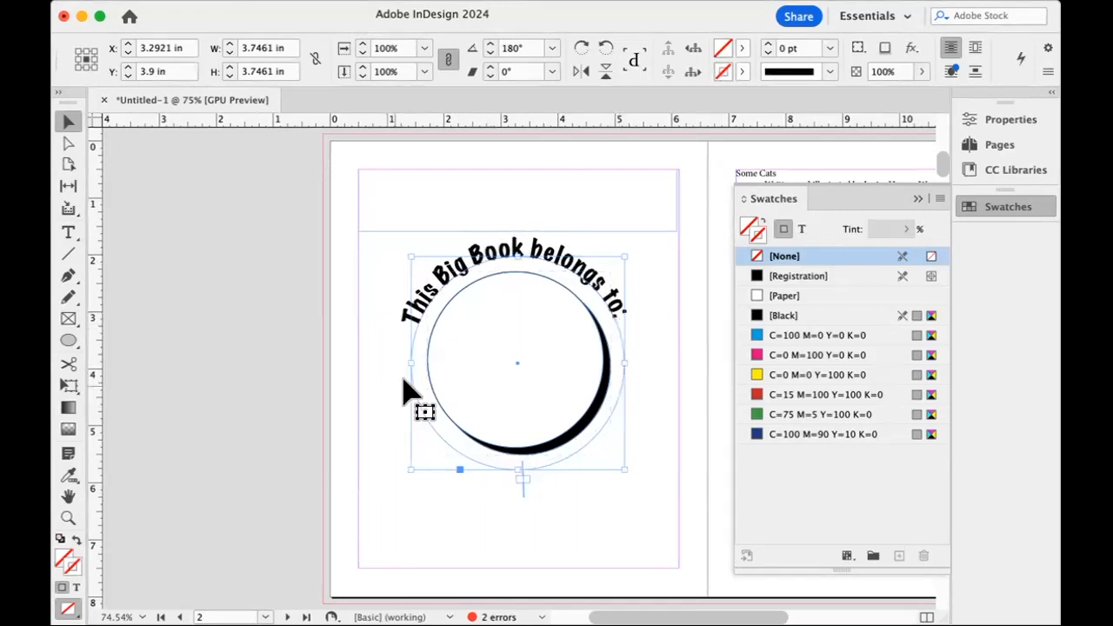
{"action": "left_click", "coordinate": [207, 363]}
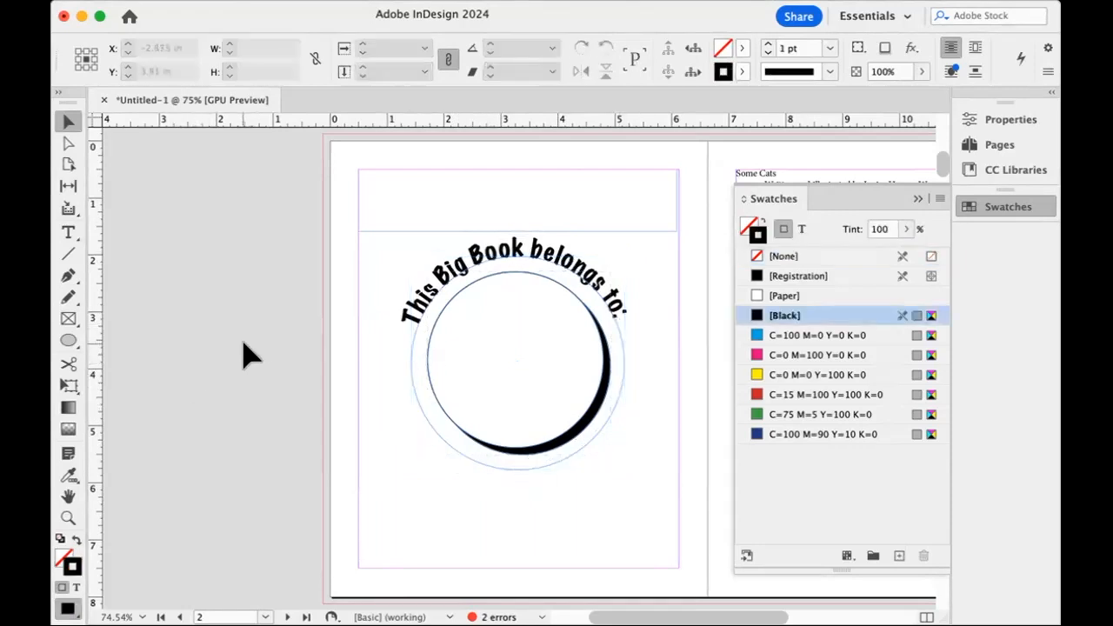
{"action": "key", "text": "w"}
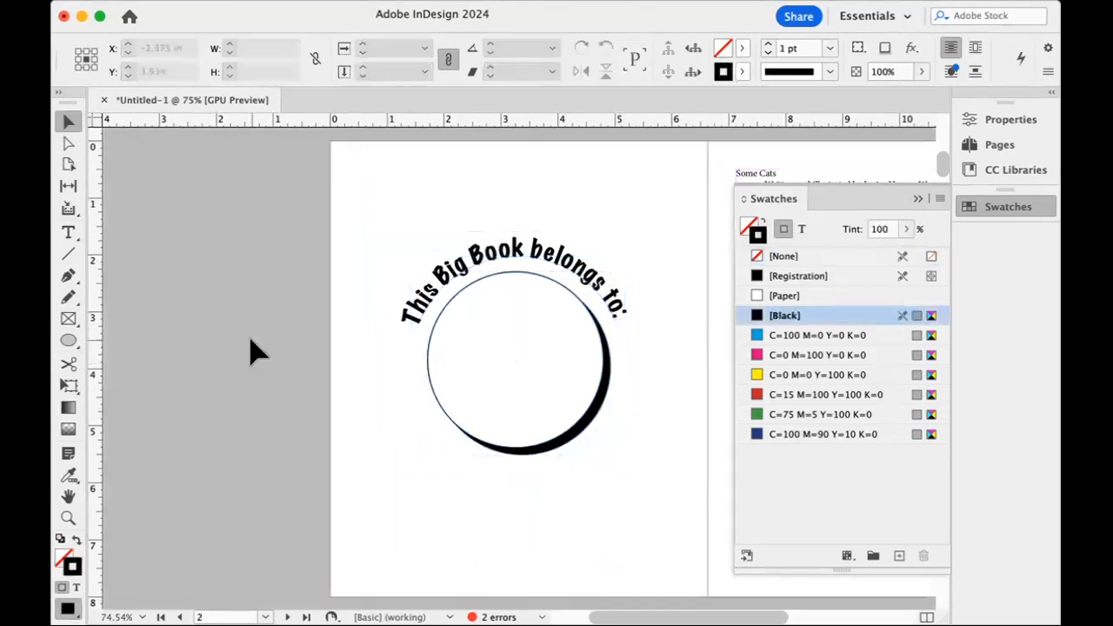
{"action": "key", "text": "w"}
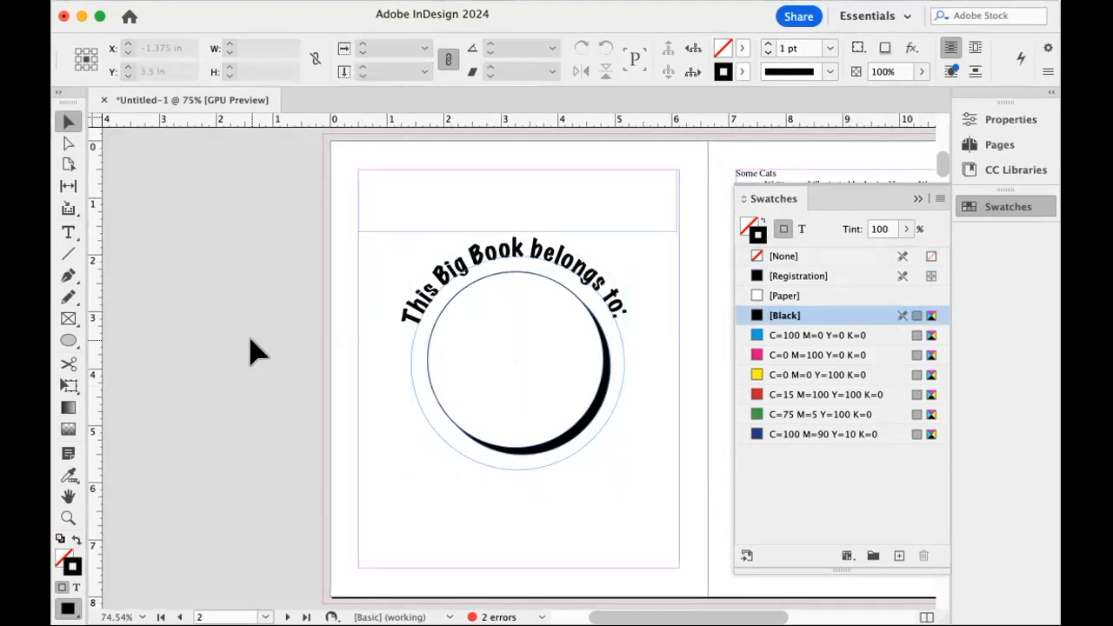
{"action": "scroll", "coordinate": [252, 352], "scroll_direction": "right", "scroll_amount": 10}
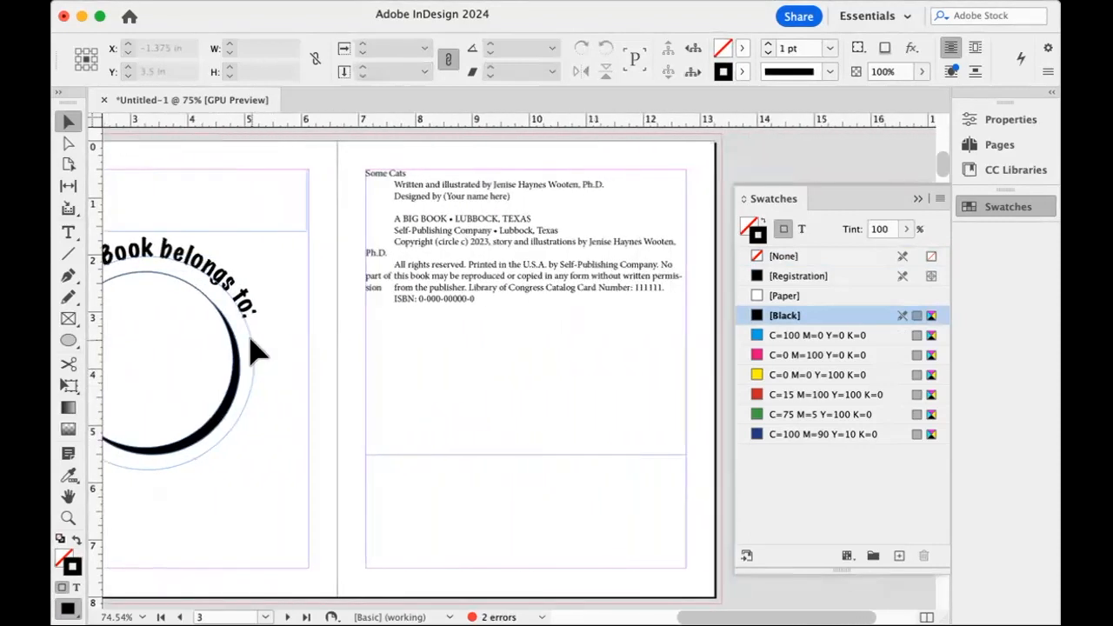
{"action": "left_click", "coordinate": [397, 181]}
{"action": "double_click", "coordinate": [380, 168]}
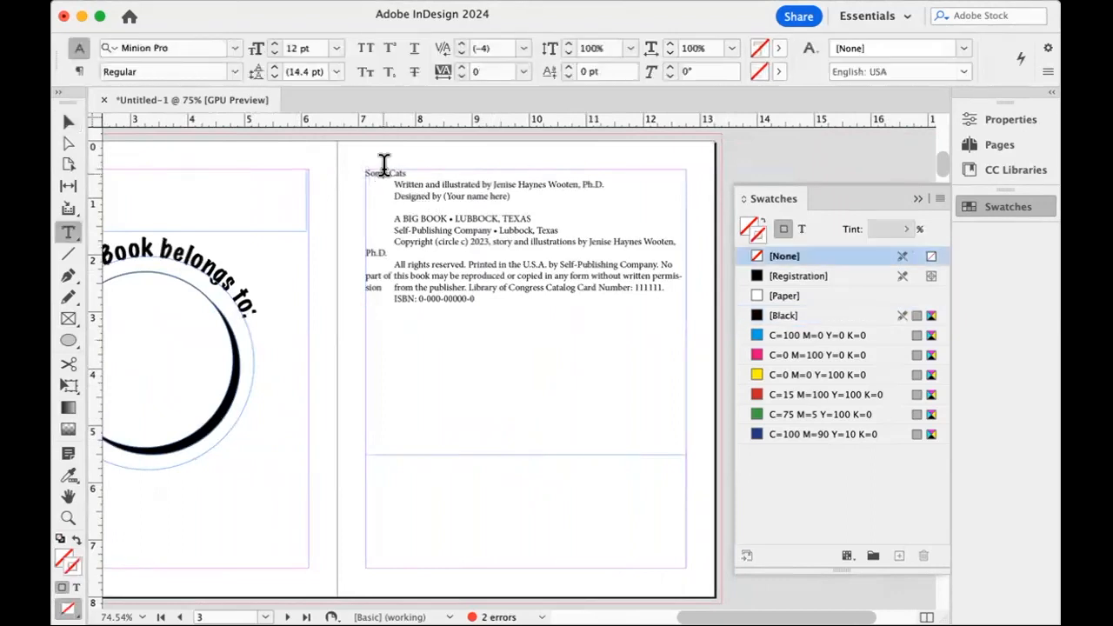
{"action": "left_click_drag", "start_coordinate": [410, 167], "coordinate": [354, 165]}
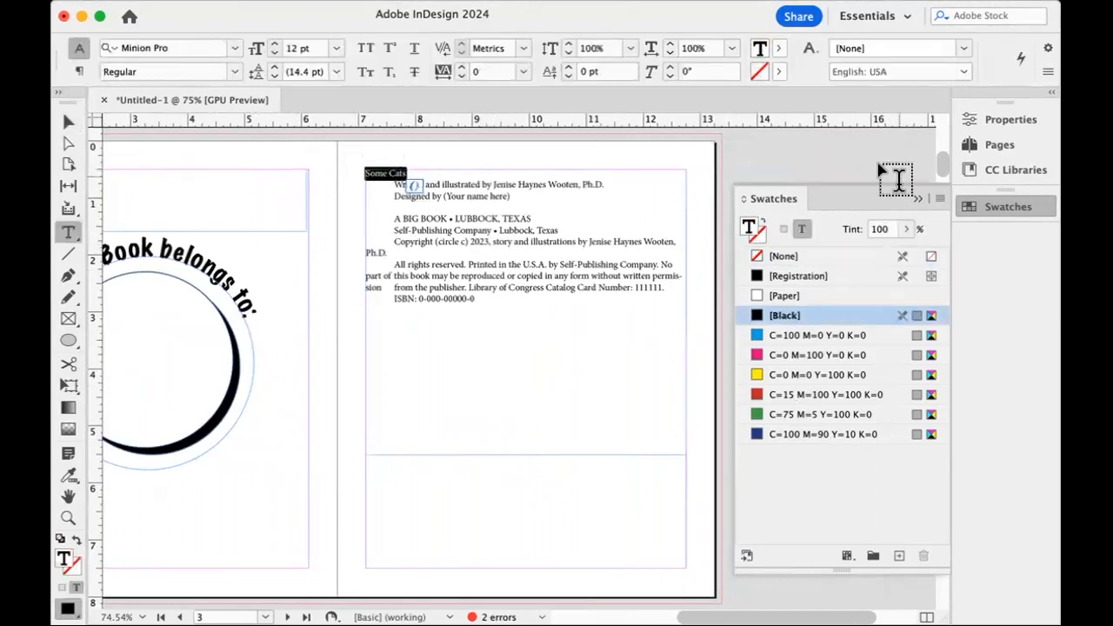
Start a new paragraph style named Headings from the formatting of the curved text on page 2.
{"action": "left_click", "coordinate": [187, 255]}
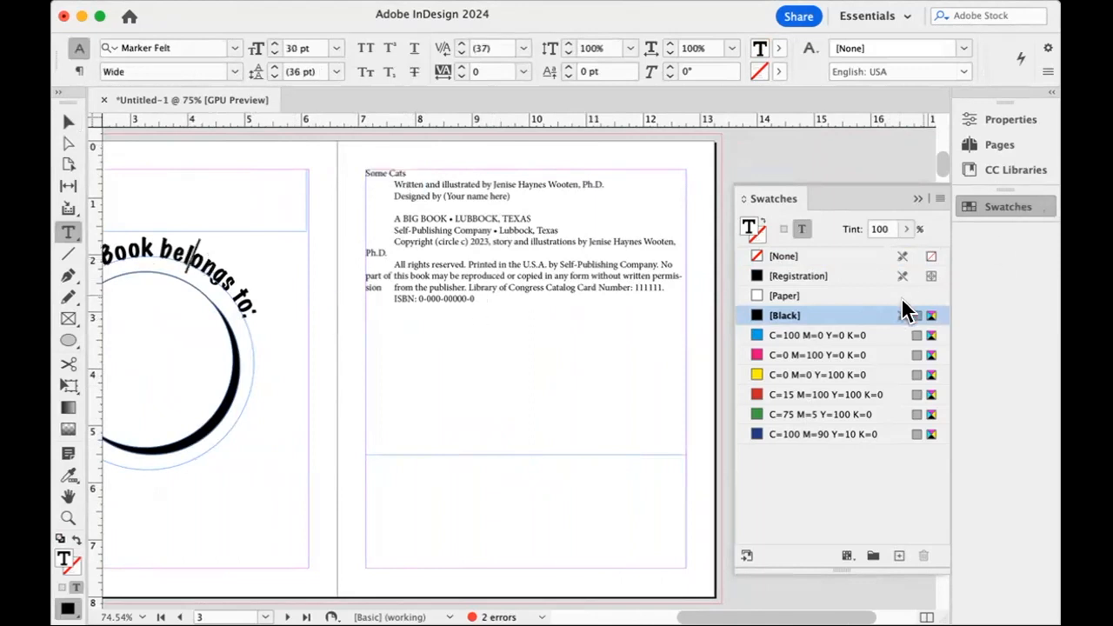
{"action": "left_click", "coordinate": [556, 1]}
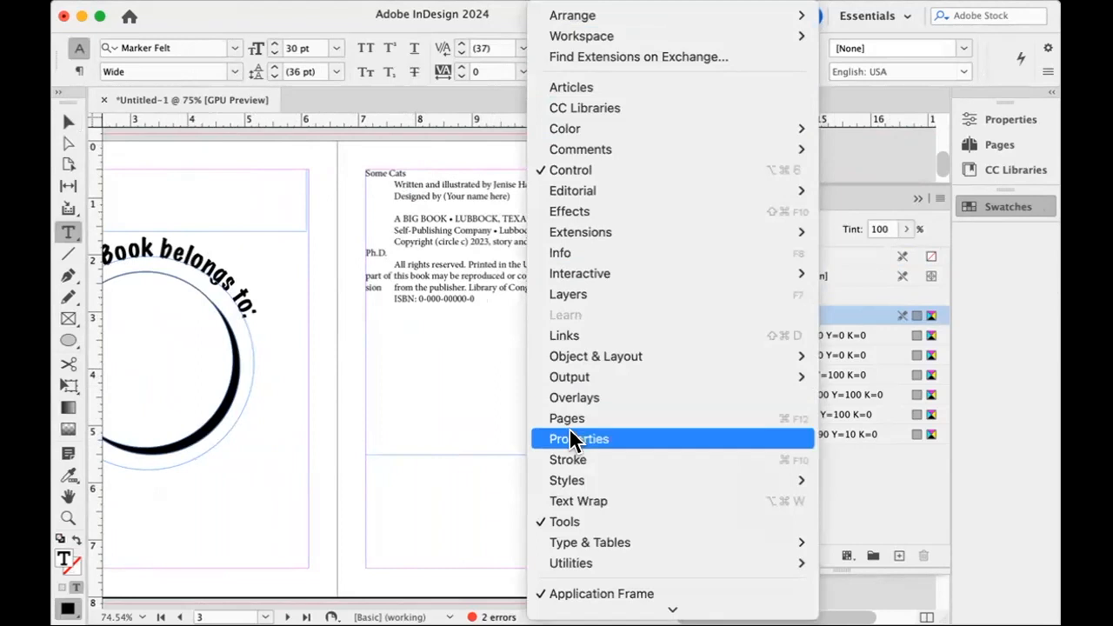
{"action": "mouse_move", "coordinate": [579, 479]}
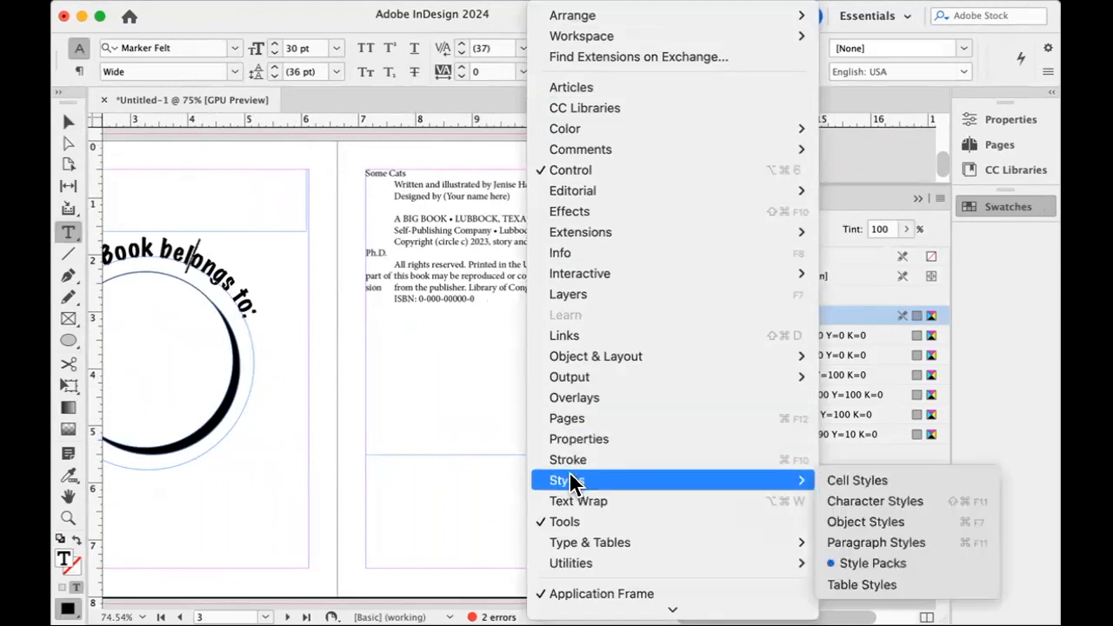
{"action": "left_click", "coordinate": [850, 535]}
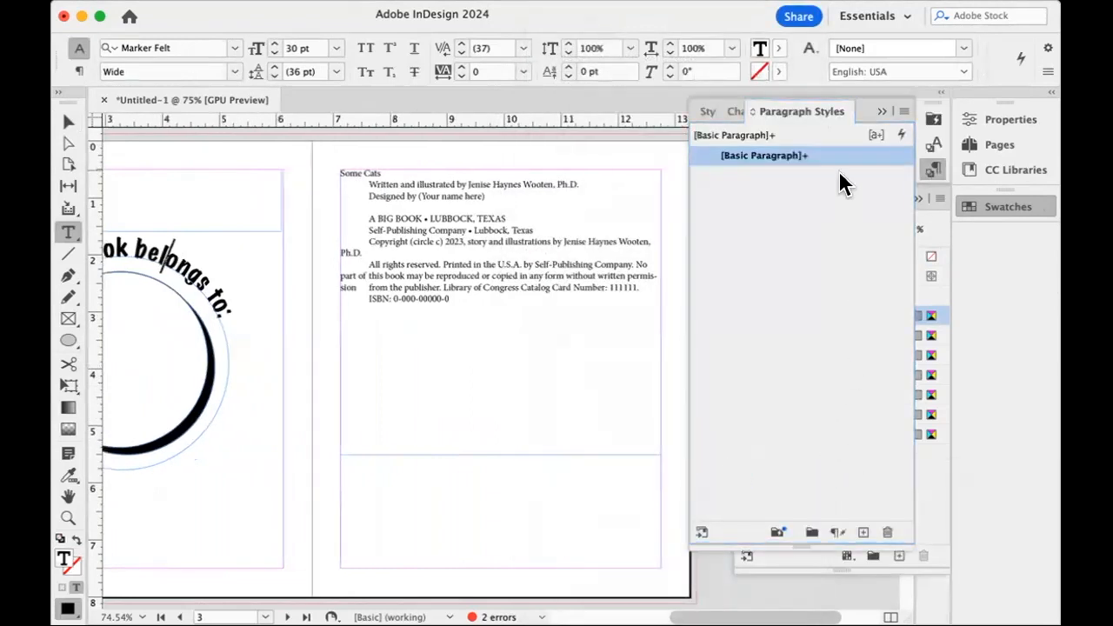
{"action": "left_click", "coordinate": [904, 117]}
{"action": "left_click", "coordinate": [609, 70]}
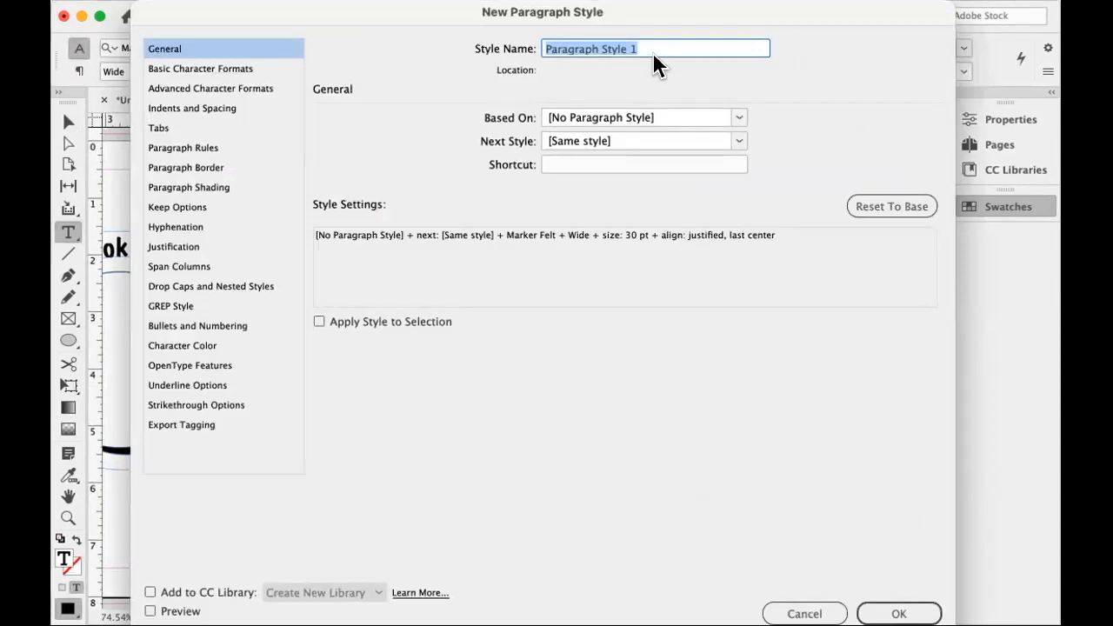
{"action": "type", "text": "Headings"}
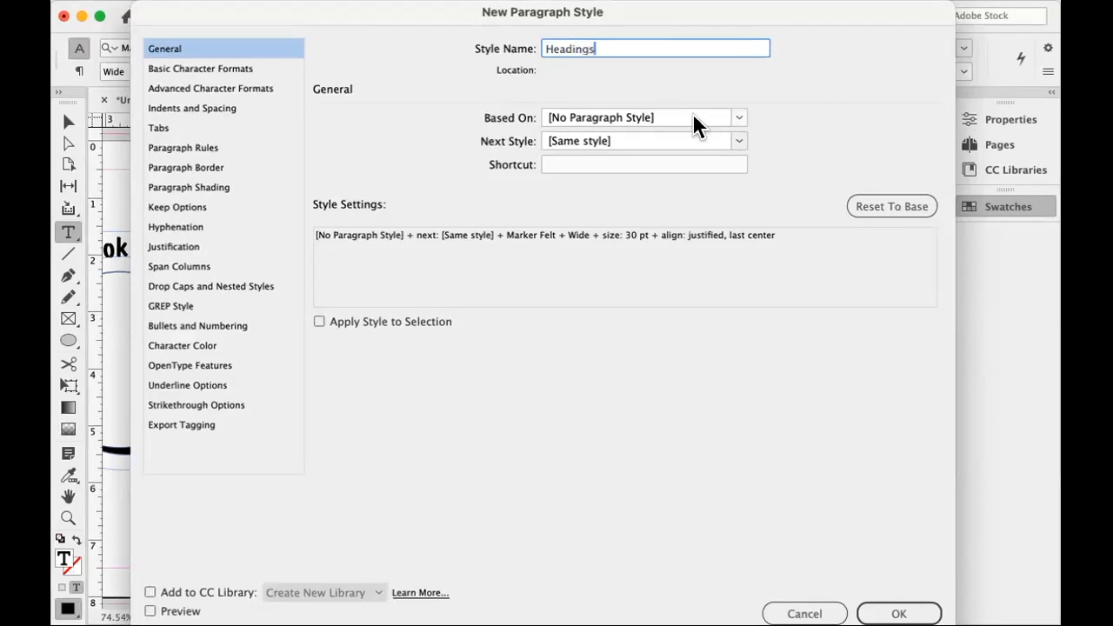
Check the basic character formats of the Headings style, turn off its hyphenation and save the style.
{"action": "left_click", "coordinate": [256, 69]}
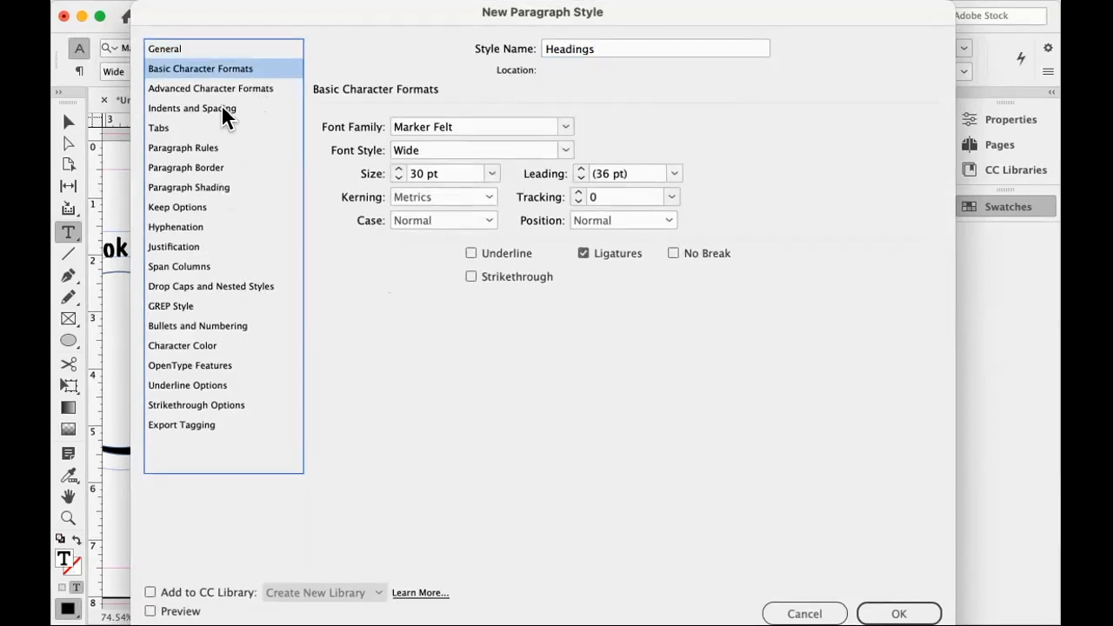
{"action": "left_click", "coordinate": [191, 227]}
{"action": "left_click", "coordinate": [331, 117]}
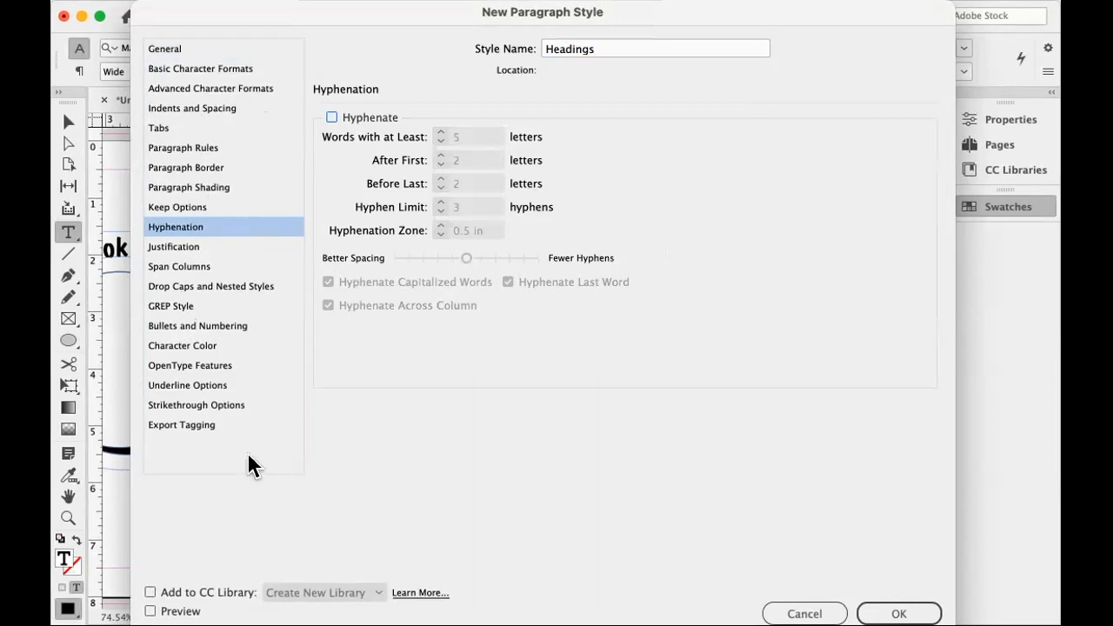
{"action": "left_click", "coordinate": [899, 614]}
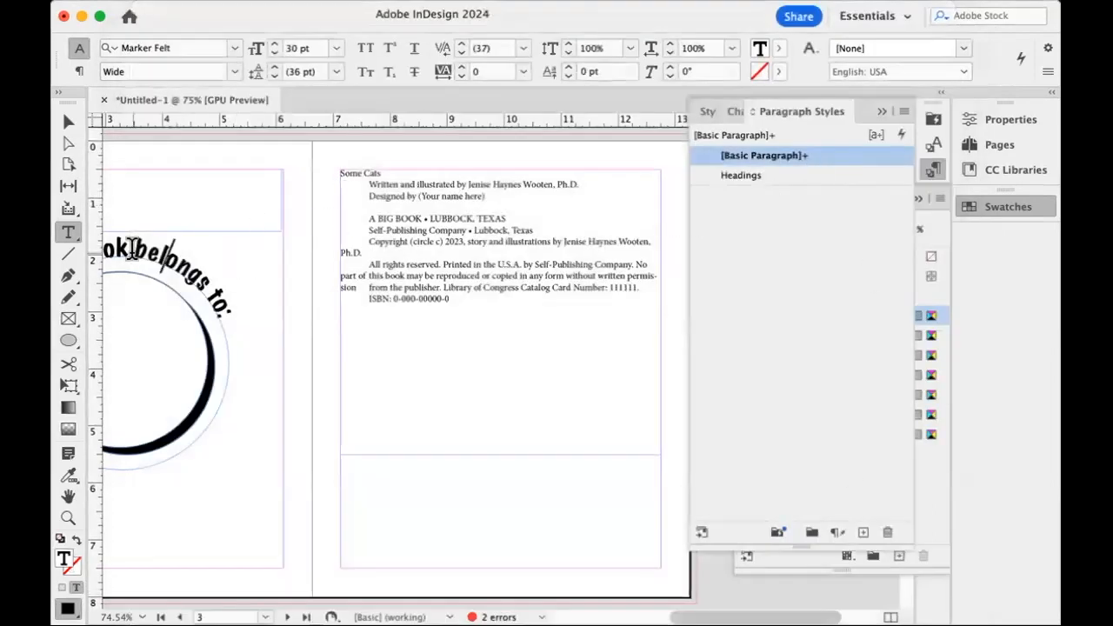
Apply the Headings paragraph style to the curved text on page 2 and the "Some Cats" title on page 3.
{"action": "left_click", "coordinate": [727, 176]}
{"action": "scroll", "coordinate": [258, 345], "scroll_direction": "left", "scroll_amount": 3}
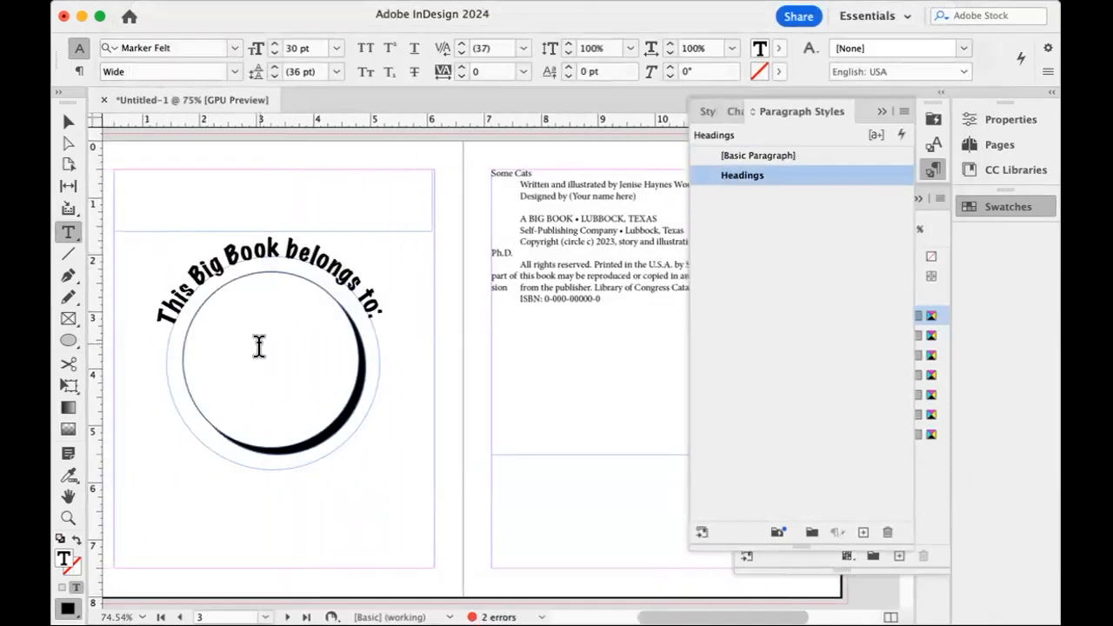
{"action": "scroll", "coordinate": [275, 311], "scroll_direction": "right", "scroll_amount": 1}
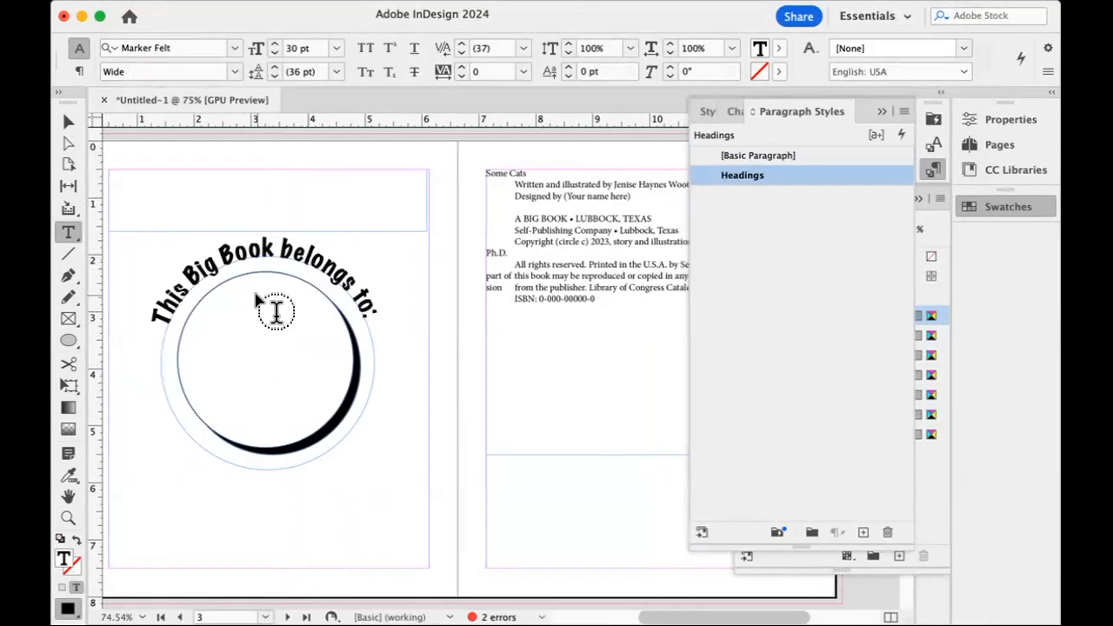
{"action": "scroll", "coordinate": [276, 311], "scroll_direction": "right", "scroll_amount": 5}
{"action": "left_click", "coordinate": [388, 169]}
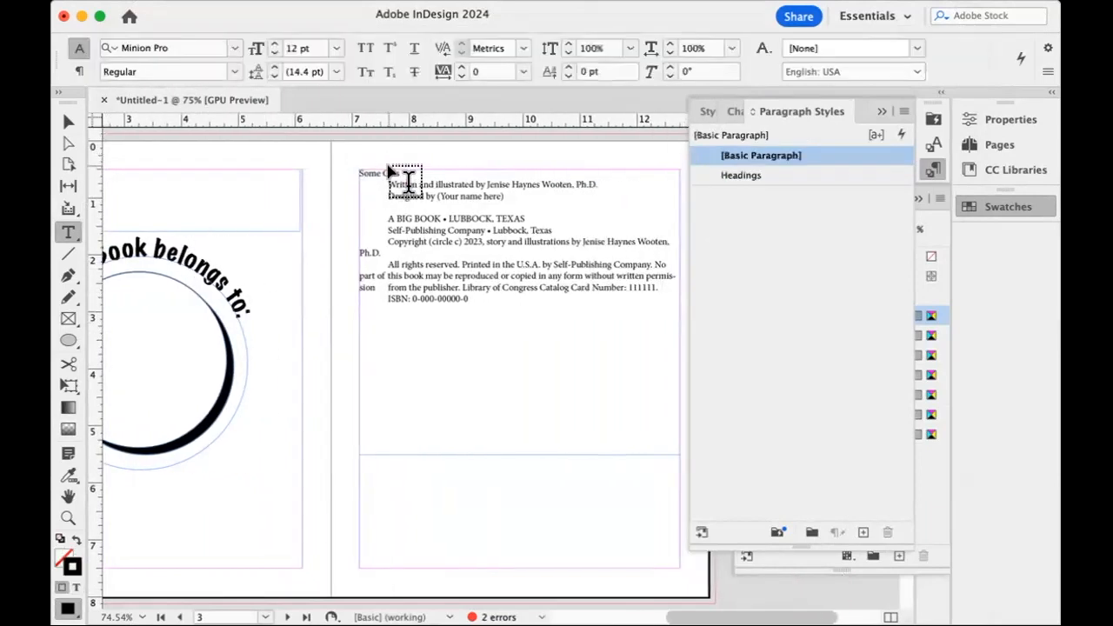
{"action": "left_click_drag", "start_coordinate": [393, 168], "coordinate": [391, 169]}
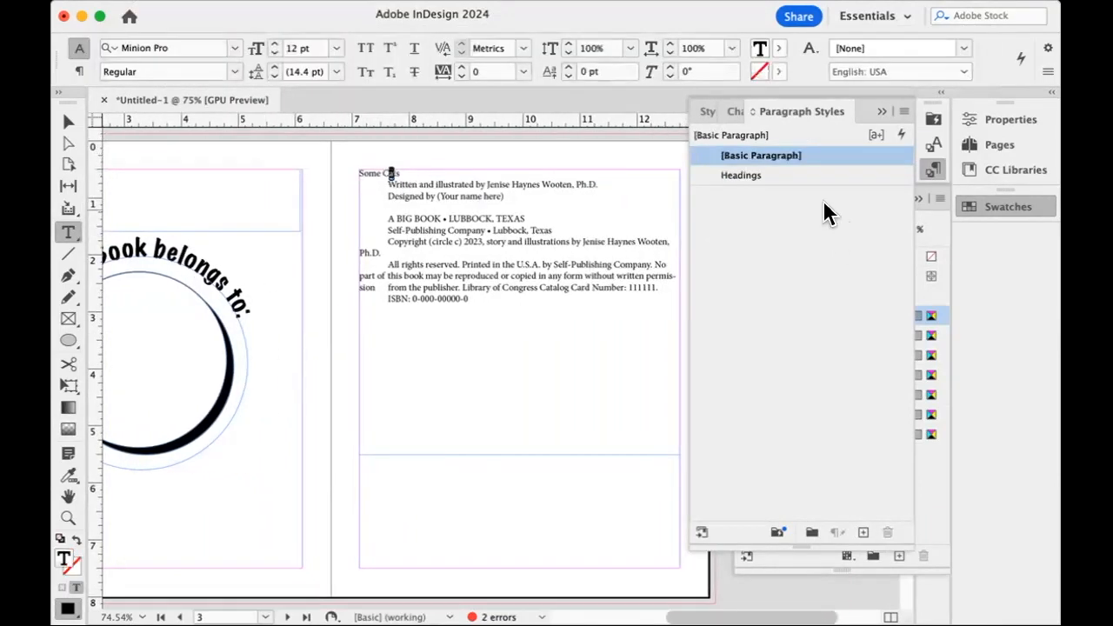
{"action": "left_click", "coordinate": [786, 174]}
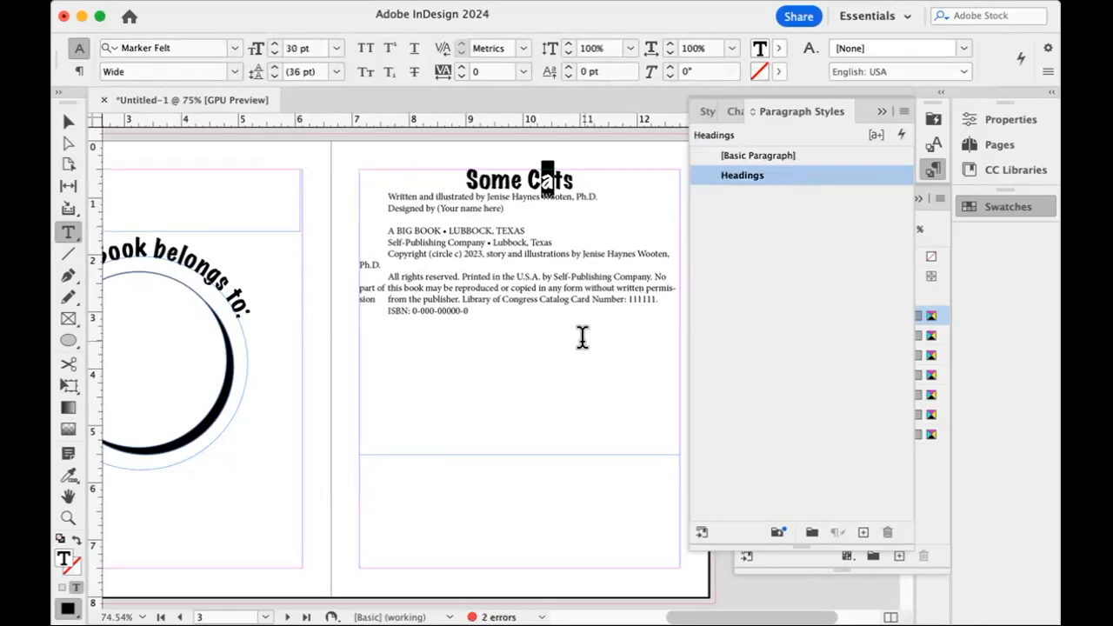
Insert a paragraph break before the "Written and illustrated by" line on page 3, after its leading tab.
{"action": "left_click", "coordinate": [380, 191]}
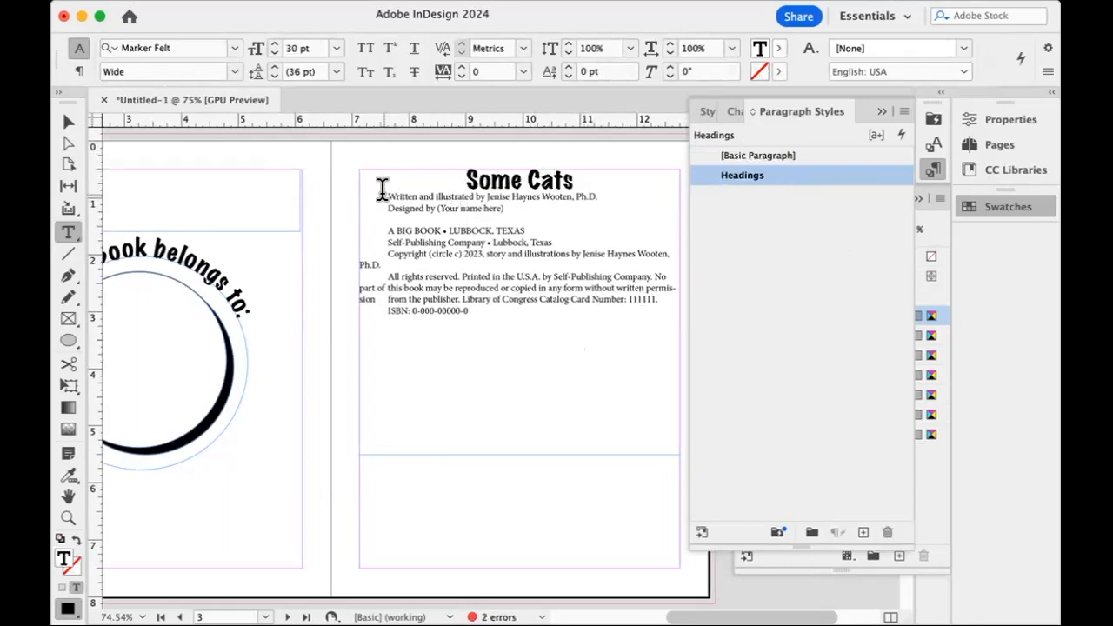
{"action": "key", "text": "shift+Return"}
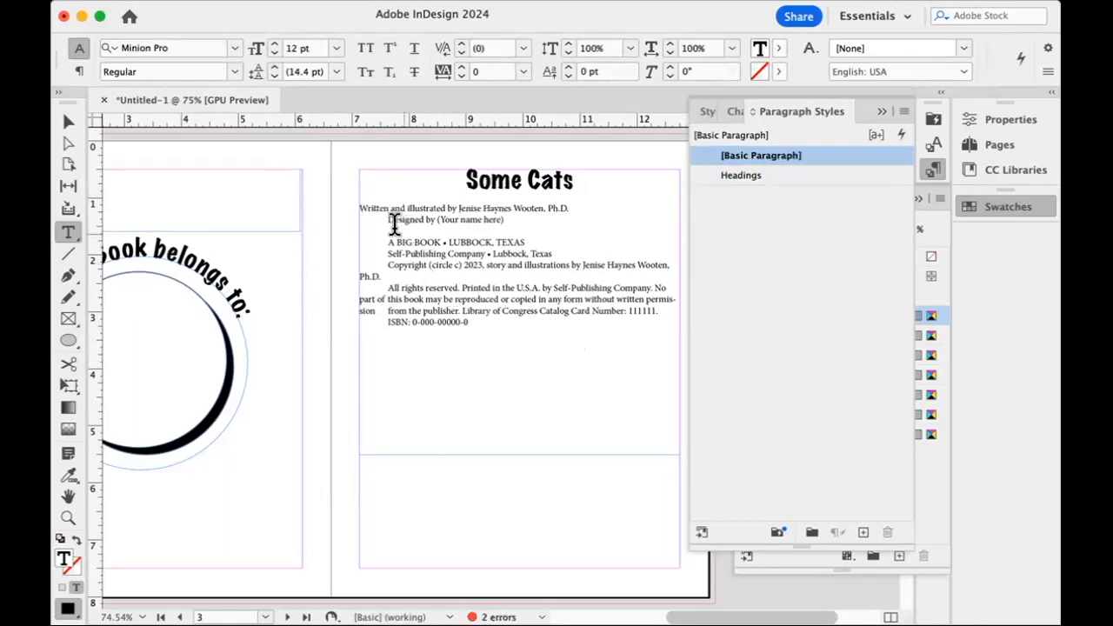
{"action": "left_click_drag", "start_coordinate": [388, 219], "coordinate": [344, 216]}
Deselect the page 3 text frame and show hidden characters to examine the tabs and paragraph marks in its text.
{"action": "left_click", "coordinate": [68, 122]}
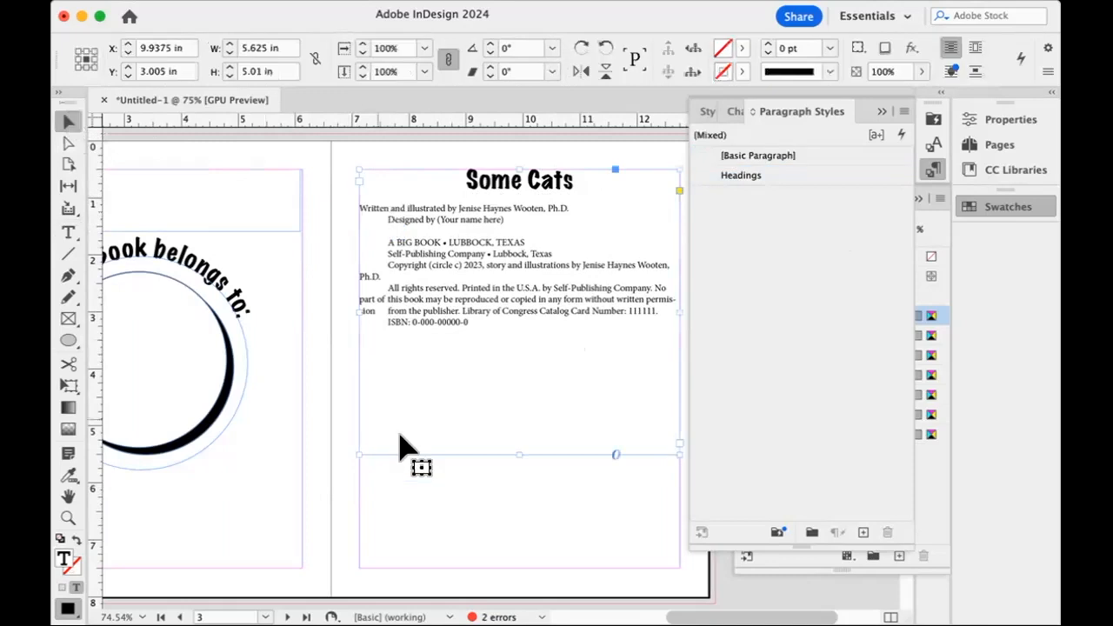
{"action": "left_click", "coordinate": [426, 495]}
{"action": "left_click", "coordinate": [288, 2]}
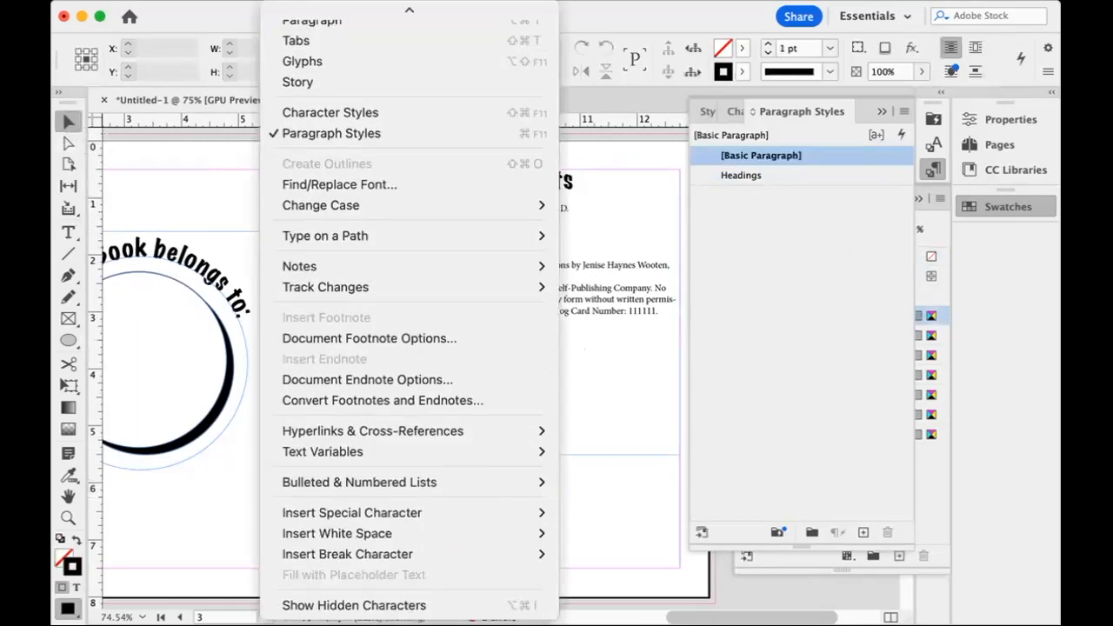
{"action": "left_click", "coordinate": [397, 604]}
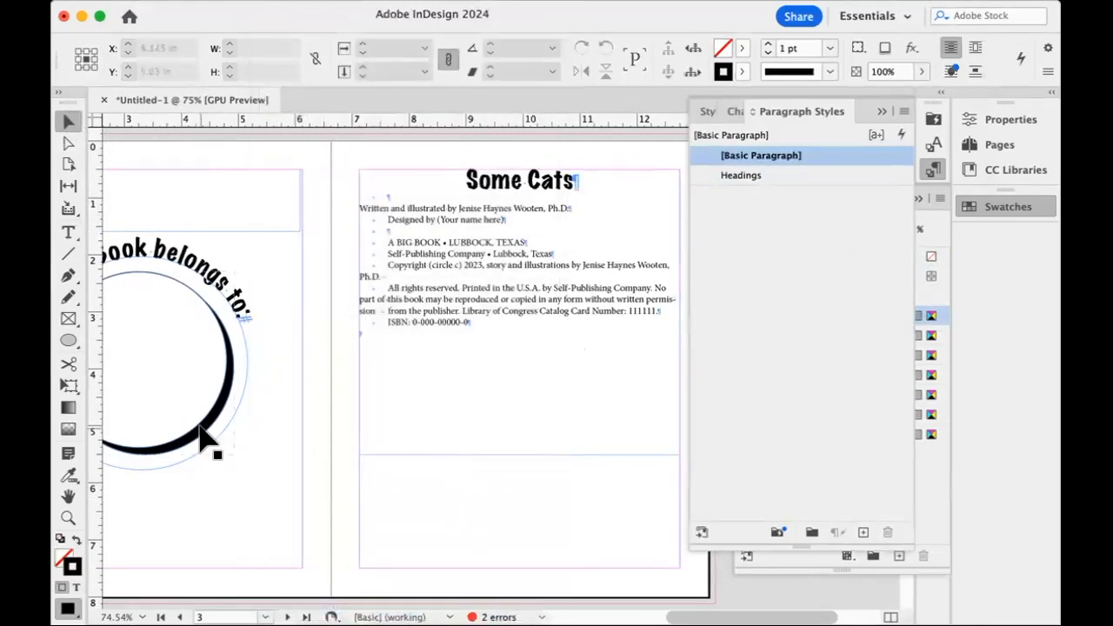
{"action": "key", "text": "super+equal"}
{"action": "key", "text": "super+equal"}
{"action": "key", "text": "super+equal"}
{"action": "scroll", "coordinate": [200, 425], "scroll_direction": "up", "scroll_amount": 6}
{"action": "scroll", "coordinate": [200, 439], "scroll_direction": "down", "scroll_amount": 3}
{"action": "scroll", "coordinate": [200, 439], "scroll_direction": "left", "scroll_amount": 3}
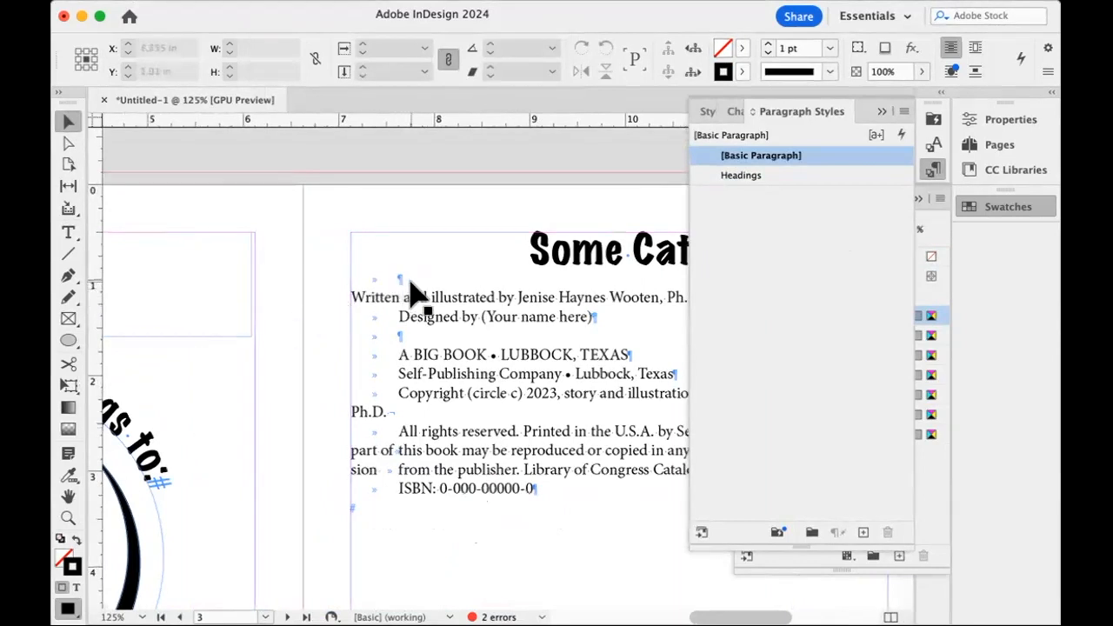
Delete the leading tabs from the two blank lines, the "Designed by" line and the "A BIG BOOK" line on page 3.
{"action": "left_click", "coordinate": [387, 293]}
{"action": "double_click", "coordinate": [385, 280]}
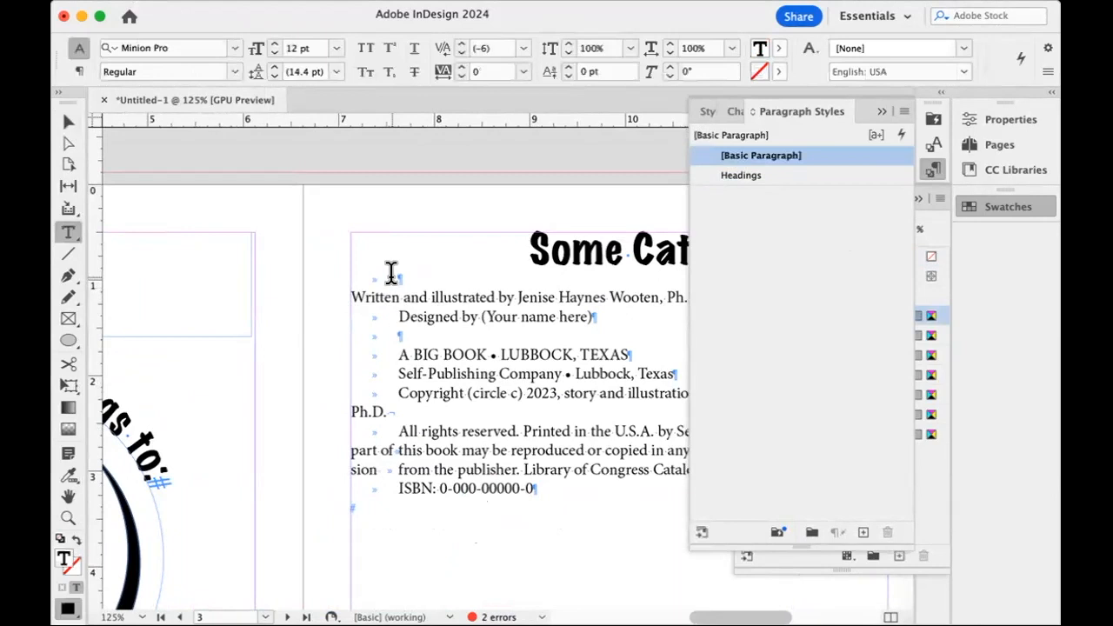
{"action": "double_click", "coordinate": [391, 275]}
{"action": "left_click_drag", "start_coordinate": [390, 275], "coordinate": [232, 375]}
{"action": "key", "text": "BackSpace"}
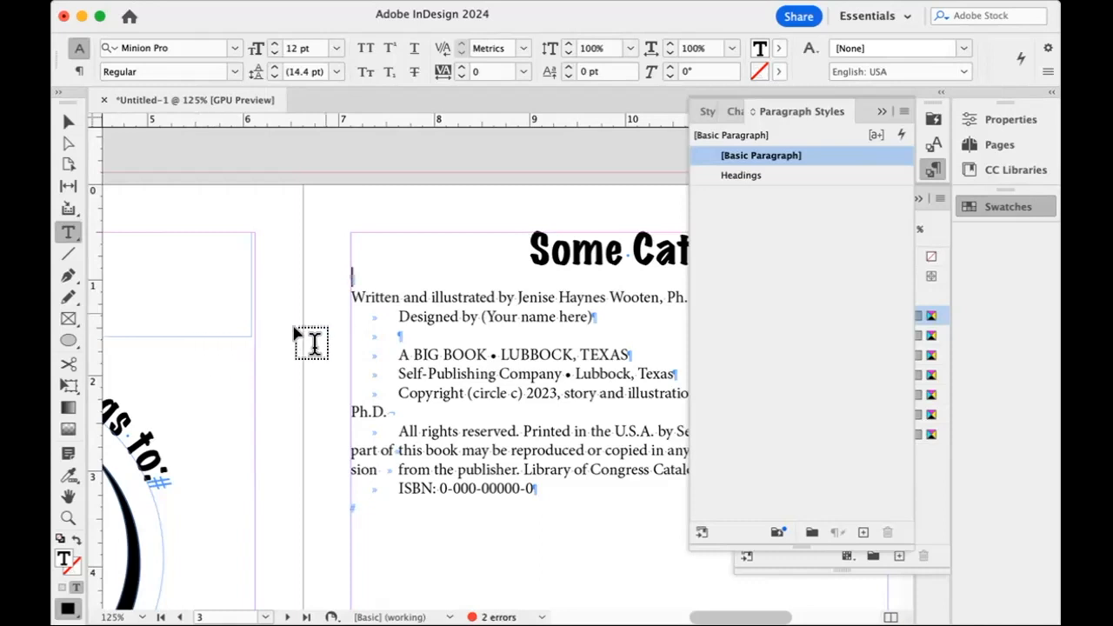
{"action": "left_click_drag", "start_coordinate": [395, 315], "coordinate": [323, 357]}
{"action": "key", "text": "BackSpace"}
{"action": "key", "text": "BackSpace"}
Delete the leading tabs from the Self-Publishing, Copyright, "All rights reserved" and ISBN lines, and collapse the Paragraph Styles and Swatches panels.
{"action": "key", "text": "BackSpace"}
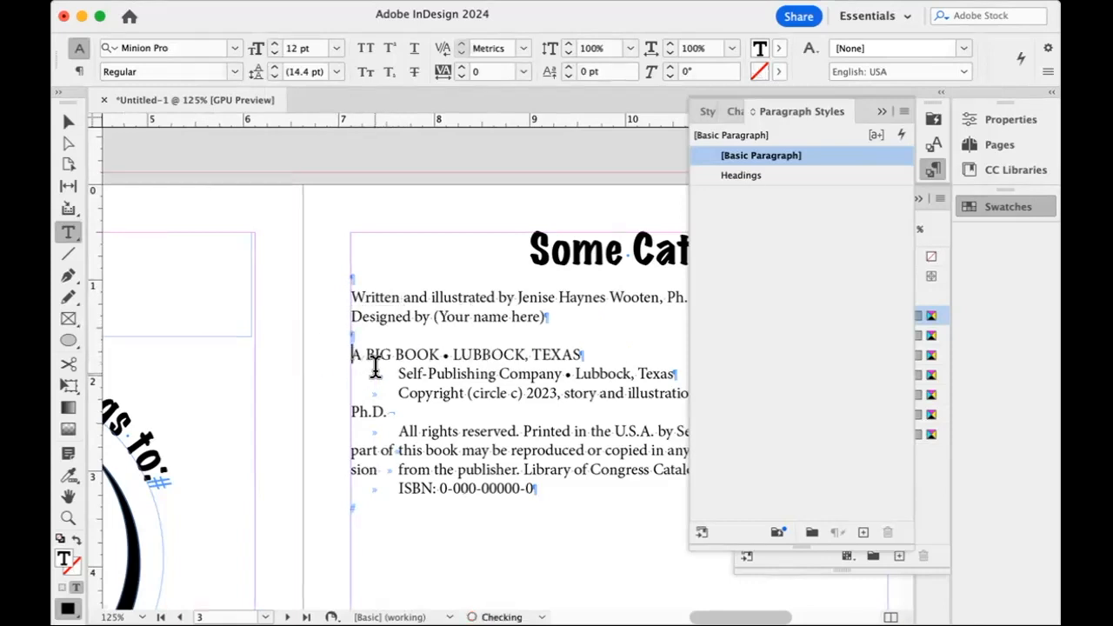
{"action": "left_click_drag", "start_coordinate": [395, 374], "coordinate": [339, 388]}
{"action": "key", "text": "BackSpace"}
{"action": "key", "text": "BackSpace"}
{"action": "left_click_drag", "start_coordinate": [393, 413], "coordinate": [340, 416]}
{"action": "key", "text": "BackSpace"}
{"action": "left_click_drag", "start_coordinate": [394, 469], "coordinate": [343, 466]}
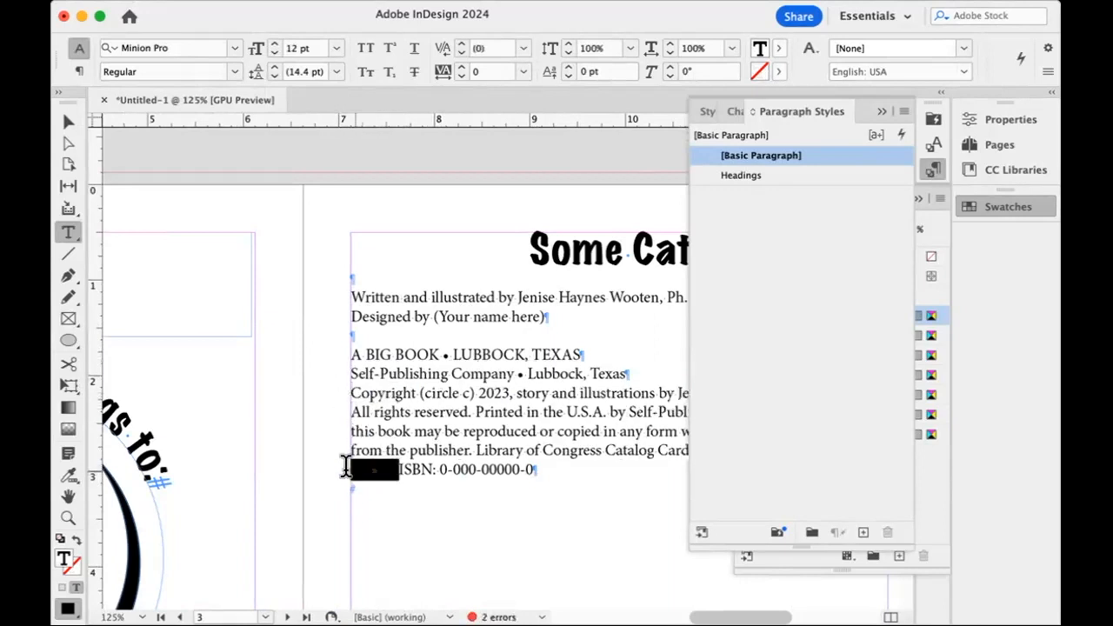
{"action": "key", "text": "BackSpace"}
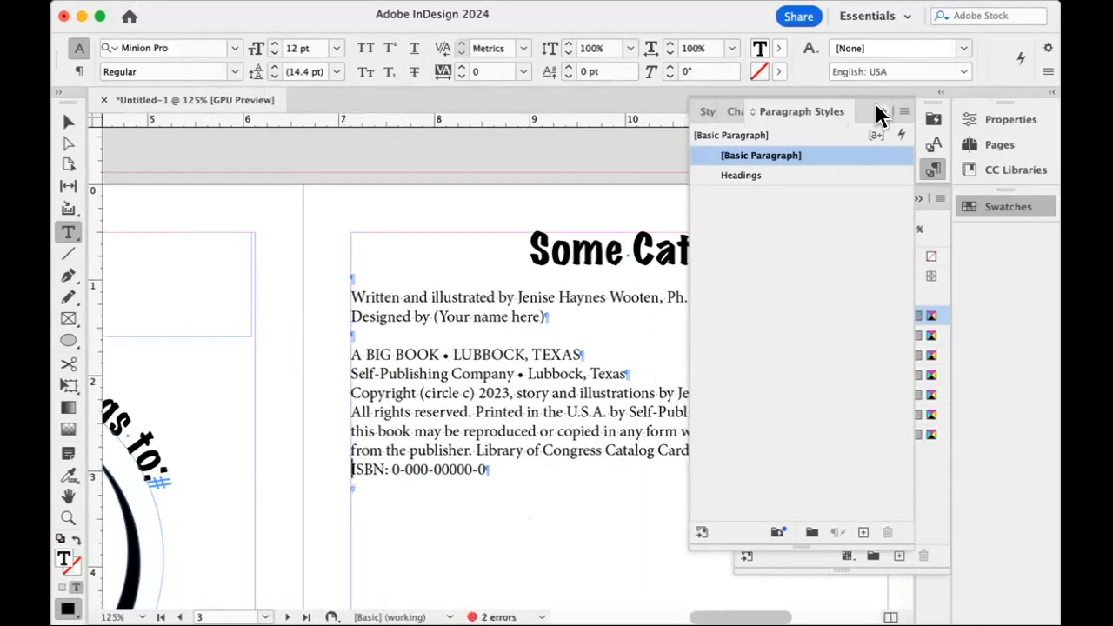
{"action": "left_click", "coordinate": [878, 112]}
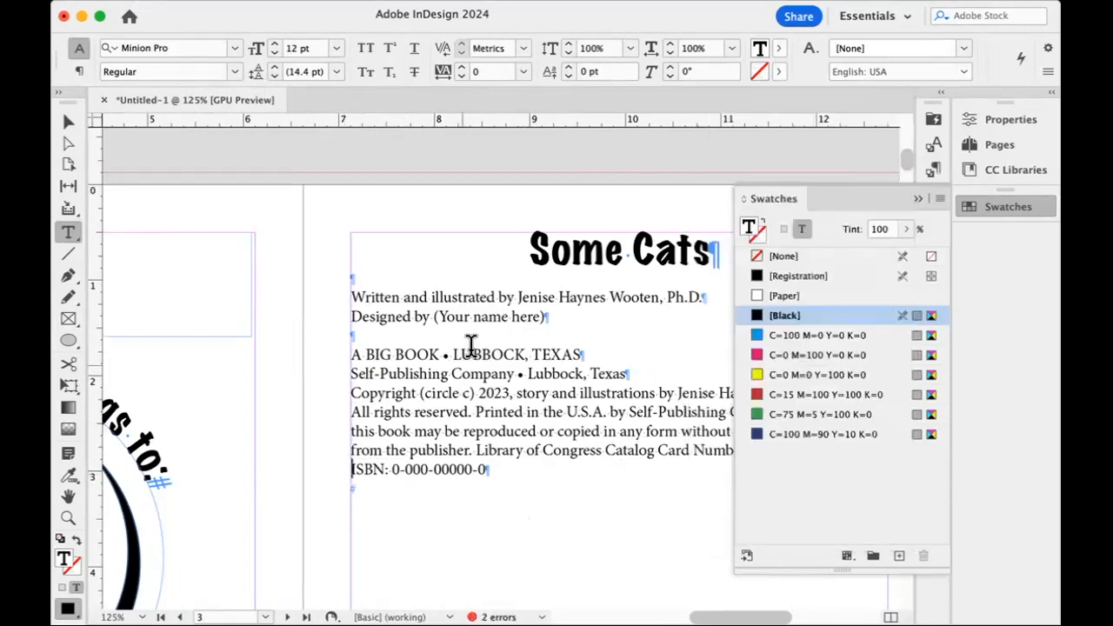
{"action": "left_click", "coordinate": [917, 199]}
Try Futura Medium on the text from the "Written and illustrated by" line through the ISBN line on page 3.
{"action": "left_click", "coordinate": [392, 300]}
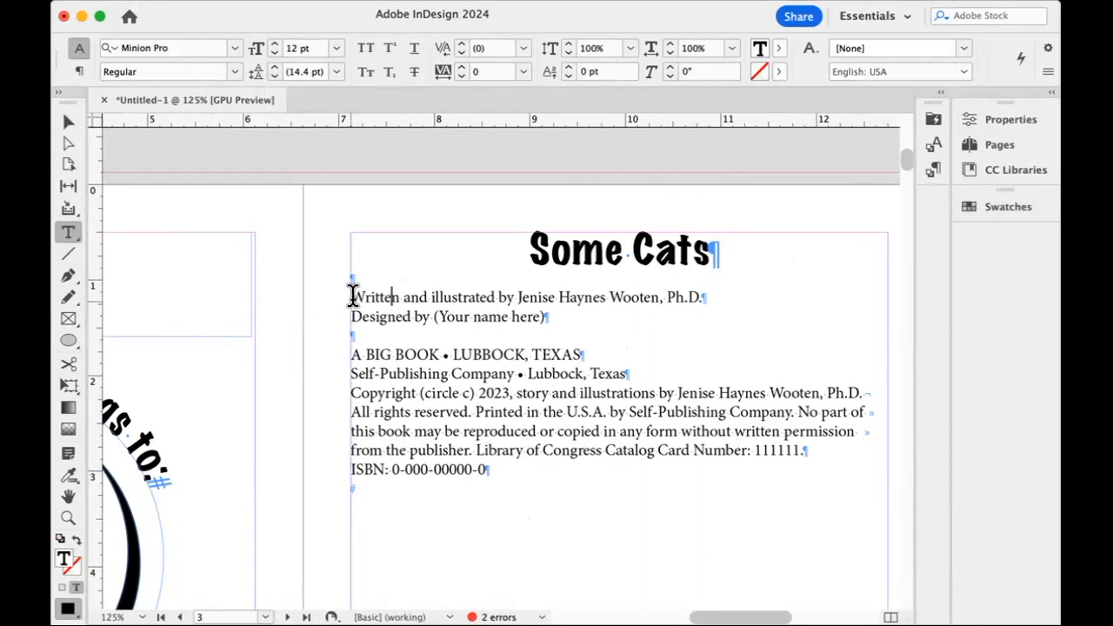
{"action": "left_click_drag", "start_coordinate": [352, 295], "coordinate": [523, 467]}
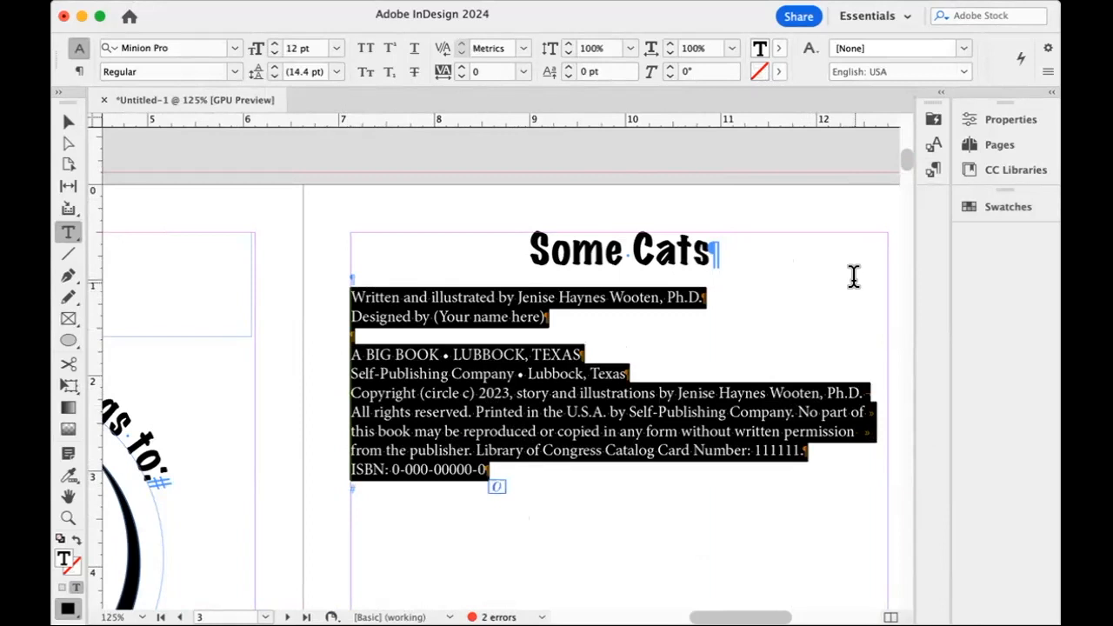
{"action": "left_click", "coordinate": [231, 48]}
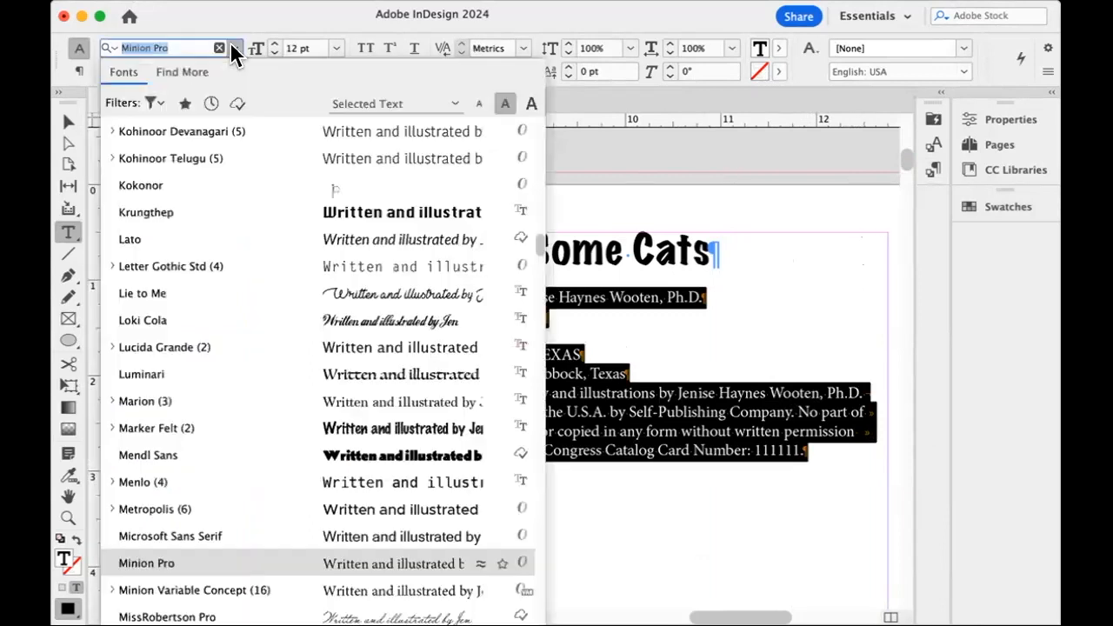
{"action": "scroll", "coordinate": [238, 219], "scroll_direction": "up", "scroll_amount": 15}
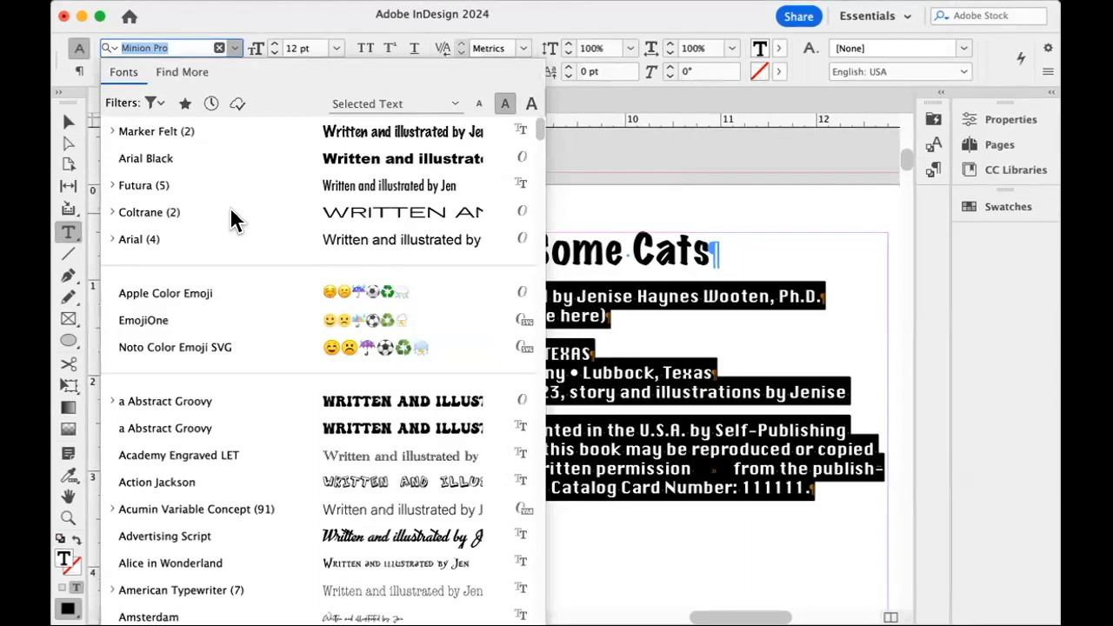
{"action": "left_click", "coordinate": [111, 185]}
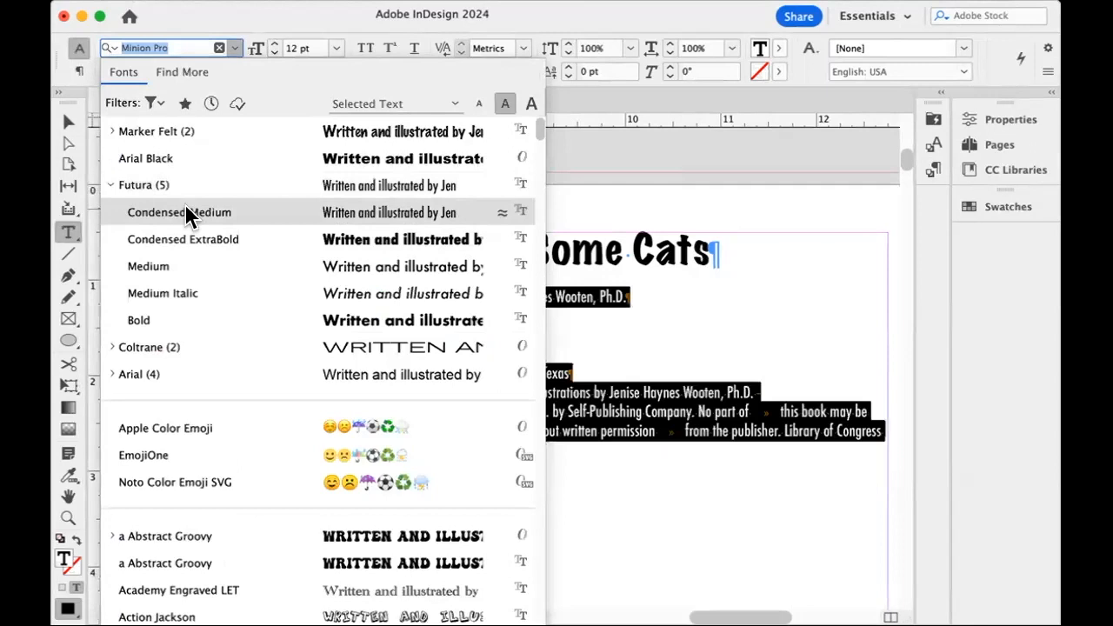
{"action": "left_click", "coordinate": [179, 263]}
{"action": "left_click", "coordinate": [416, 372]}
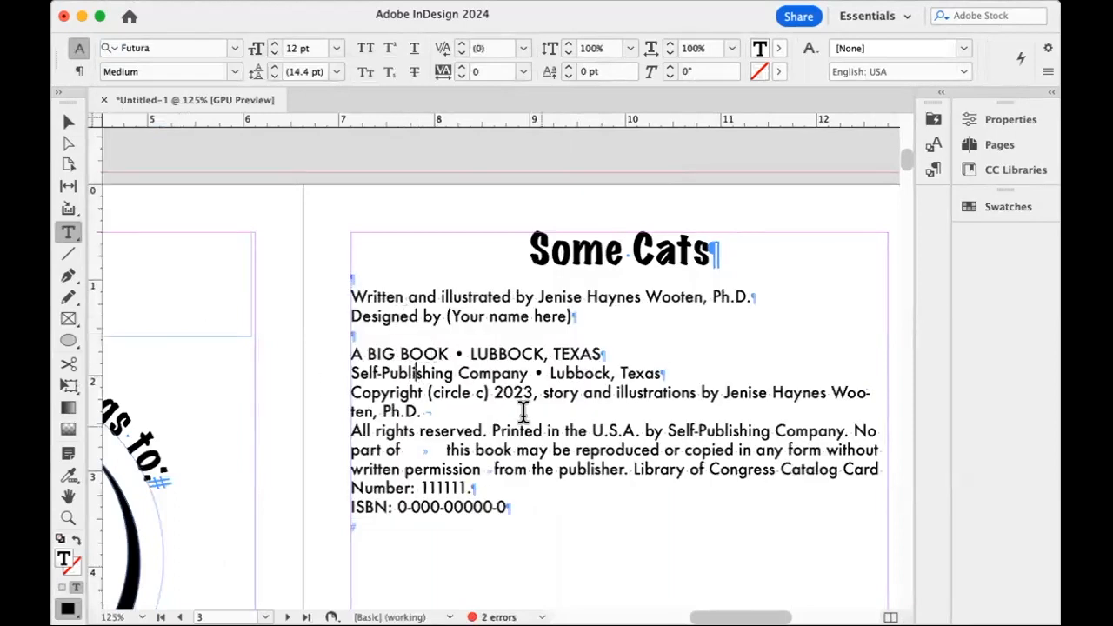
Try Arial Black on all the text below the "Some Cats" title and check its available font styles.
{"action": "left_click_drag", "start_coordinate": [537, 503], "coordinate": [334, 293]}
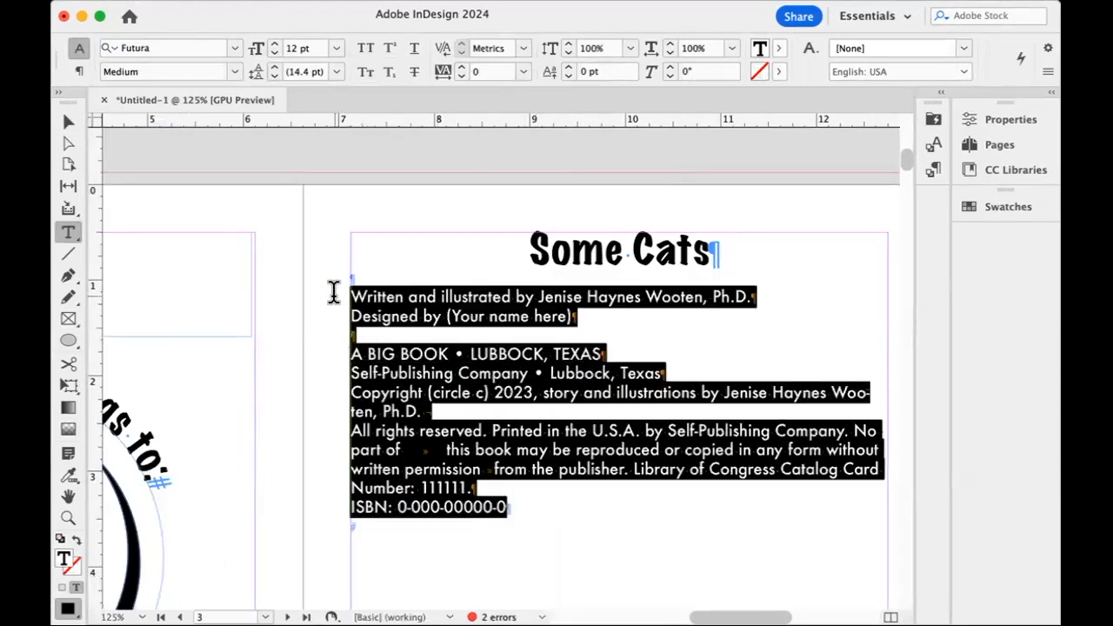
{"action": "left_click", "coordinate": [233, 48]}
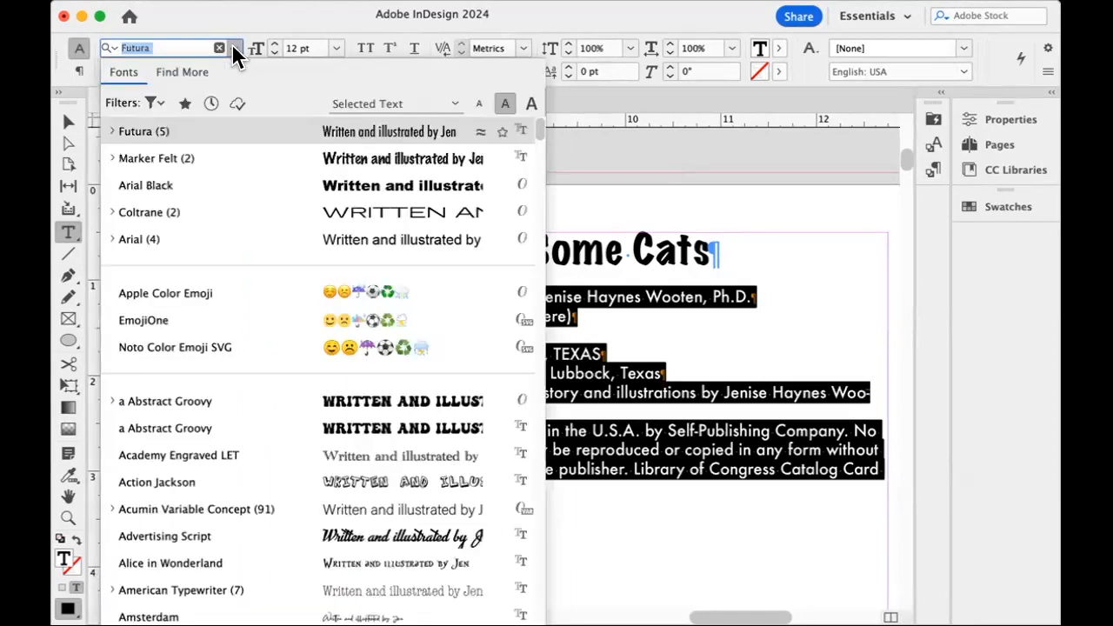
{"action": "left_click", "coordinate": [247, 183]}
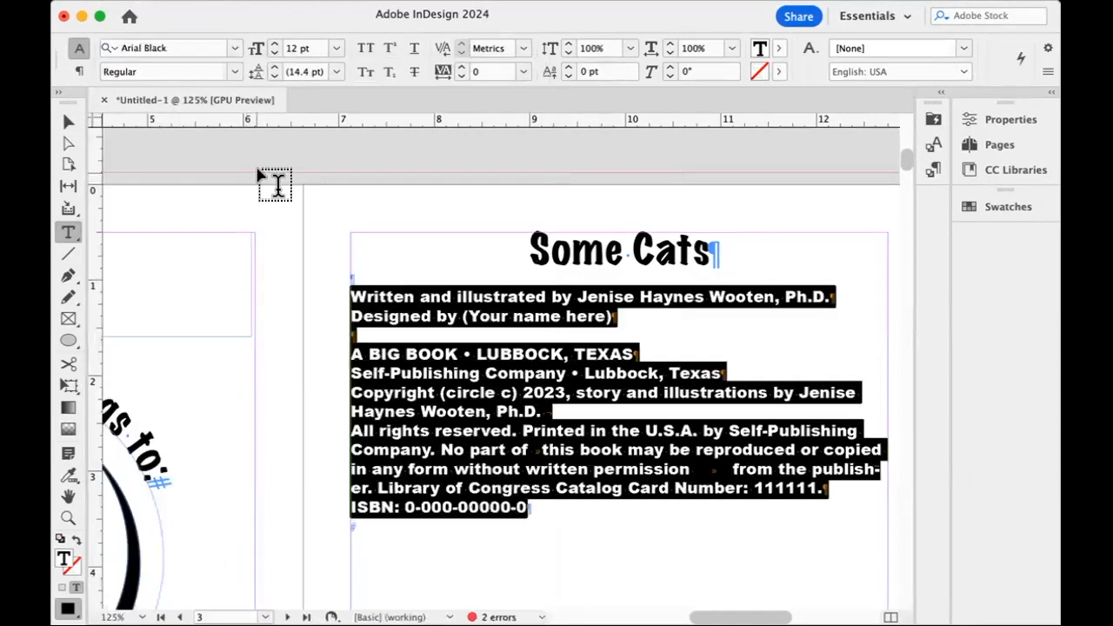
{"action": "left_click", "coordinate": [233, 72]}
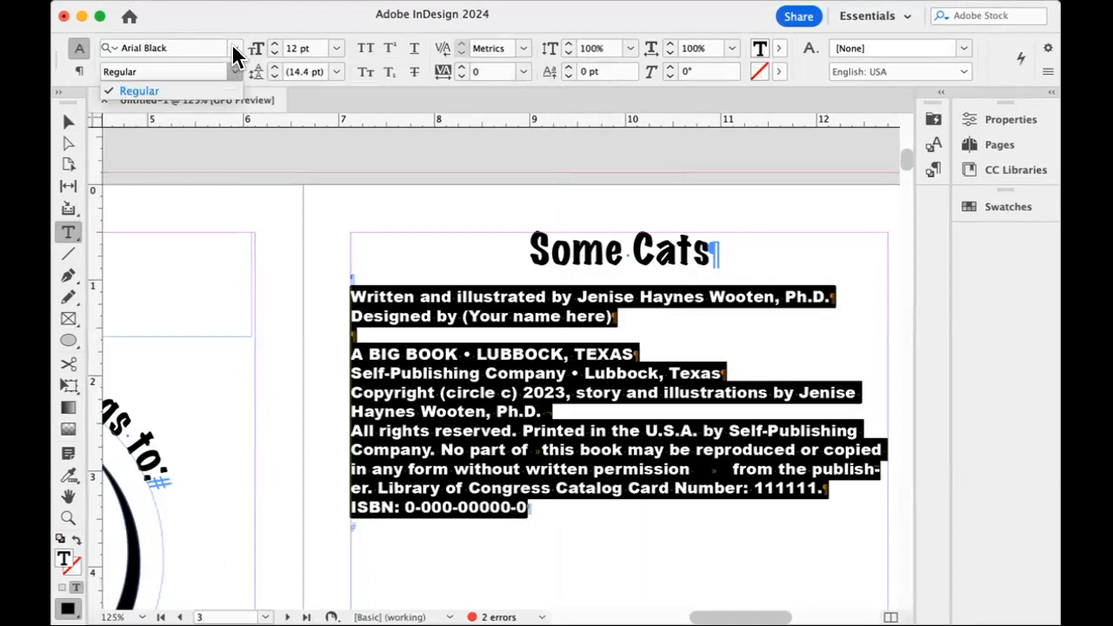
Set the text from the "Written and illustrated by" line through the ISBN line to Arial at 11 pt.
{"action": "left_click", "coordinate": [232, 45]}
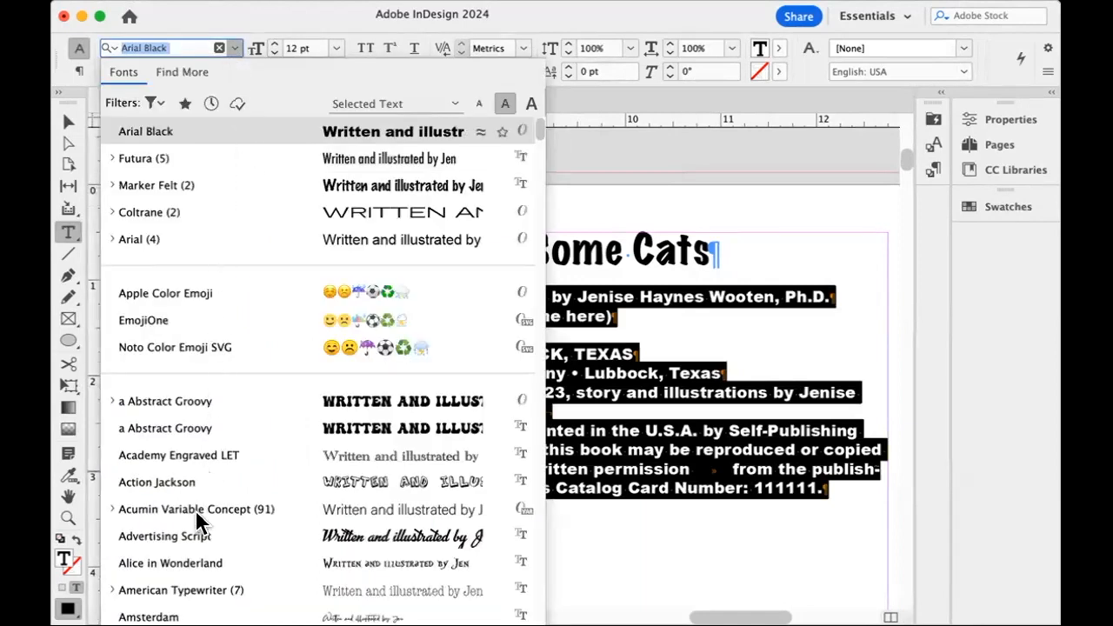
{"action": "scroll", "coordinate": [189, 546], "scroll_direction": "down", "scroll_amount": 3}
{"action": "scroll", "coordinate": [196, 530], "scroll_direction": "up", "scroll_amount": 1}
{"action": "scroll", "coordinate": [209, 514], "scroll_direction": "down", "scroll_amount": 3}
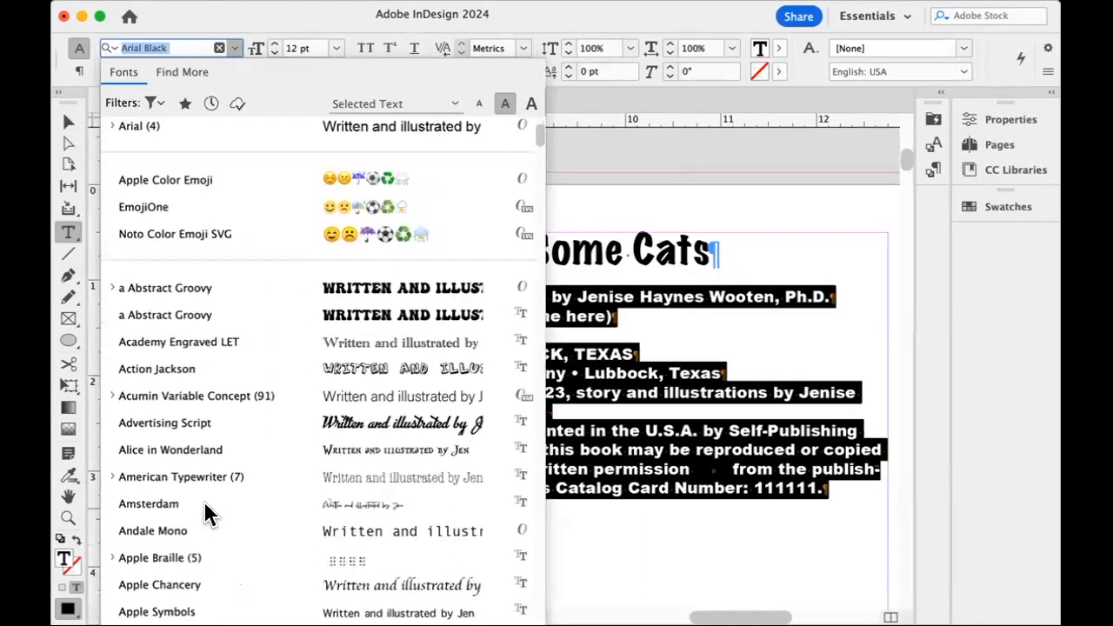
{"action": "scroll", "coordinate": [201, 561], "scroll_direction": "up", "scroll_amount": 1}
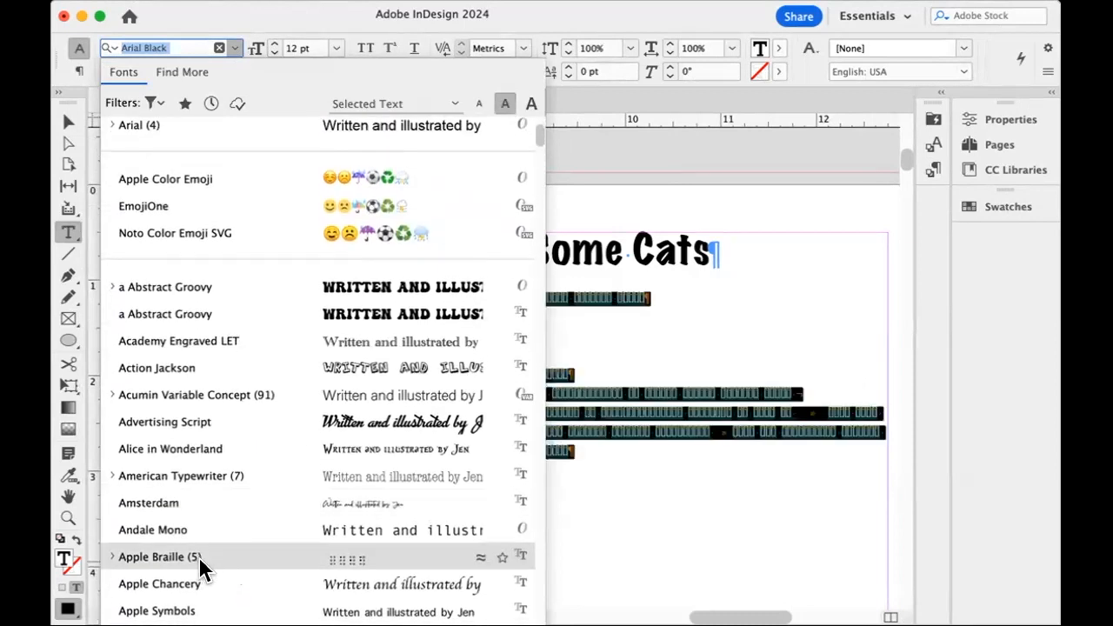
{"action": "scroll", "coordinate": [193, 561], "scroll_direction": "down", "scroll_amount": 3}
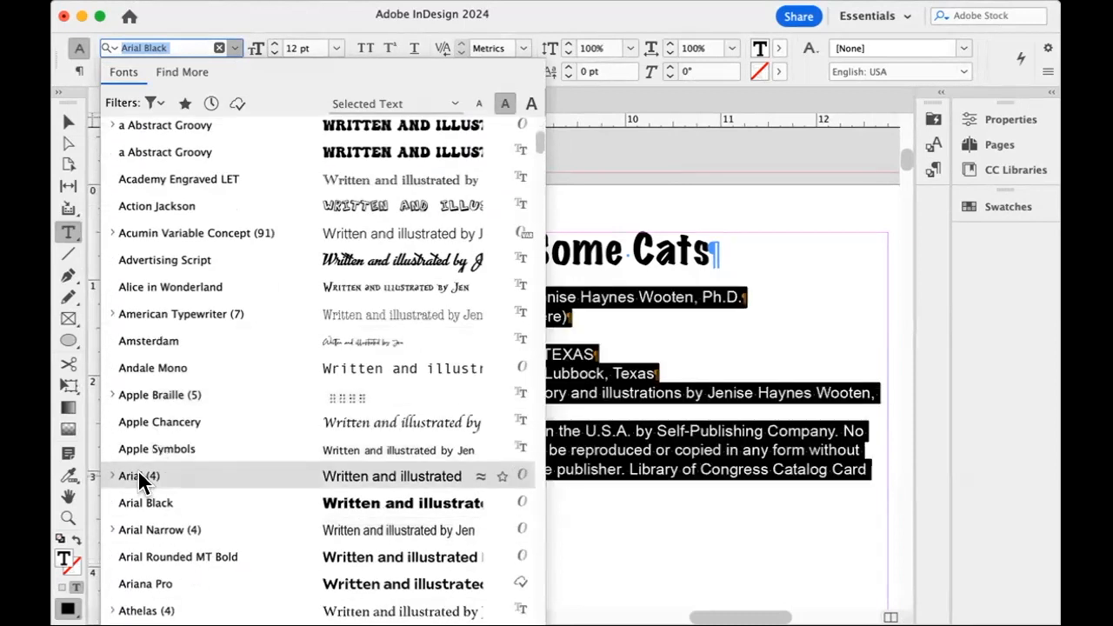
{"action": "left_click", "coordinate": [137, 470]}
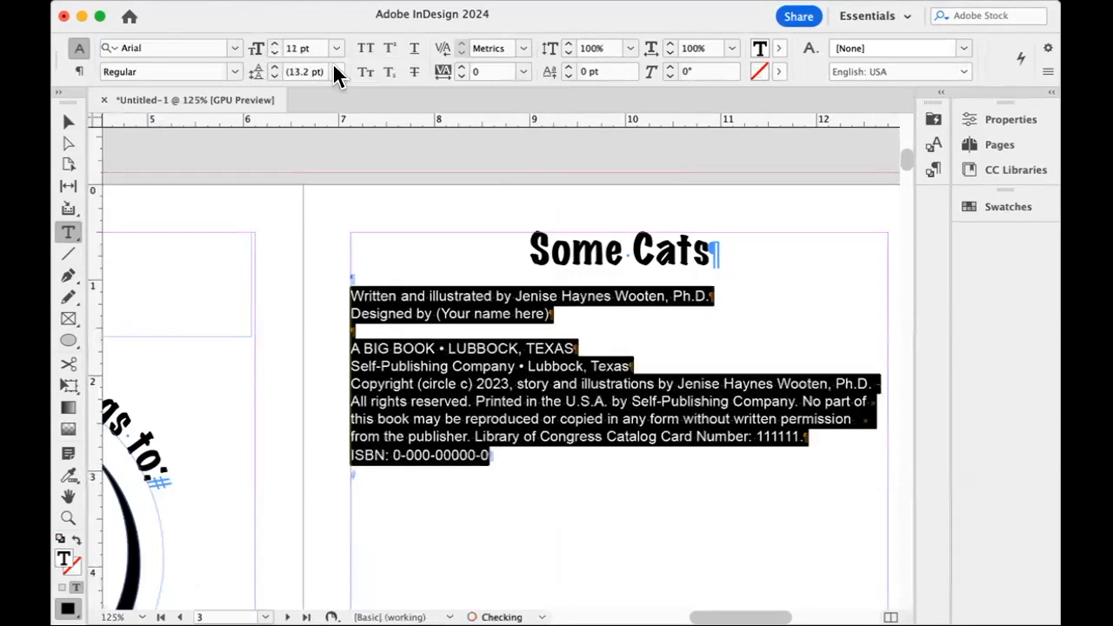
Set the leading of the selected text below the page 3 title to 14 pt.
{"action": "left_click_drag", "start_coordinate": [321, 69], "coordinate": [256, 70]}
{"action": "type", "text": "1"}
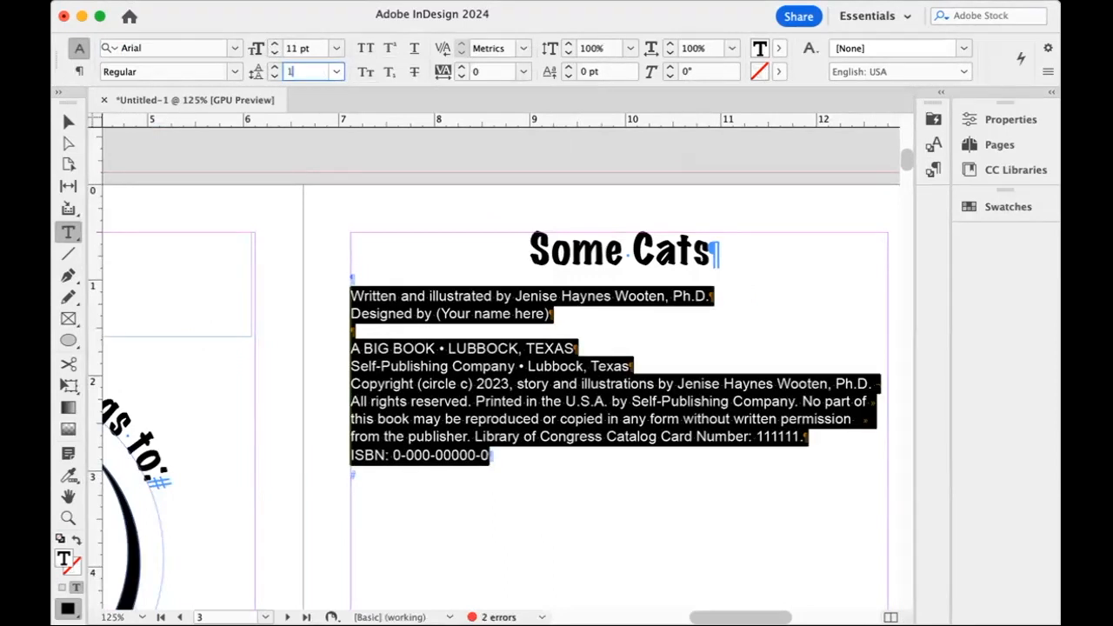
{"action": "type", "text": "4"}
{"action": "key", "text": "Return"}
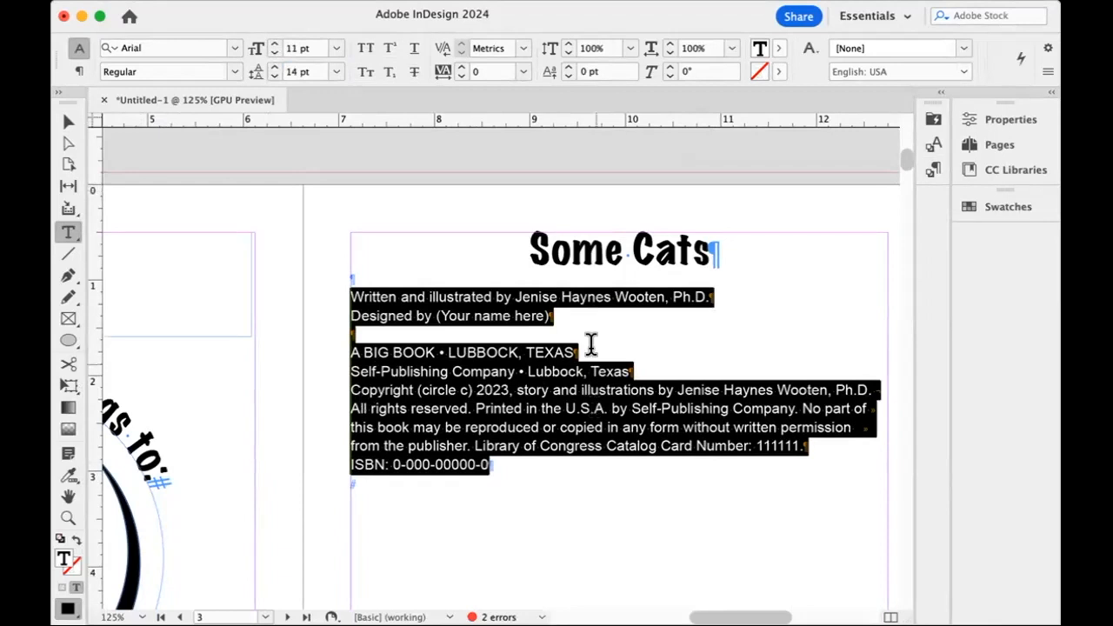
Justify the "Written and illustrated by" and "Designed by" lines with the last line centered, and deselect the text.
{"action": "left_click_drag", "start_coordinate": [568, 321], "coordinate": [331, 300]}
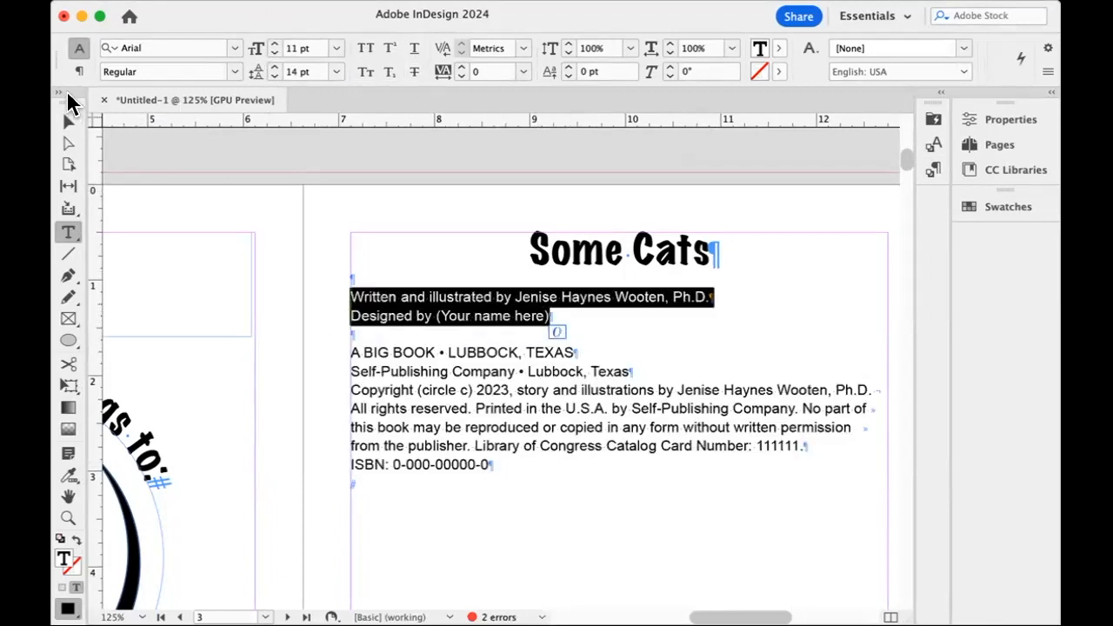
{"action": "left_click", "coordinate": [79, 70]}
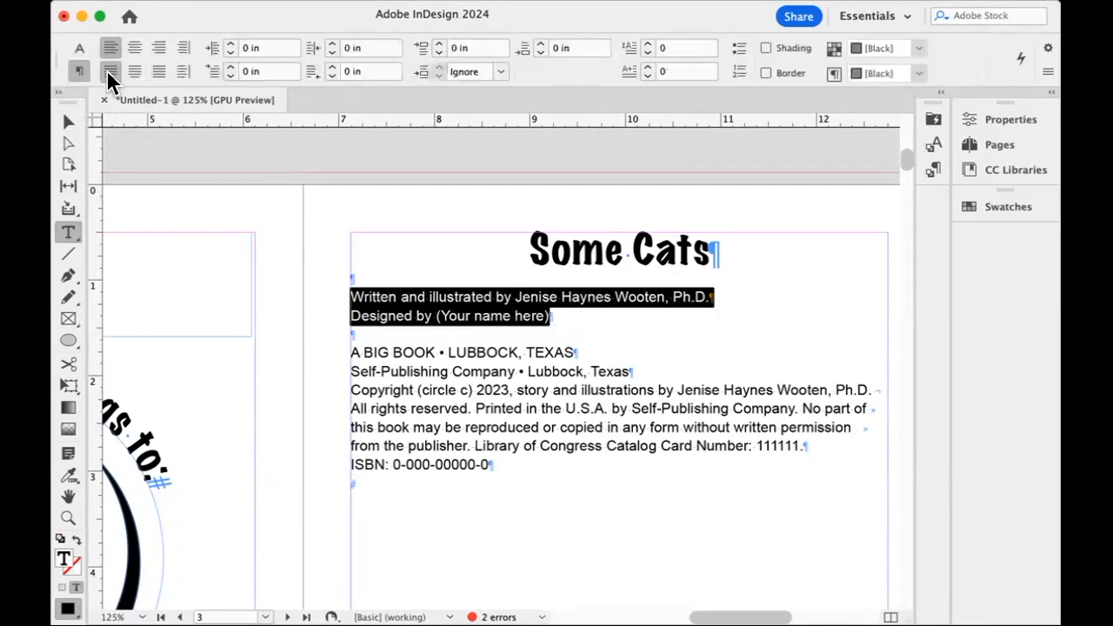
{"action": "left_click", "coordinate": [135, 71]}
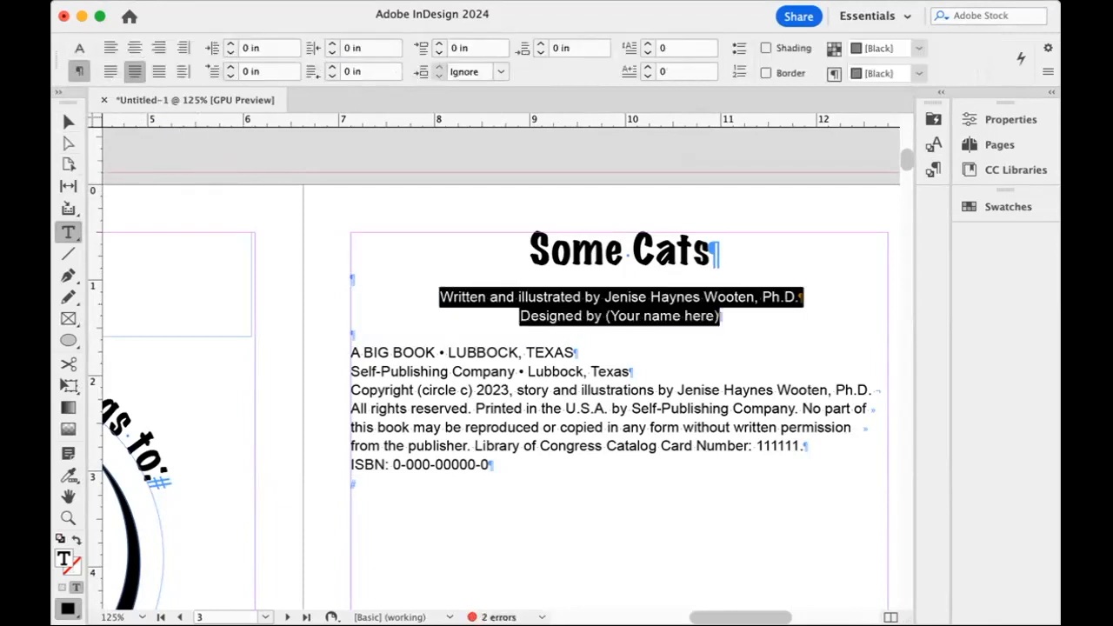
{"action": "left_click", "coordinate": [75, 125]}
{"action": "left_click", "coordinate": [306, 247]}
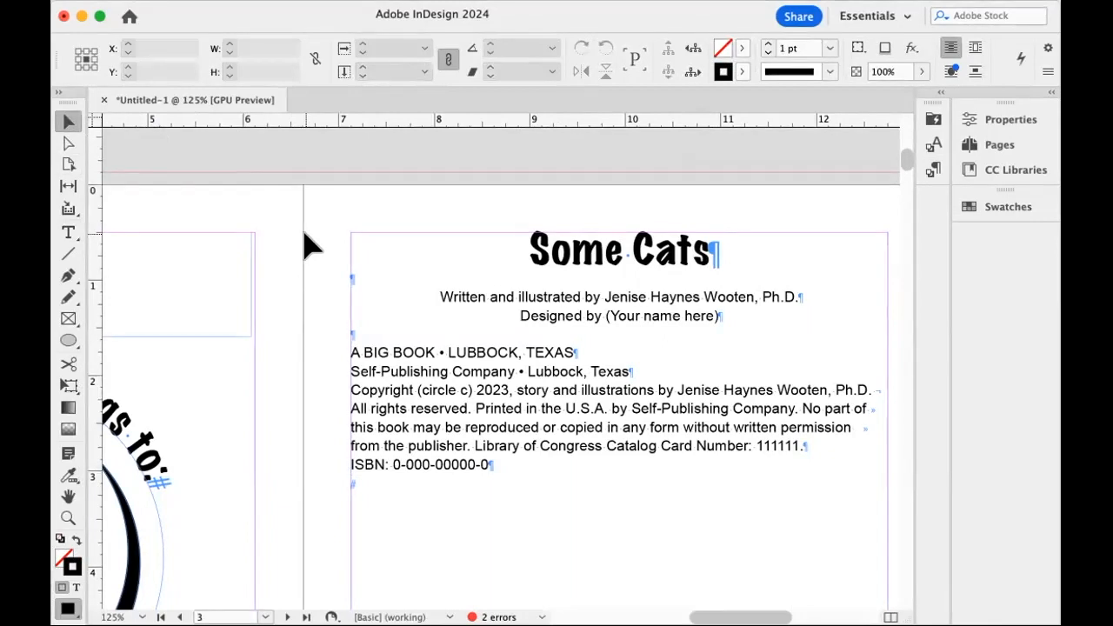
Create a paragraph style named "arial 11 centered" from the formatting of the "Written and illustrated by" line.
{"action": "scroll", "coordinate": [524, 406], "scroll_direction": "down", "scroll_amount": 8}
{"action": "scroll", "coordinate": [524, 406], "scroll_direction": "up", "scroll_amount": 10}
{"action": "scroll", "coordinate": [609, 281], "scroll_direction": "down", "scroll_amount": 5}
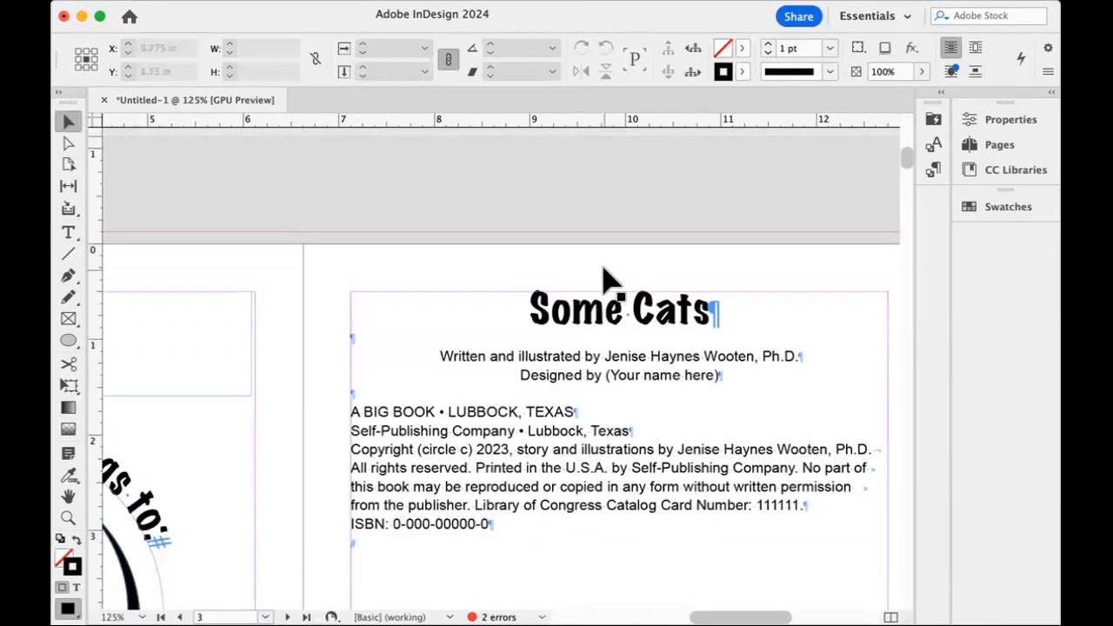
{"action": "double_click", "coordinate": [600, 357]}
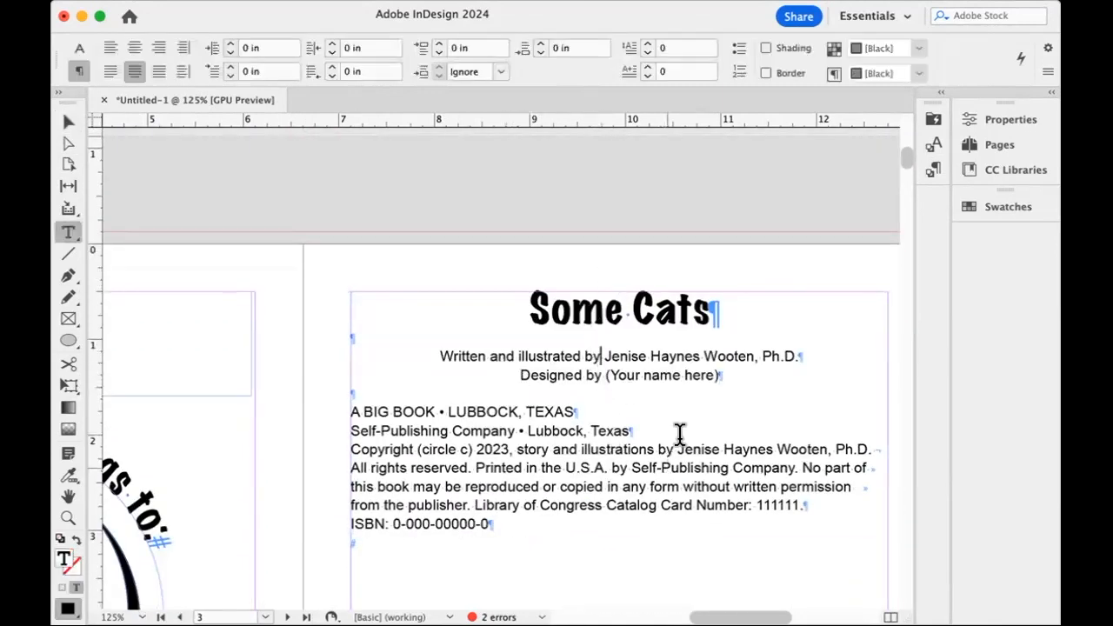
{"action": "left_click", "coordinate": [936, 169]}
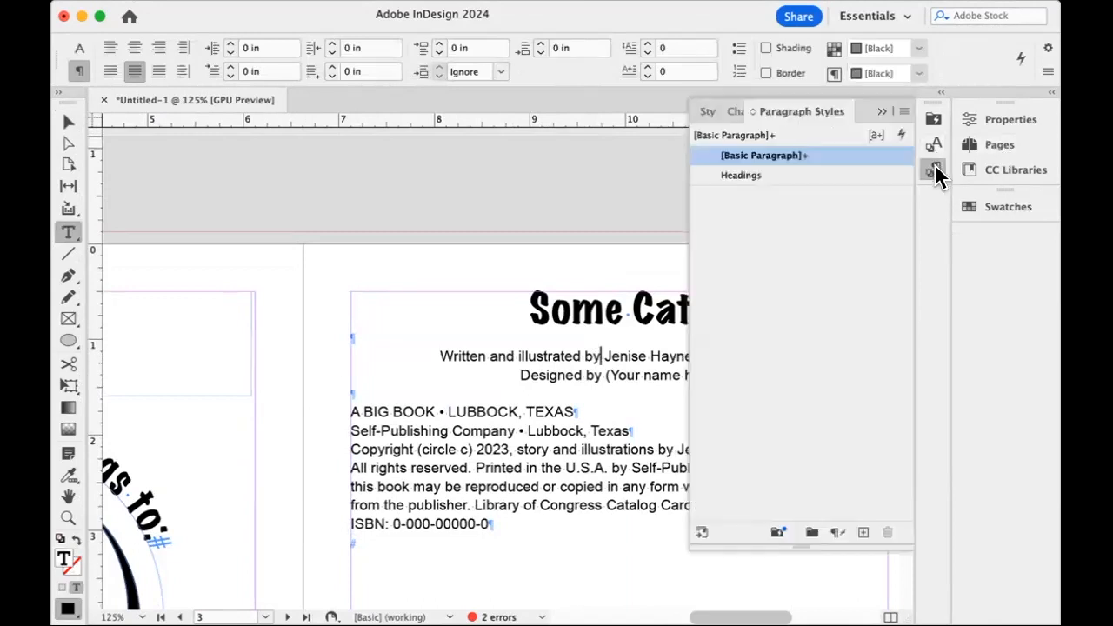
{"action": "left_click", "coordinate": [904, 110]}
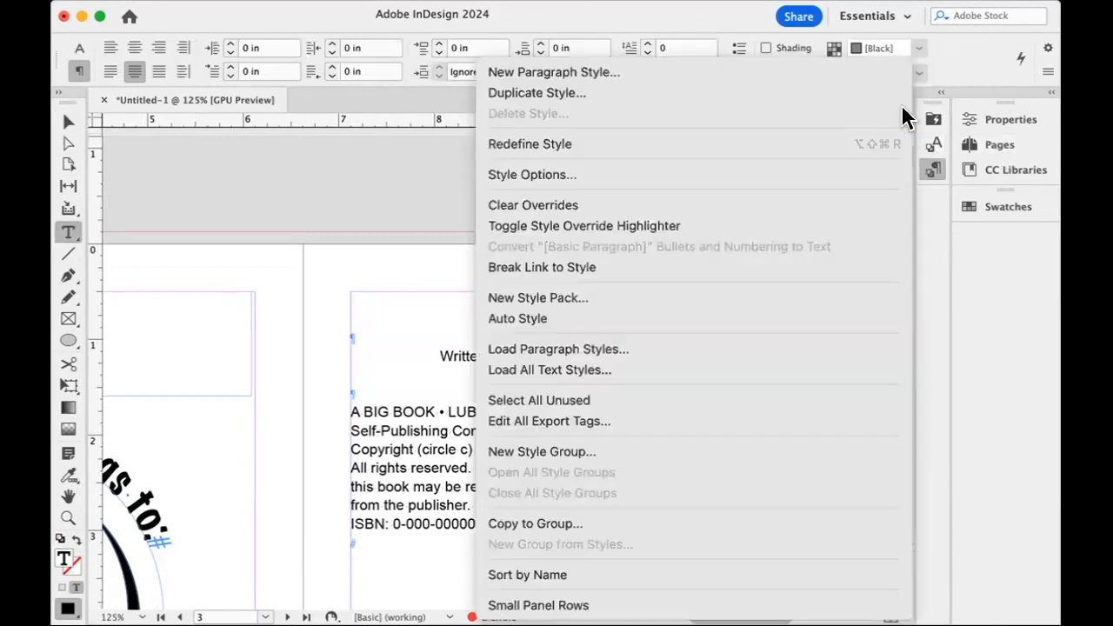
{"action": "left_click", "coordinate": [683, 75]}
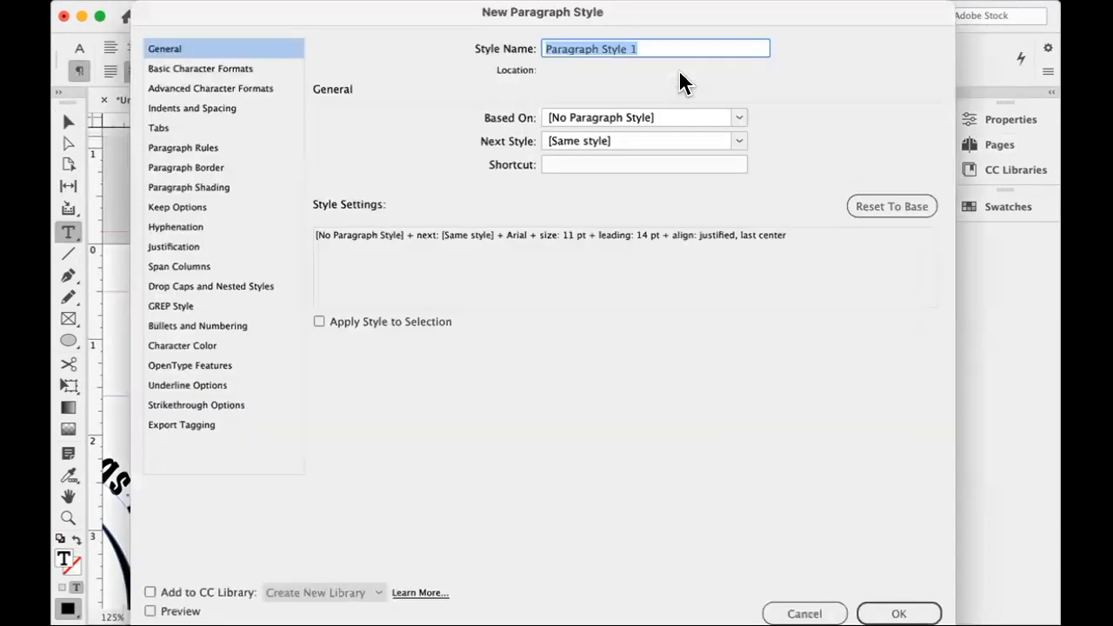
{"action": "type", "text": "arial 11 cente"}
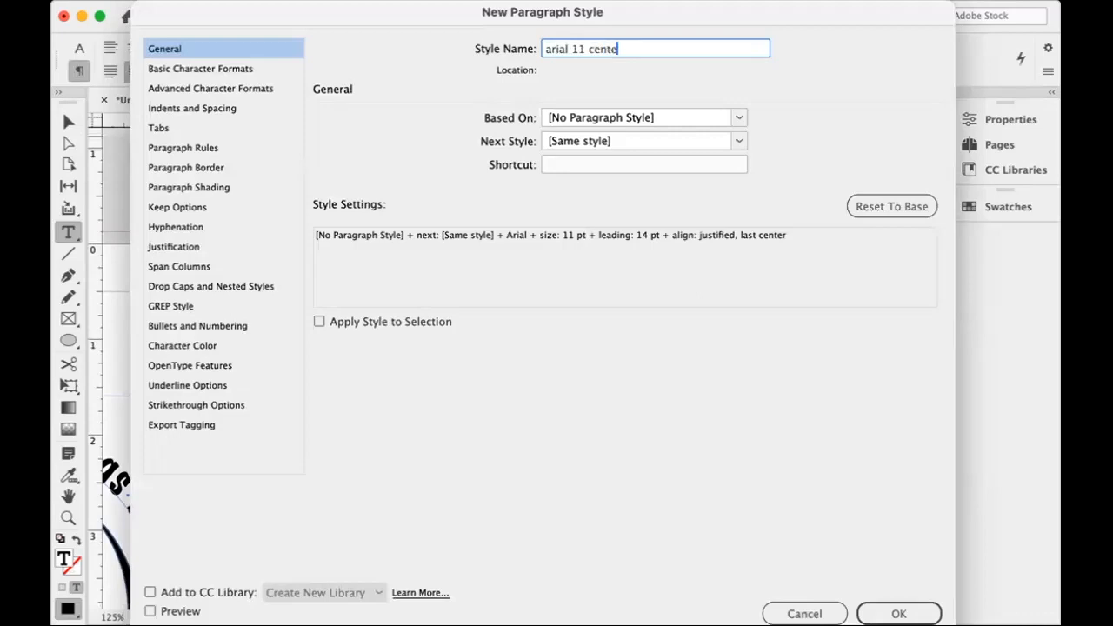
{"action": "type", "text": "red"}
{"action": "key", "text": "Return"}
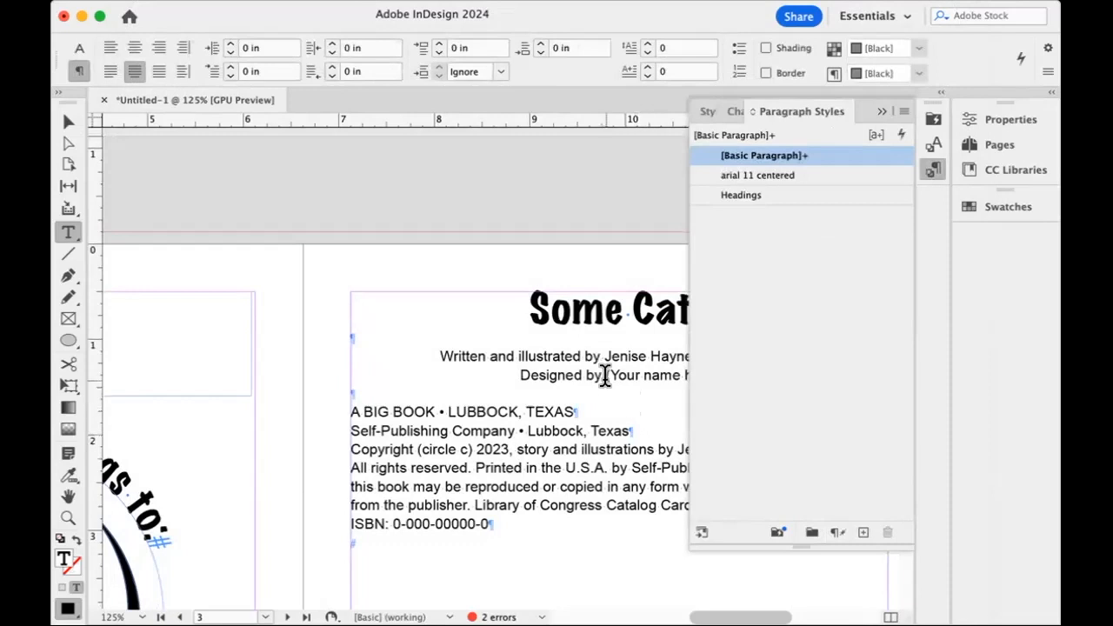
Apply the "arial 11 centered" paragraph style to the "Written and illustrated by" and "Designed by" lines.
{"action": "left_click_drag", "start_coordinate": [608, 375], "coordinate": [604, 357]}
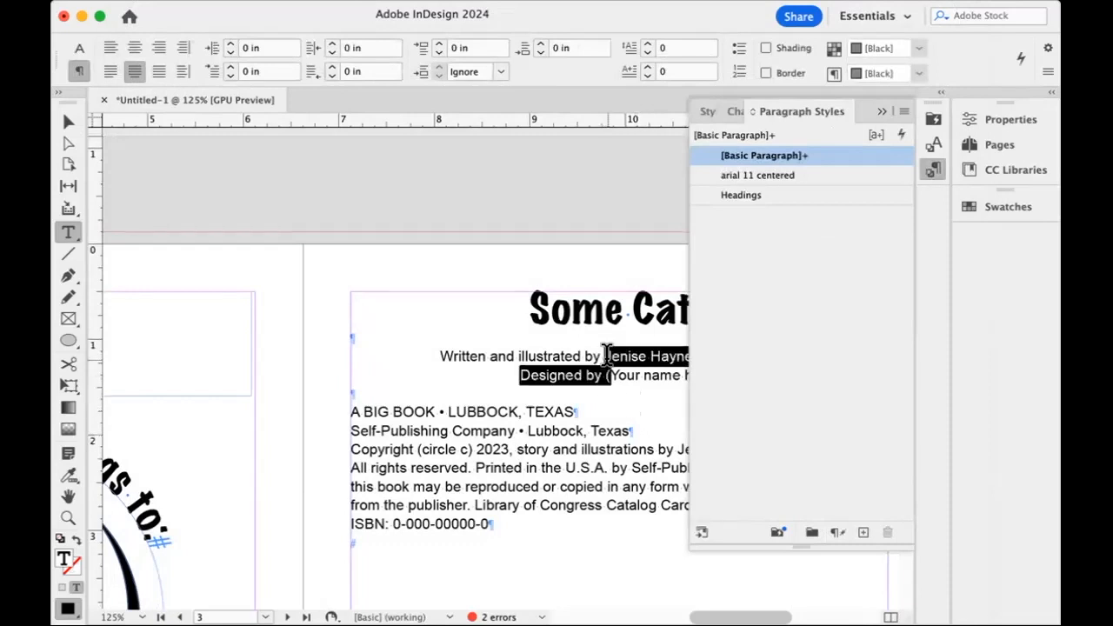
{"action": "left_click", "coordinate": [782, 178]}
Create a paragraph style named "arial 11 fl" from the "A BIG BOOK" through ISBN lines, with hyphenation turned off.
{"action": "left_click_drag", "start_coordinate": [466, 412], "coordinate": [484, 532]}
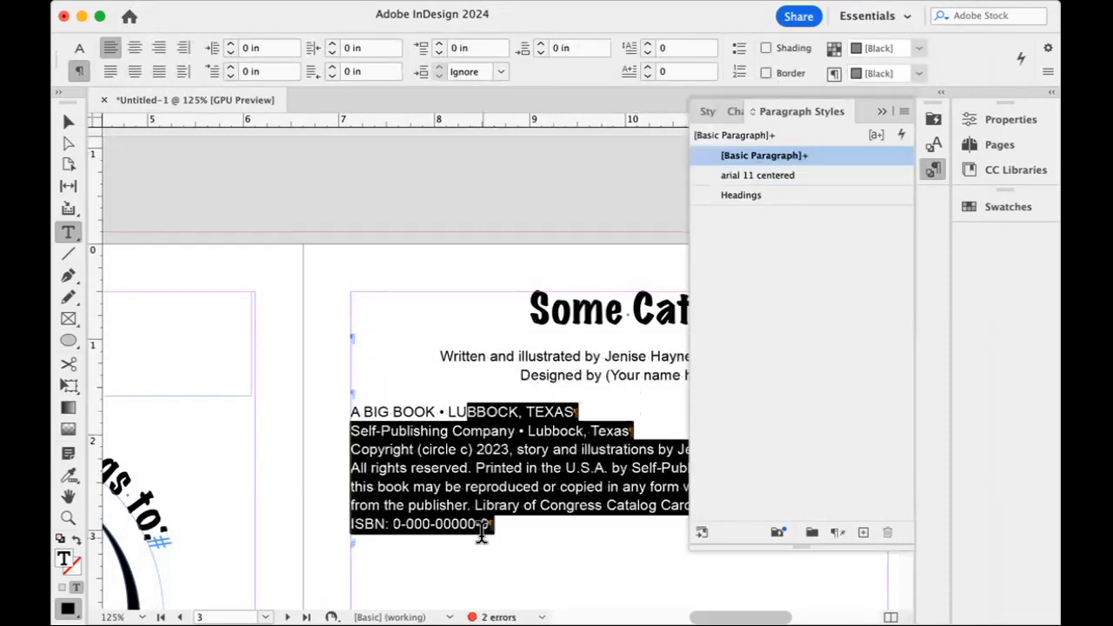
{"action": "left_click", "coordinate": [903, 112]}
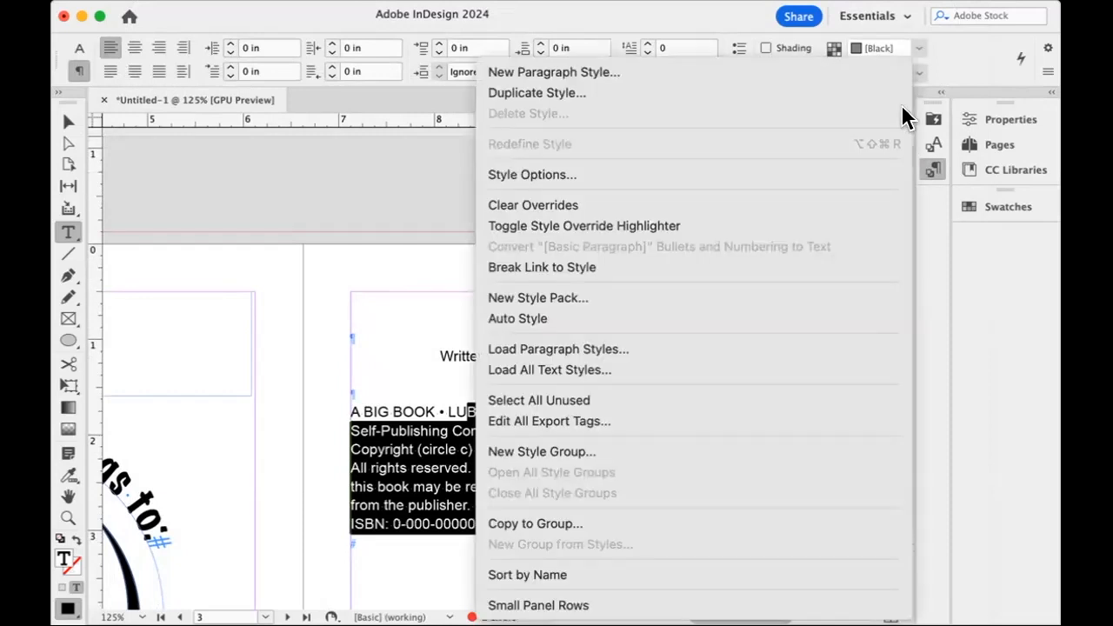
{"action": "left_click", "coordinate": [757, 73]}
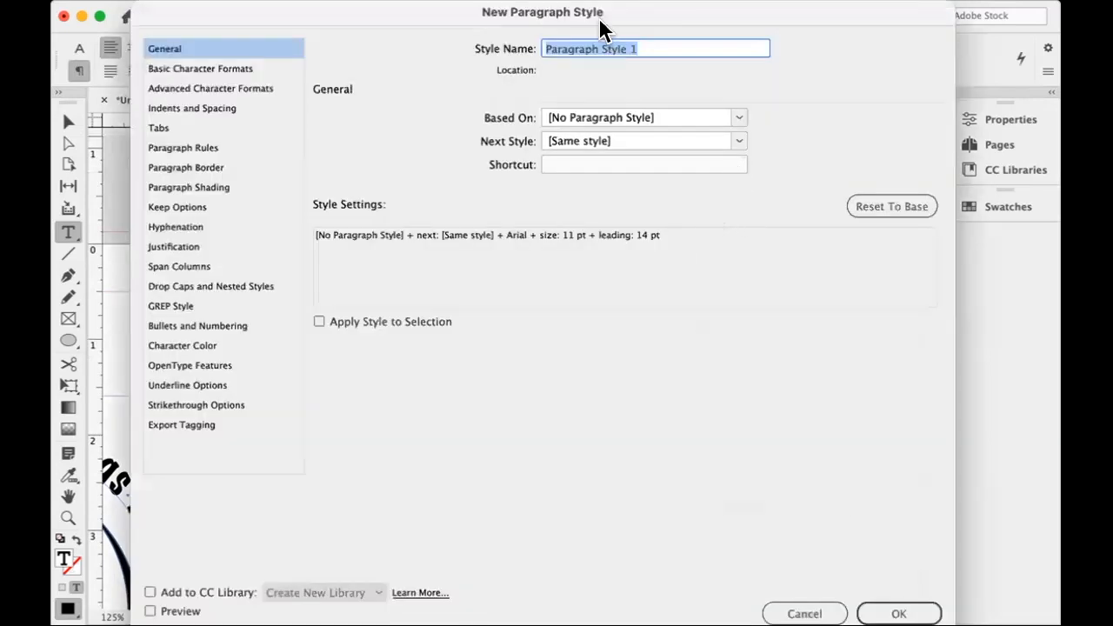
{"action": "type", "text": "arial 11 fl"}
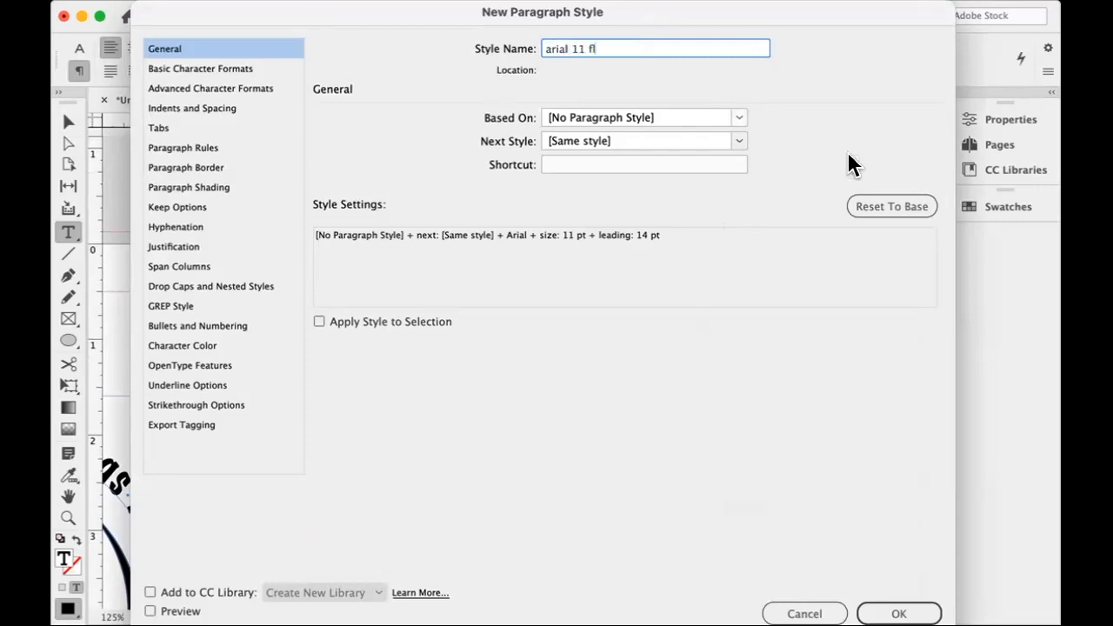
{"action": "left_click", "coordinate": [188, 225]}
{"action": "left_click", "coordinate": [332, 117]}
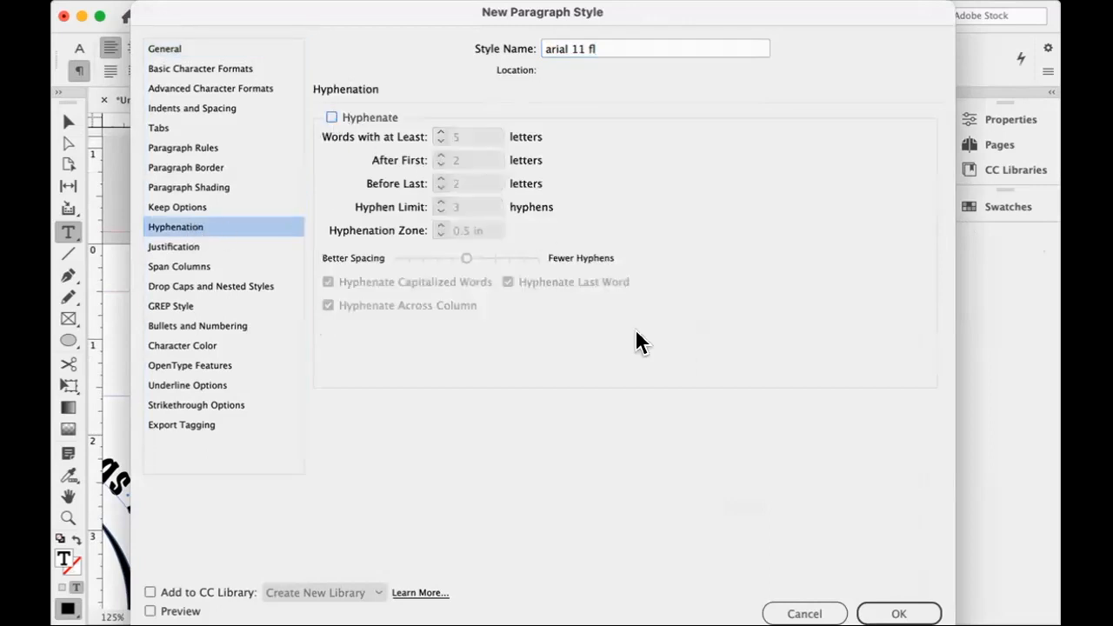
{"action": "key", "text": "Return"}
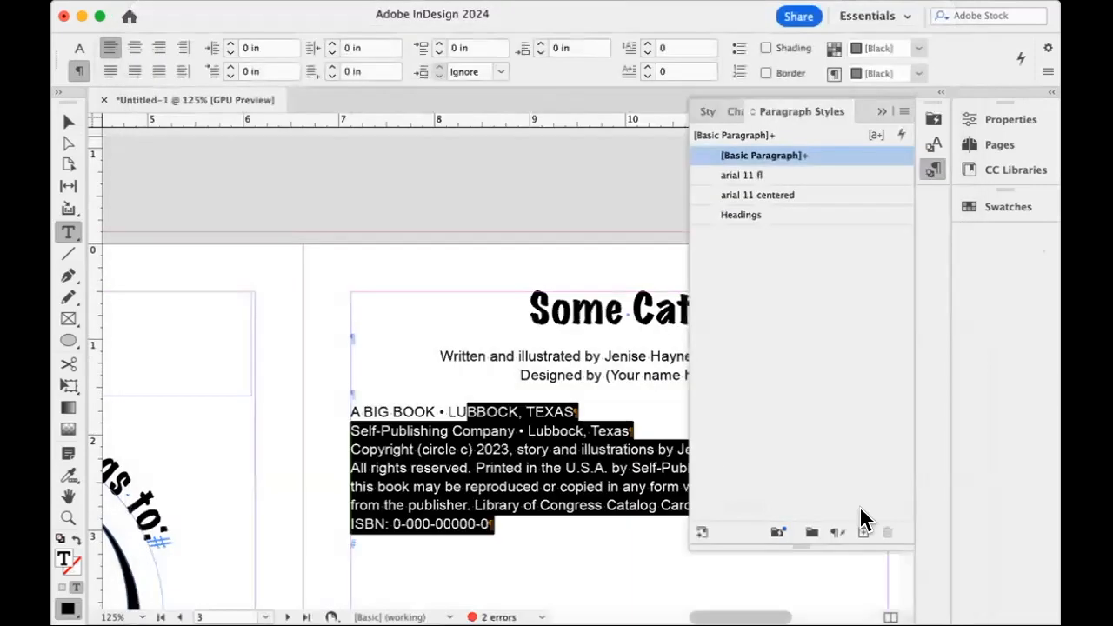
Apply "arial 11 fl" to the selected text, and turn off hyphenation in the "arial 11 centered" paragraph style.
{"action": "left_click", "coordinate": [772, 176]}
{"action": "double_click", "coordinate": [781, 197]}
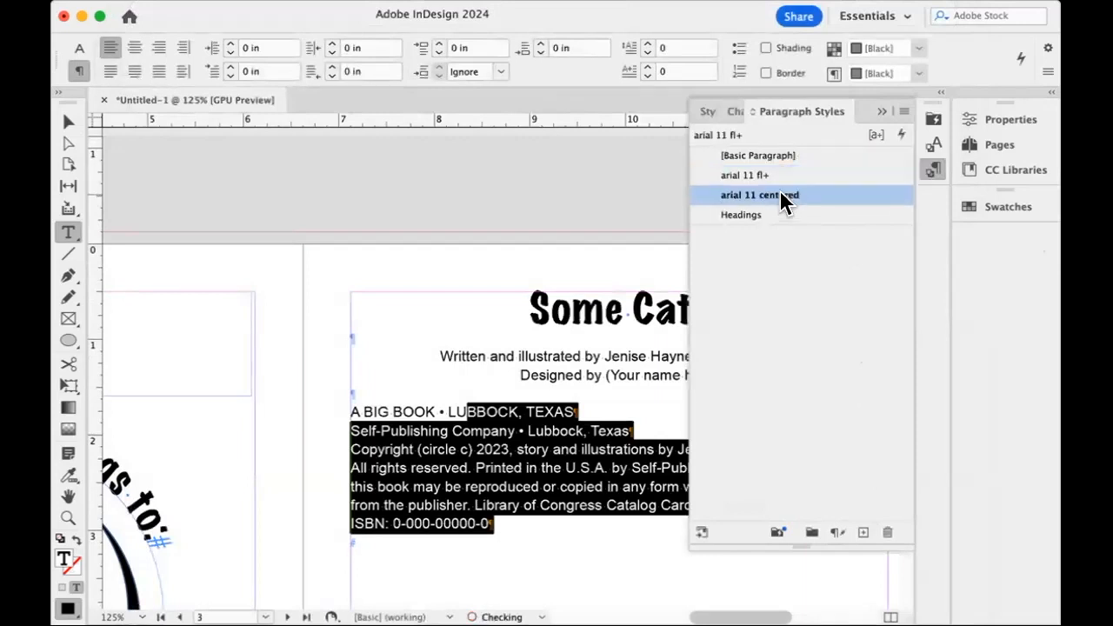
{"action": "left_click", "coordinate": [174, 227]}
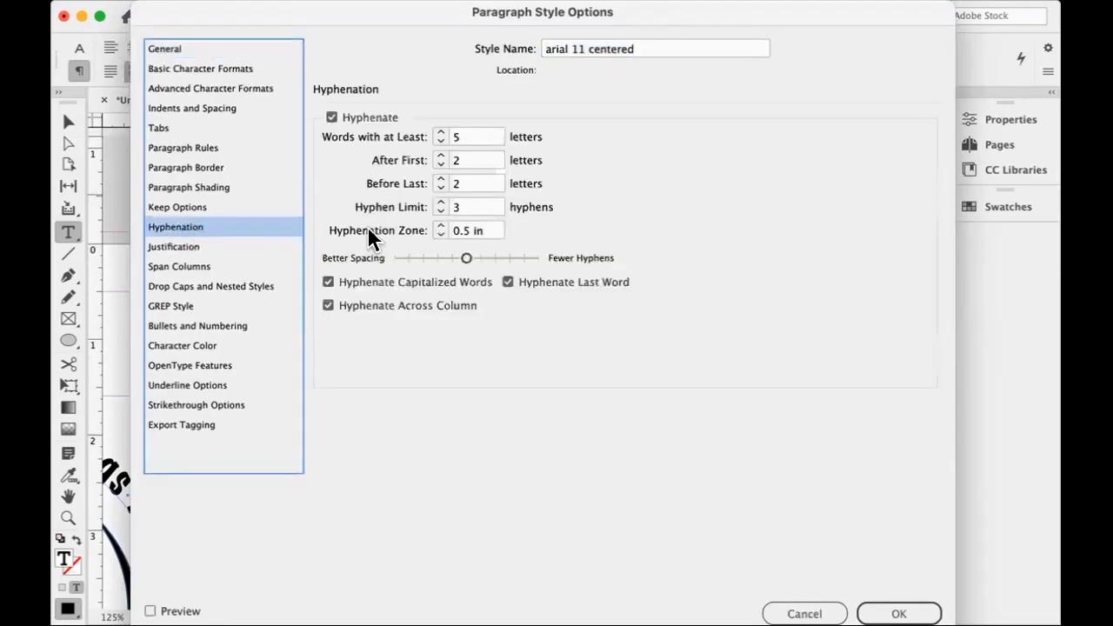
{"action": "left_click", "coordinate": [334, 119]}
{"action": "left_click", "coordinate": [899, 613]}
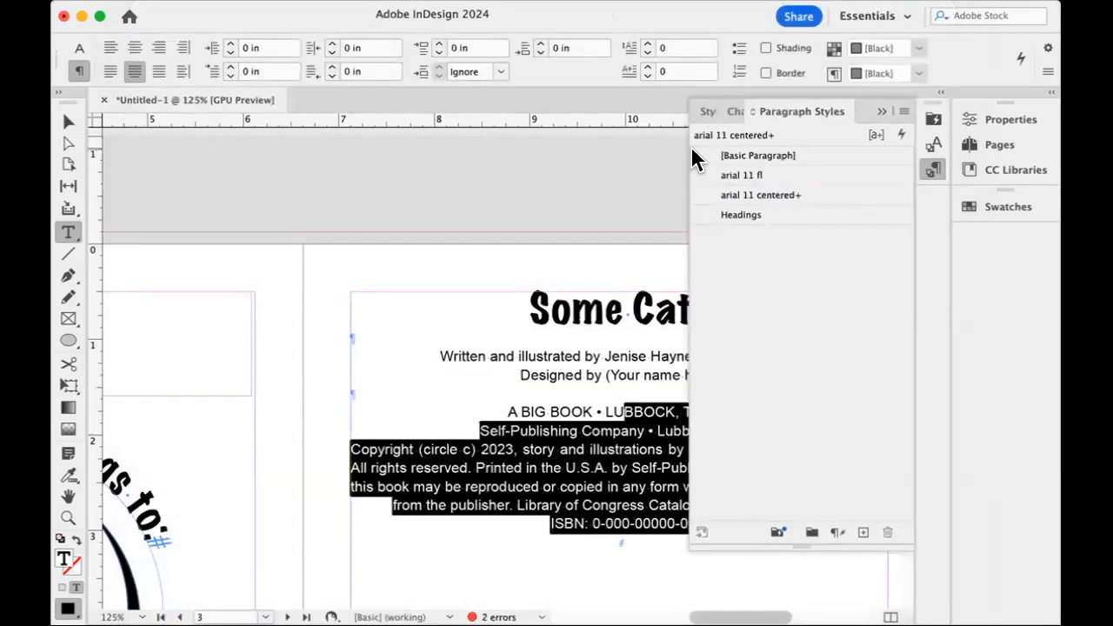
Apply the "arial 11 fl" paragraph style to the copyright paragraph through the ISBN line.
{"action": "left_click", "coordinate": [555, 449]}
{"action": "left_click_drag", "start_coordinate": [494, 410], "coordinate": [551, 449]}
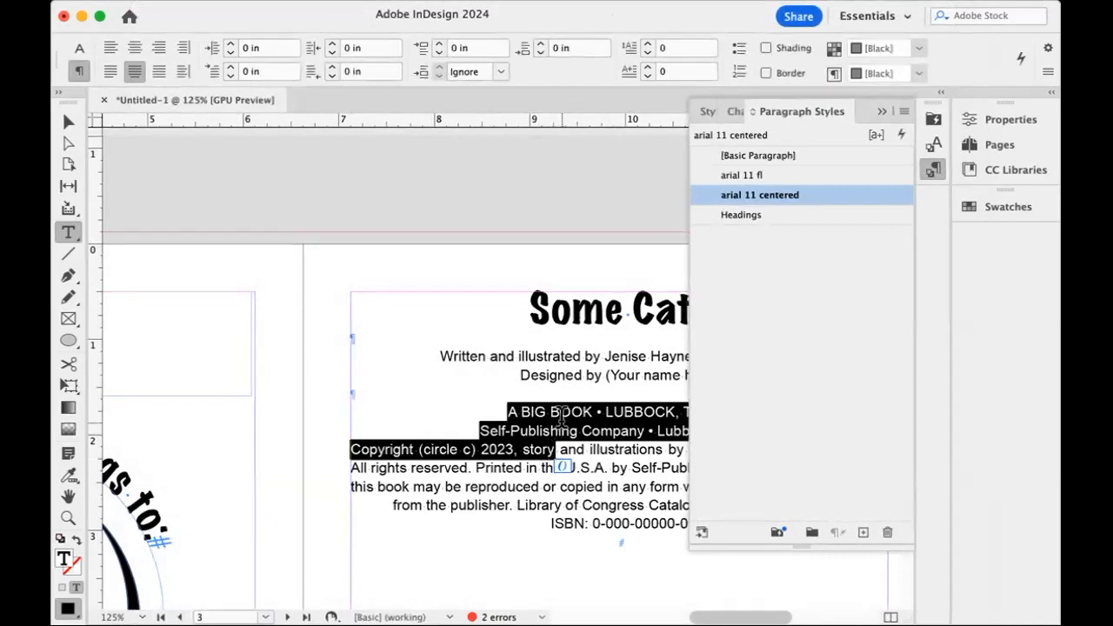
{"action": "left_click", "coordinate": [559, 415]}
{"action": "left_click_drag", "start_coordinate": [549, 429], "coordinate": [554, 393]}
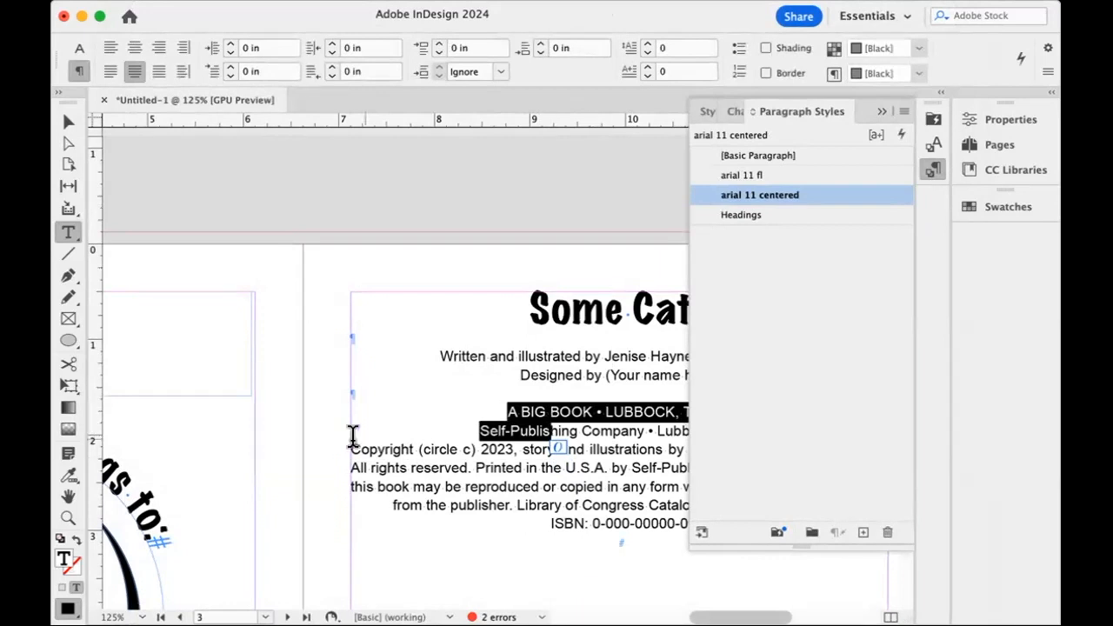
{"action": "scroll", "coordinate": [356, 448], "scroll_direction": "down", "scroll_amount": 1}
{"action": "scroll", "coordinate": [632, 446], "scroll_direction": "right", "scroll_amount": 5}
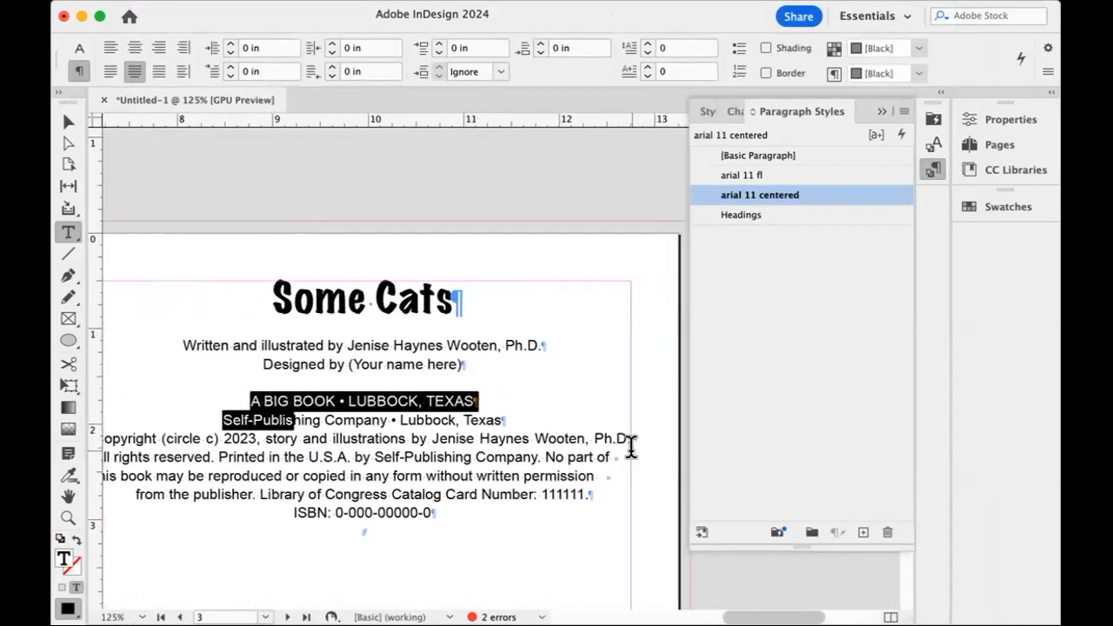
{"action": "left_click_drag", "start_coordinate": [172, 439], "coordinate": [211, 513]}
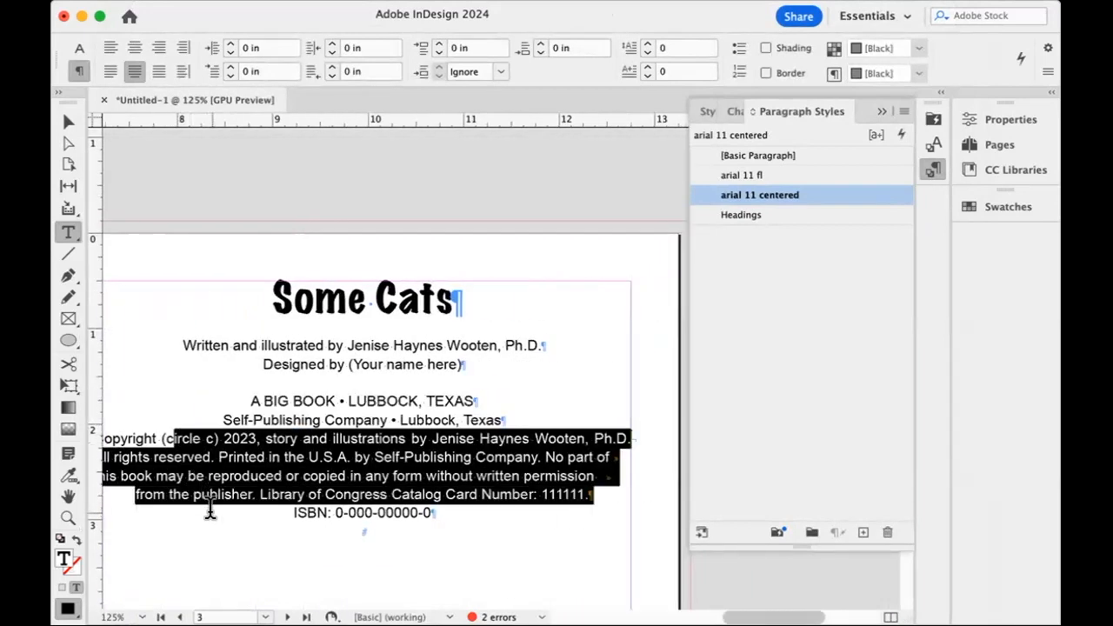
{"action": "left_click", "coordinate": [211, 513]}
{"action": "left_click_drag", "start_coordinate": [354, 529], "coordinate": [352, 439]}
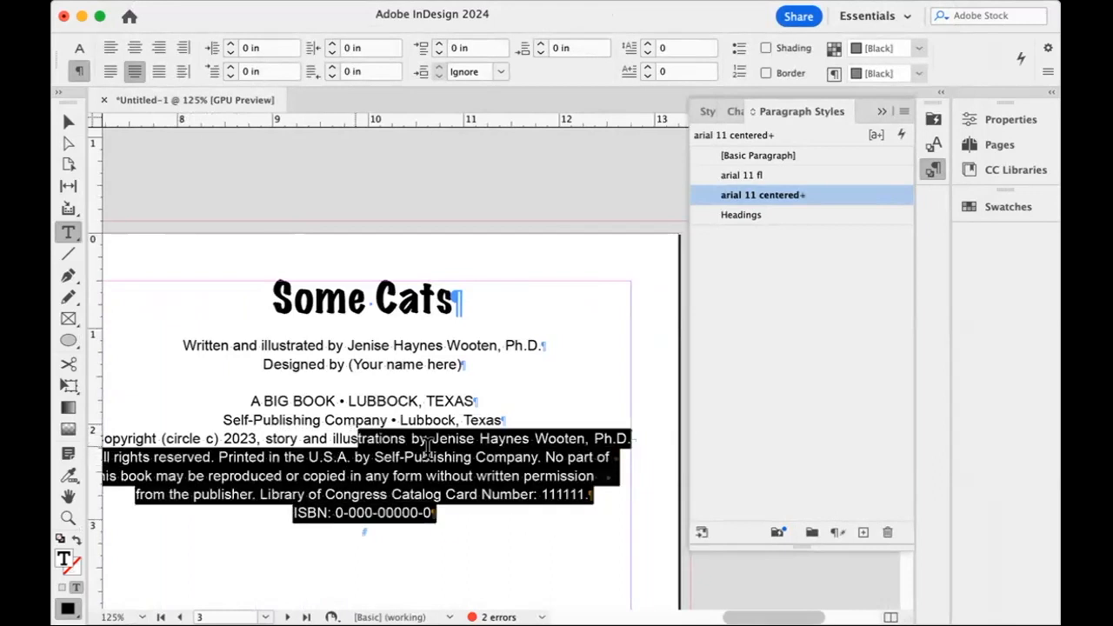
{"action": "left_click", "coordinate": [741, 175]}
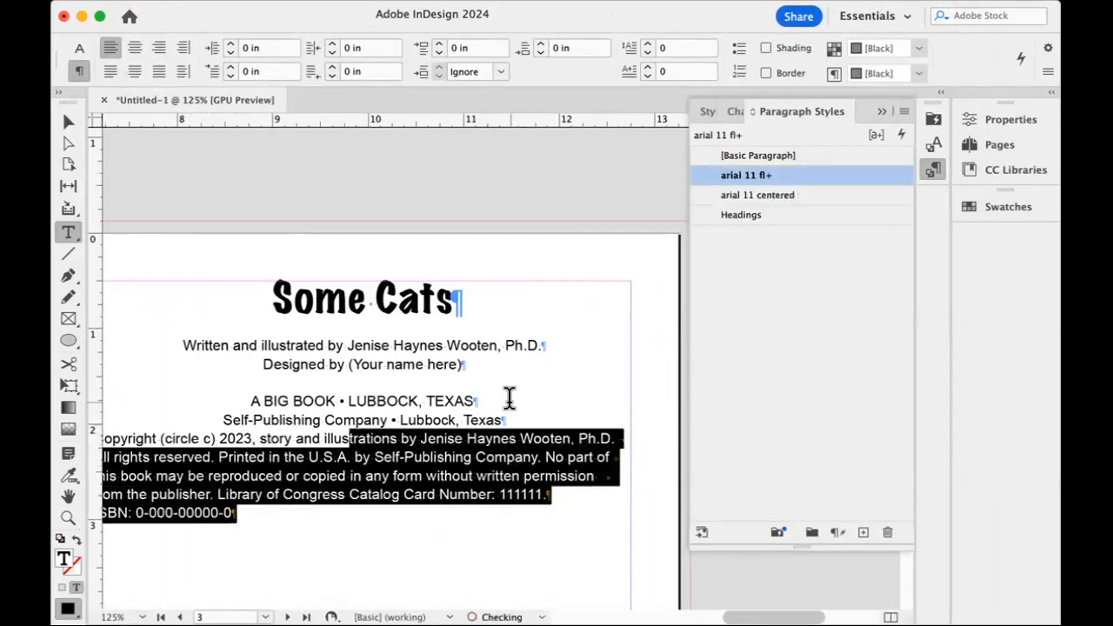
Insert blank lines between the "Self-Publishing Company • Lubbock, Texas" line and the copyright paragraph.
{"action": "left_click", "coordinate": [514, 412]}
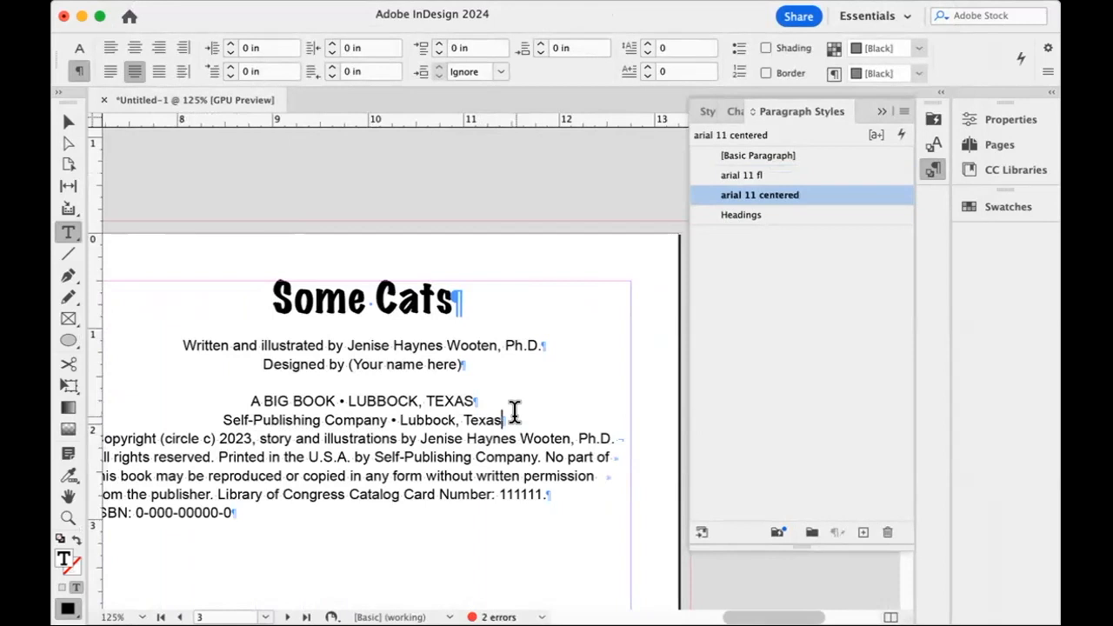
{"action": "key", "text": "Return"}
{"action": "key", "text": "Return"}
{"action": "key", "text": "Return"}
{"action": "key", "text": "Return"}
{"action": "key", "text": "Return"}
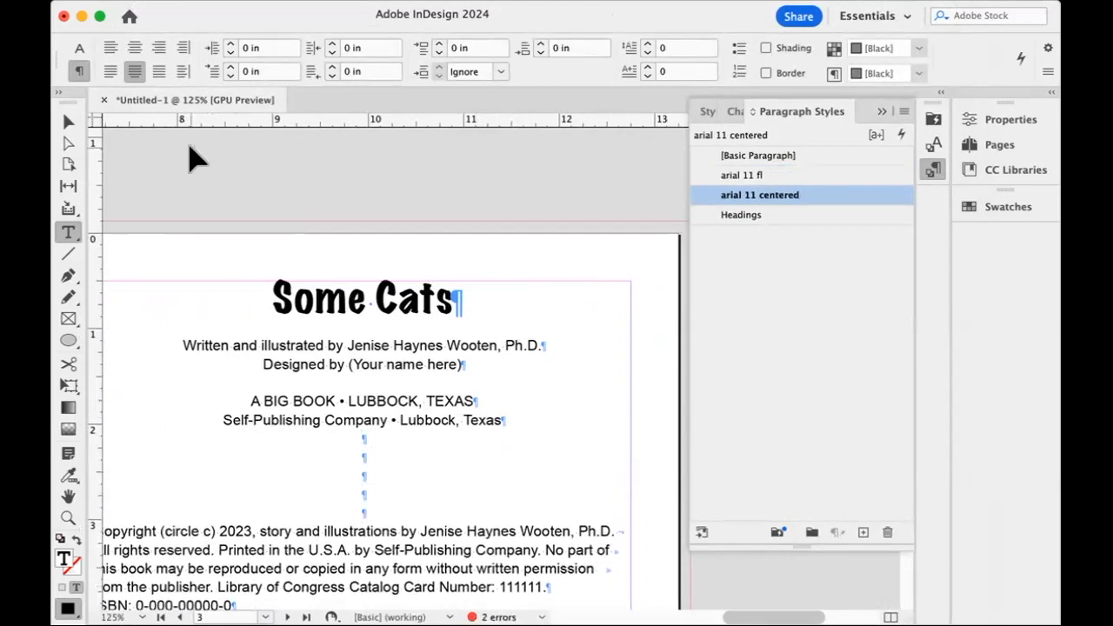
Delete the extra blank lines above the copyright paragraph, leaving a single one.
{"action": "key", "text": "super+0"}
{"action": "left_click", "coordinate": [64, 123]}
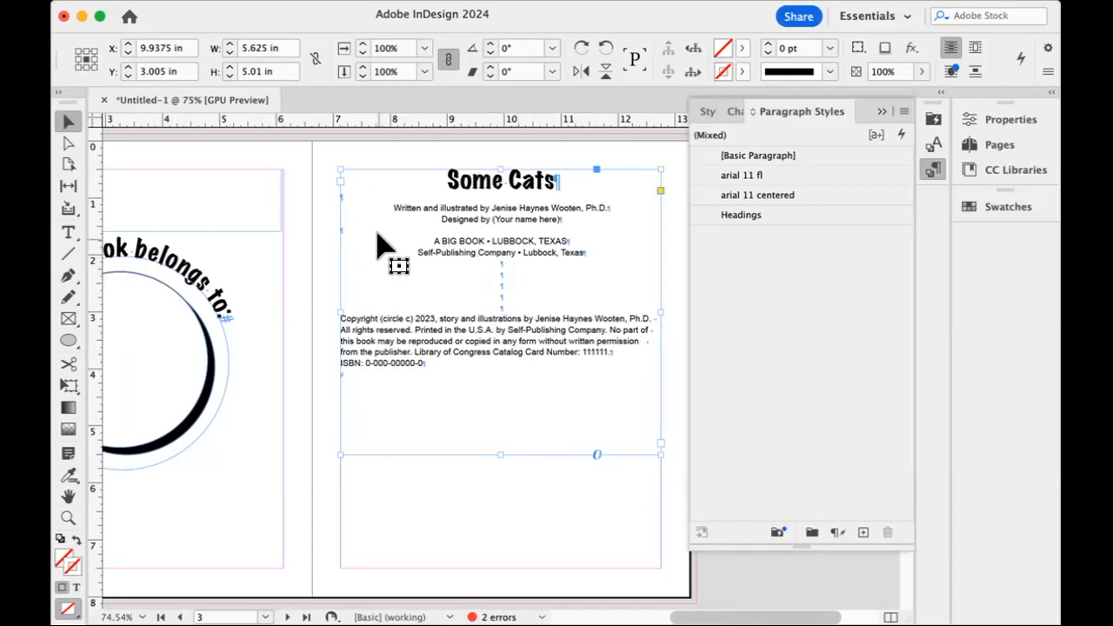
{"action": "double_click", "coordinate": [503, 306]}
{"action": "mouse_move", "coordinate": [504, 286]}
{"action": "left_mouse_down"}
{"action": "mouse_move", "coordinate": [508, 260]}
{"action": "mouse_move", "coordinate": [520, 283]}
{"action": "left_mouse_up"}
{"action": "left_click", "coordinate": [484, 270]}
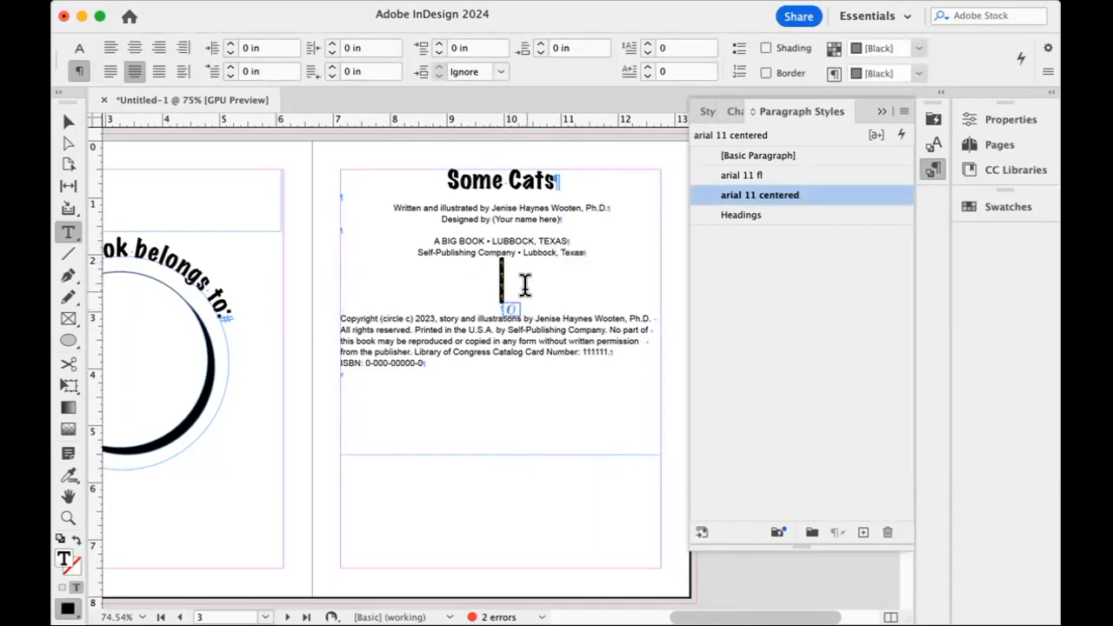
{"action": "key", "text": "BackSpace"}
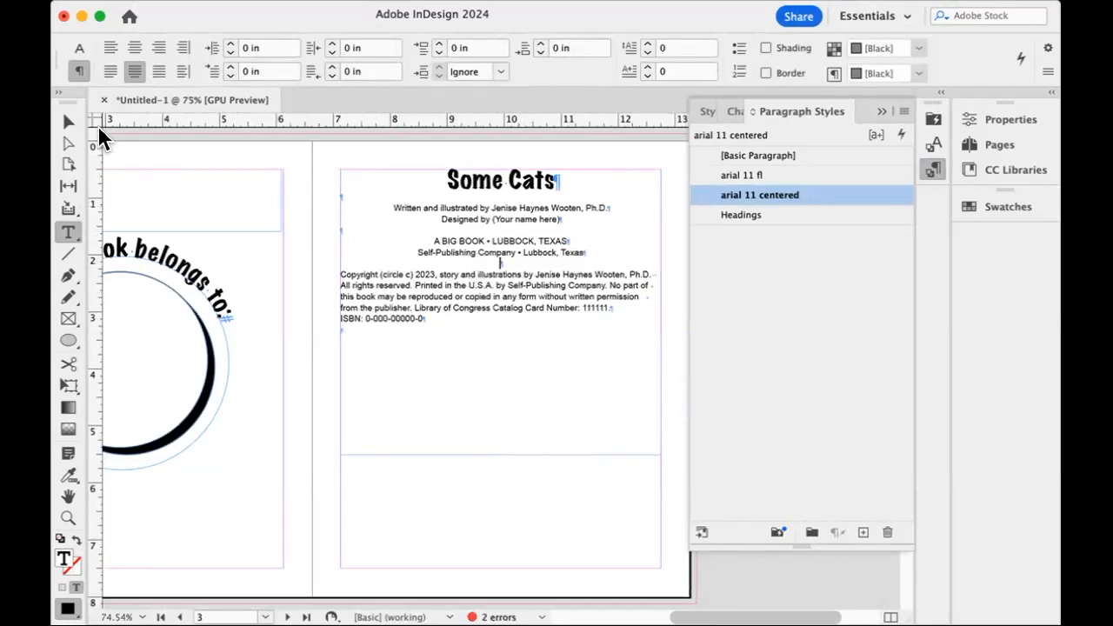
Shorten the page 3 title text frame to about 1.09 in high, ending just below the "Designed by" line.
{"action": "left_click", "coordinate": [60, 125]}
{"action": "left_click_drag", "start_coordinate": [499, 453], "coordinate": [499, 231]}
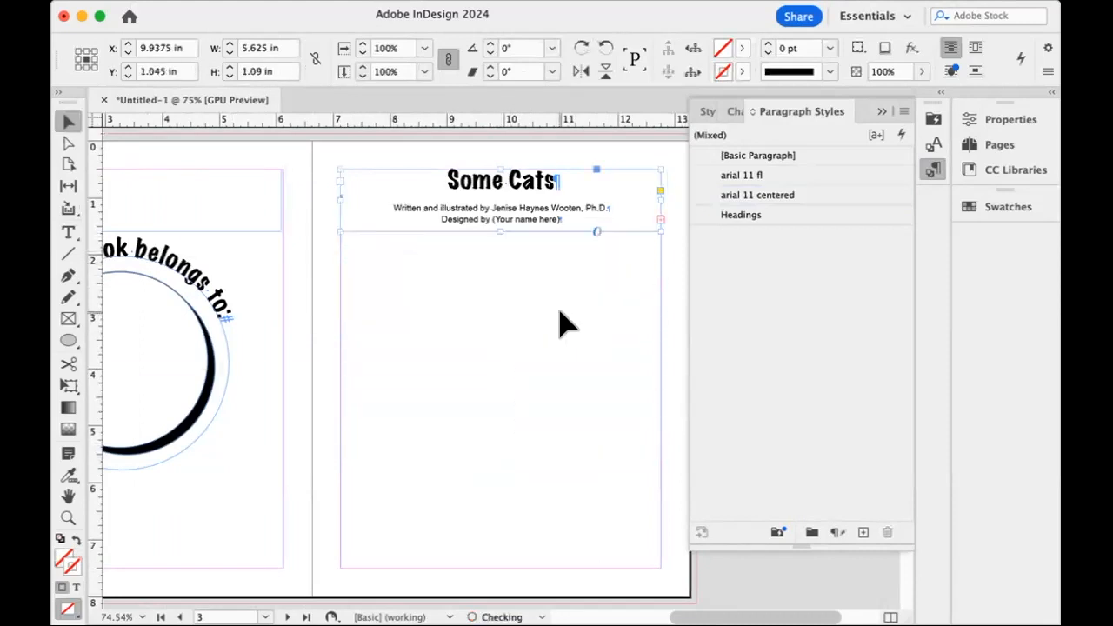
Flow the overset text into a new frame at the foot of page 3, make it about 1.89 in high, and move it slightly down.
{"action": "left_click", "coordinate": [660, 219]}
{"action": "left_click_drag", "start_coordinate": [341, 499], "coordinate": [659, 569]}
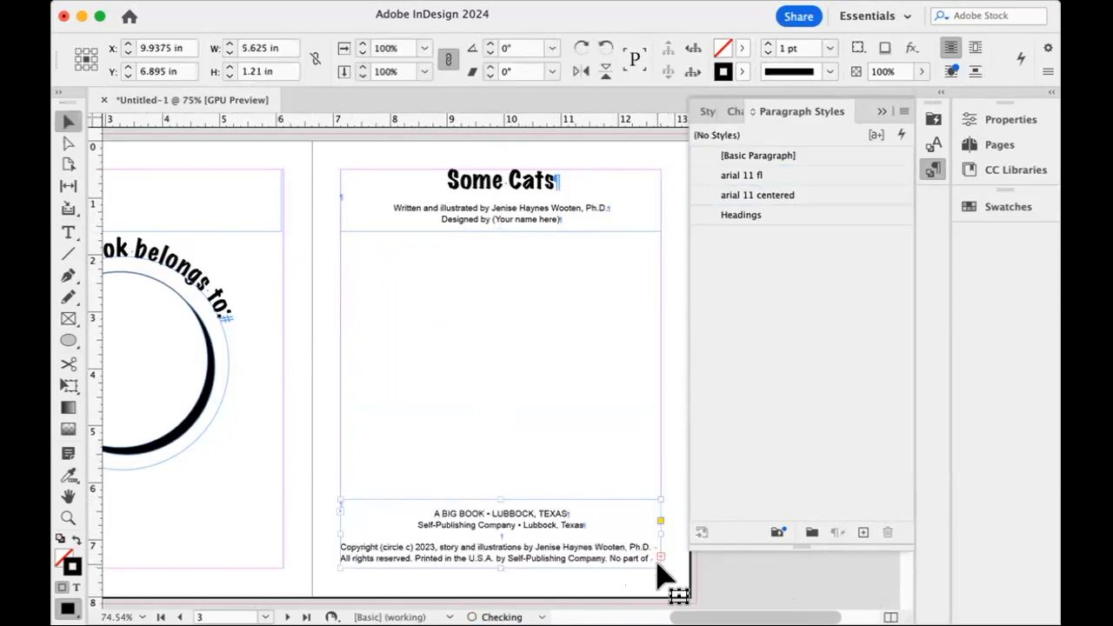
{"action": "left_click_drag", "start_coordinate": [501, 500], "coordinate": [501, 461]}
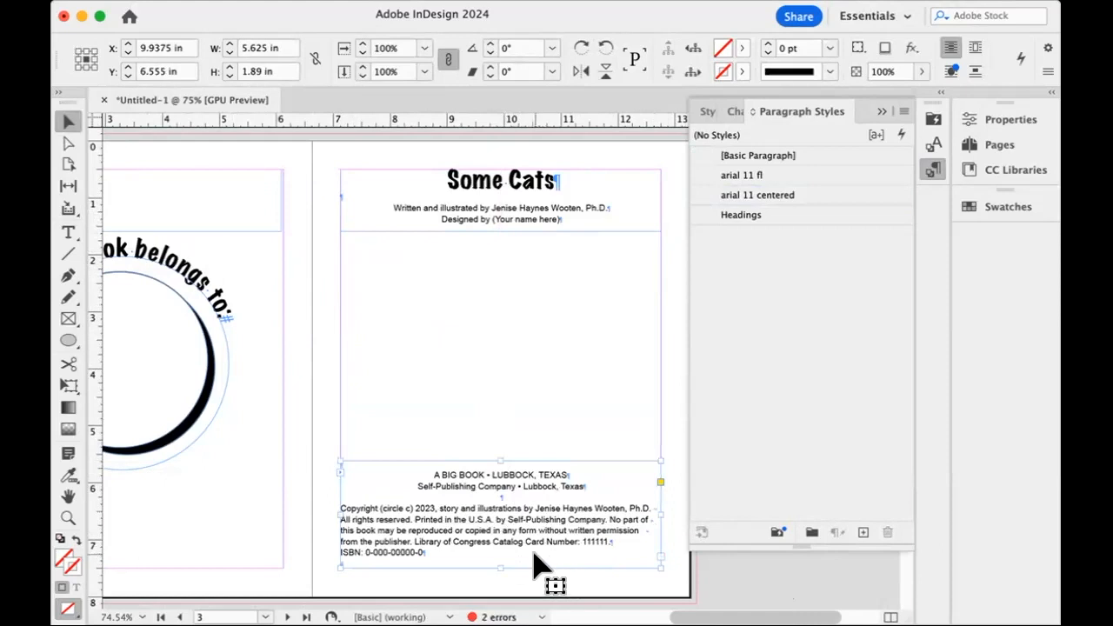
{"action": "left_click_drag", "start_coordinate": [540, 525], "coordinate": [543, 553]}
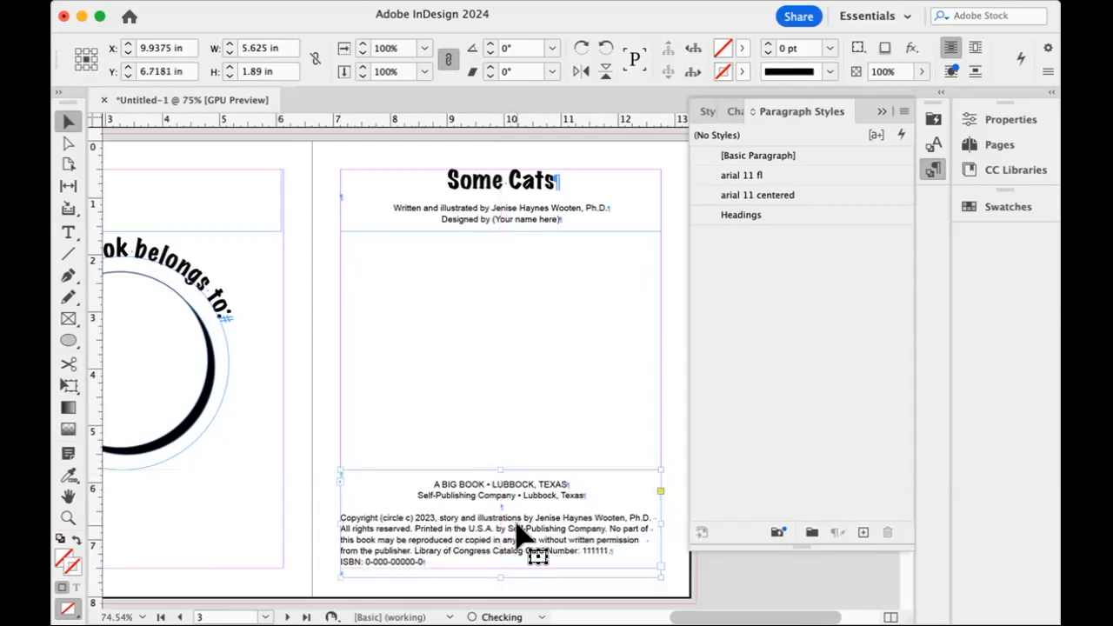
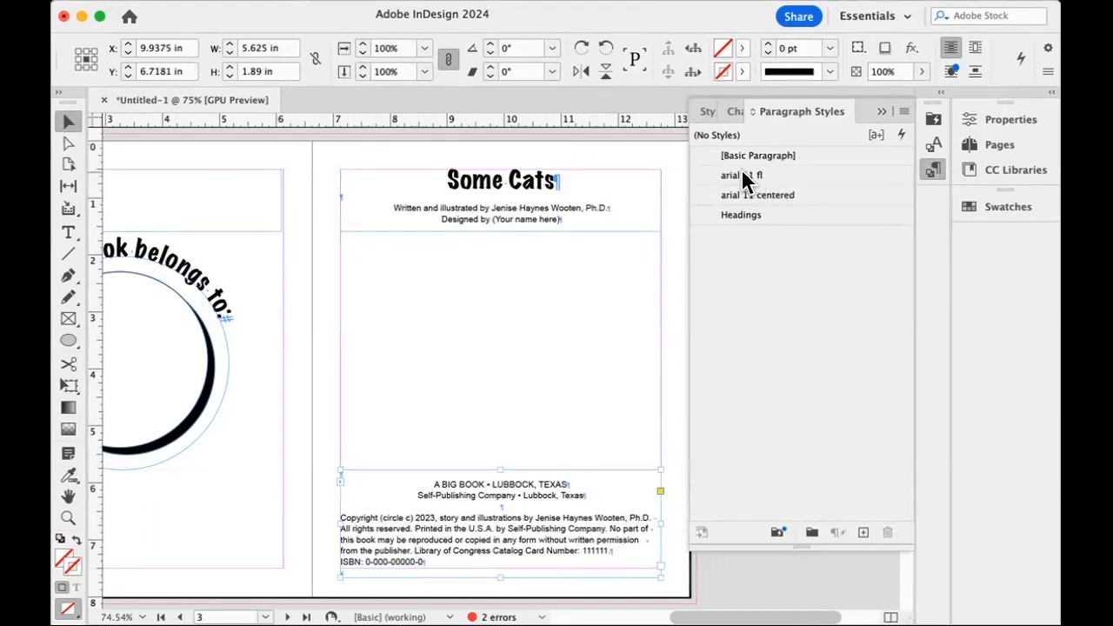
Set the font size of the copyright and ISBN text on page 3 to 8 pt.
{"action": "double_click", "coordinate": [810, 179]}
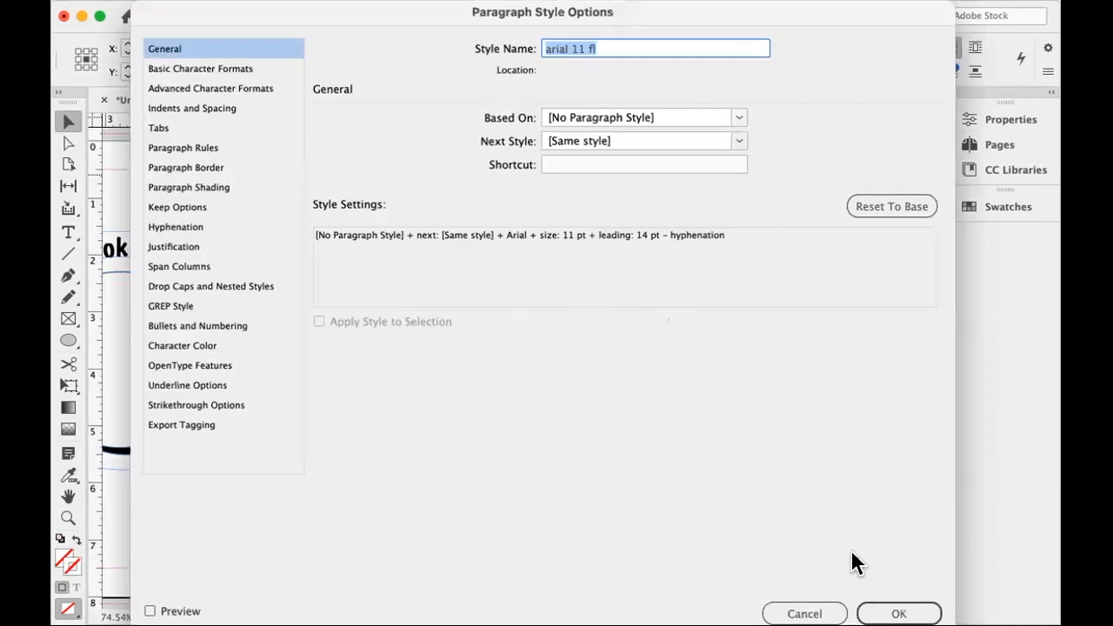
{"action": "key", "text": "Escape"}
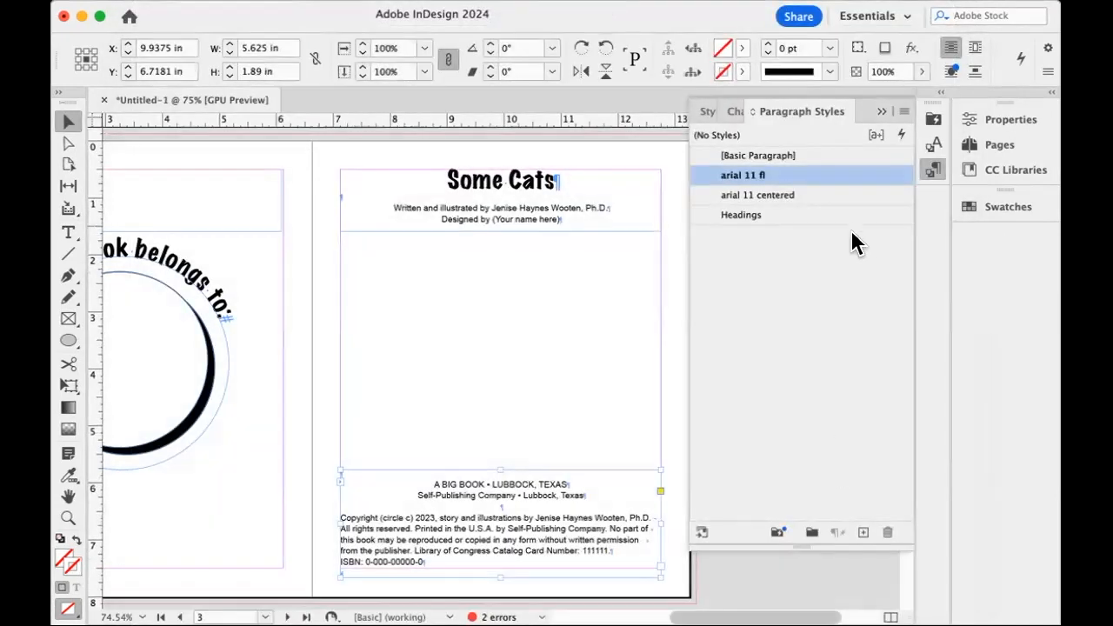
{"action": "left_click", "coordinate": [427, 379]}
{"action": "double_click", "coordinate": [433, 559]}
{"action": "left_click_drag", "start_coordinate": [432, 562], "coordinate": [337, 513]}
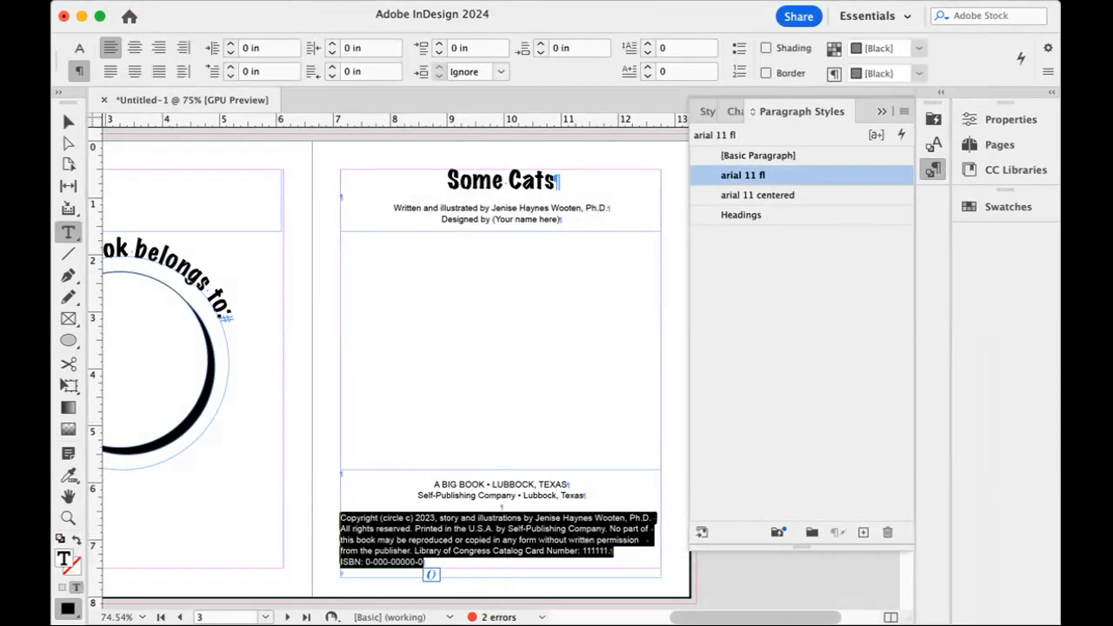
{"action": "left_click", "coordinate": [79, 48]}
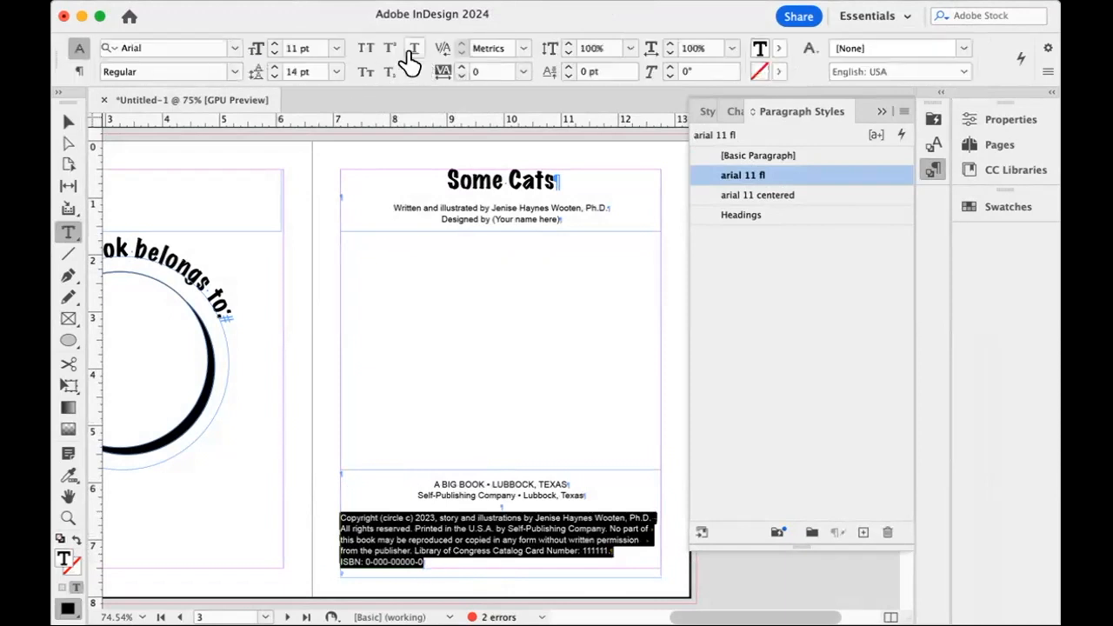
{"action": "left_click", "coordinate": [337, 52]}
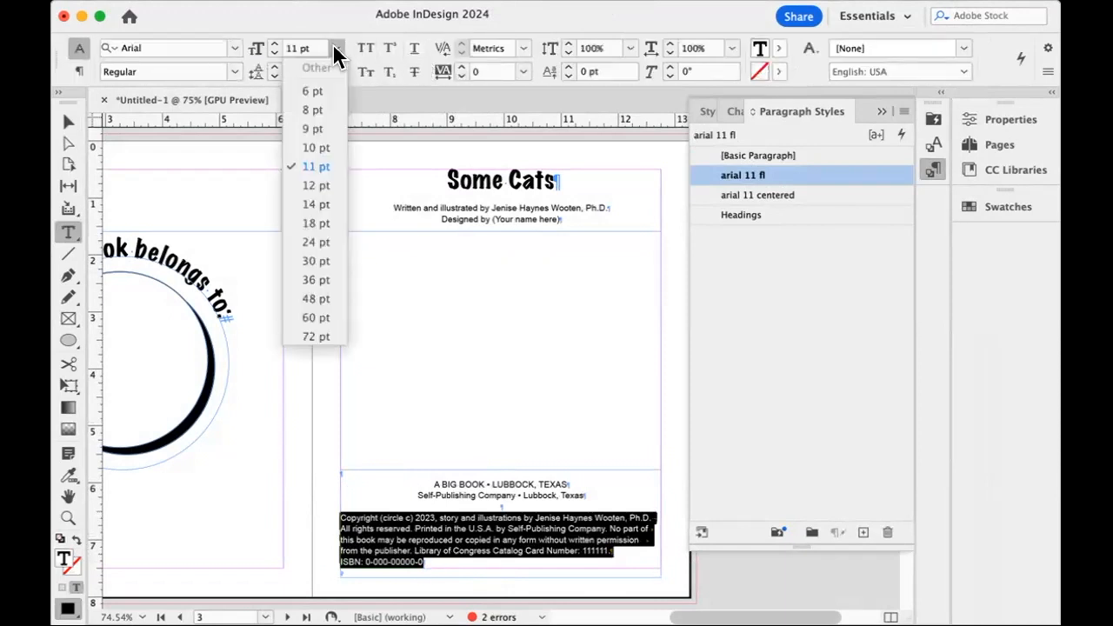
{"action": "left_click", "coordinate": [325, 107]}
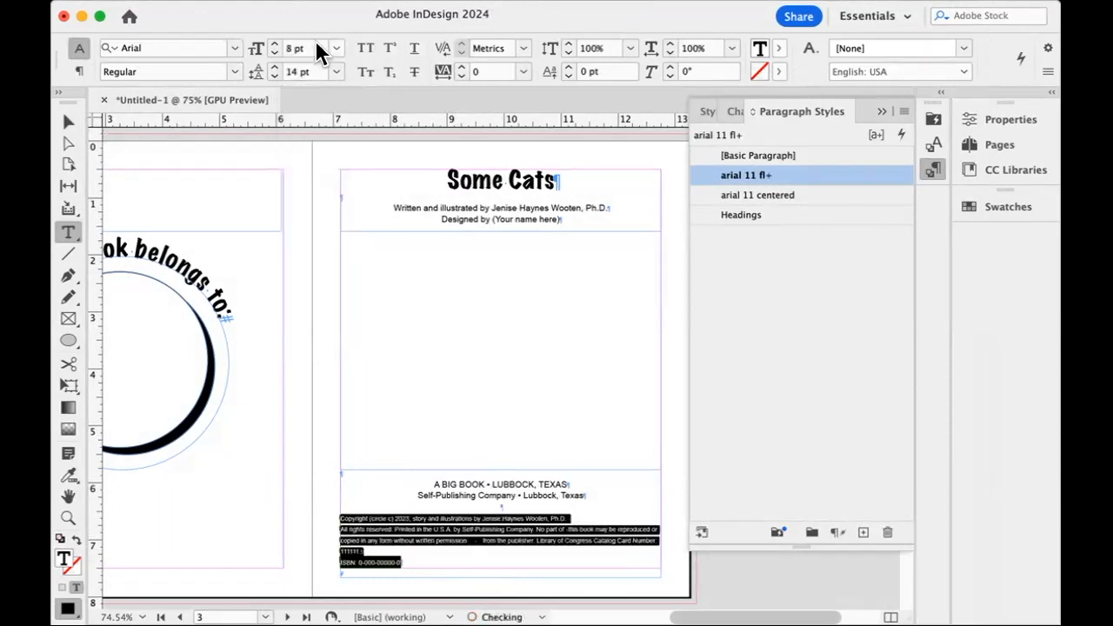
Set the leading of the copyright and ISBN text to 11 pt.
{"action": "left_click", "coordinate": [336, 71]}
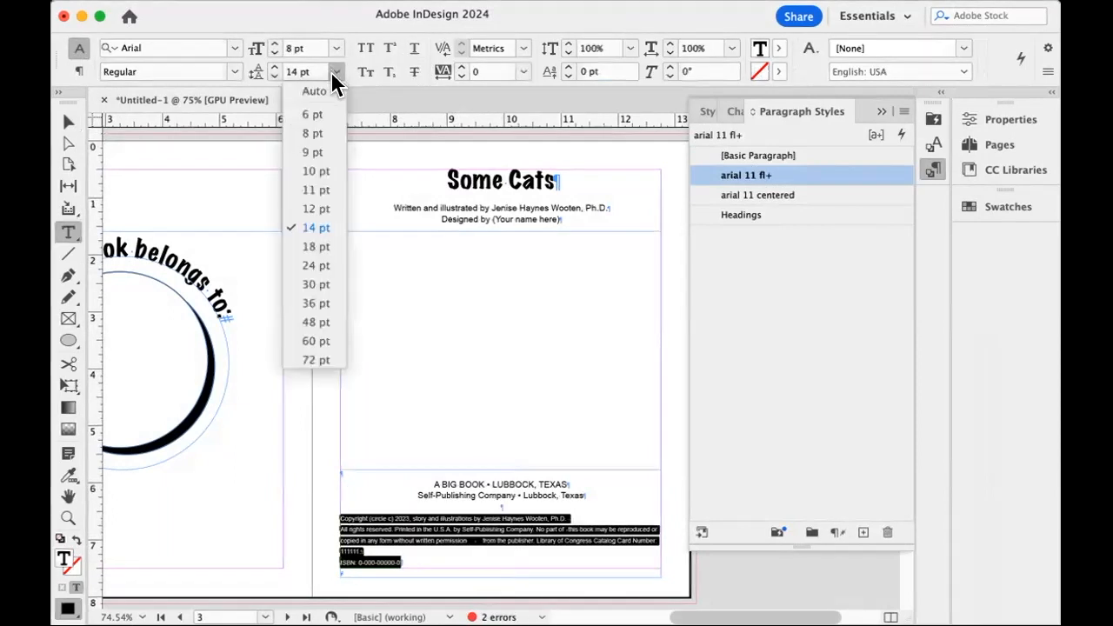
{"action": "left_click", "coordinate": [325, 91]}
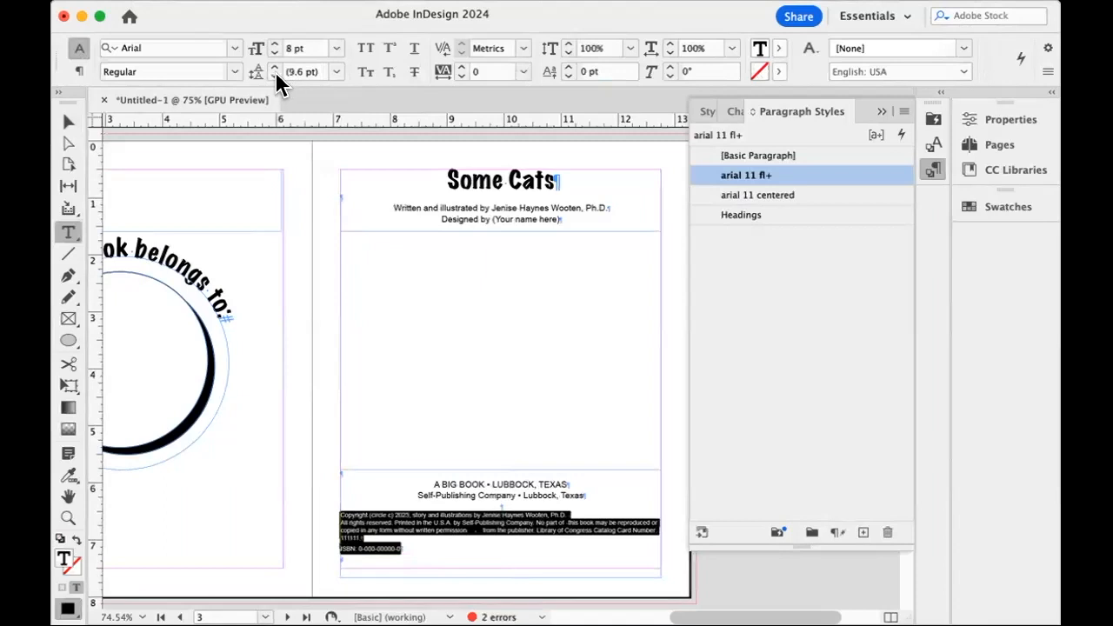
{"action": "left_click", "coordinate": [335, 73]}
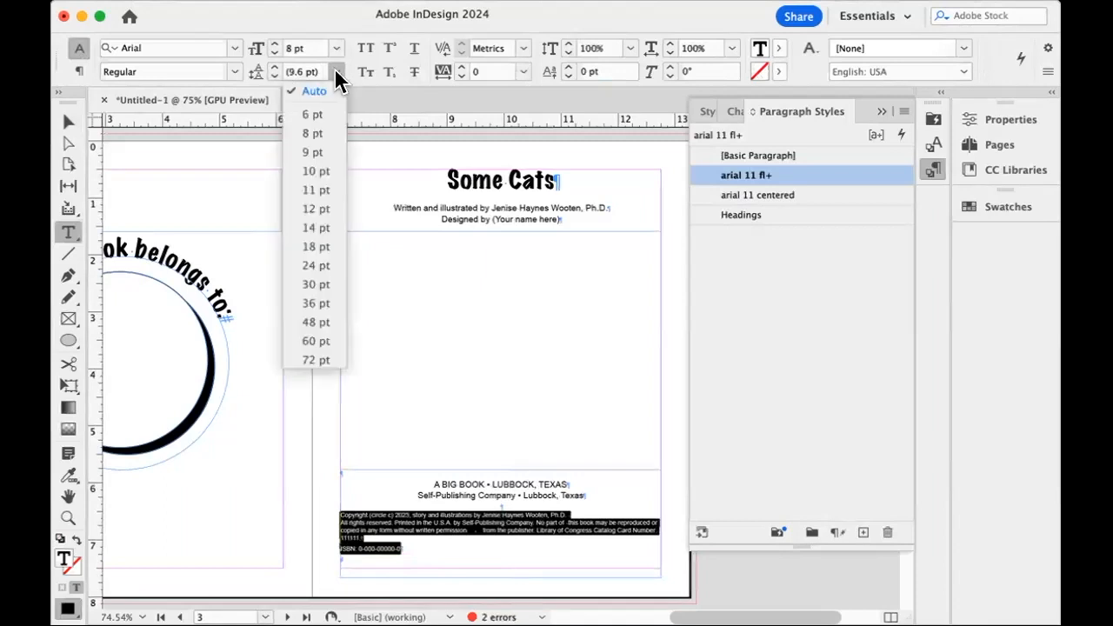
{"action": "left_click", "coordinate": [320, 189]}
Remove the line breaks before "All rights reserved" and "ISBN" so the copyright notice runs as one paragraph.
{"action": "left_click", "coordinate": [503, 553]}
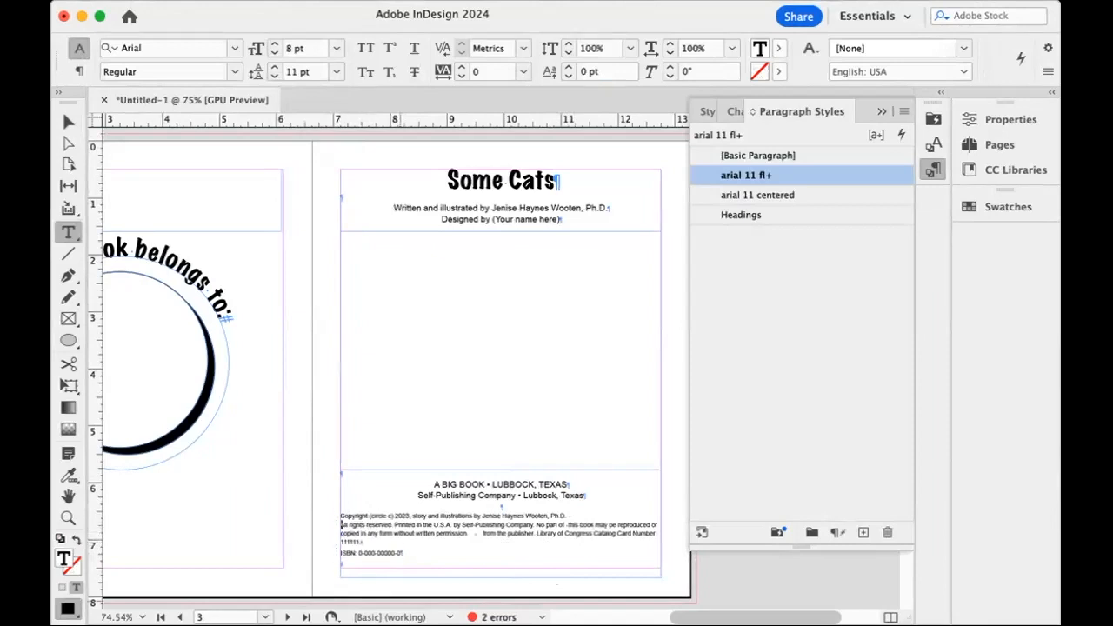
{"action": "key", "text": "BackSpace"}
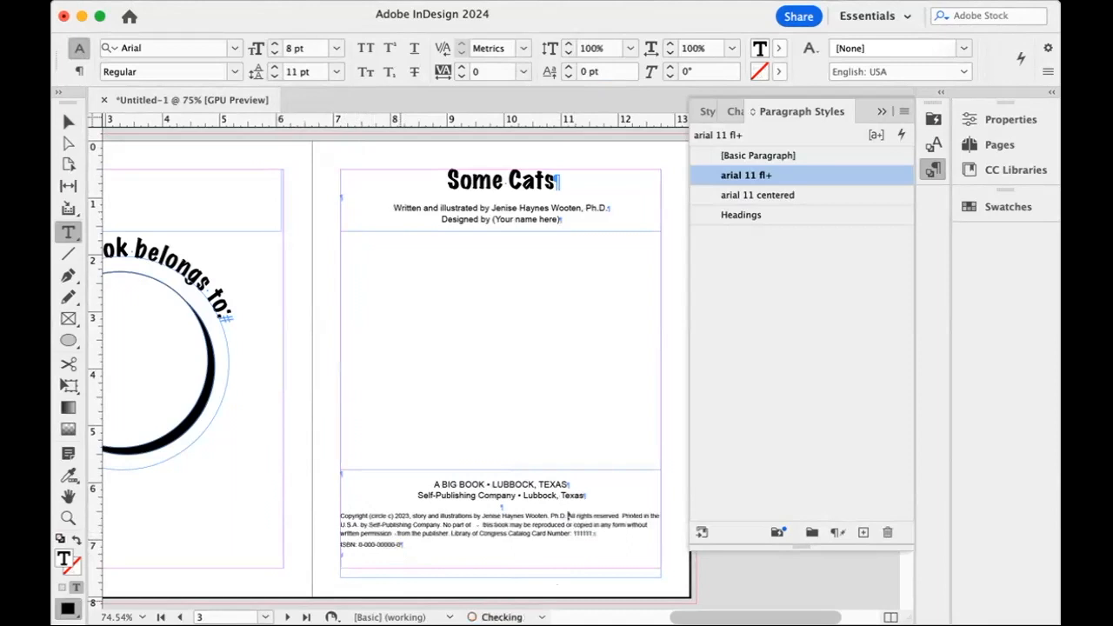
{"action": "key", "text": "super+equal"}
{"action": "key", "text": "super+equal"}
{"action": "key", "text": "super+equal"}
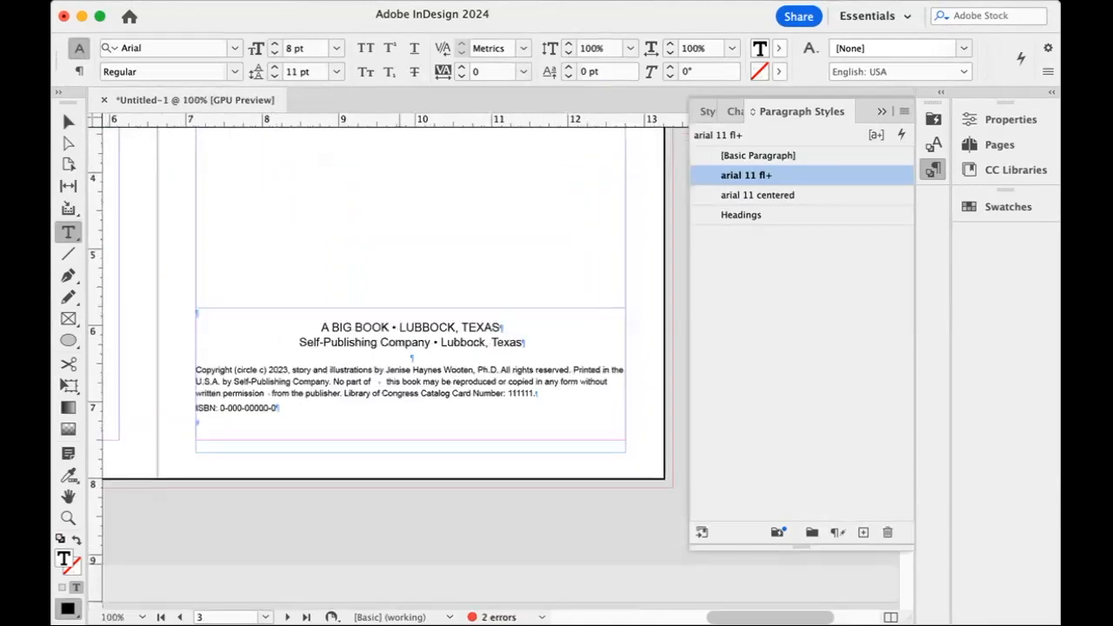
{"action": "scroll", "coordinate": [369, 463], "scroll_direction": "left", "scroll_amount": 3}
{"action": "scroll", "coordinate": [369, 464], "scroll_direction": "right", "scroll_amount": 8}
{"action": "scroll", "coordinate": [369, 464], "scroll_direction": "left", "scroll_amount": 10}
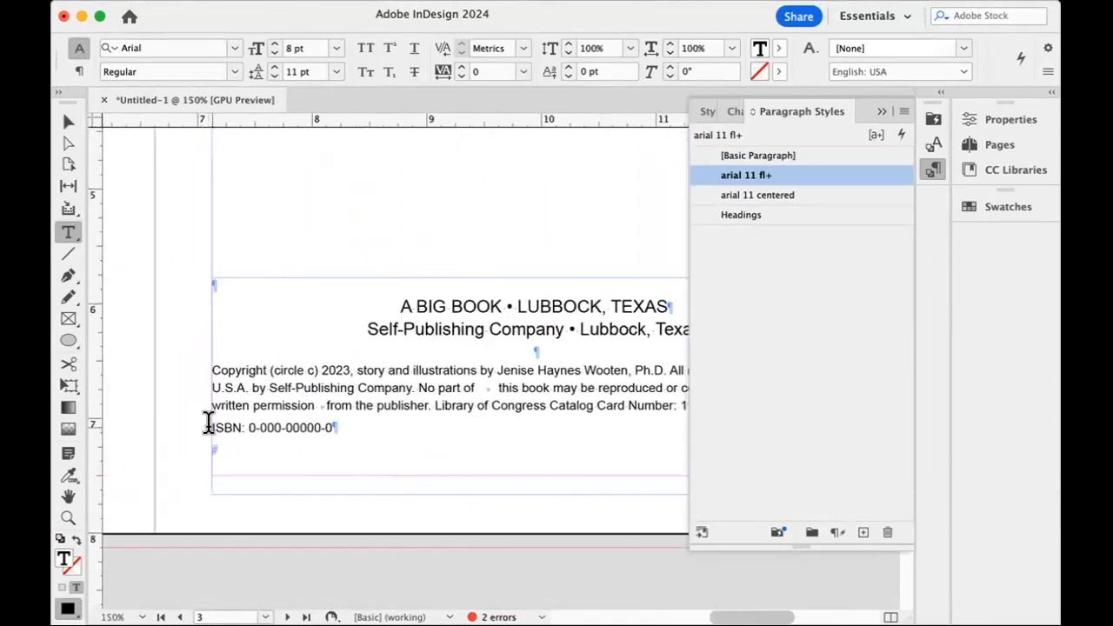
{"action": "key", "text": "BackSpace"}
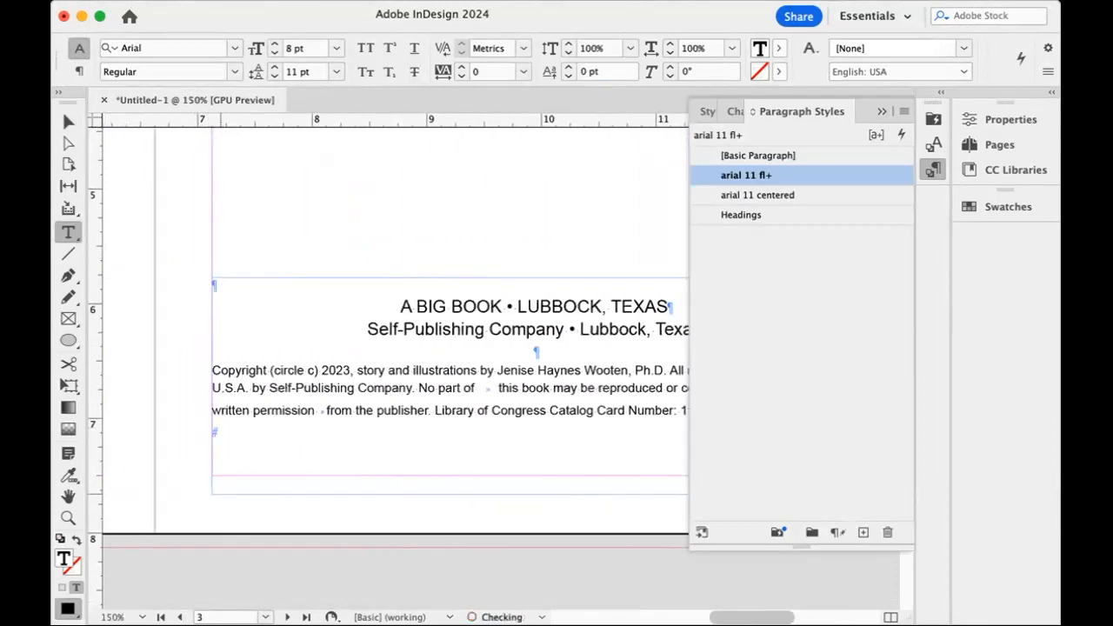
{"action": "scroll", "coordinate": [218, 489], "scroll_direction": "right", "scroll_amount": 6}
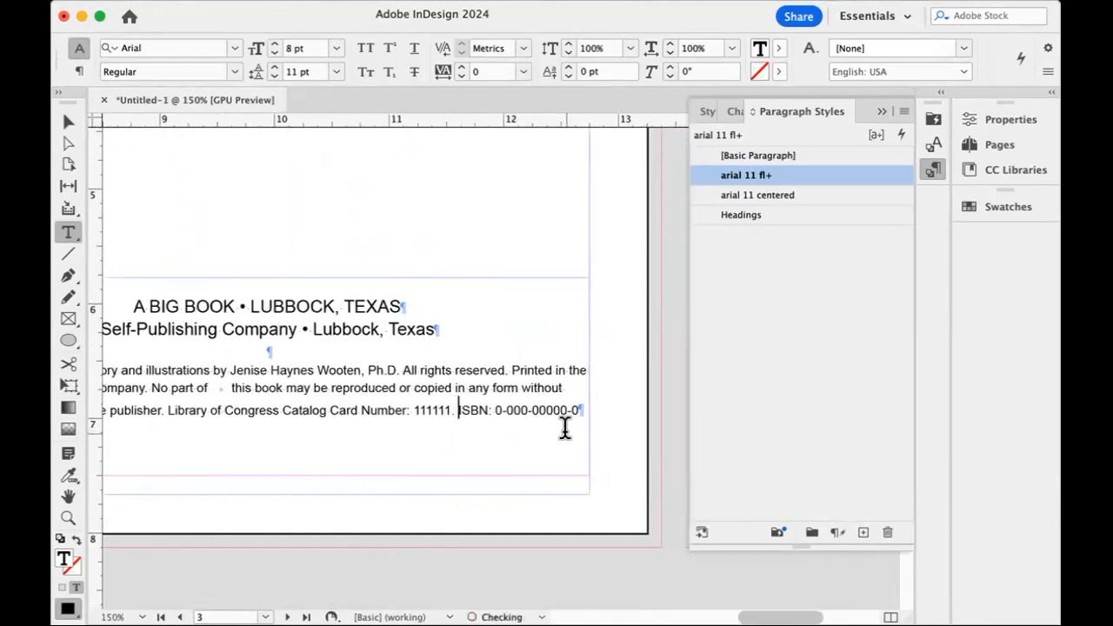
Insert an empty paragraph after the ISBN at the end of the copyright notice.
{"action": "left_click", "coordinate": [583, 407]}
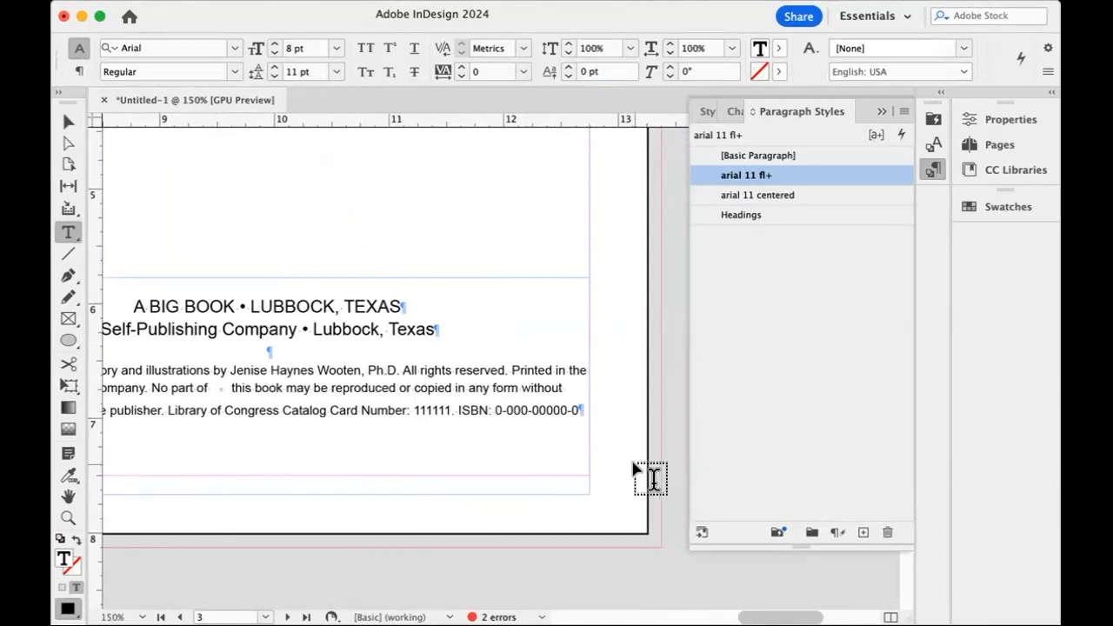
{"action": "key", "text": "Return"}
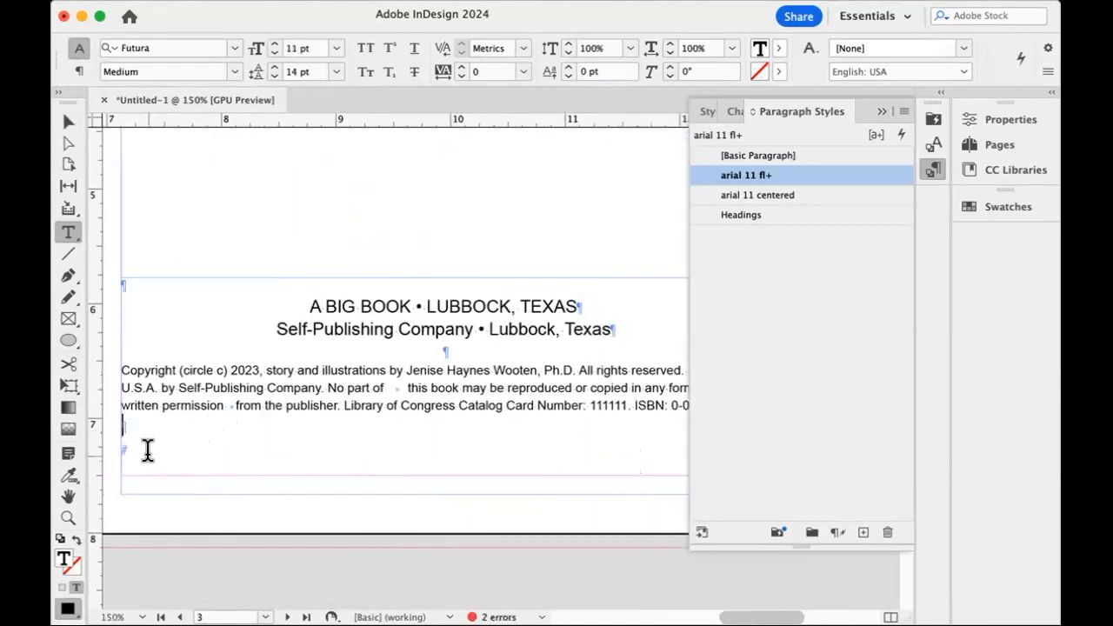
{"action": "scroll", "coordinate": [177, 432], "scroll_direction": "right", "scroll_amount": 6}
{"action": "scroll", "coordinate": [177, 432], "scroll_direction": "left", "scroll_amount": 6}
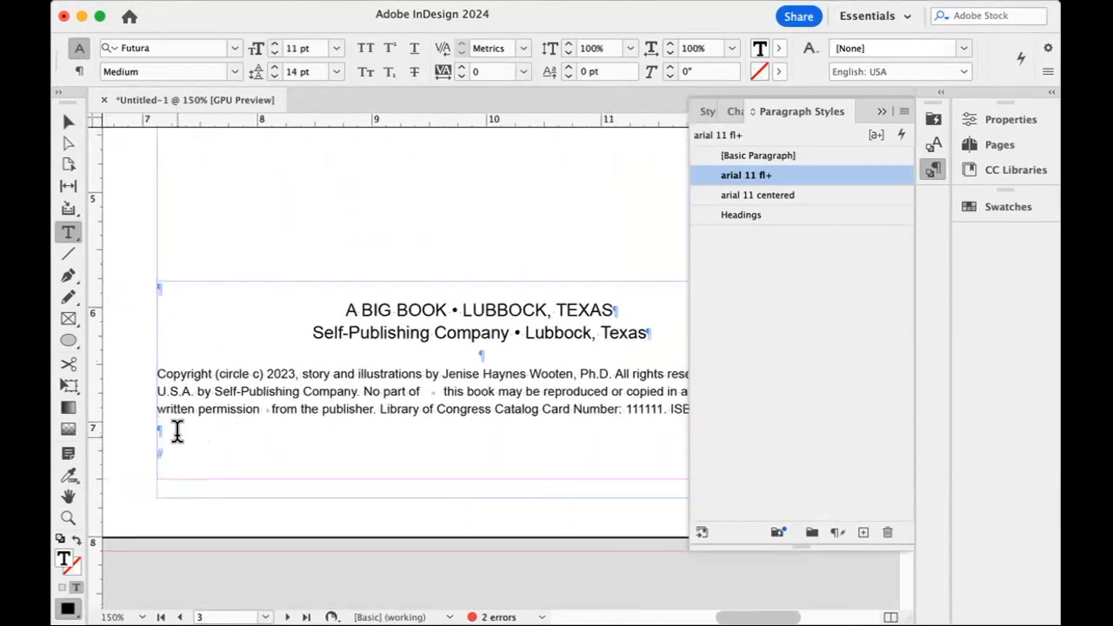
Move the page 3 copyright frame down to the page's lower edge, shorten it to about 1.62 in high, and nudge it slightly down.
{"action": "left_click", "coordinate": [68, 122]}
{"action": "left_click_drag", "start_coordinate": [418, 327], "coordinate": [378, 390]}
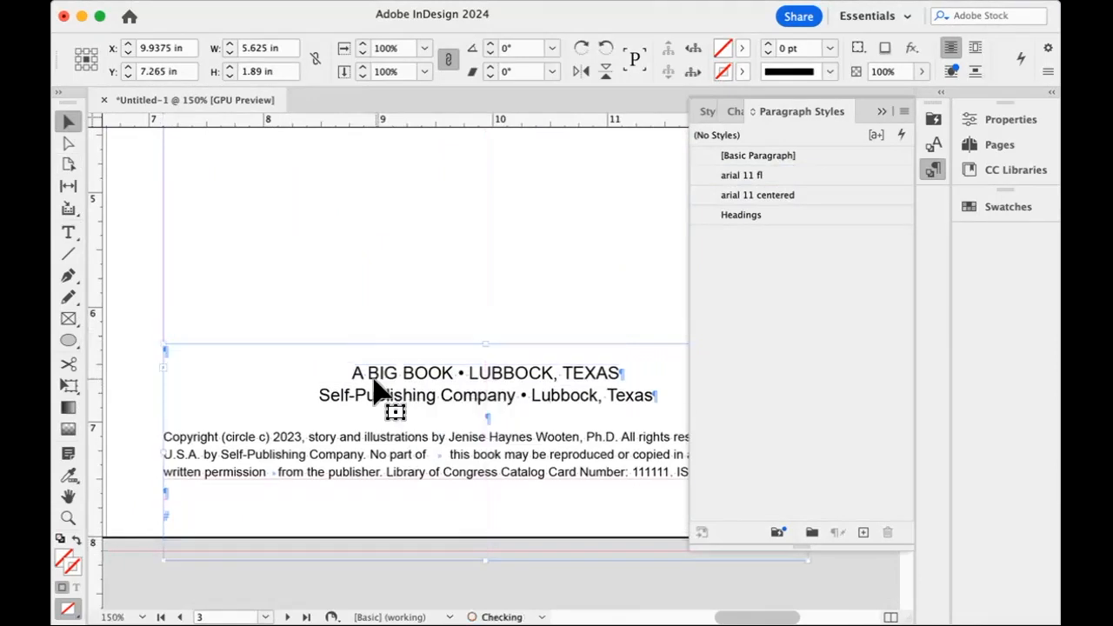
{"action": "left_click_drag", "start_coordinate": [483, 559], "coordinate": [484, 527]}
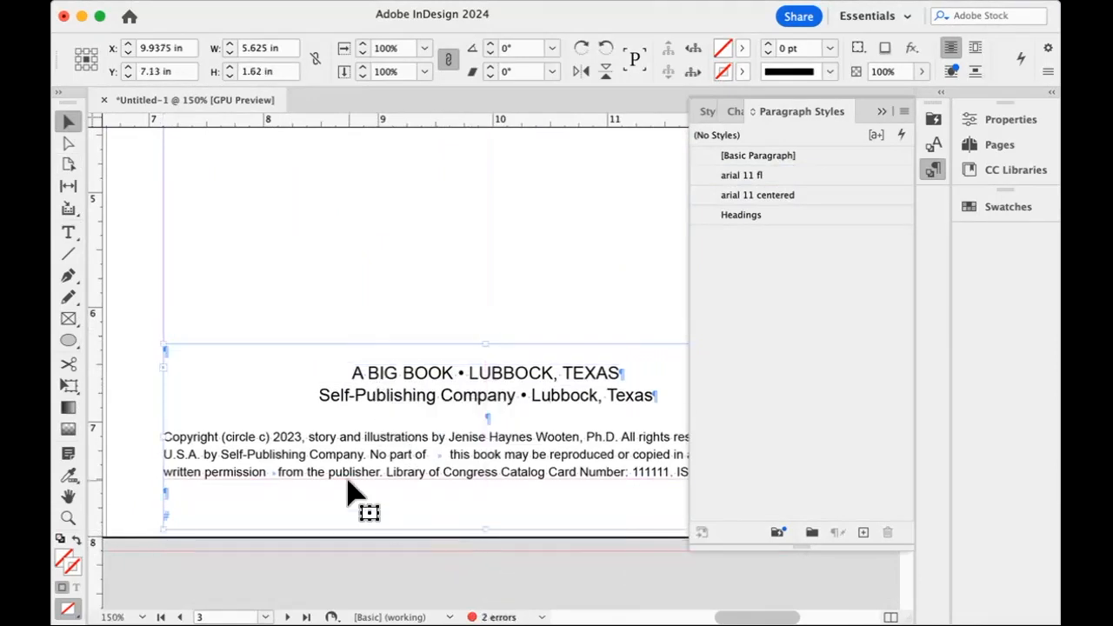
{"action": "key", "text": "Down"}
{"action": "key", "text": "Down"}
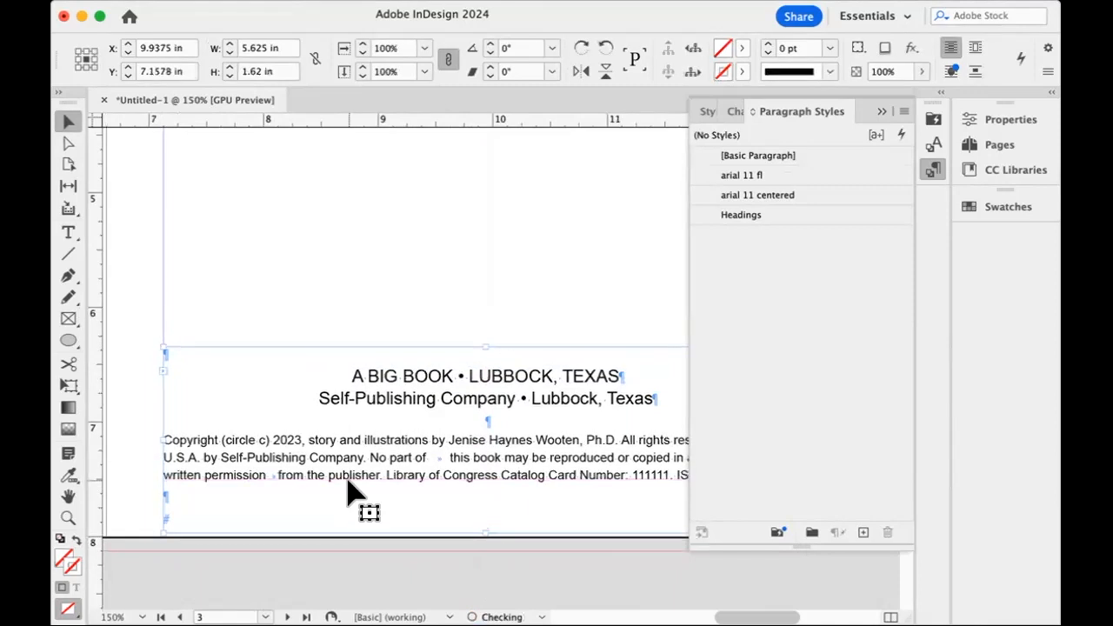
{"action": "key", "text": "super+0"}
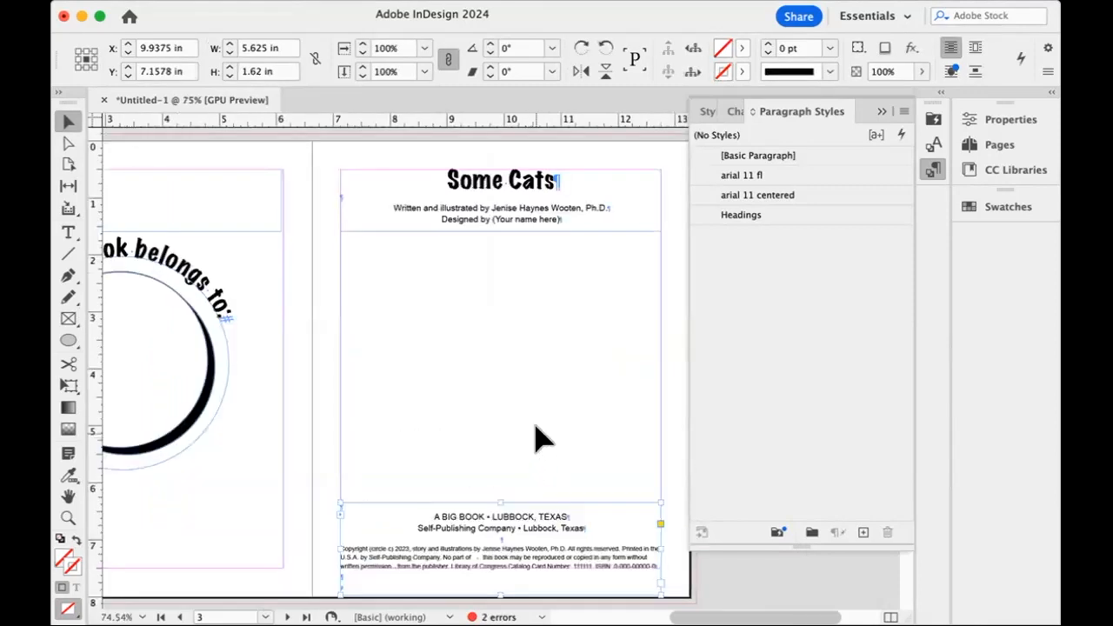
{"action": "left_click", "coordinate": [568, 362]}
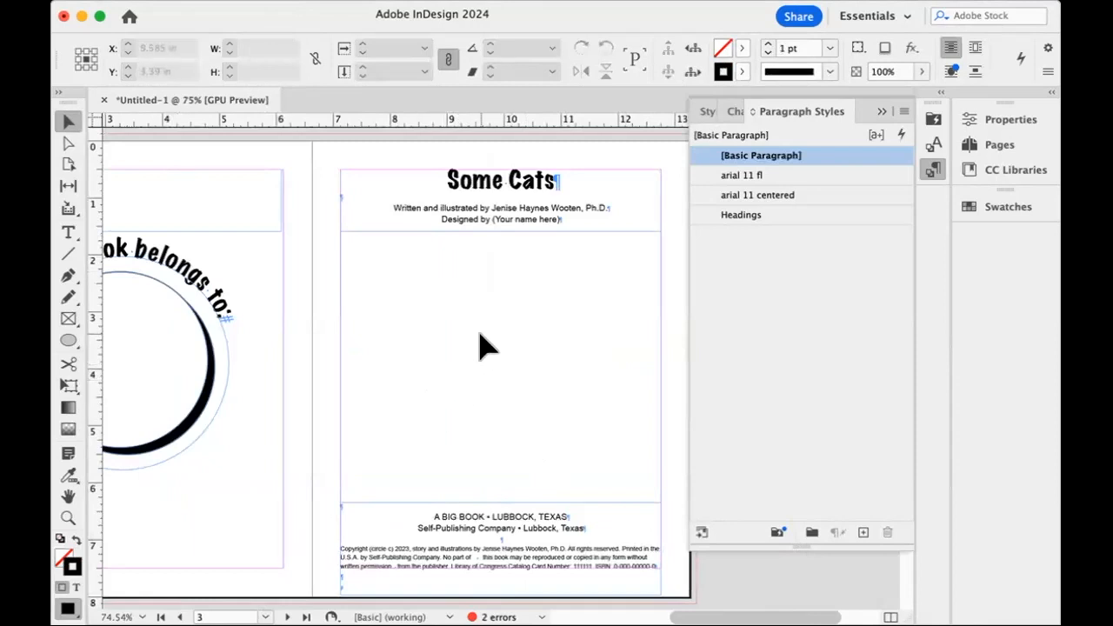
Turn on the display of text threads with the "Some cats laze about on a rug" frame on page 4 selected.
{"action": "scroll", "coordinate": [485, 346], "scroll_direction": "down", "scroll_amount": 1}
{"action": "scroll", "coordinate": [485, 346], "scroll_direction": "down", "scroll_amount": 10}
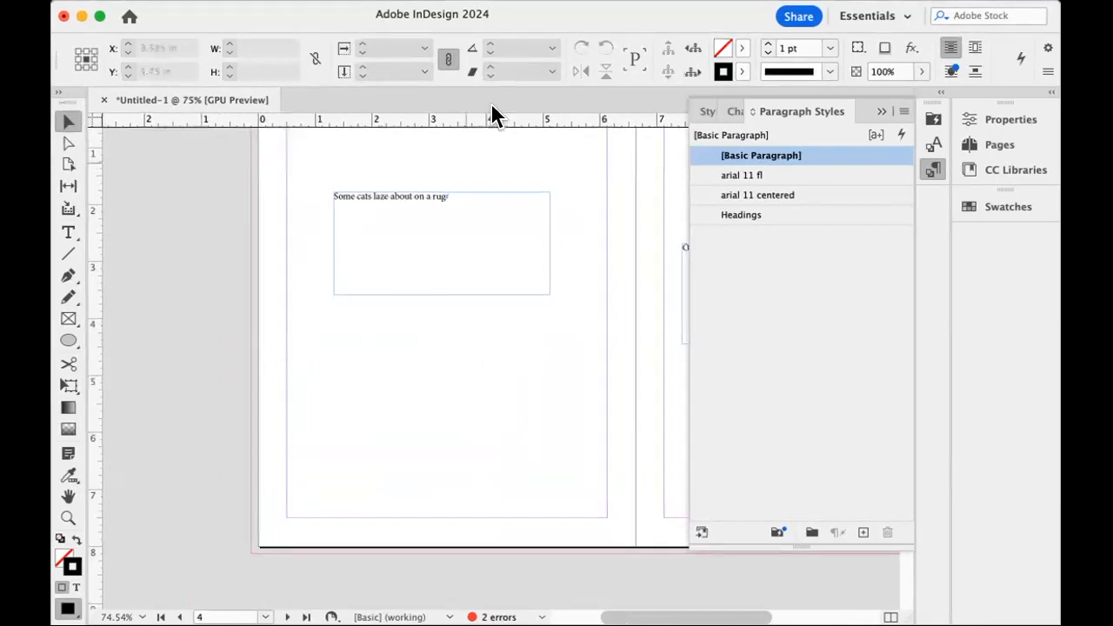
{"action": "left_click", "coordinate": [439, 253]}
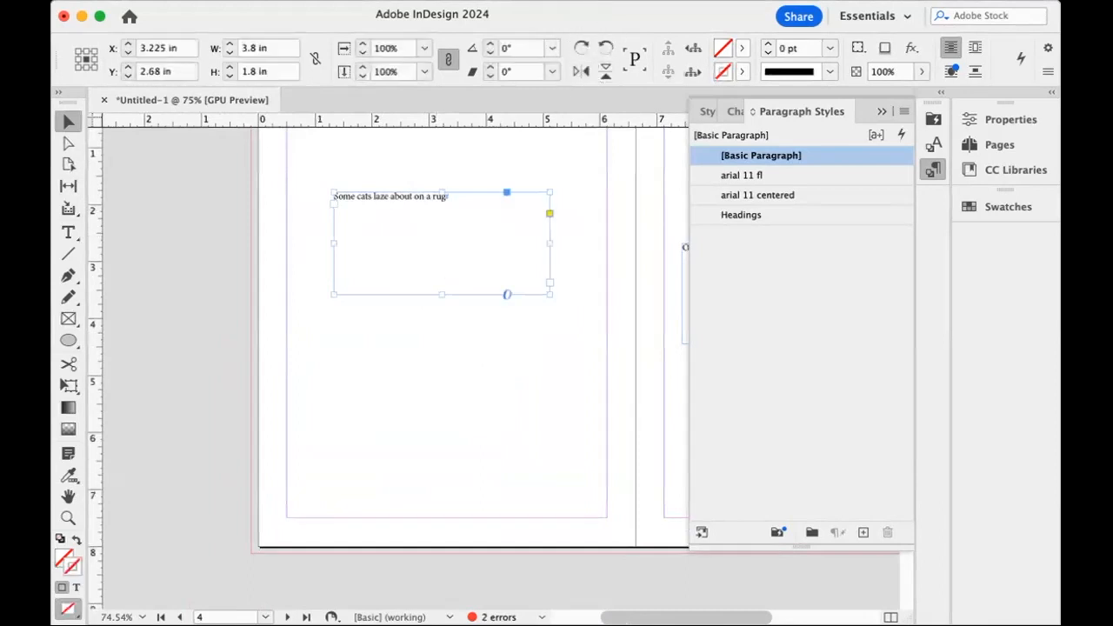
{"action": "left_click", "coordinate": [556, 0]}
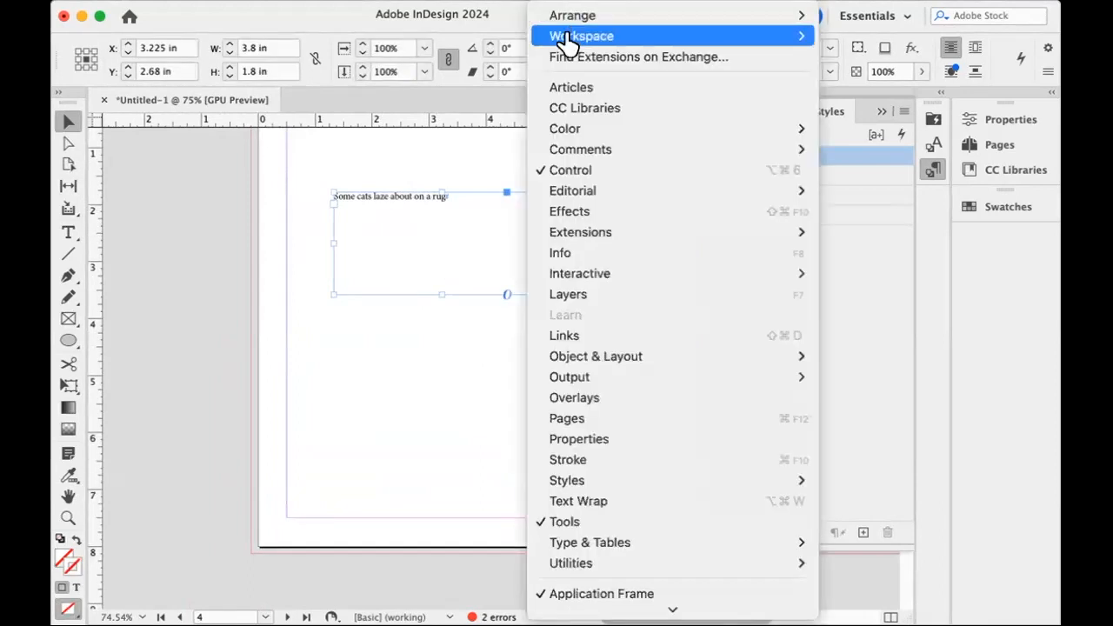
{"action": "mouse_move", "coordinate": [445, 400]}
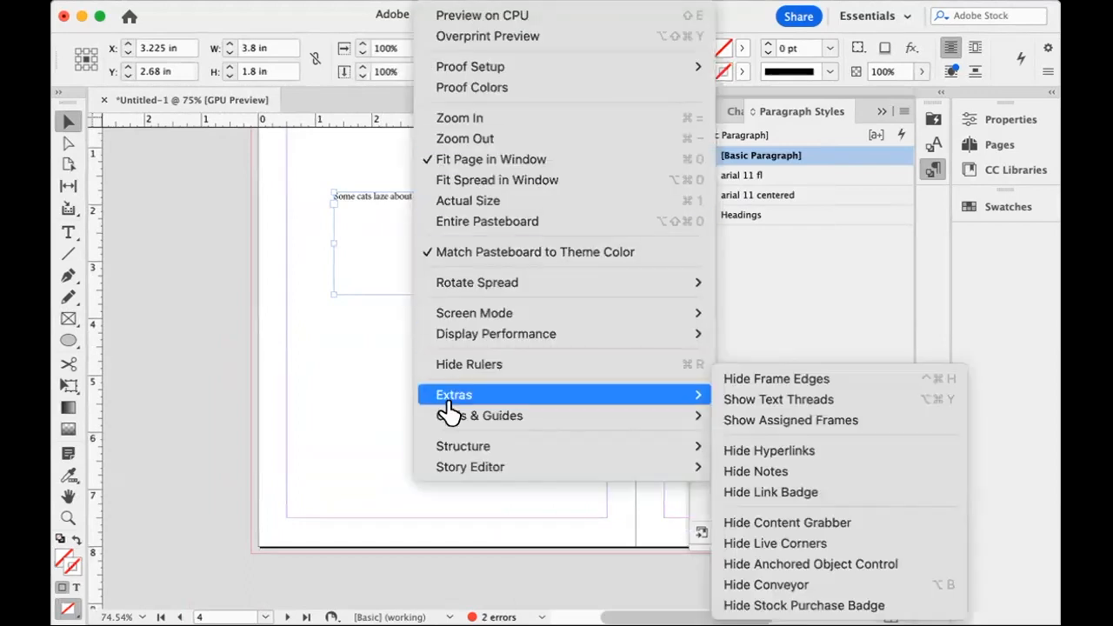
{"action": "left_click", "coordinate": [728, 400]}
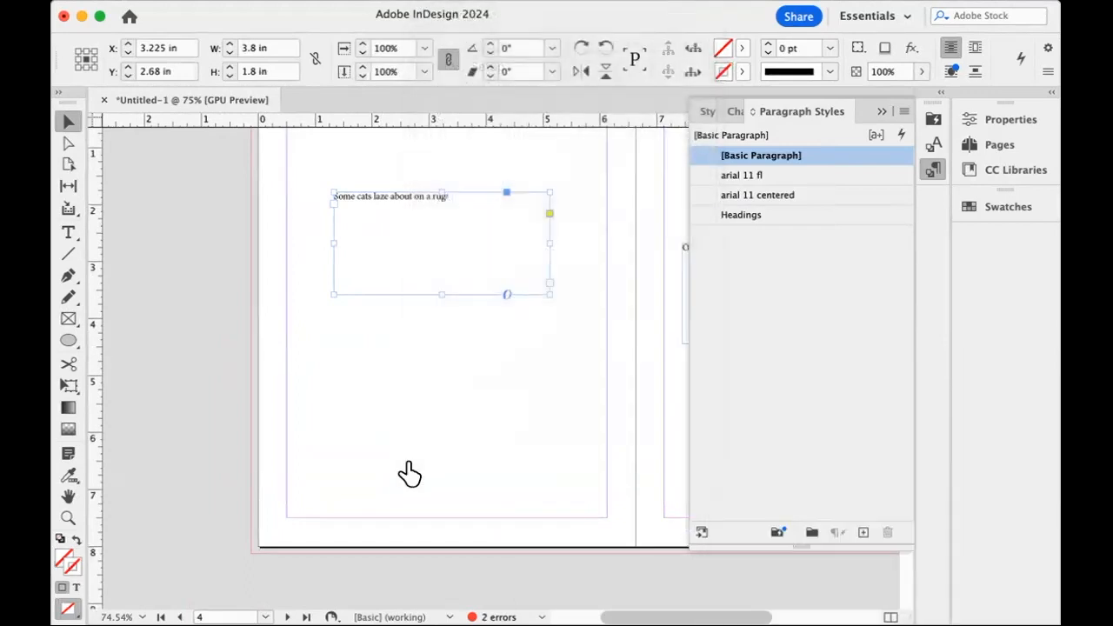
Examine the text threading of the page 3 copyright frame and the story text frame on page 4.
{"action": "scroll", "coordinate": [412, 410], "scroll_direction": "up", "scroll_amount": 10}
{"action": "scroll", "coordinate": [412, 411], "scroll_direction": "up", "scroll_amount": 2}
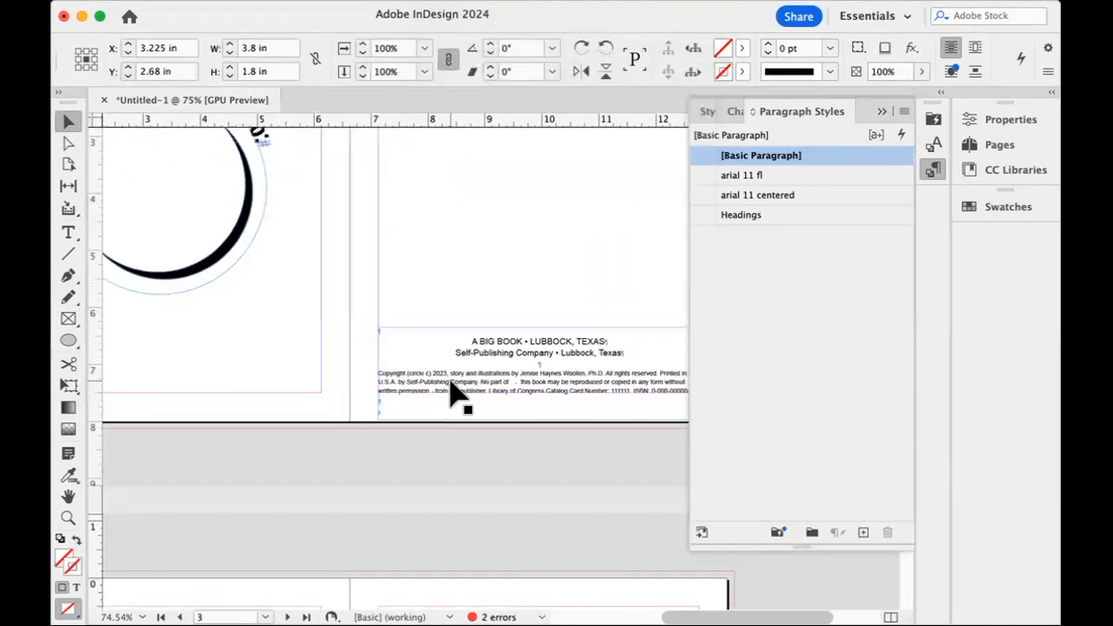
{"action": "left_click", "coordinate": [454, 392]}
{"action": "scroll", "coordinate": [355, 387], "scroll_direction": "up", "scroll_amount": 6}
{"action": "scroll", "coordinate": [348, 392], "scroll_direction": "down", "scroll_amount": 15}
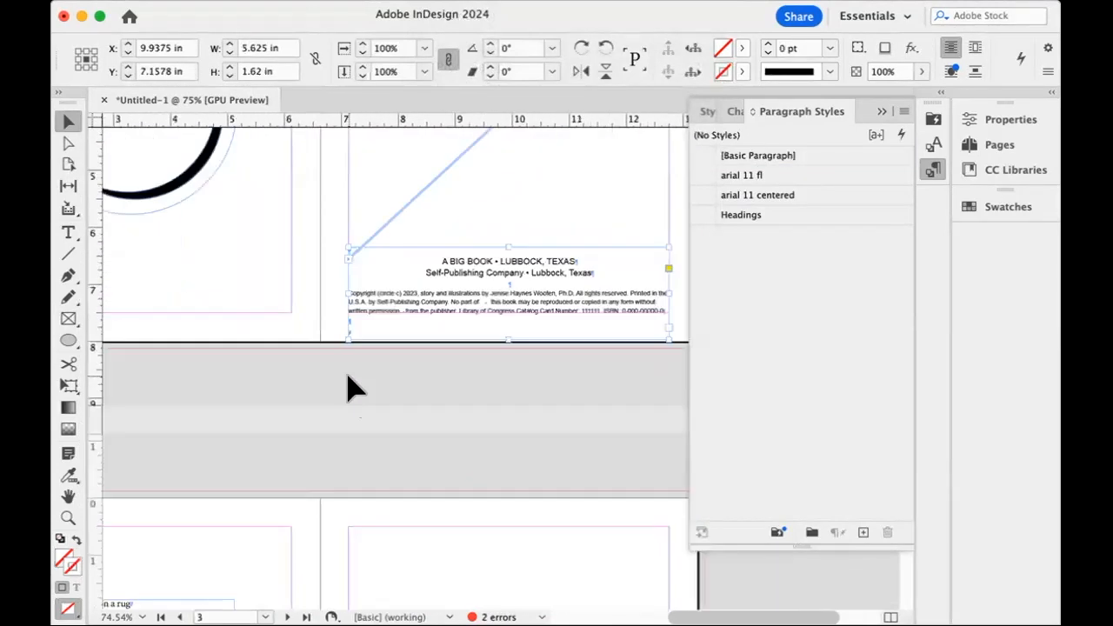
{"action": "left_click", "coordinate": [173, 206]}
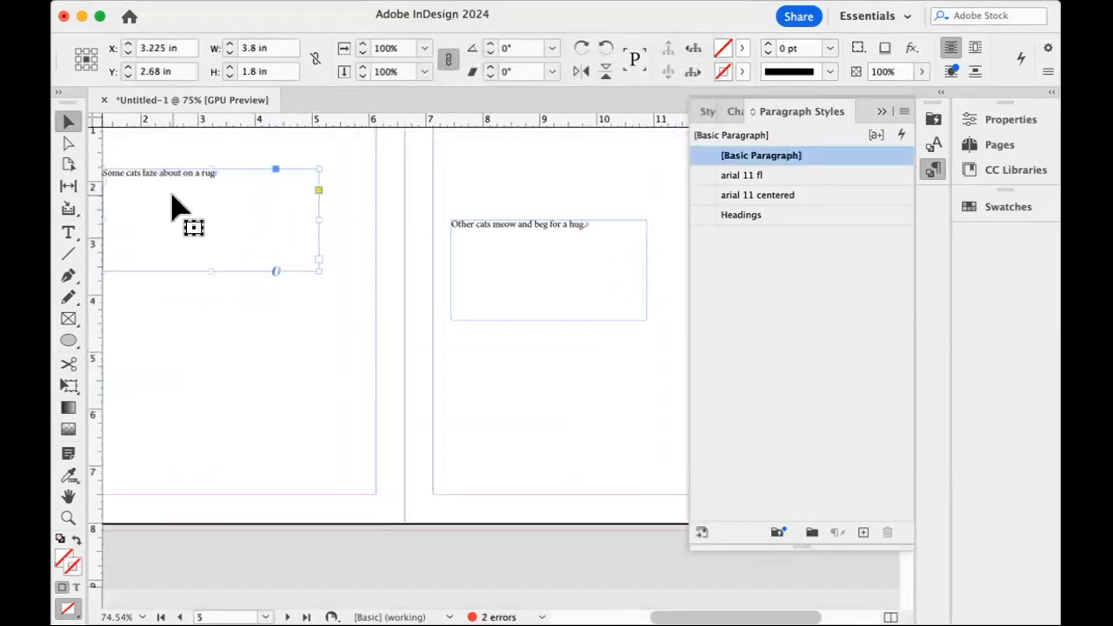
{"action": "left_click", "coordinate": [268, 377]}
{"action": "scroll", "coordinate": [270, 389], "scroll_direction": "up", "scroll_amount": 12}
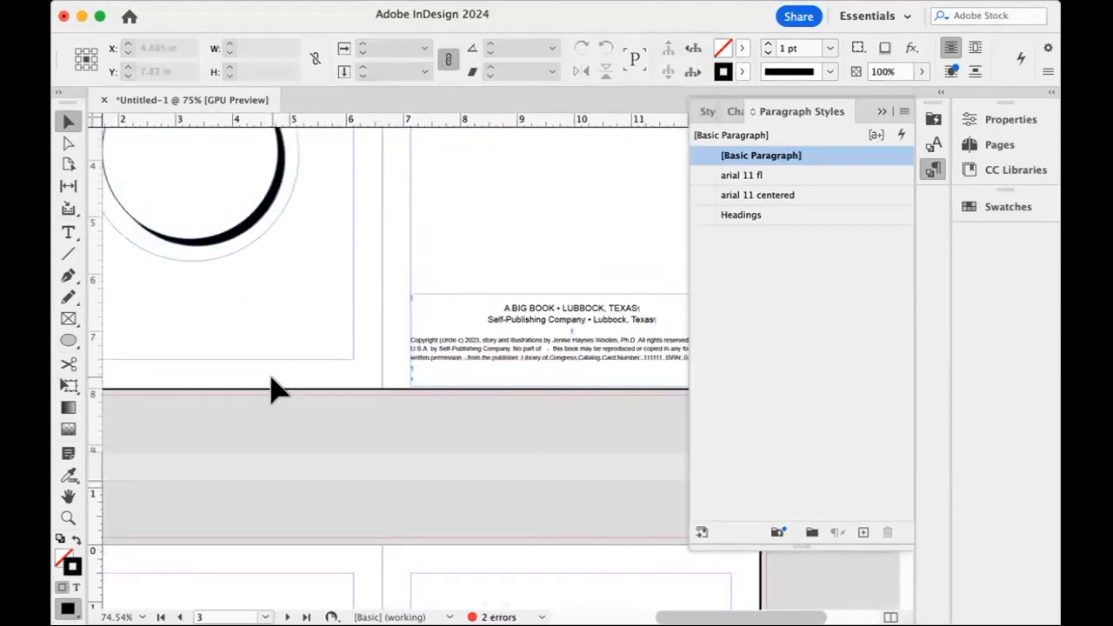
Move the "Some cats laze about on a rug" frame to page 4's lower-right margin corner and shrink it to about 2.74 by 0.5 in.
{"action": "scroll", "coordinate": [271, 389], "scroll_direction": "down", "scroll_amount": 5}
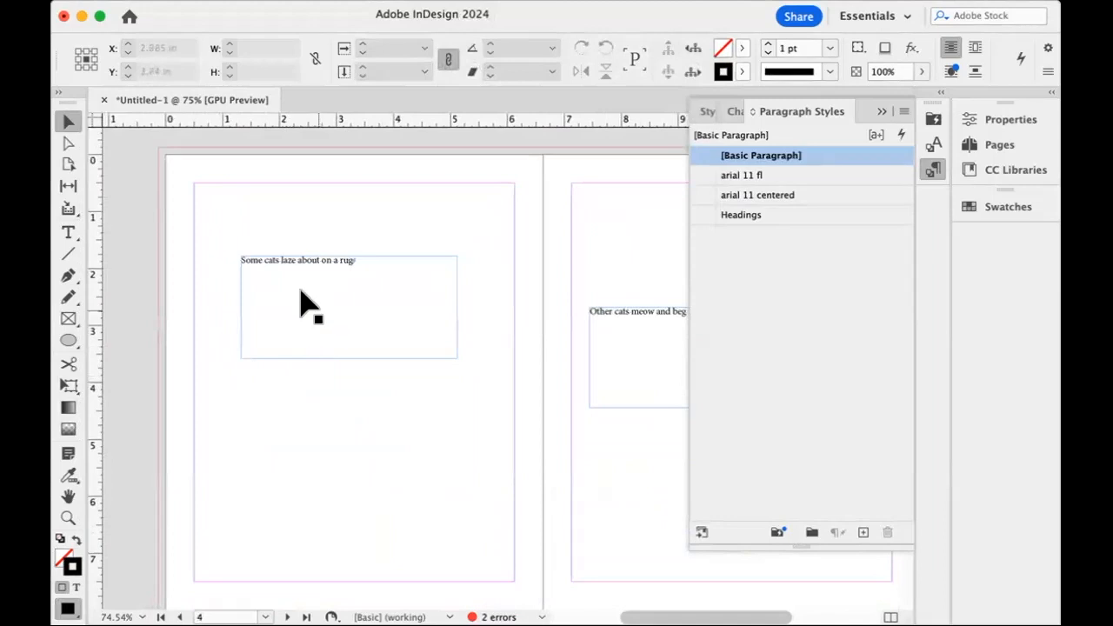
{"action": "left_click_drag", "start_coordinate": [314, 269], "coordinate": [368, 495]}
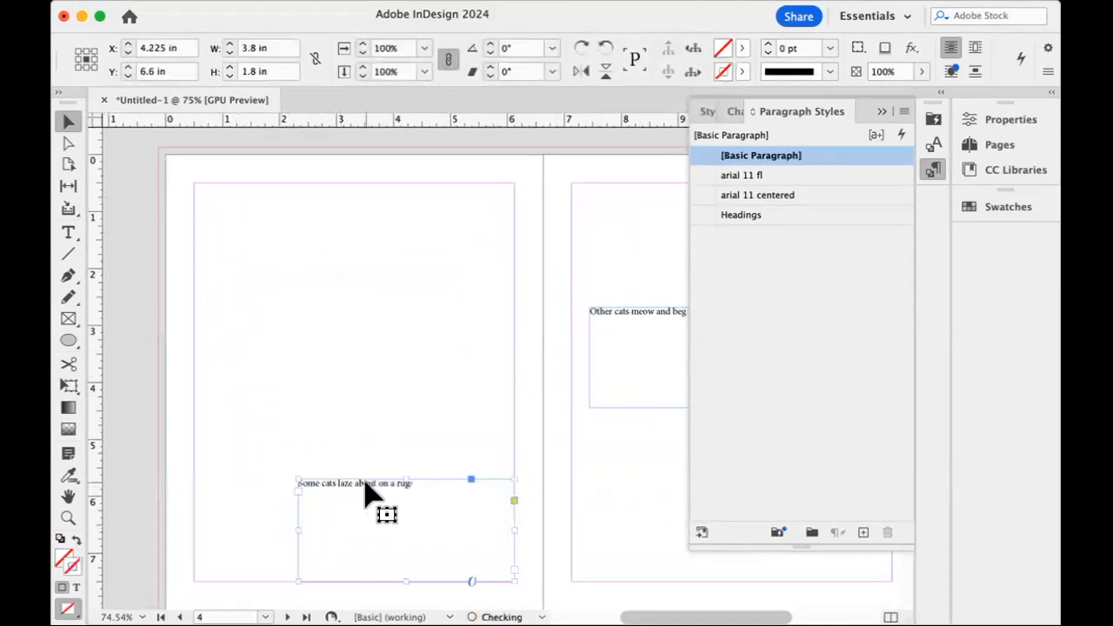
{"action": "left_click_drag", "start_coordinate": [296, 477], "coordinate": [356, 551]}
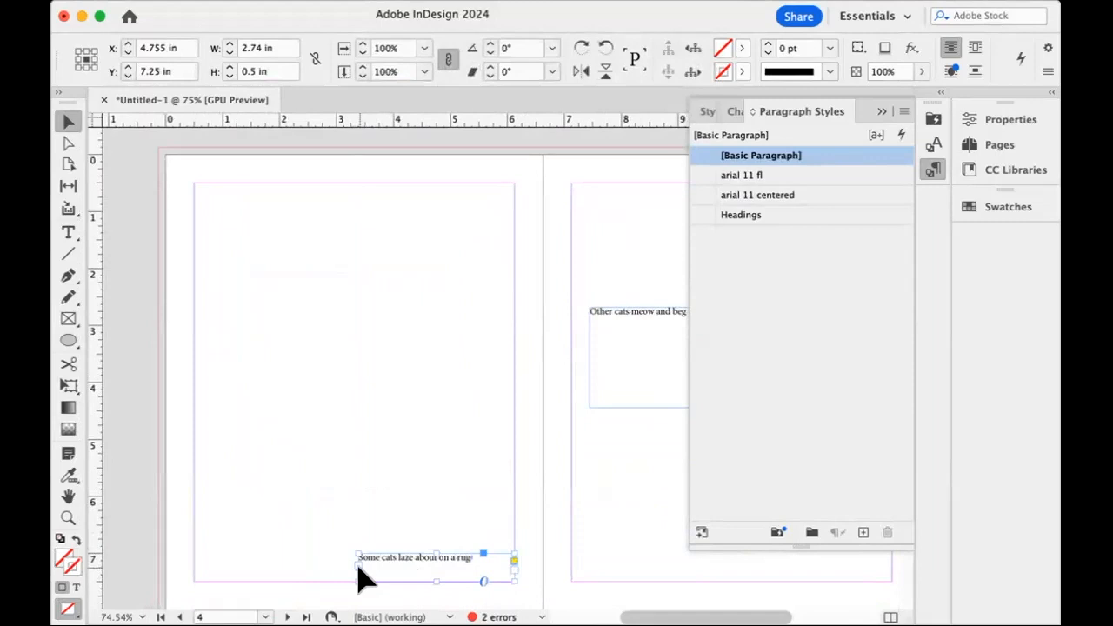
Widen the "Some cats laze about on a rug" frame on page 4 to about 3.22 in.
{"action": "left_click_drag", "start_coordinate": [357, 567], "coordinate": [329, 564]}
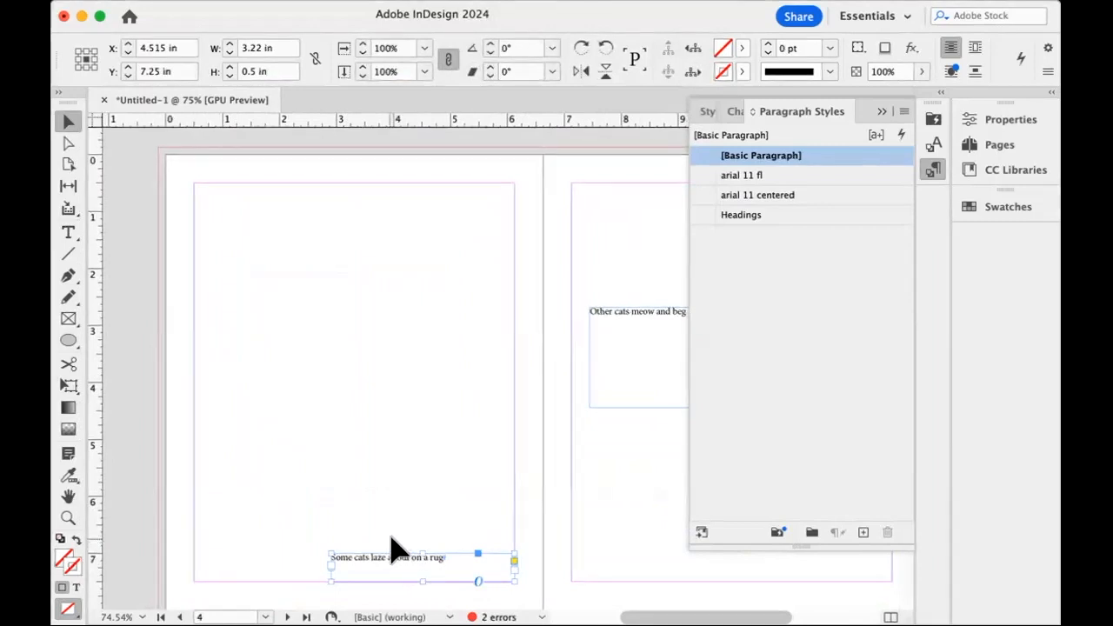
Try stretching the page 3 title frame downward, and return it to about 1.09 in high.
{"action": "scroll", "coordinate": [522, 162], "scroll_direction": "up", "scroll_amount": 10}
{"action": "scroll", "coordinate": [522, 165], "scroll_direction": "up", "scroll_amount": 5}
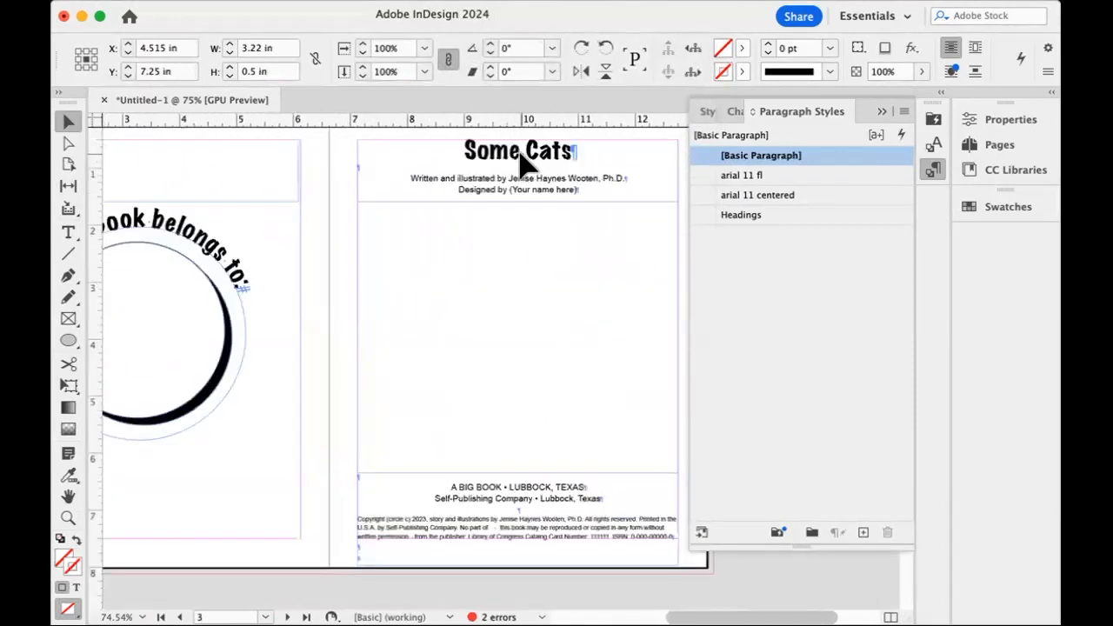
{"action": "left_click", "coordinate": [520, 209]}
{"action": "mouse_move", "coordinate": [517, 237]}
{"action": "left_mouse_down"}
{"action": "mouse_move", "coordinate": [518, 310]}
{"action": "mouse_move", "coordinate": [517, 248]}
{"action": "left_mouse_up"}
{"action": "left_click_drag", "start_coordinate": [517, 239], "coordinate": [517, 236]}
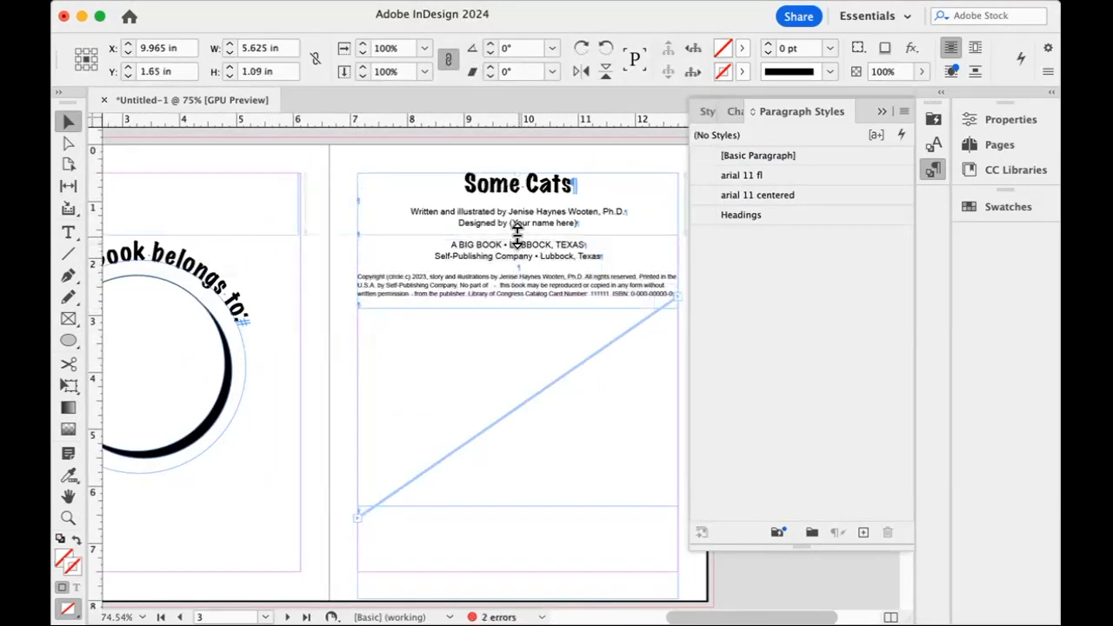
{"action": "scroll", "coordinate": [593, 426], "scroll_direction": "down", "scroll_amount": 15}
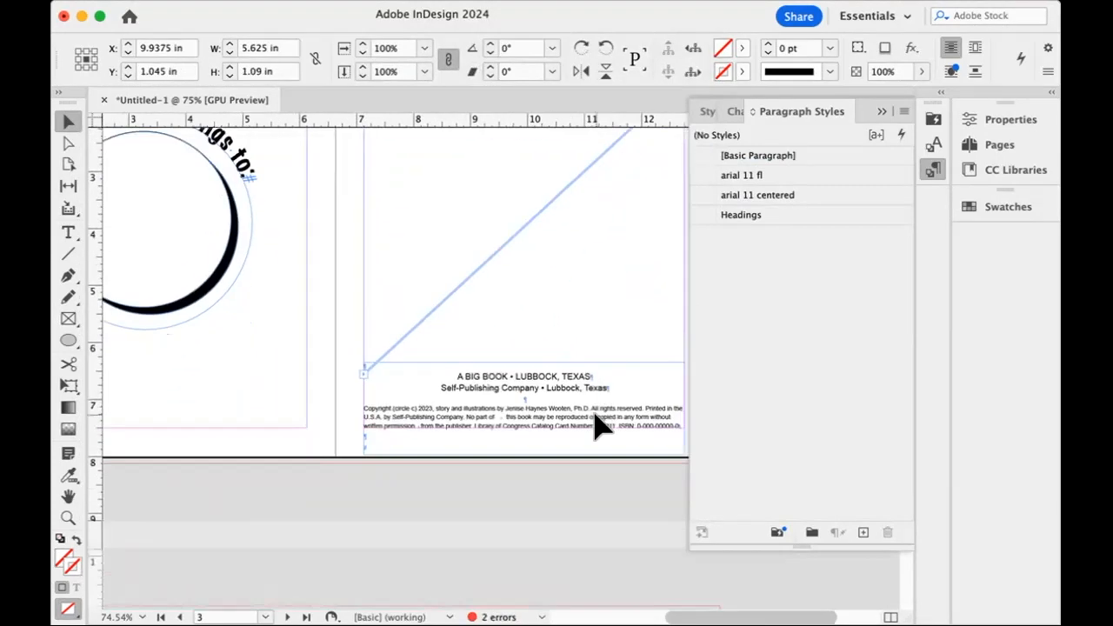
{"action": "scroll", "coordinate": [593, 426], "scroll_direction": "down", "scroll_amount": 5}
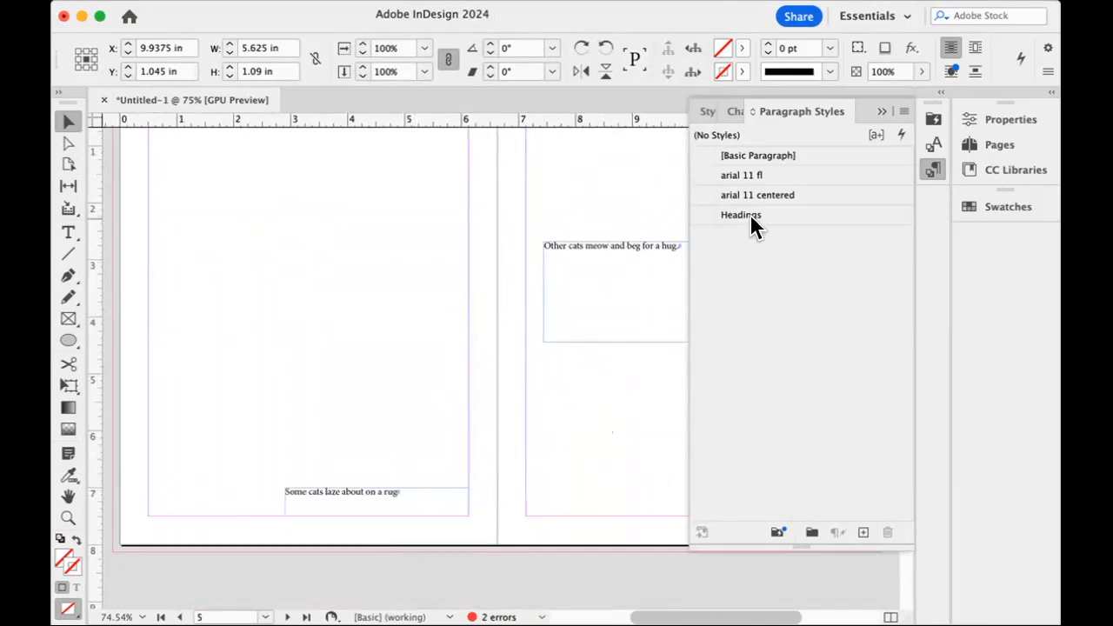
Start a new paragraph style based on Headings.
{"action": "left_click", "coordinate": [905, 114]}
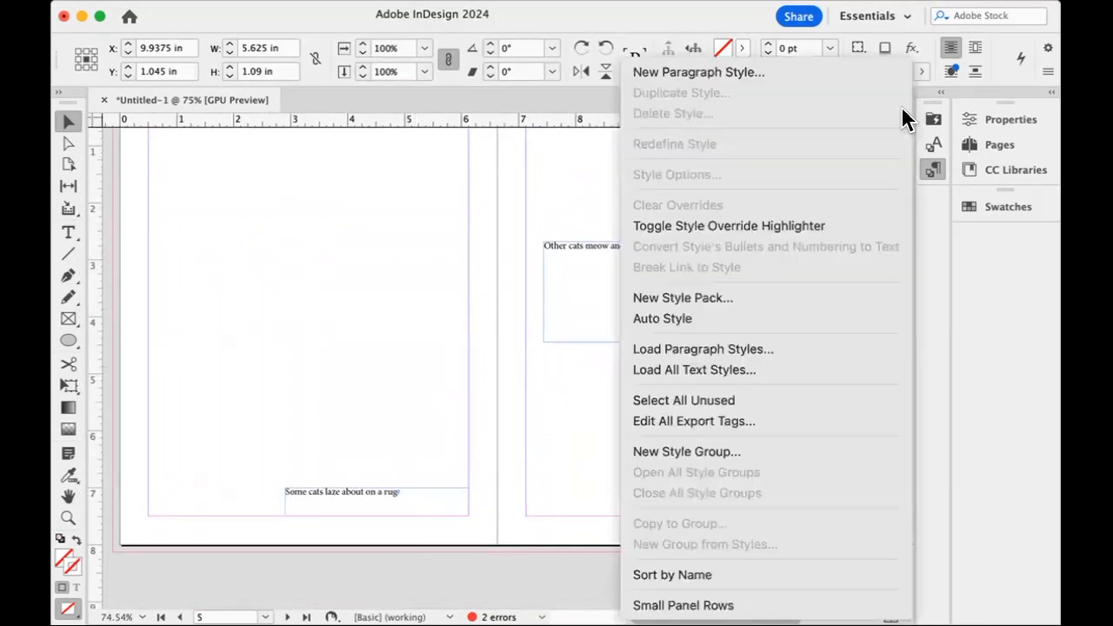
{"action": "left_click", "coordinate": [720, 72]}
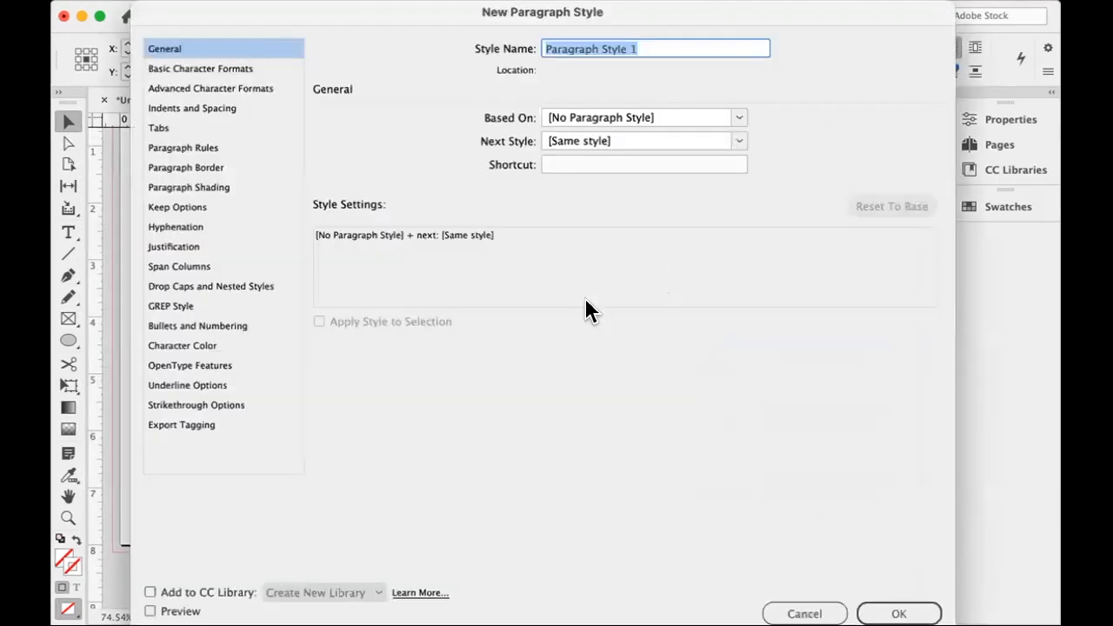
{"action": "left_click", "coordinate": [733, 114]}
{"action": "left_click", "coordinate": [644, 212]}
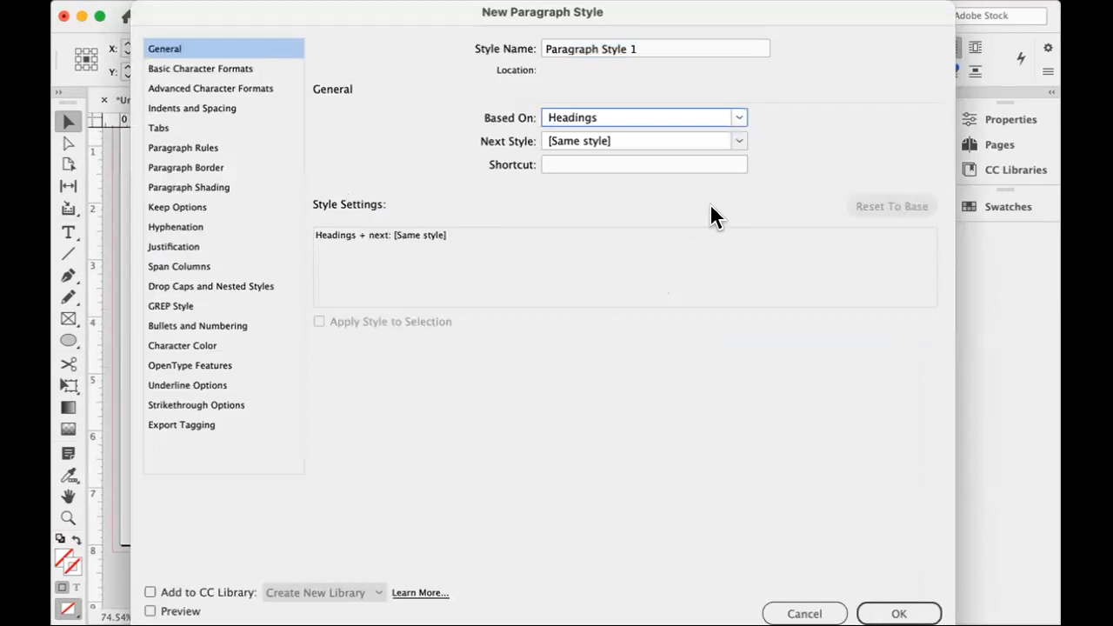
Set the new paragraph style's font size to 24 pt and leading to 27 pt, and save the style.
{"action": "left_click", "coordinate": [238, 69]}
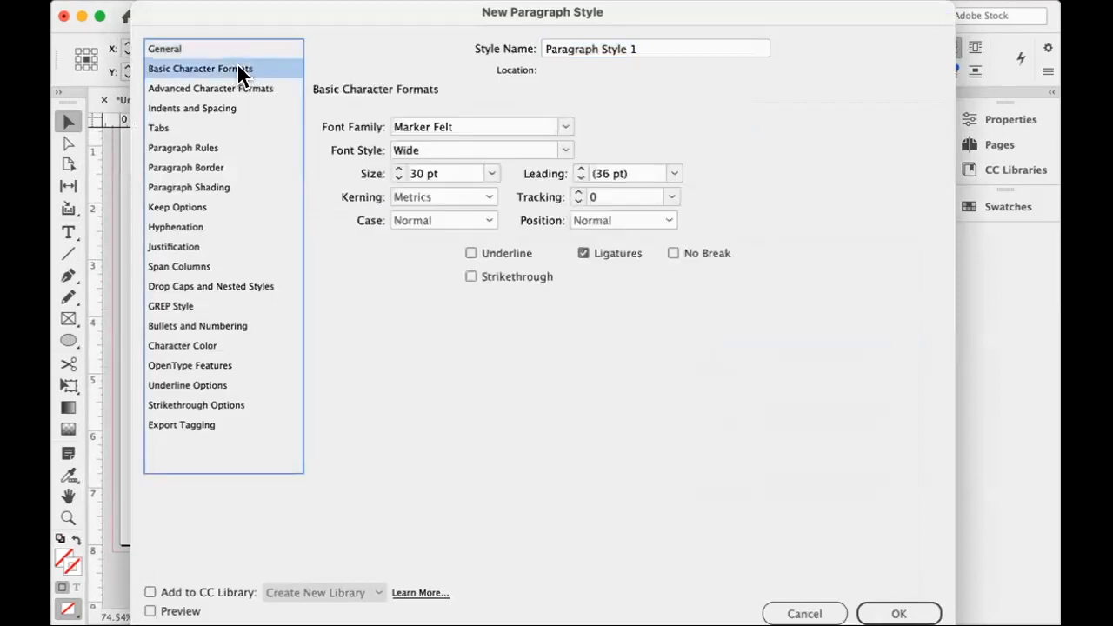
{"action": "left_click", "coordinate": [492, 174]}
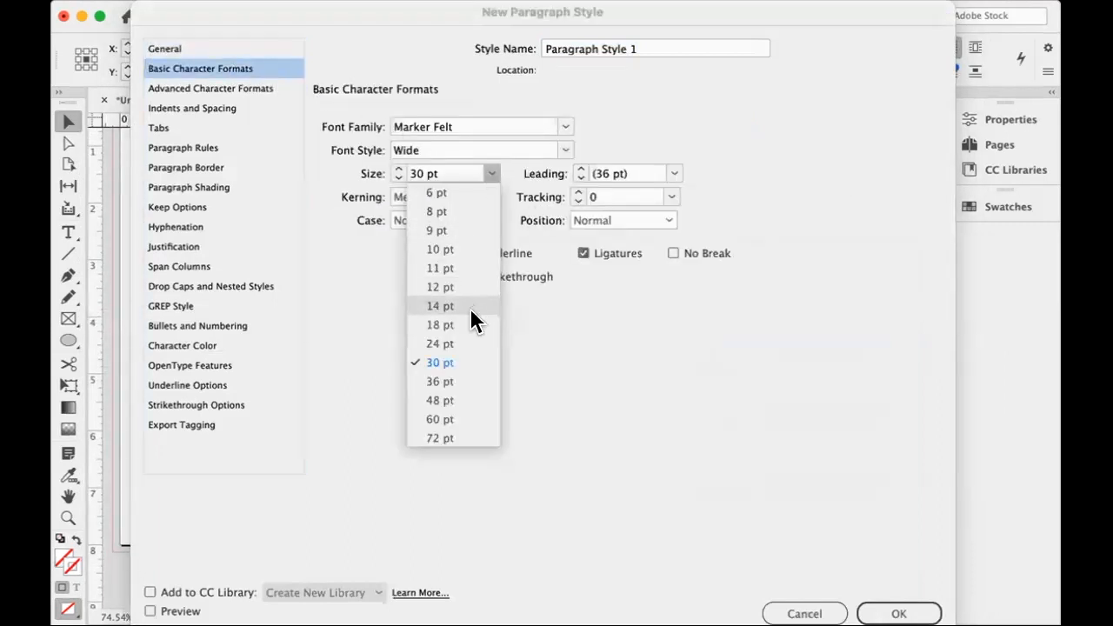
{"action": "left_click", "coordinate": [477, 344]}
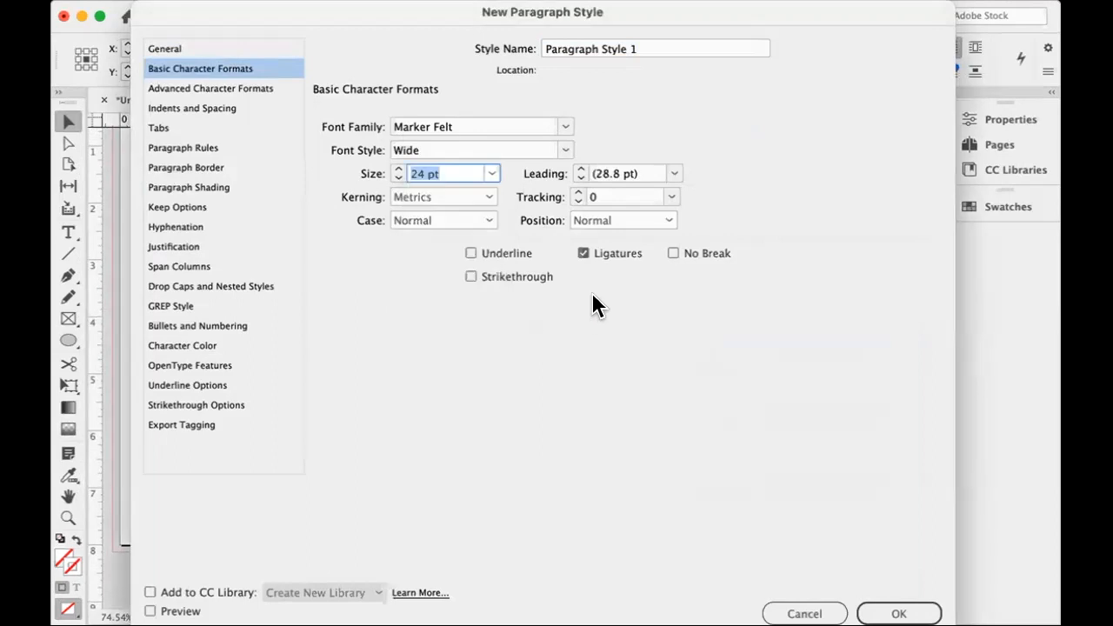
{"action": "left_click", "coordinate": [674, 174]}
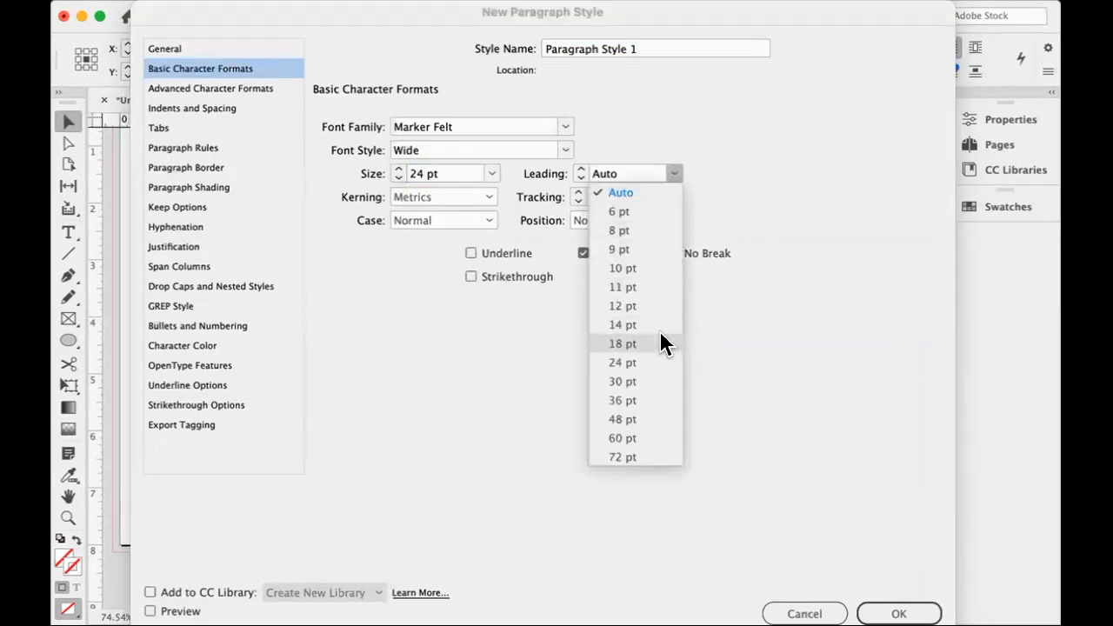
{"action": "left_click", "coordinate": [653, 382]}
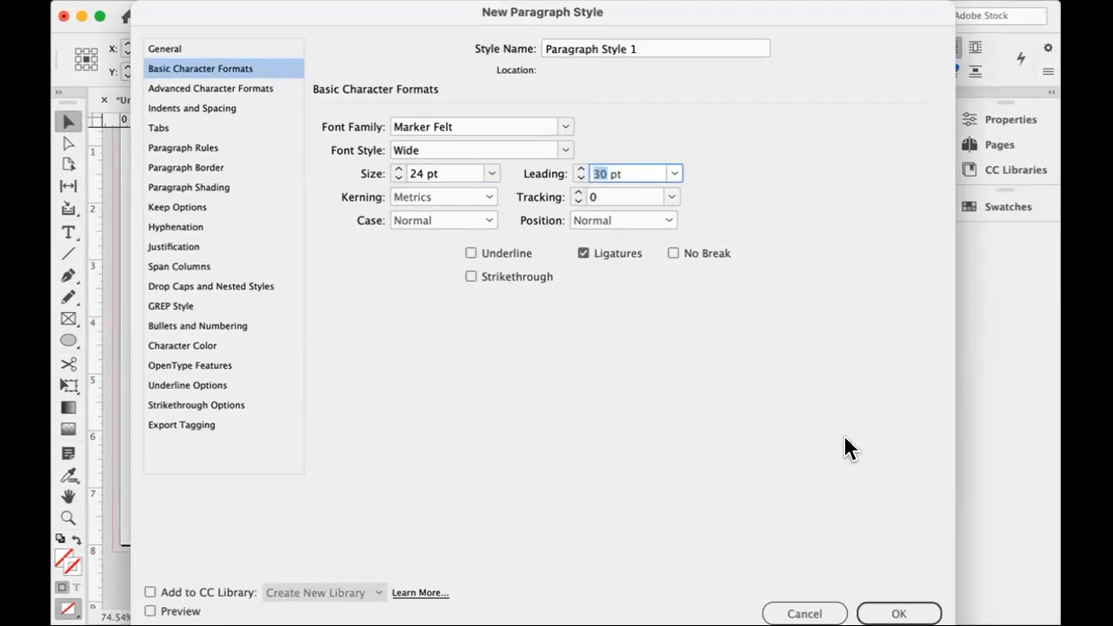
{"action": "type", "text": "27"}
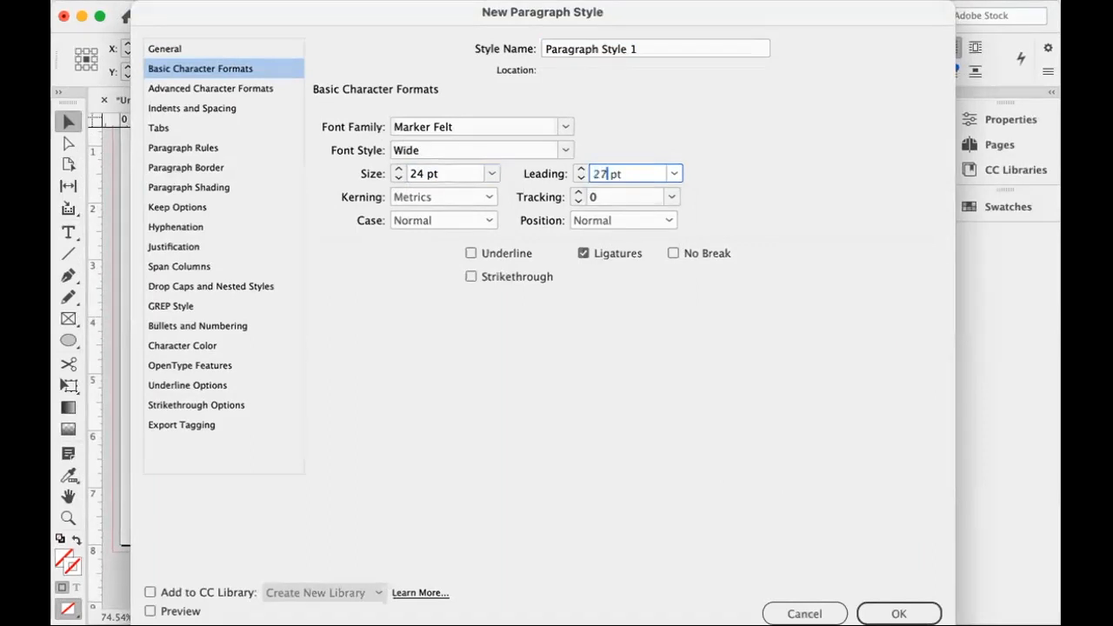
{"action": "key", "text": "Return"}
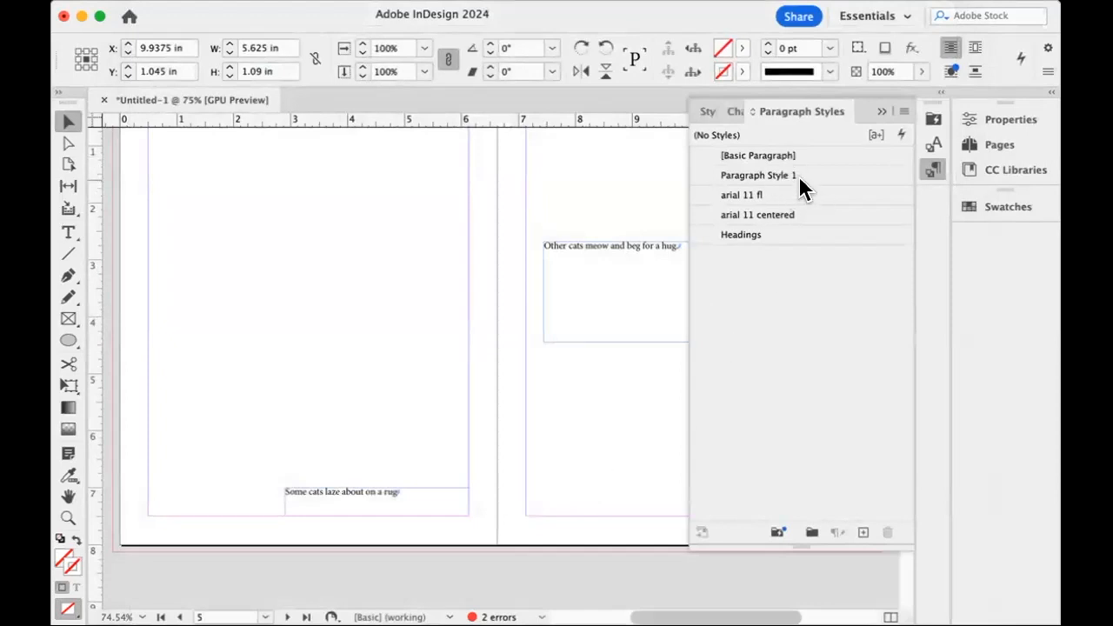
Rename the paragraph style Paragraph Style 1 as "text".
{"action": "left_click", "coordinate": [771, 174]}
{"action": "right_click", "coordinate": [772, 179]}
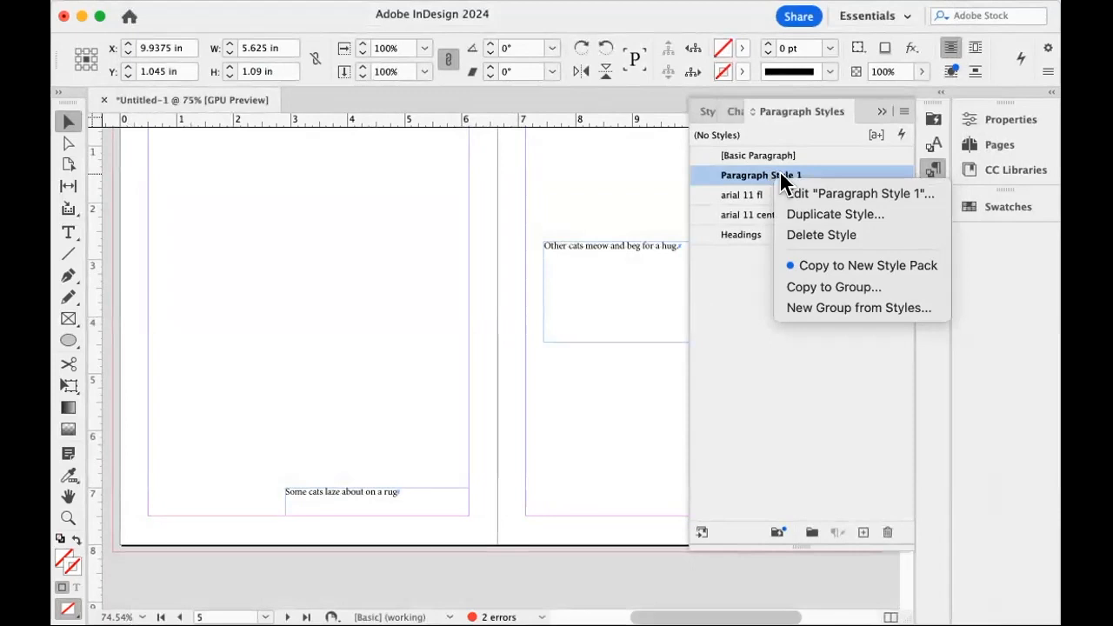
{"action": "left_click", "coordinate": [905, 116]}
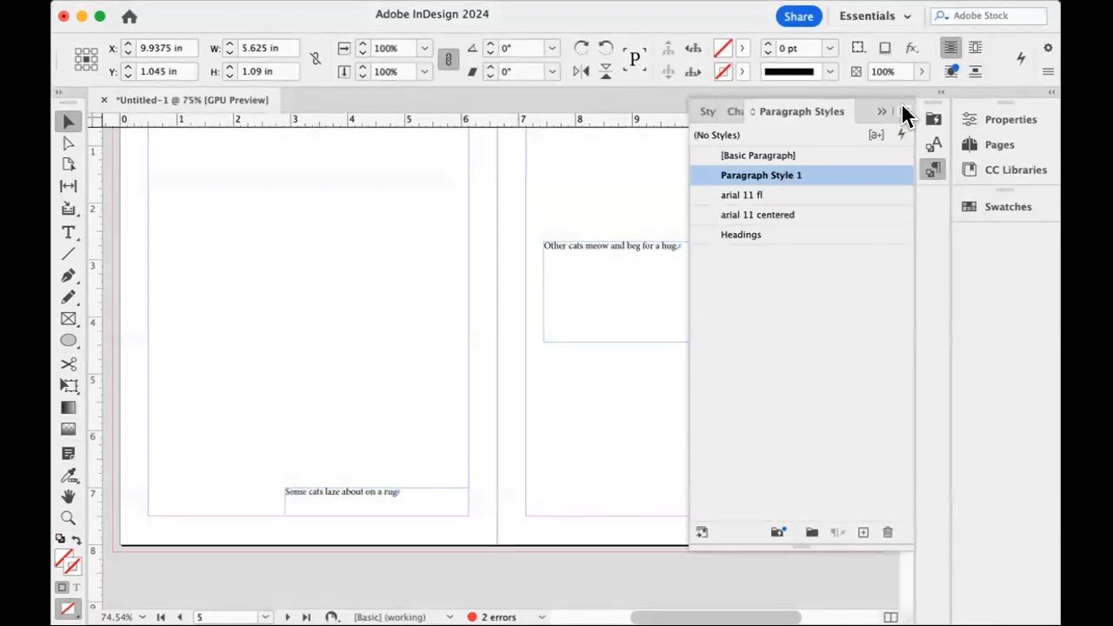
{"action": "left_click", "coordinate": [904, 114]}
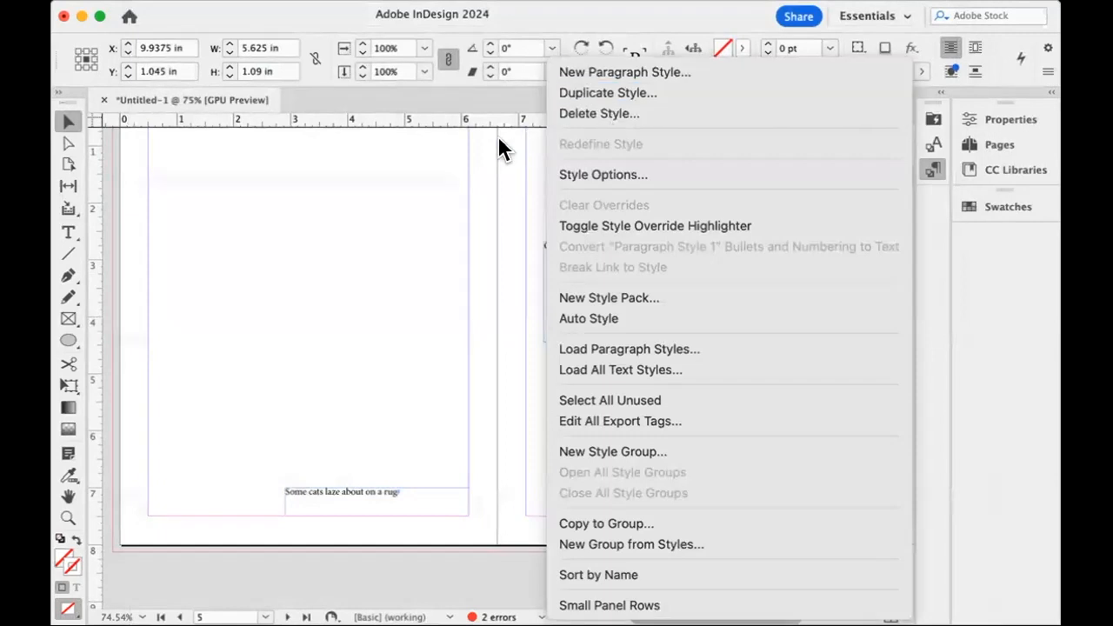
{"action": "left_click", "coordinate": [413, 192]}
{"action": "right_click", "coordinate": [855, 174]}
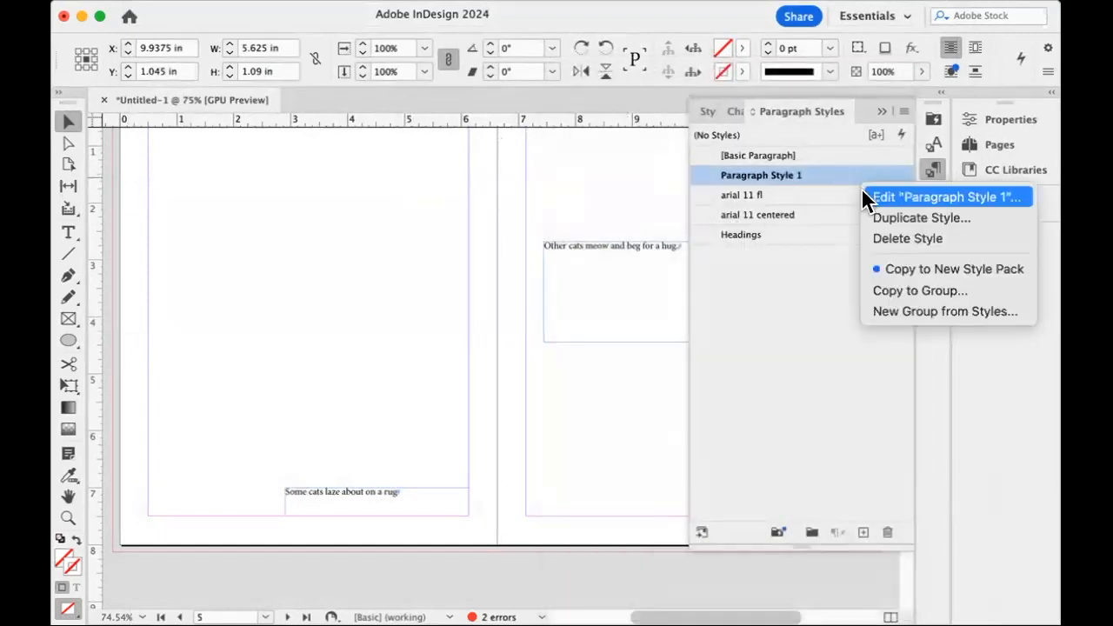
{"action": "left_click", "coordinate": [870, 198]}
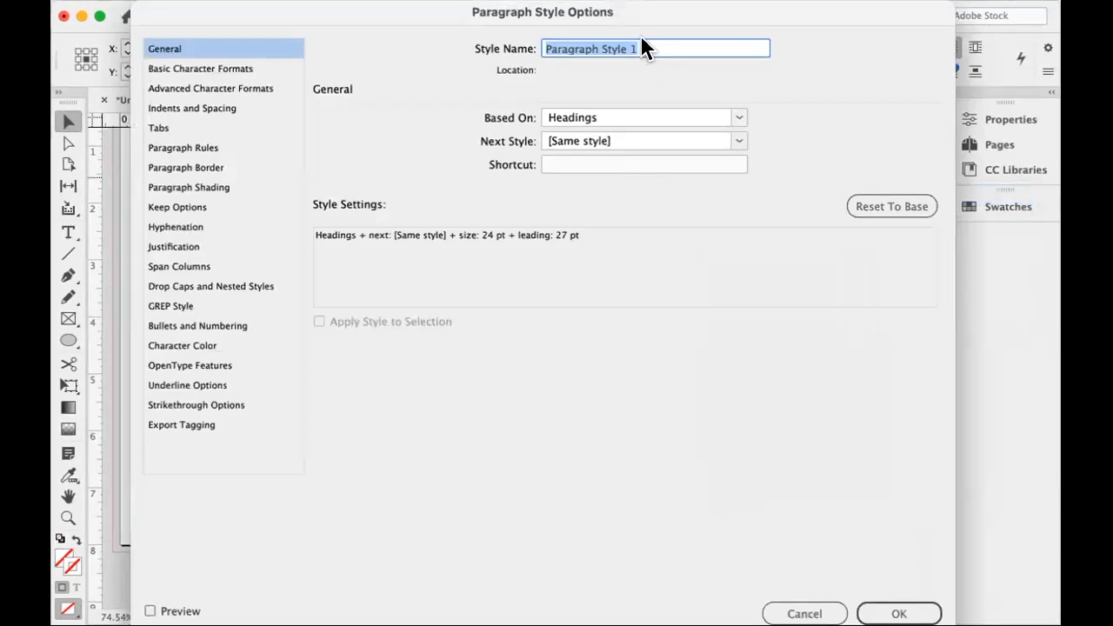
{"action": "type", "text": "text"}
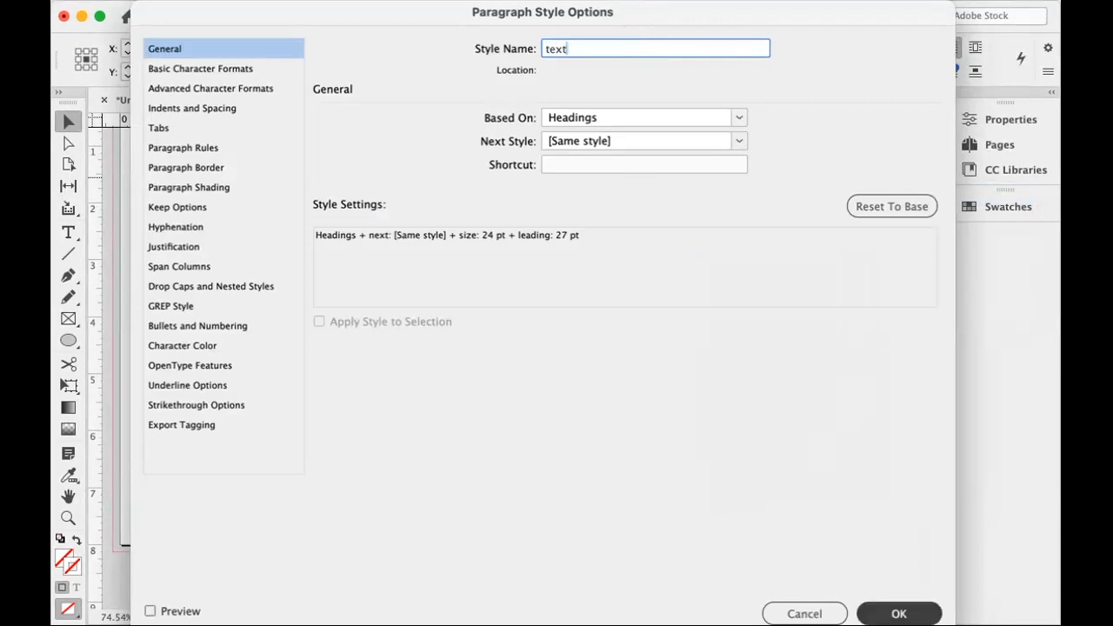
{"action": "left_click", "coordinate": [898, 613]}
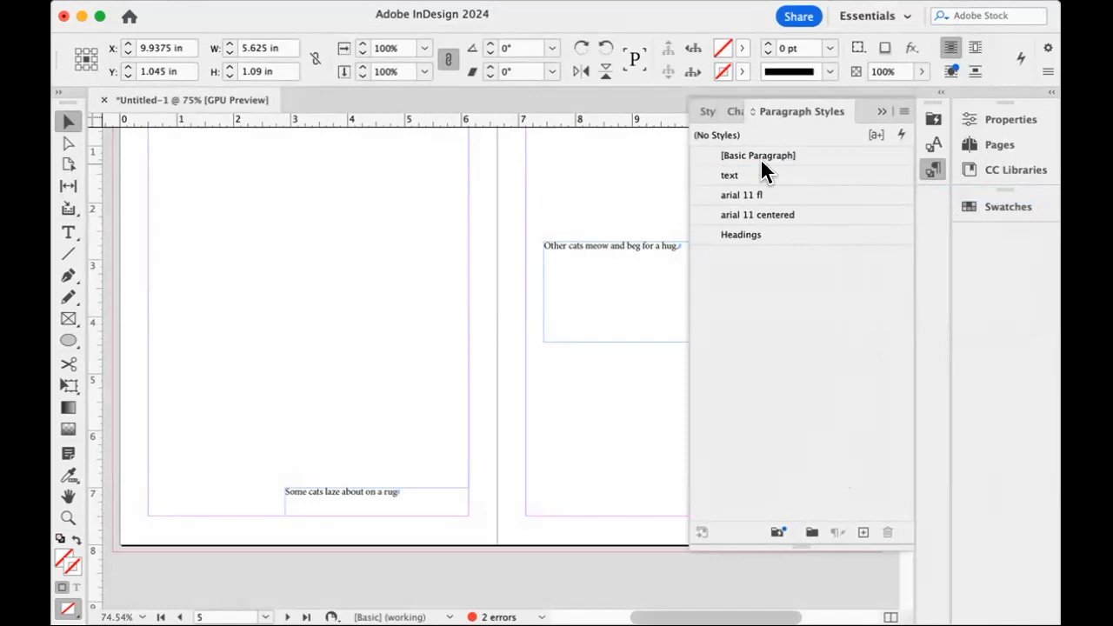
Enlarge the "Some cats laze about on a rug" frame to about 4.48 by 1.76 in and apply the text style to its sentence.
{"action": "left_click", "coordinate": [355, 505]}
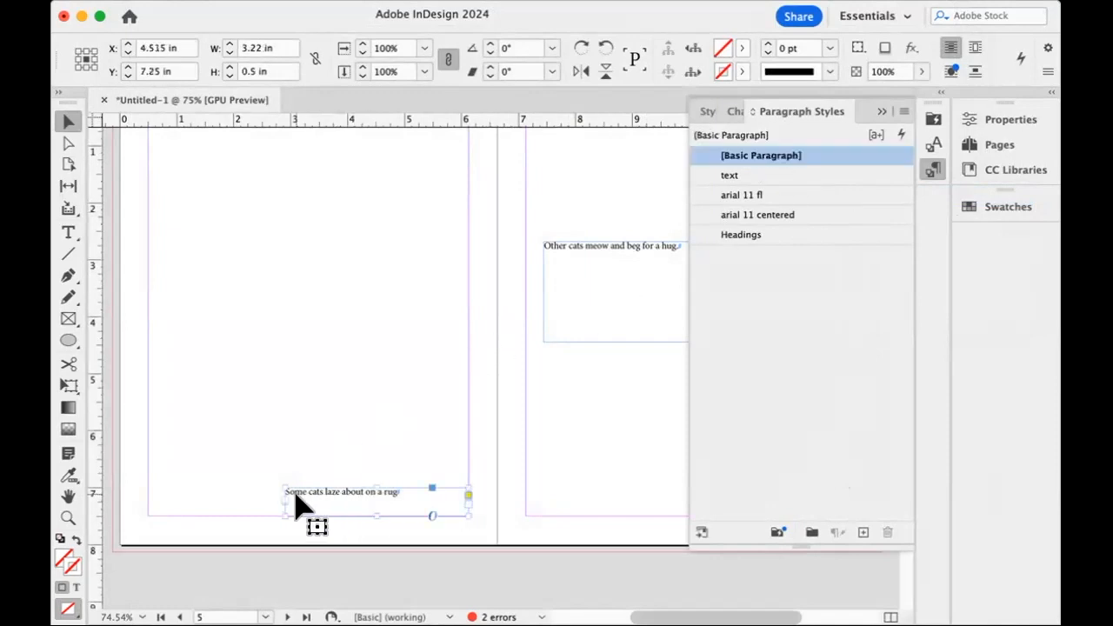
{"action": "left_click_drag", "start_coordinate": [280, 486], "coordinate": [214, 418]}
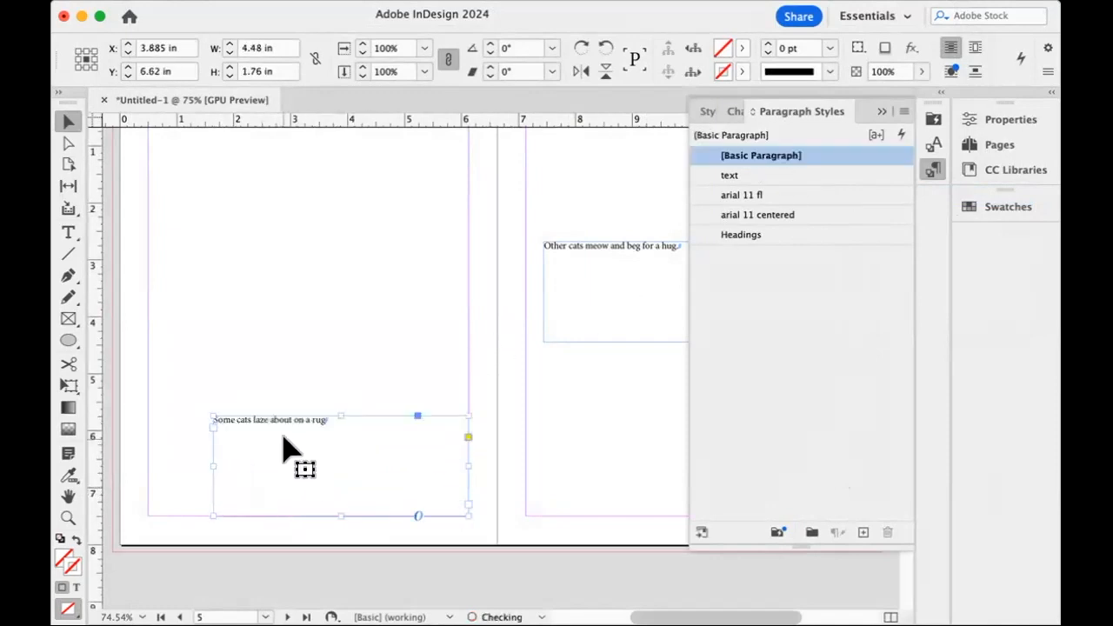
{"action": "double_click", "coordinate": [284, 427]}
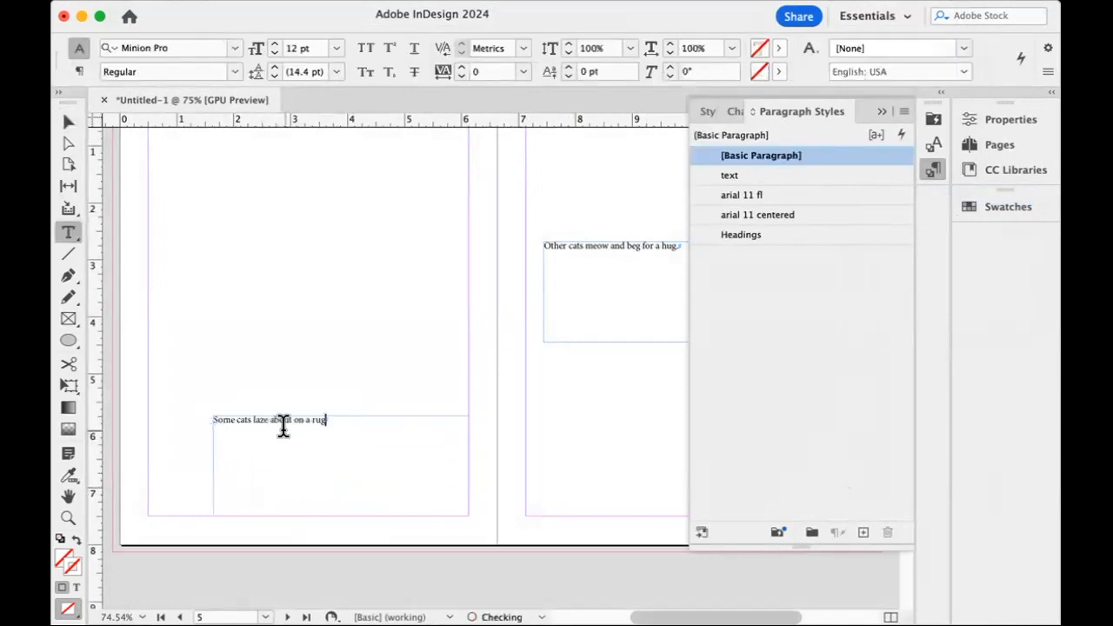
{"action": "left_click", "coordinate": [729, 175]}
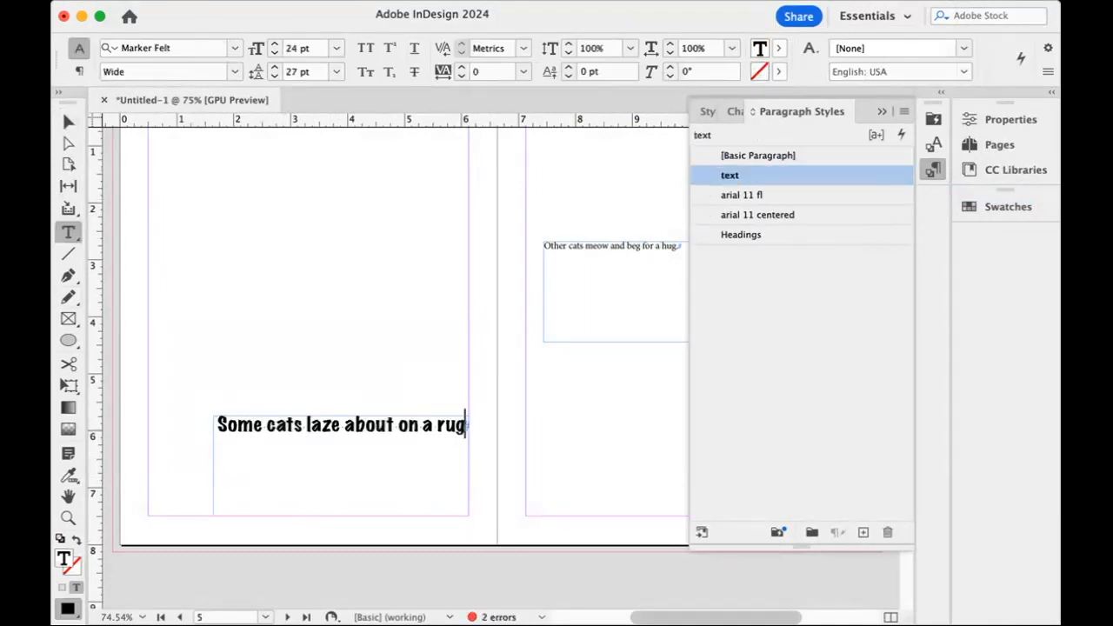
Widen the page 4 text frame to the full 5.625 in between the margins and shorten it to about 0.6 in high.
{"action": "left_click", "coordinate": [70, 123]}
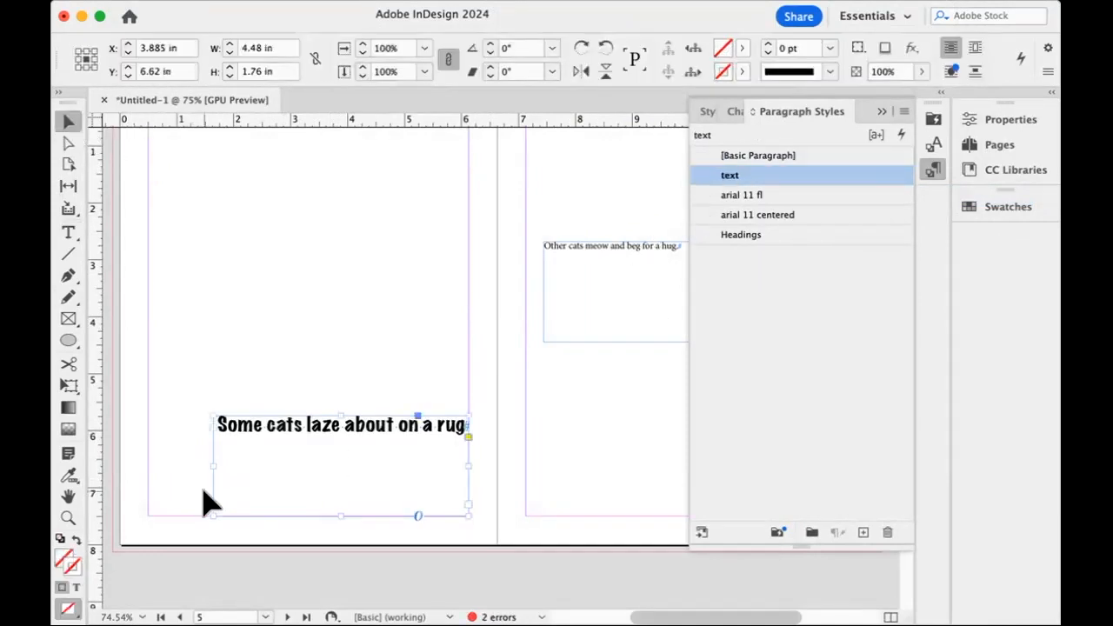
{"action": "left_click_drag", "start_coordinate": [212, 465], "coordinate": [147, 464]}
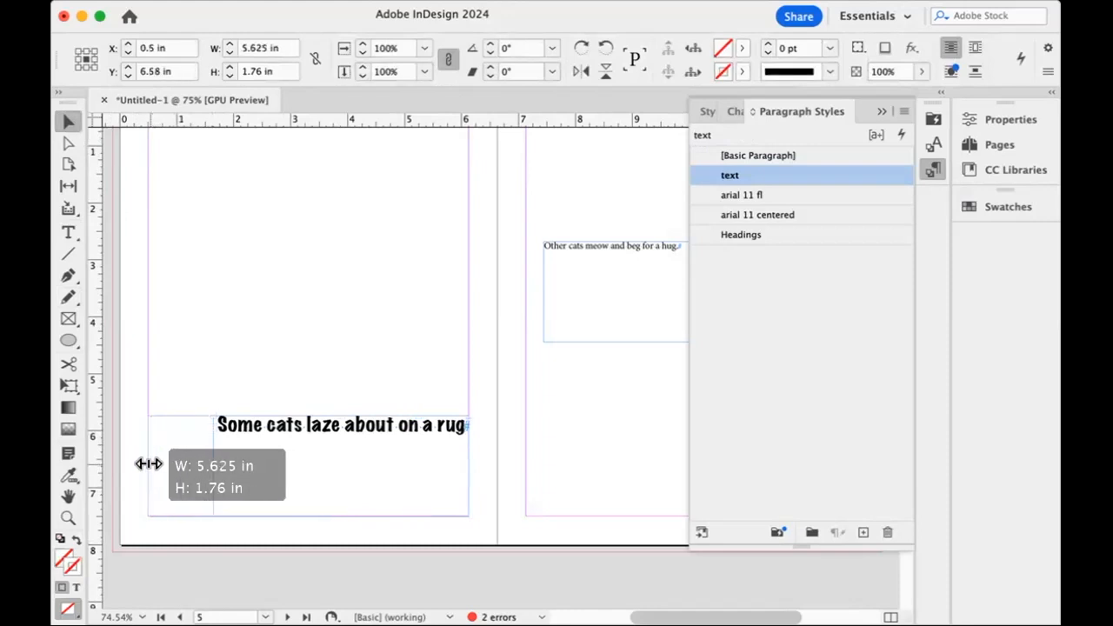
{"action": "left_click_drag", "start_coordinate": [309, 516], "coordinate": [306, 451]}
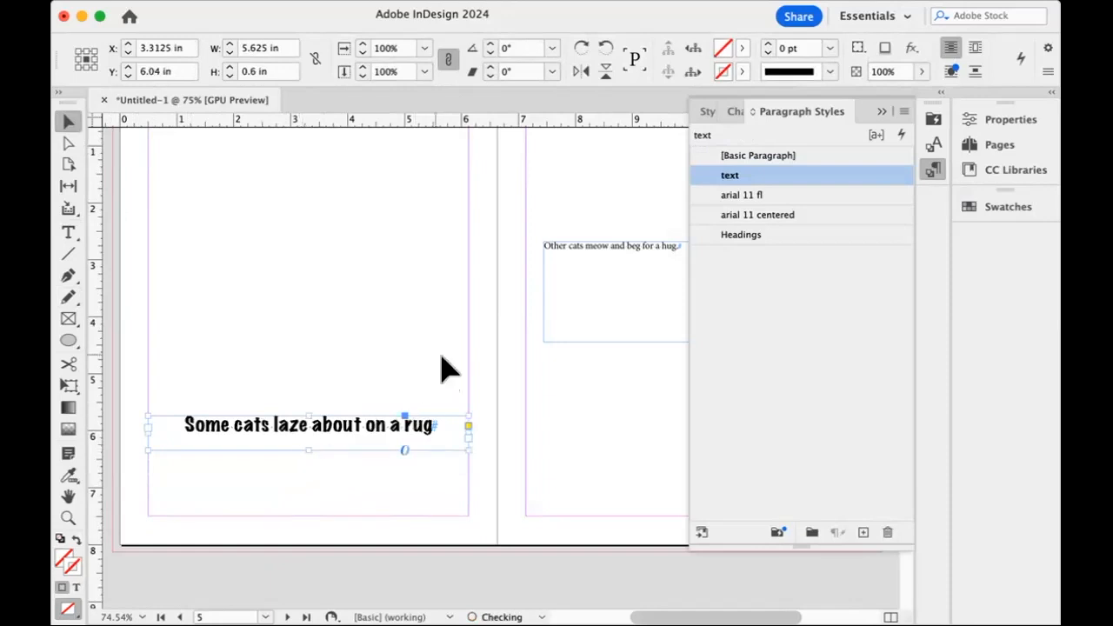
Set the text paragraph style's alignment to Left and move the page 4 text frame down to the bottom margin.
{"action": "double_click", "coordinate": [844, 181]}
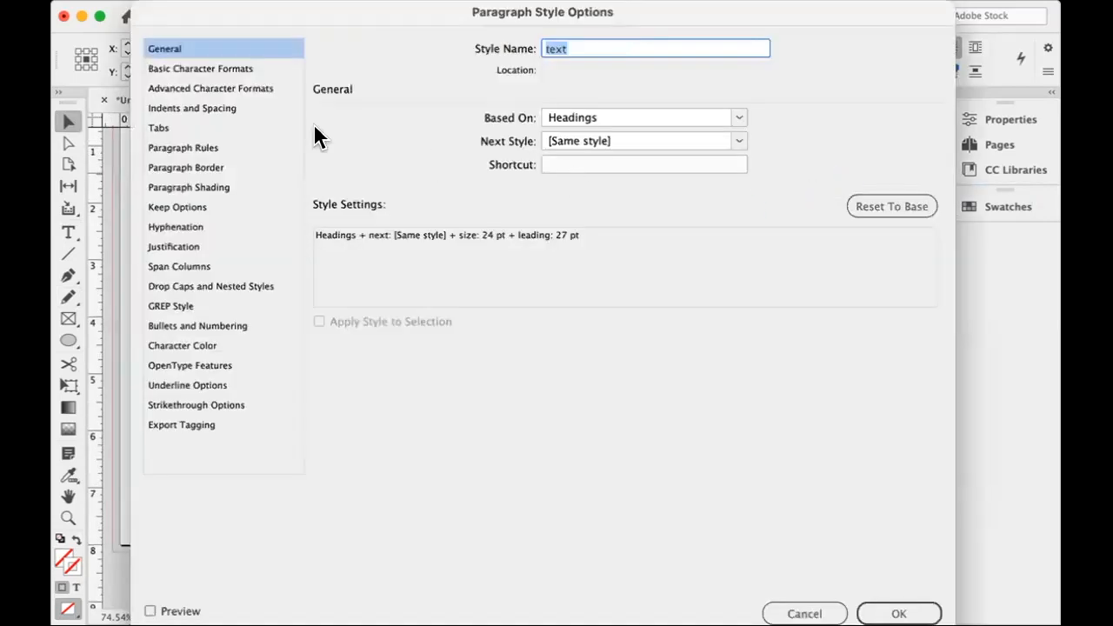
{"action": "left_click", "coordinate": [200, 108]}
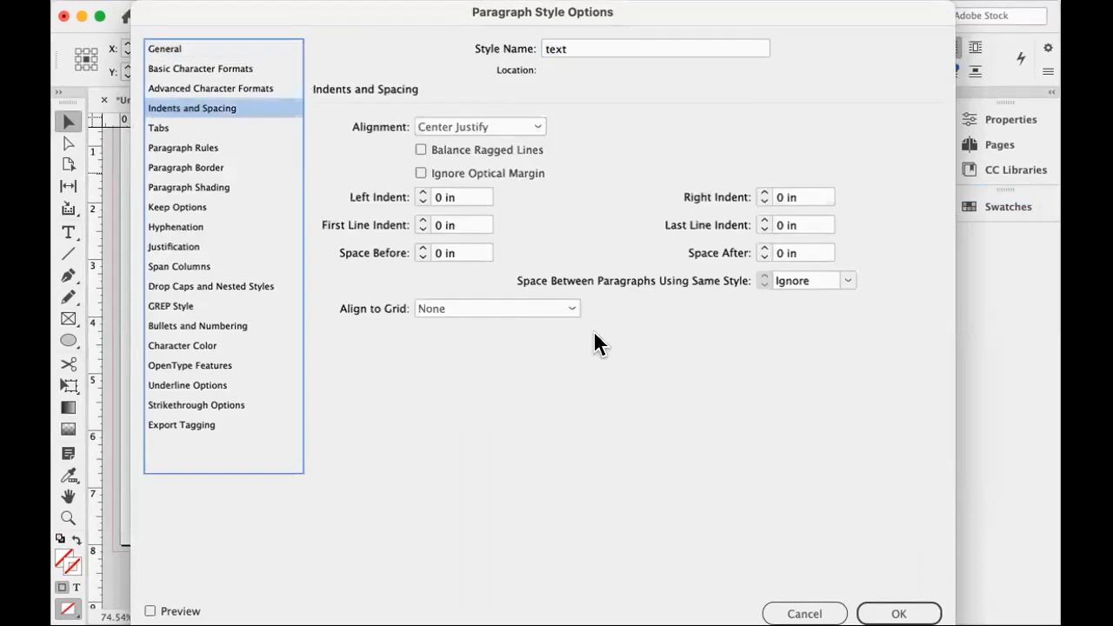
{"action": "left_click", "coordinate": [532, 126]}
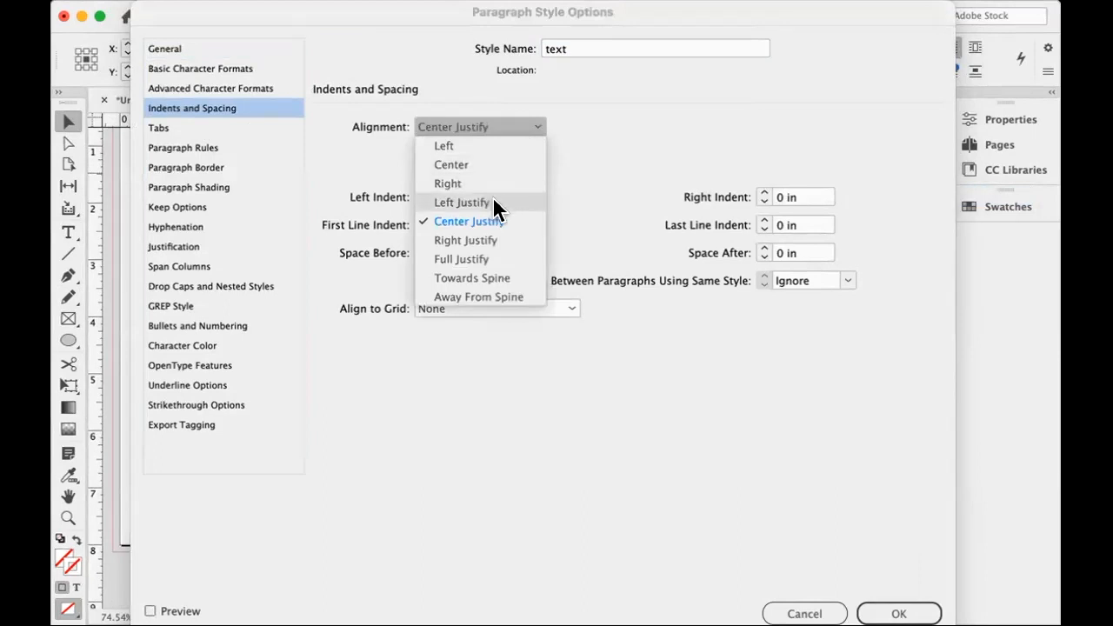
{"action": "left_click", "coordinate": [469, 146]}
{"action": "key", "text": "Return"}
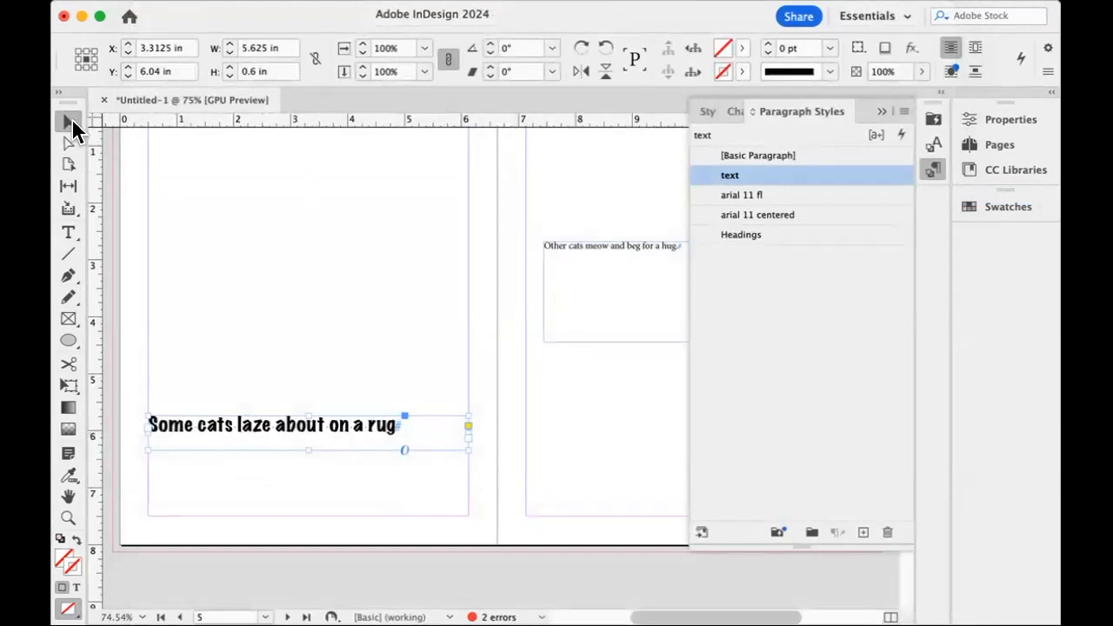
{"action": "left_click_drag", "start_coordinate": [266, 430], "coordinate": [267, 504]}
Move the "Other cats meow and beg for a hug" frame to page 5's top-left margin corner and resize it to about 5.625 by 1.09 in.
{"action": "scroll", "coordinate": [522, 391], "scroll_direction": "right", "scroll_amount": 4}
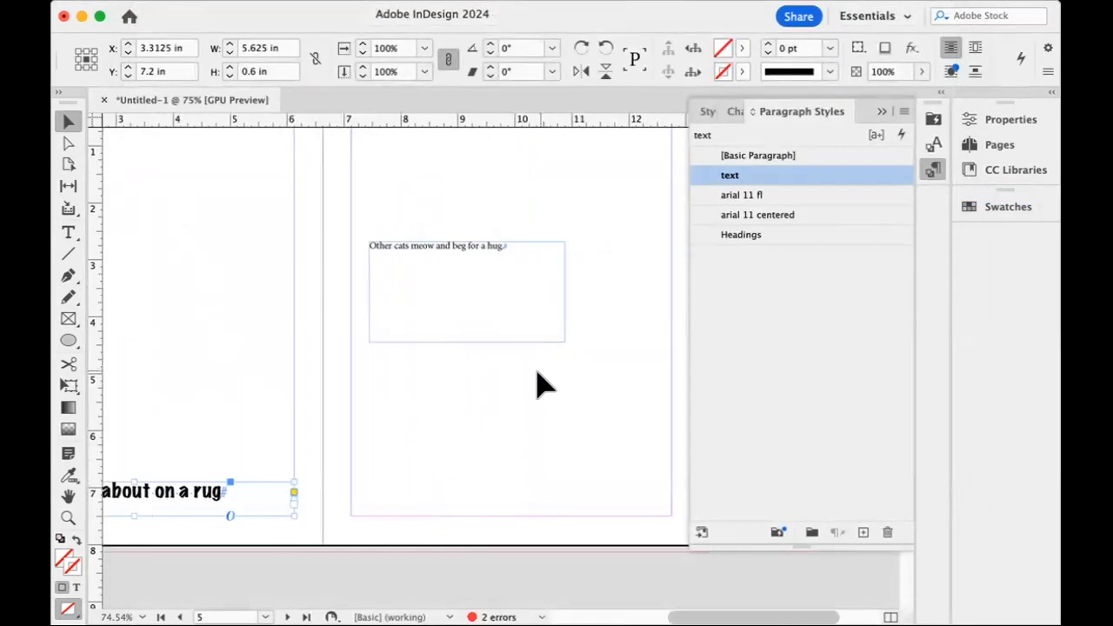
{"action": "scroll", "coordinate": [537, 385], "scroll_direction": "up", "scroll_amount": 3}
{"action": "left_click_drag", "start_coordinate": [434, 373], "coordinate": [414, 250]}
{"action": "scroll", "coordinate": [447, 269], "scroll_direction": "right", "scroll_amount": 3}
{"action": "left_click_drag", "start_coordinate": [446, 320], "coordinate": [570, 287]}
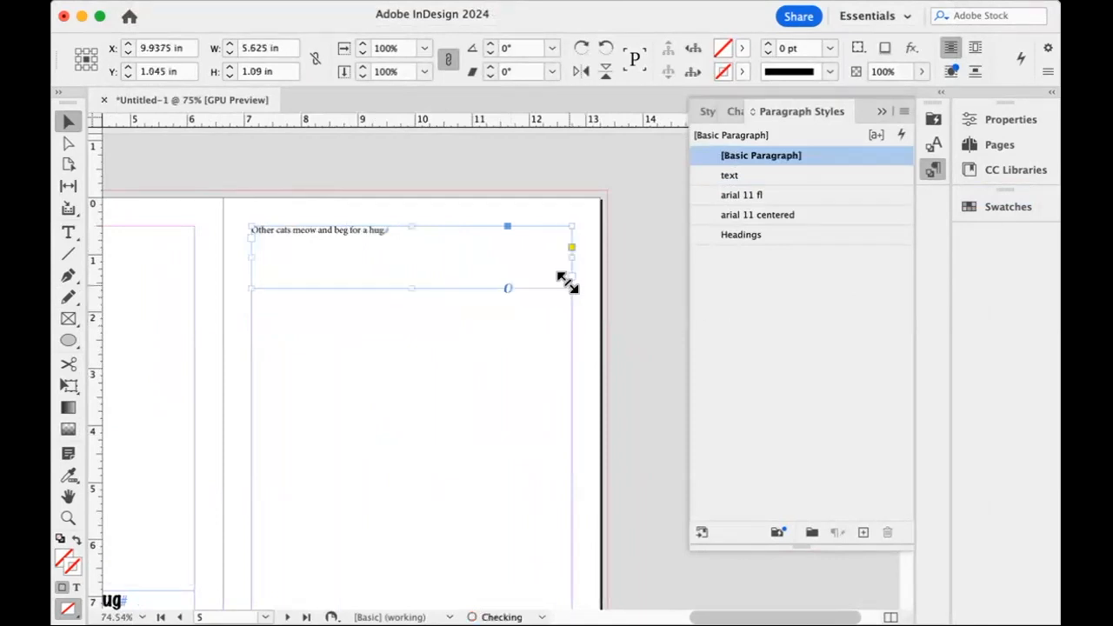
Undo a trial height change on page 5's text frame and apply the text paragraph style to "Other cats meow and beg for a hug.".
{"action": "left_click_drag", "start_coordinate": [409, 225], "coordinate": [410, 282]}
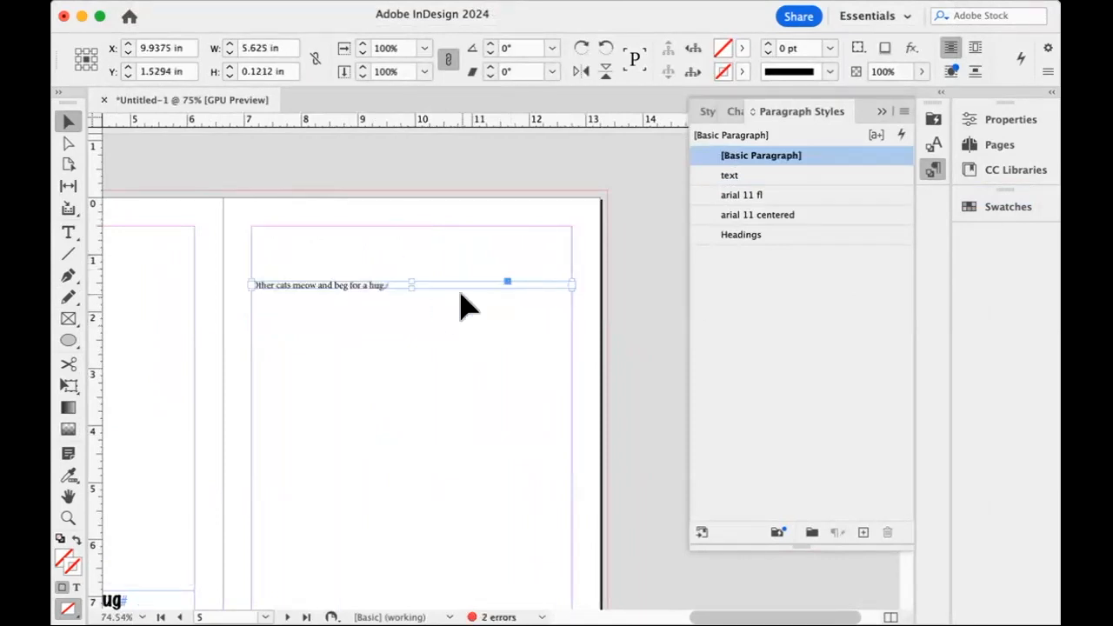
{"action": "key", "text": "super+z"}
{"action": "double_click", "coordinate": [377, 259]}
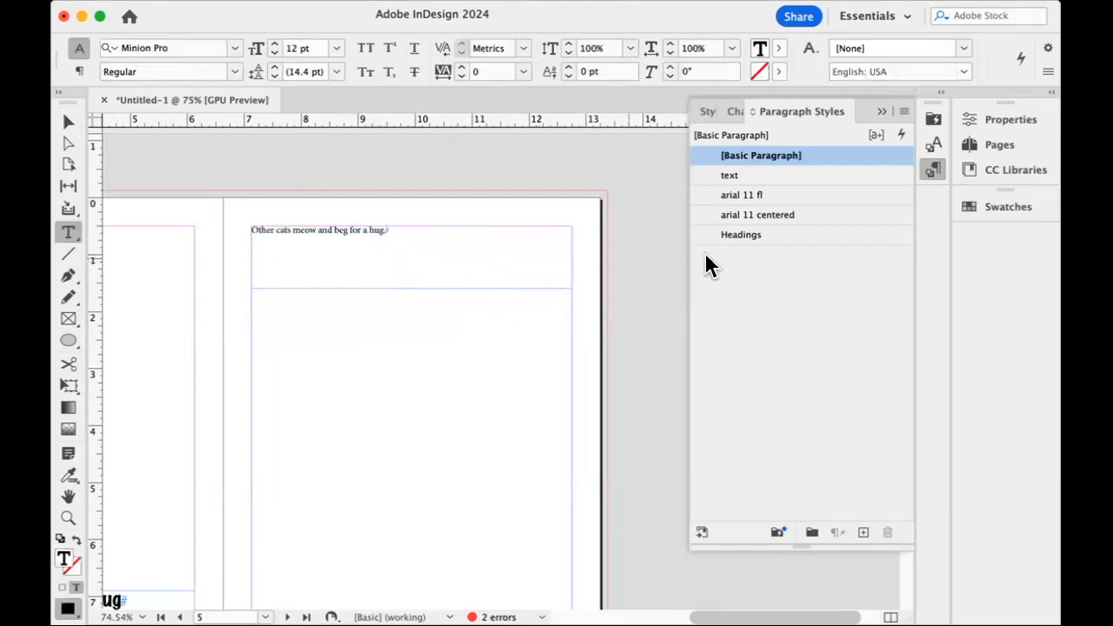
{"action": "left_click", "coordinate": [790, 175]}
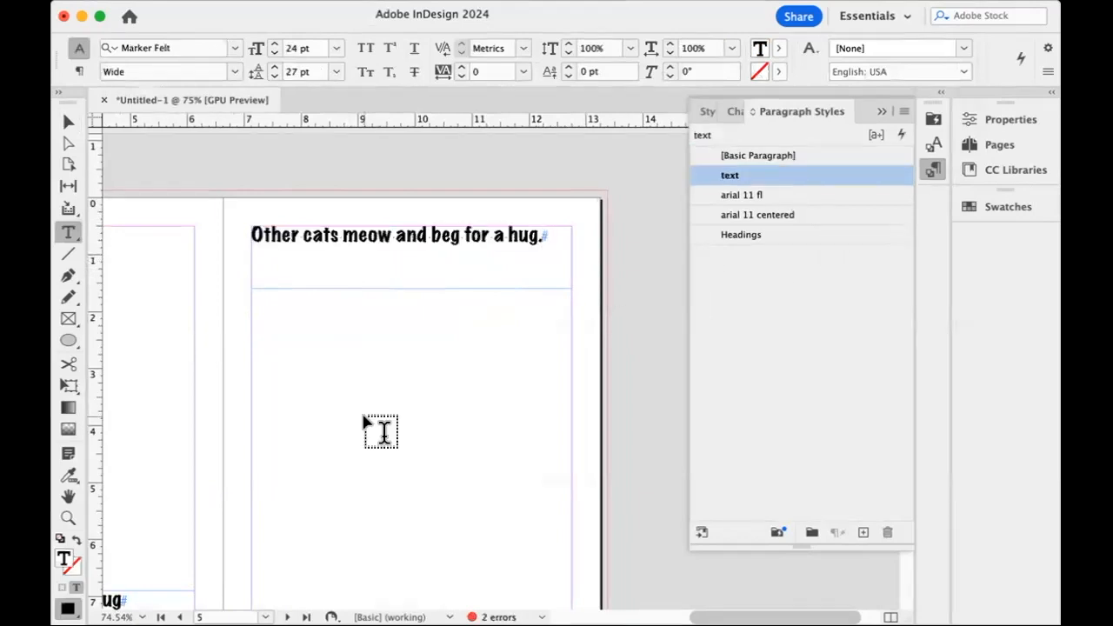
Move the "Some cats like to dress up" frame to page 6's bottom-left margin corner and resize it to about 5.625 by 1.09 in.
{"action": "scroll", "coordinate": [381, 432], "scroll_direction": "down", "scroll_amount": 10}
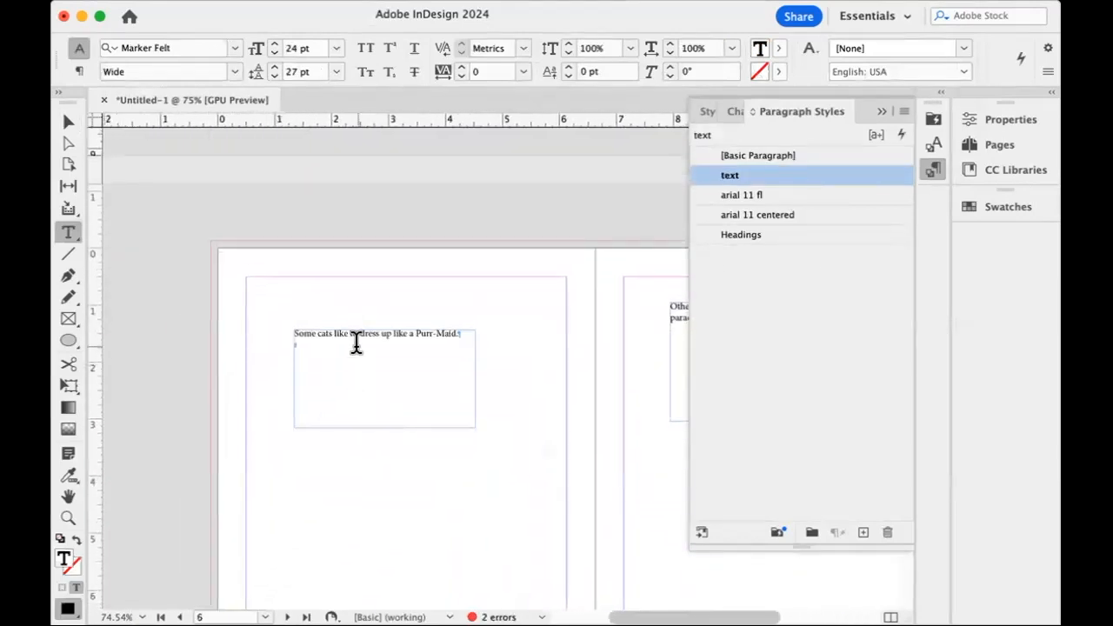
{"action": "left_click", "coordinate": [69, 121]}
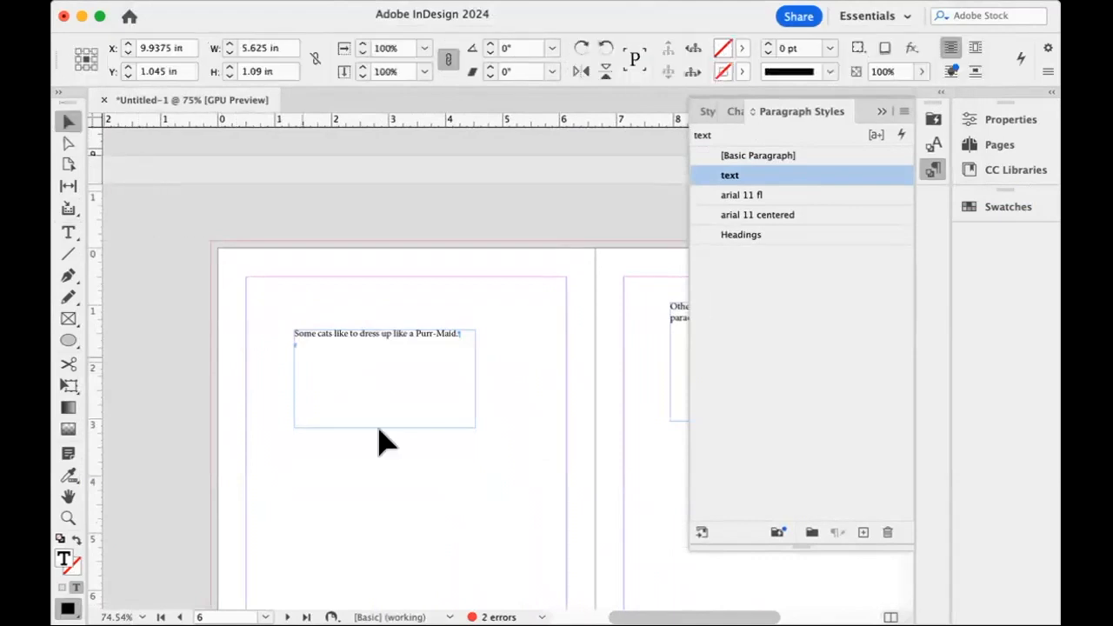
{"action": "scroll", "coordinate": [409, 469], "scroll_direction": "down", "scroll_amount": 2}
{"action": "scroll", "coordinate": [432, 493], "scroll_direction": "down", "scroll_amount": 1}
{"action": "left_click_drag", "start_coordinate": [384, 208], "coordinate": [340, 455]}
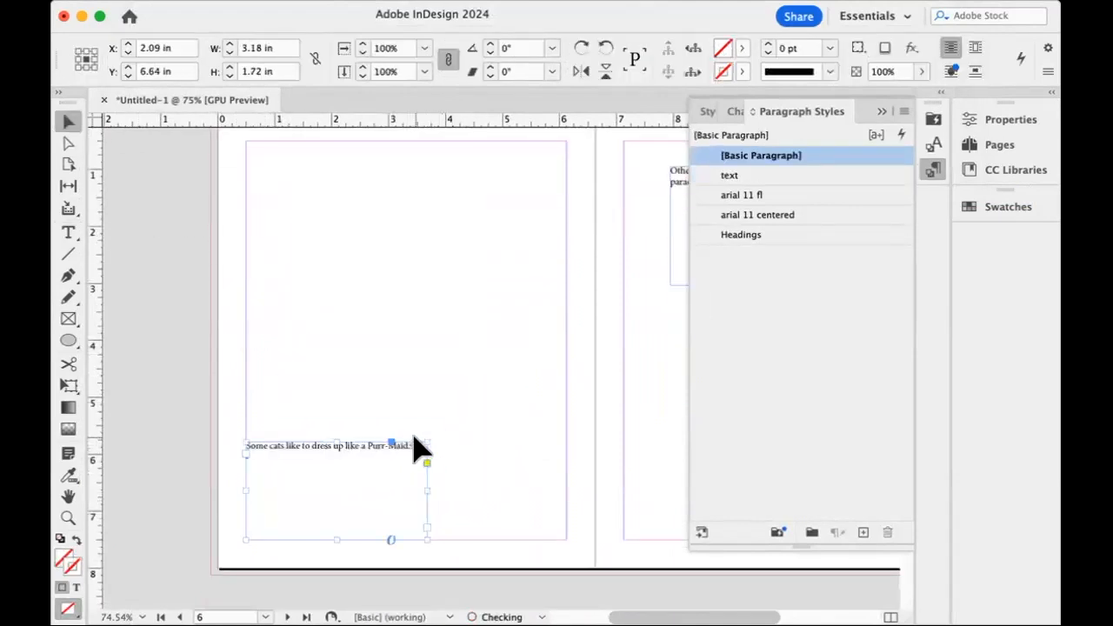
{"action": "left_click_drag", "start_coordinate": [426, 438], "coordinate": [566, 477]}
Apply the text paragraph style to the whole Purr-Maid sentence on page 6.
{"action": "double_click", "coordinate": [447, 509]}
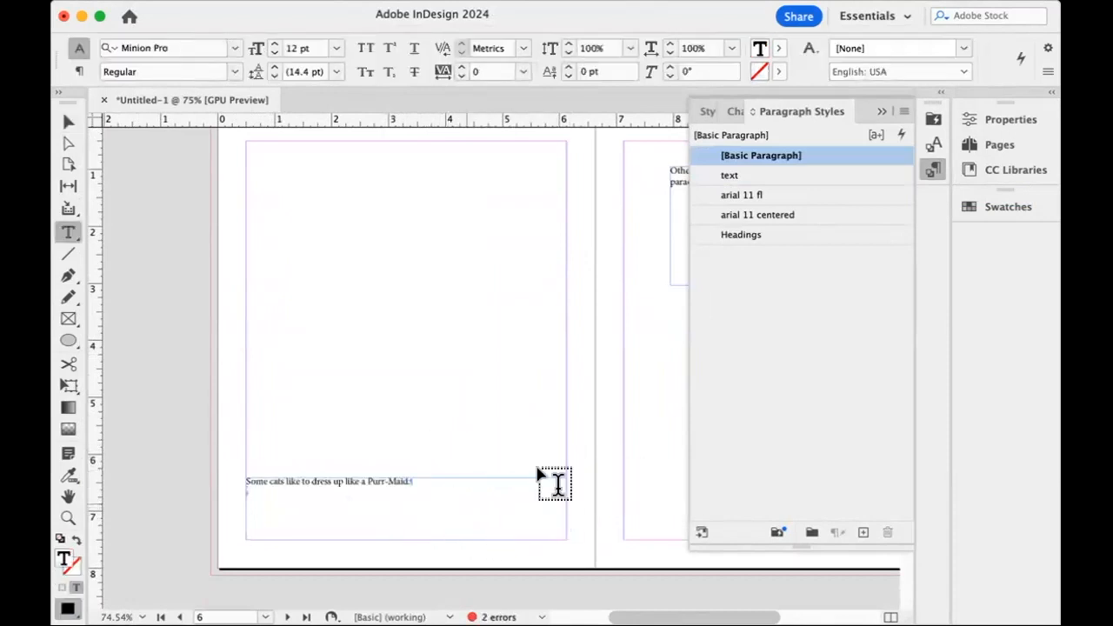
{"action": "left_click", "coordinate": [800, 175]}
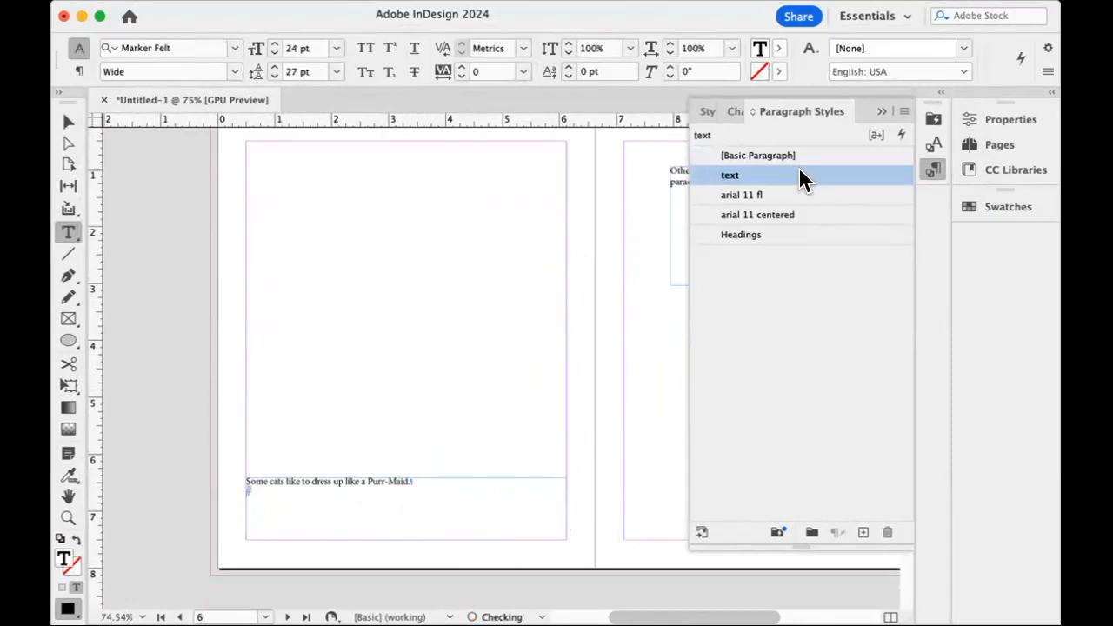
{"action": "key", "text": "super+a"}
{"action": "left_click", "coordinate": [793, 176]}
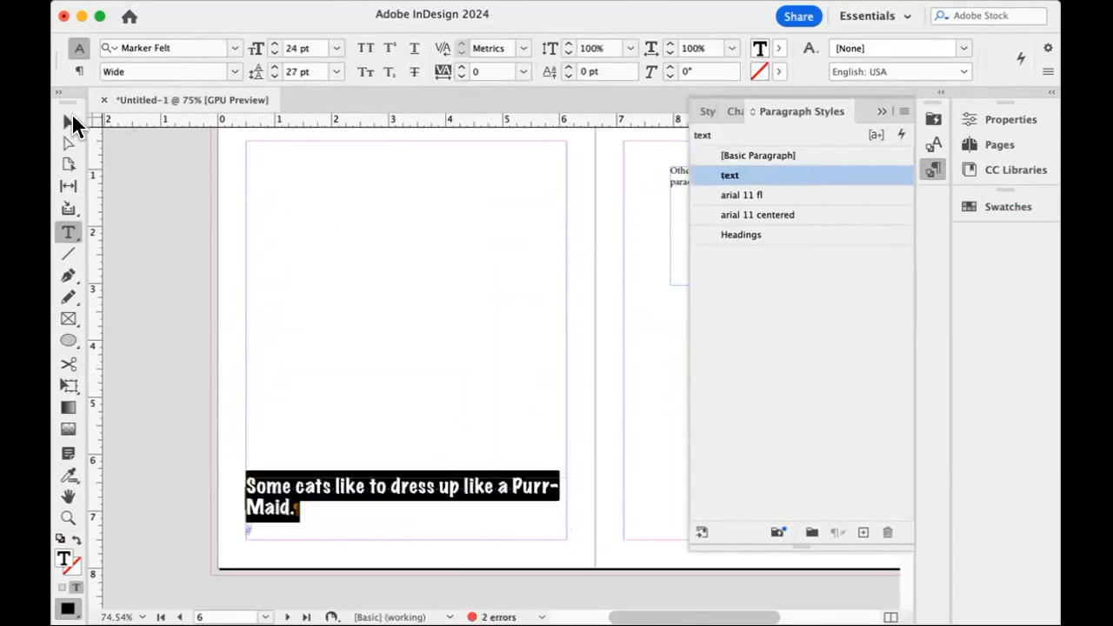
Insert a forced line break before "like a Purr-Maid" in the page 6 sentence.
{"action": "left_click", "coordinate": [69, 123]}
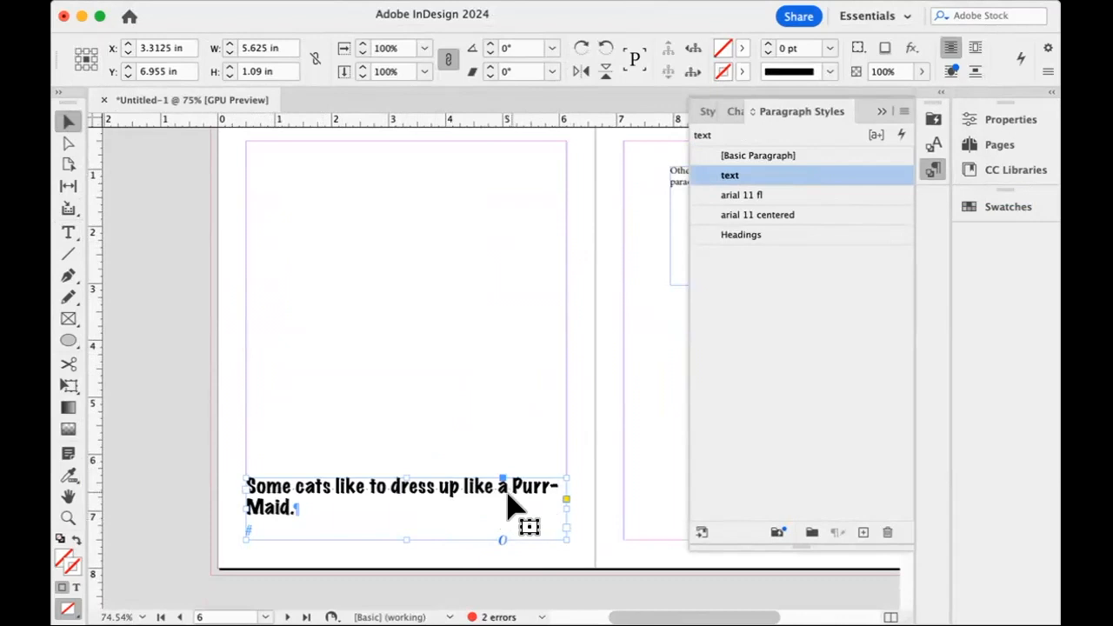
{"action": "double_click", "coordinate": [463, 484]}
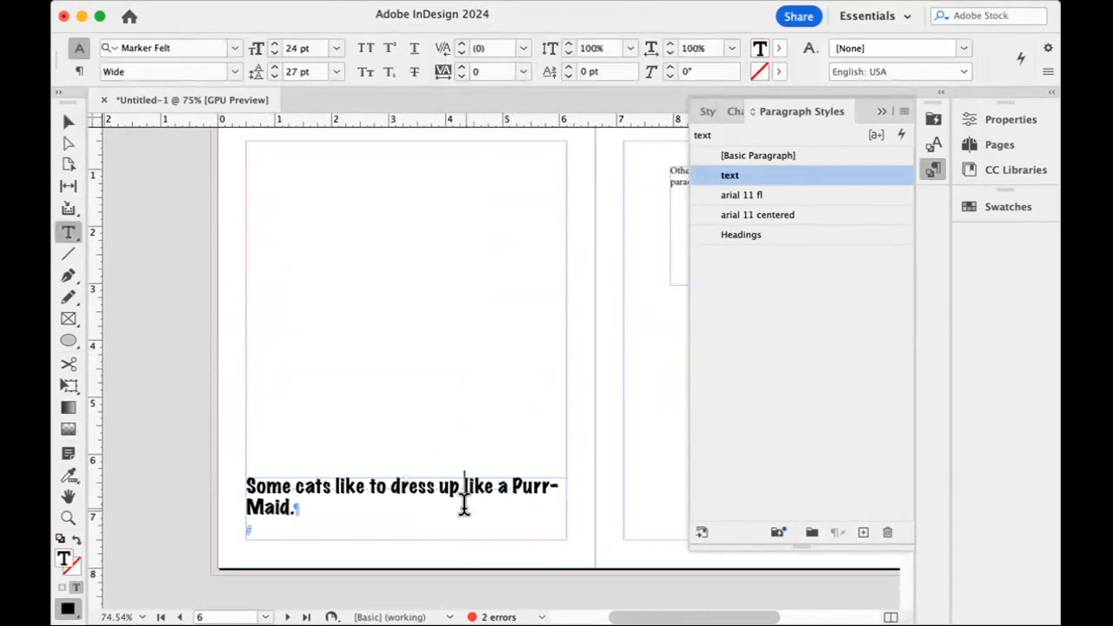
{"action": "key", "text": "shift+Return"}
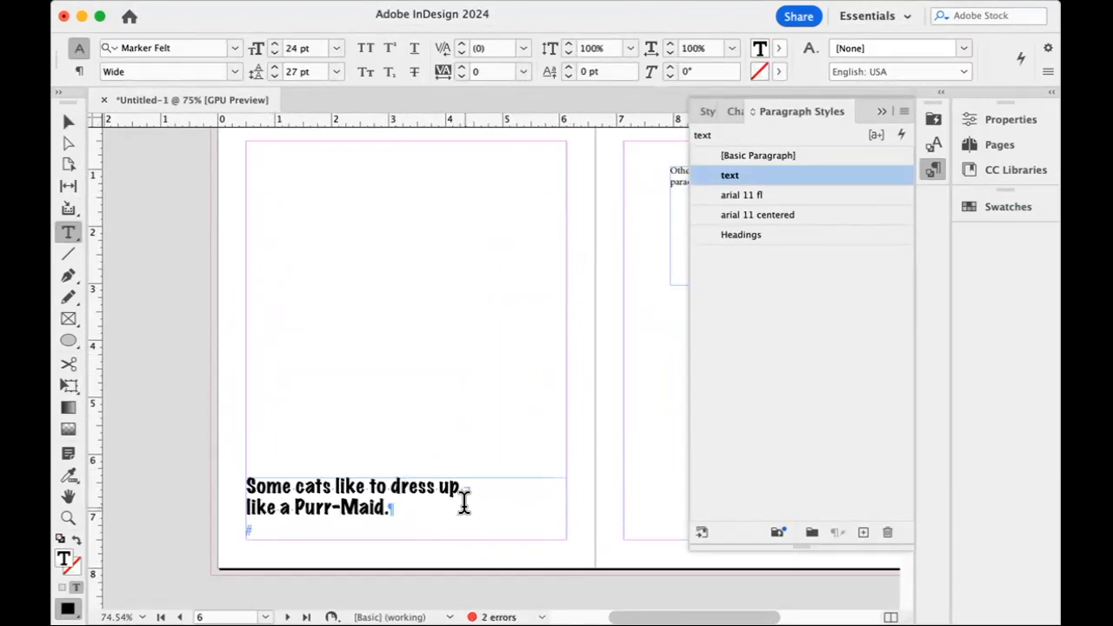
Move the "Other cats are just fancy" frame to page 7's top-left margin corner and resize it to about 5.625 by 2.08 in.
{"action": "scroll", "coordinate": [464, 503], "scroll_direction": "right", "scroll_amount": 5}
{"action": "scroll", "coordinate": [472, 522], "scroll_direction": "up", "scroll_amount": 2}
{"action": "key", "text": "Escape"}
{"action": "left_click_drag", "start_coordinate": [483, 280], "coordinate": [437, 253]}
{"action": "scroll", "coordinate": [475, 281], "scroll_direction": "right", "scroll_amount": 3}
{"action": "left_click", "coordinate": [430, 283]}
{"action": "left_click_drag", "start_coordinate": [430, 281], "coordinate": [632, 271]}
Apply the text paragraph style to the "Other cats are just fancy, like a parade." sentence on page 7.
{"action": "double_click", "coordinate": [463, 253]}
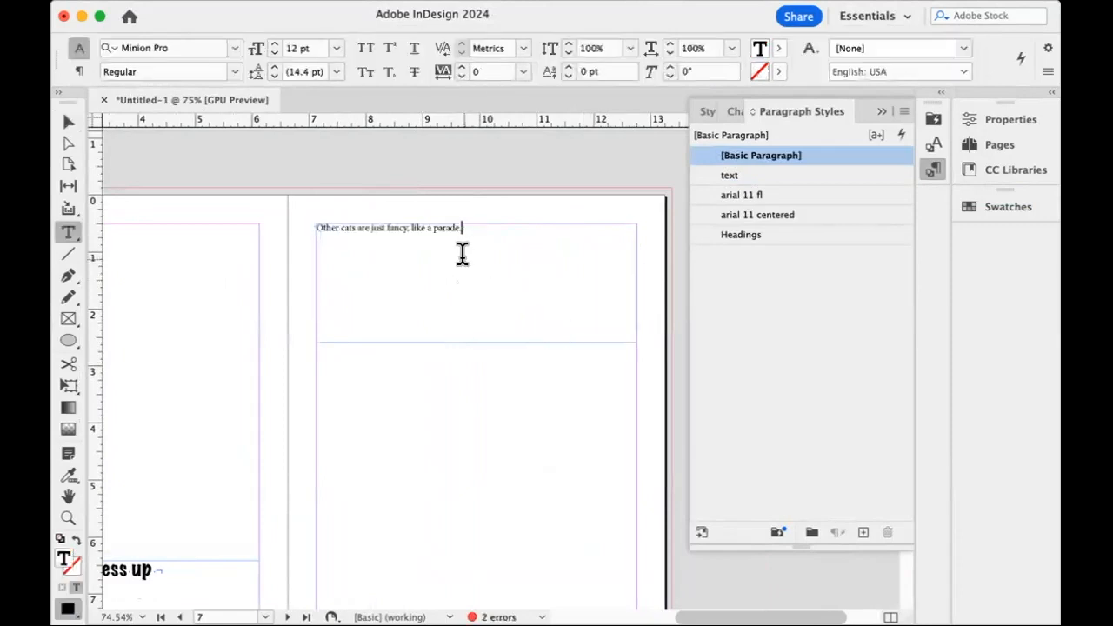
{"action": "left_click", "coordinate": [735, 174]}
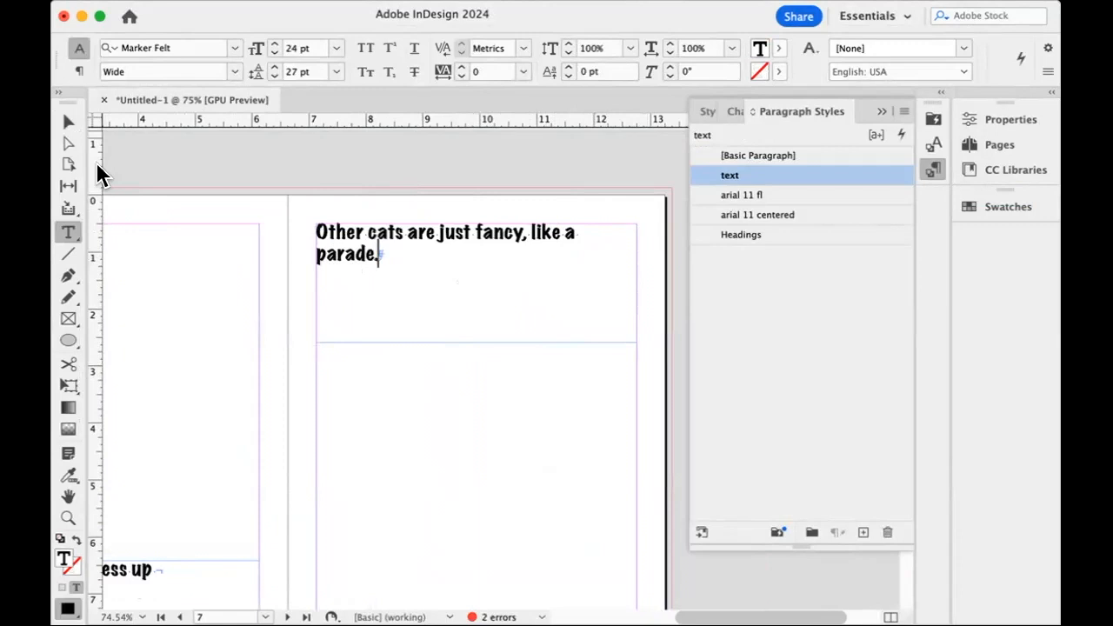
{"action": "left_click", "coordinate": [75, 118]}
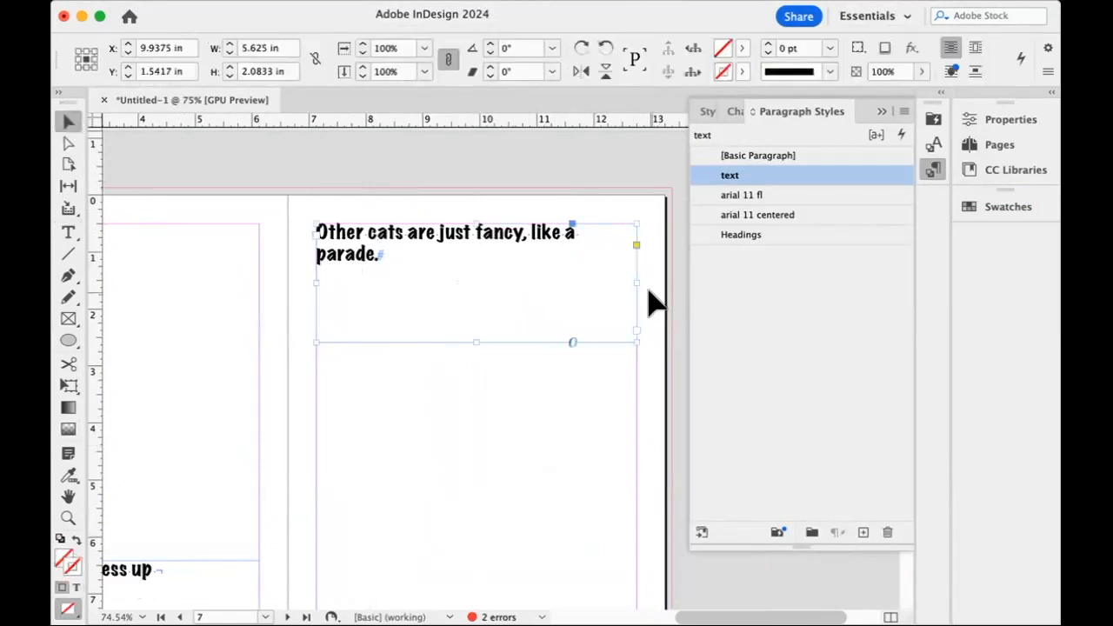
Place the "Some cats are fluffy" frame at page 8's bottom margin, widened to the full width between the margins and reduced in height.
{"action": "scroll", "coordinate": [579, 373], "scroll_direction": "down", "scroll_amount": 5}
{"action": "scroll", "coordinate": [579, 373], "scroll_direction": "left", "scroll_amount": 4}
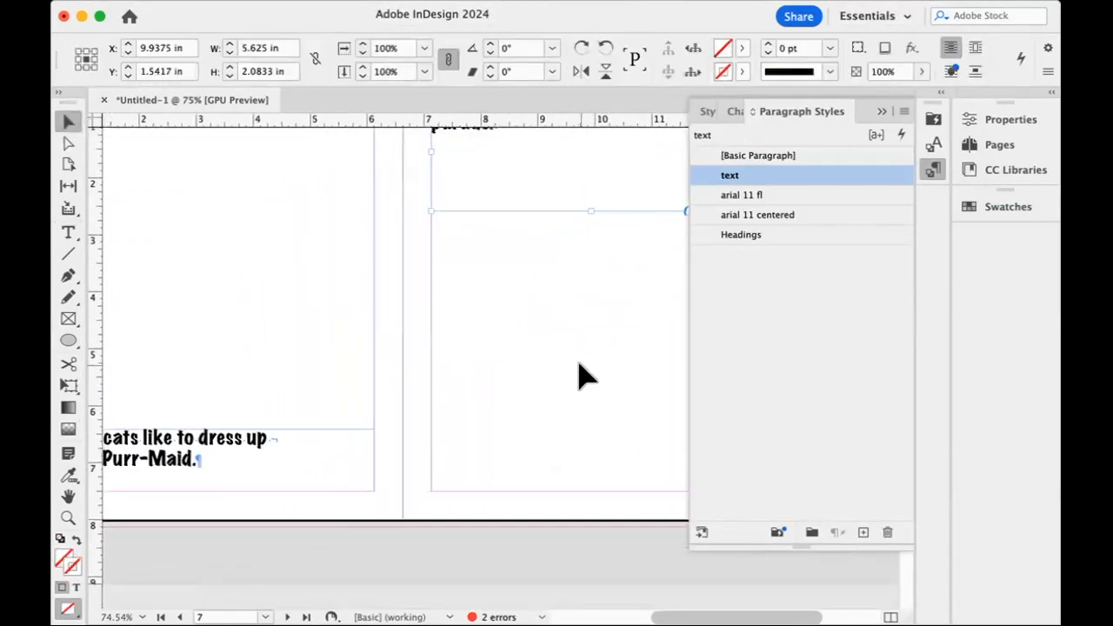
{"action": "scroll", "coordinate": [581, 376], "scroll_direction": "down", "scroll_amount": 5}
{"action": "scroll", "coordinate": [581, 376], "scroll_direction": "left", "scroll_amount": 2}
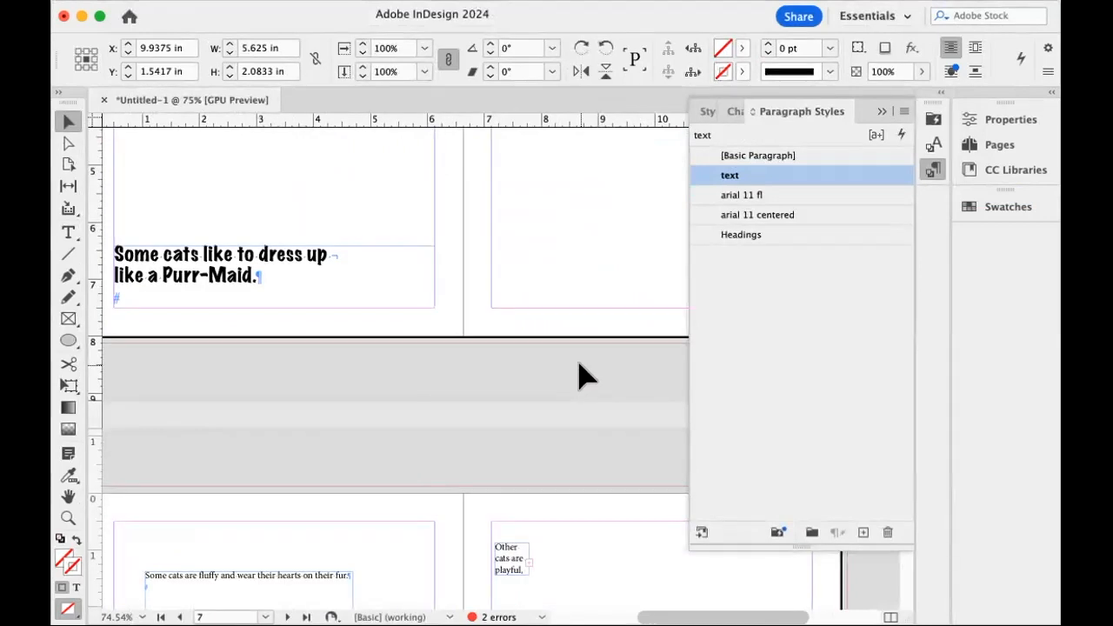
{"action": "scroll", "coordinate": [580, 375], "scroll_direction": "down", "scroll_amount": 5}
{"action": "scroll", "coordinate": [581, 376], "scroll_direction": "left", "scroll_amount": 3}
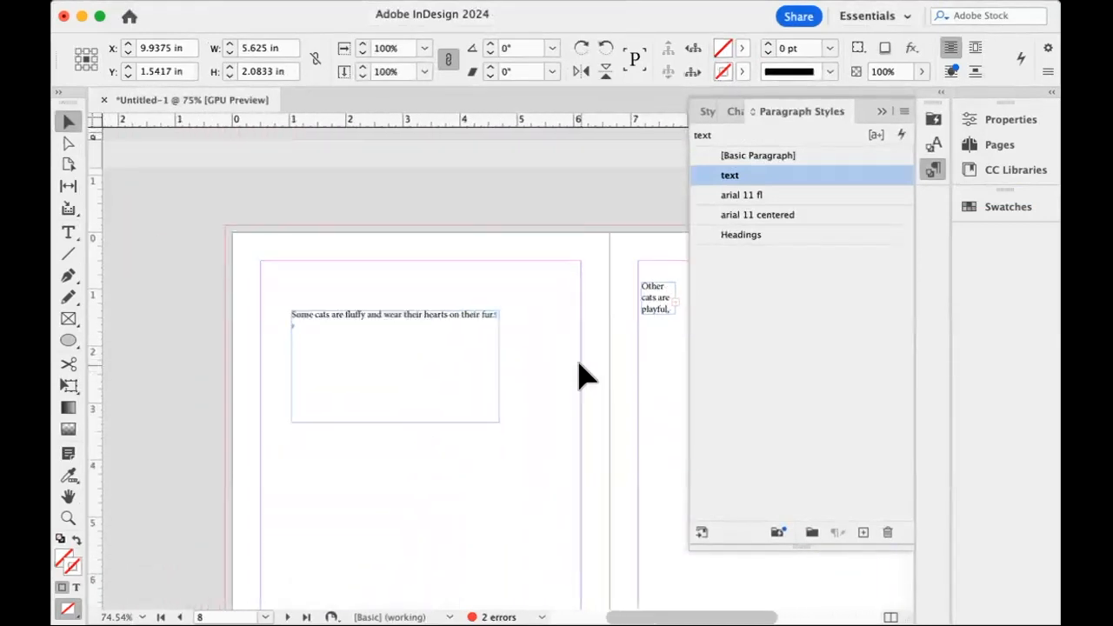
{"action": "scroll", "coordinate": [581, 376], "scroll_direction": "up", "scroll_amount": 5}
{"action": "scroll", "coordinate": [579, 364], "scroll_direction": "down", "scroll_amount": 5}
{"action": "scroll", "coordinate": [579, 363], "scroll_direction": "left", "scroll_amount": 1}
{"action": "scroll", "coordinate": [522, 389], "scroll_direction": "down", "scroll_amount": 5}
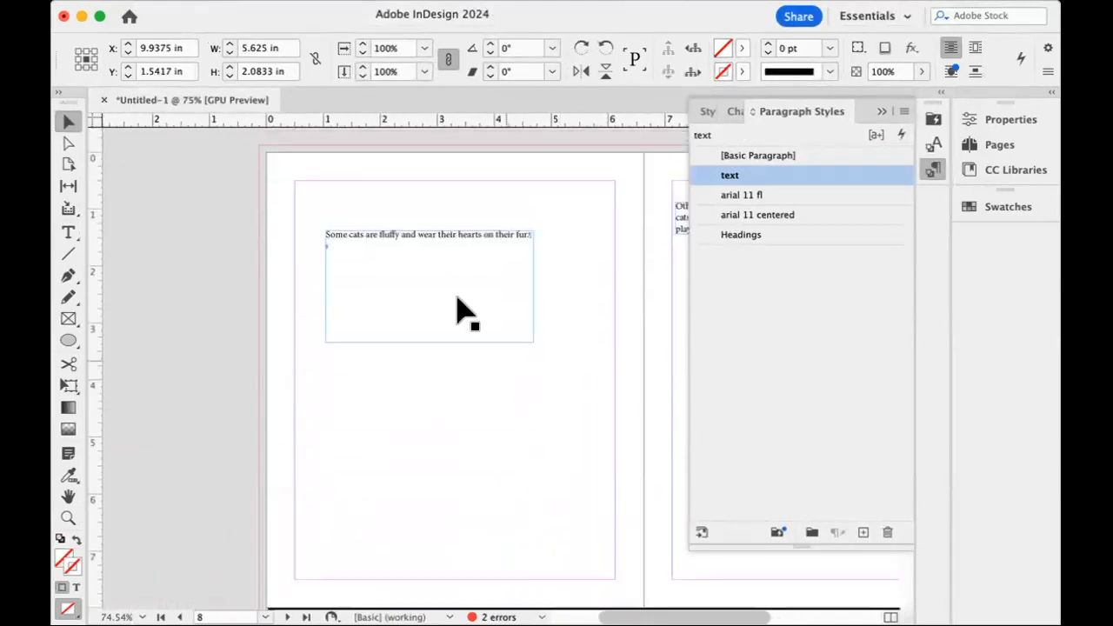
{"action": "left_click_drag", "start_coordinate": [502, 468], "coordinate": [558, 522]}
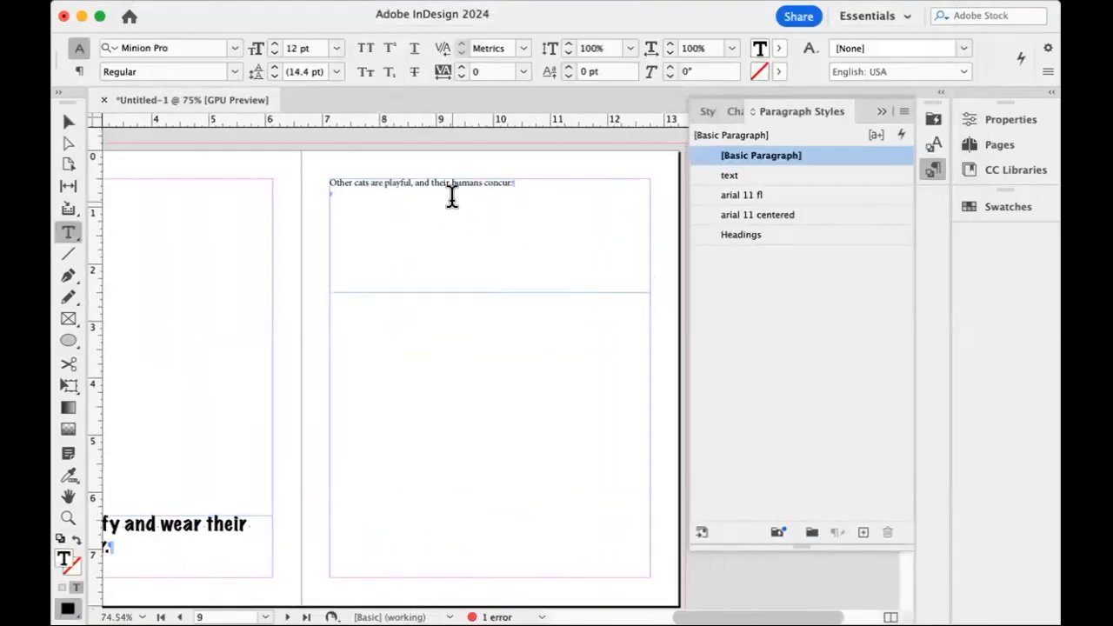